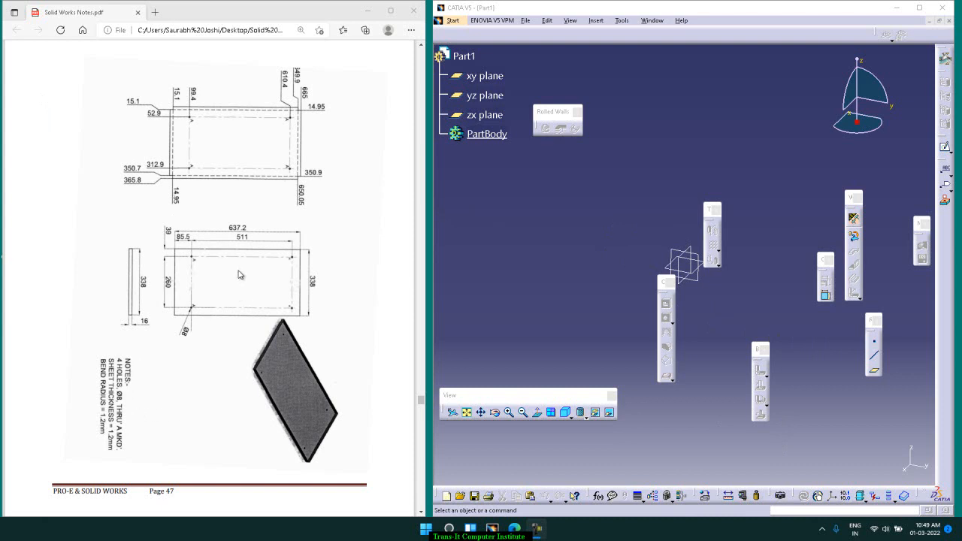
pyautogui.rightClick(344, 111)
pyautogui.click(349, 93)
pyautogui.moveTo(317, 30)
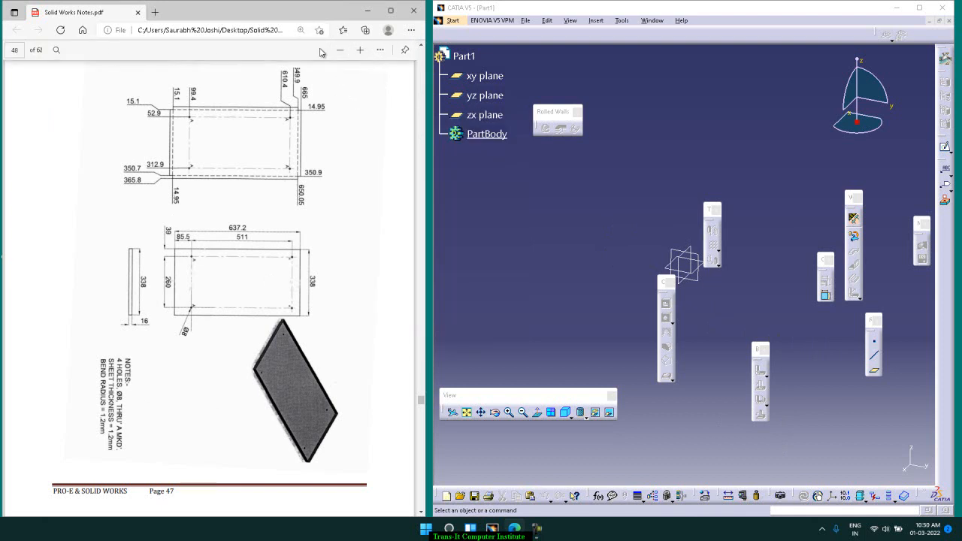
pyautogui.click(381, 50)
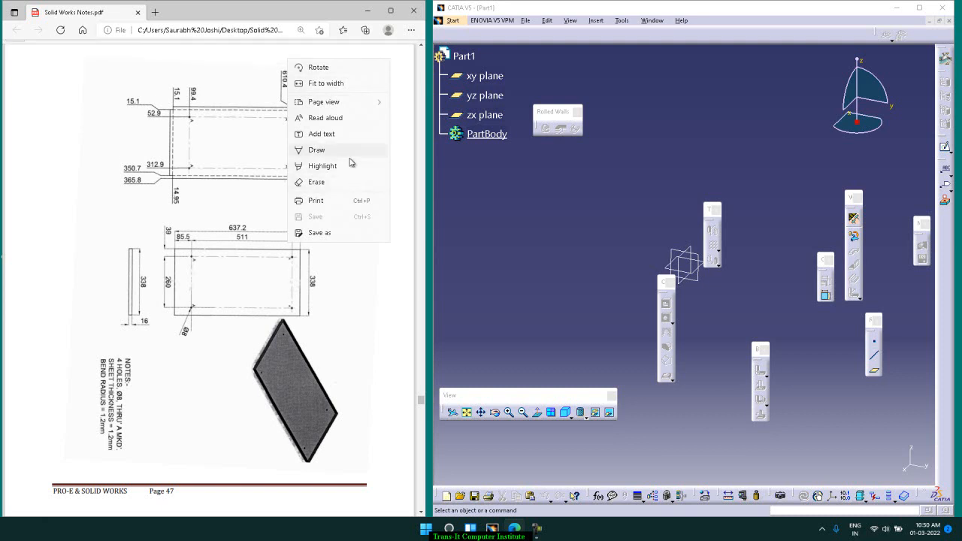
pyautogui.click(402, 138)
pyautogui.moveTo(365, 45)
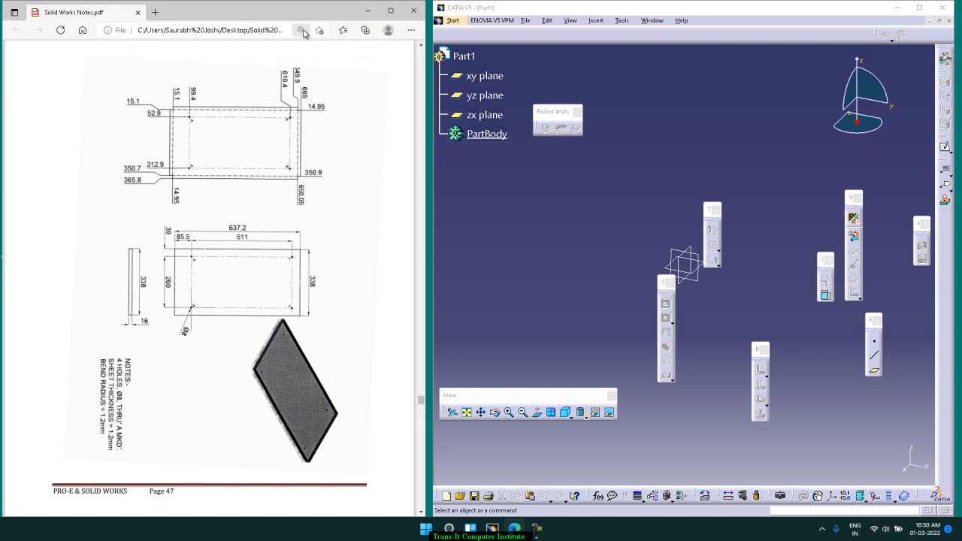
# Step: Rotate the PDF drawing by three quarter turns so it reads upright, and widen its window to show the notes beside the CATIA model
pyautogui.click(385, 15)
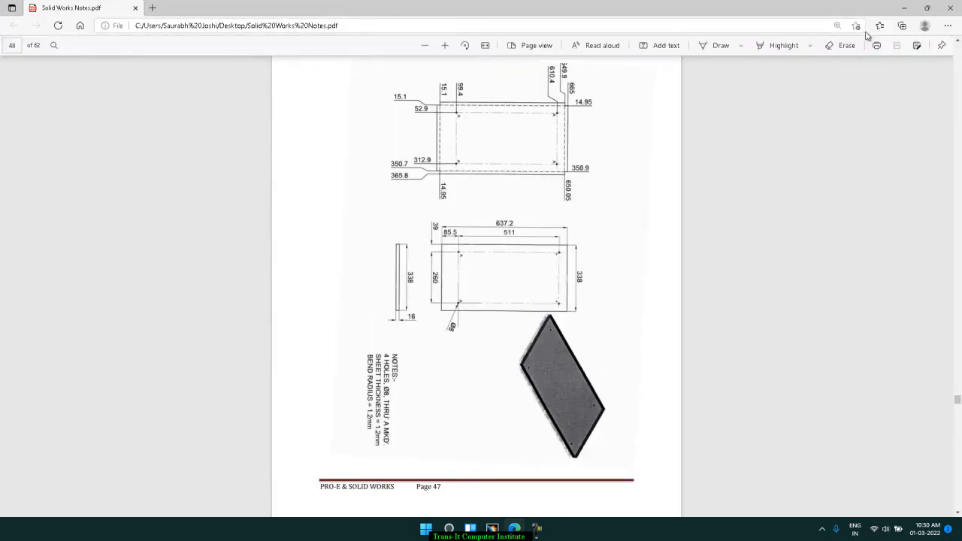
pyautogui.click(465, 46)
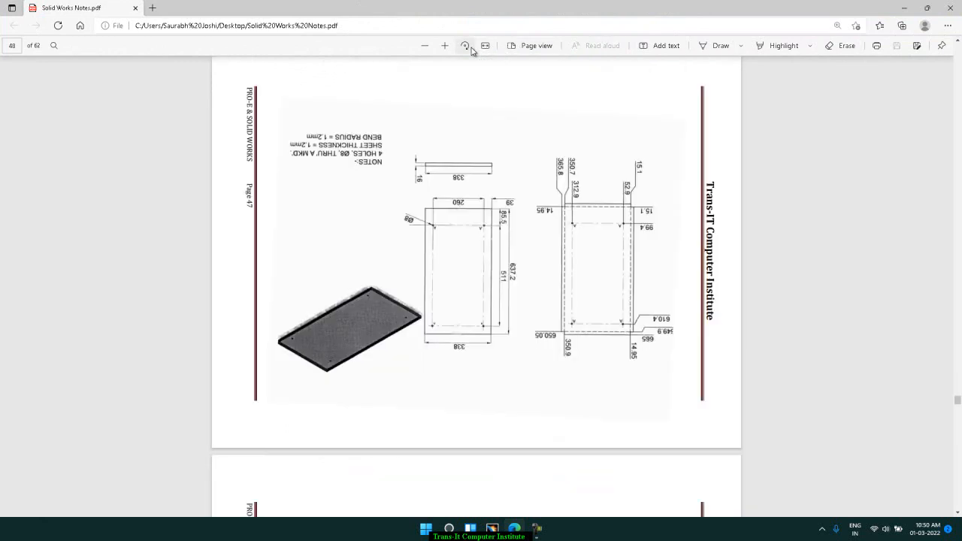
pyautogui.click(466, 46)
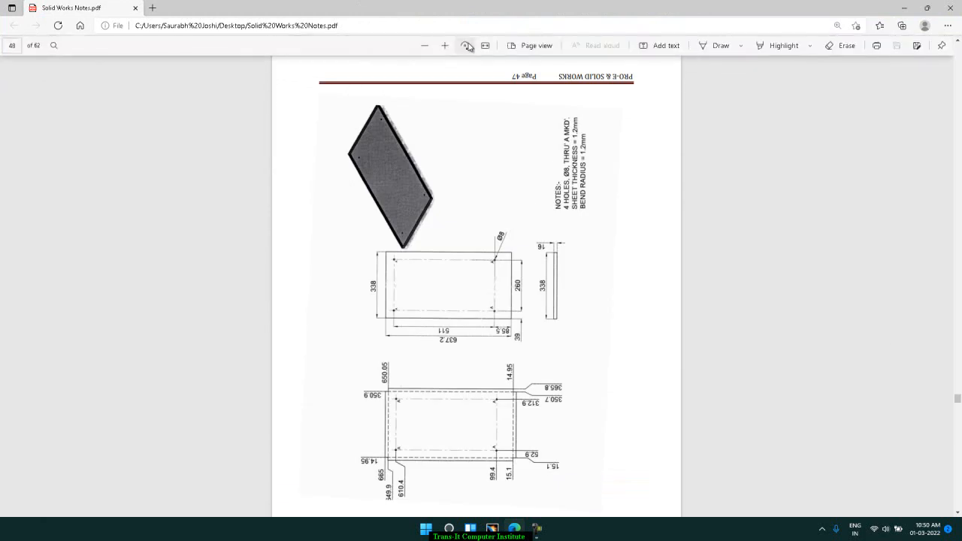
pyautogui.click(468, 46)
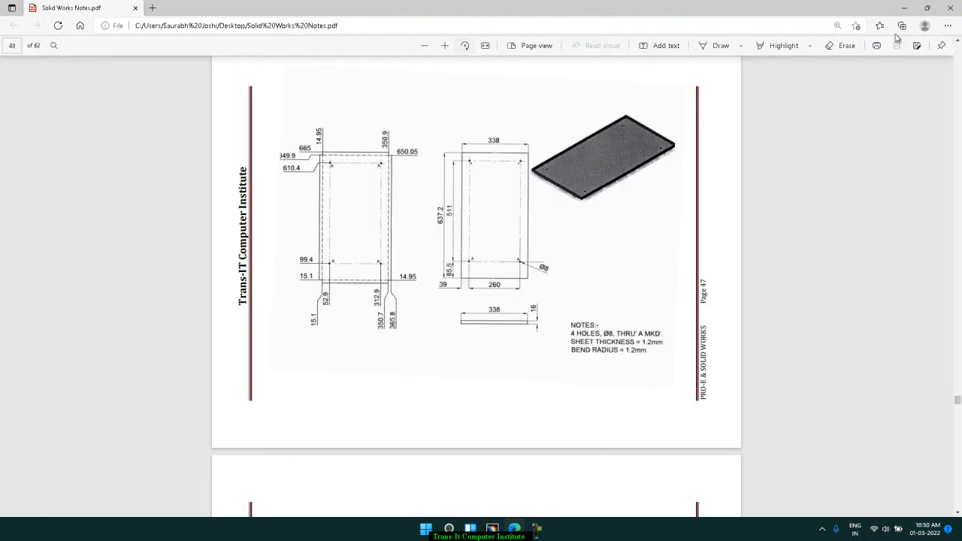
pyautogui.click(926, 7)
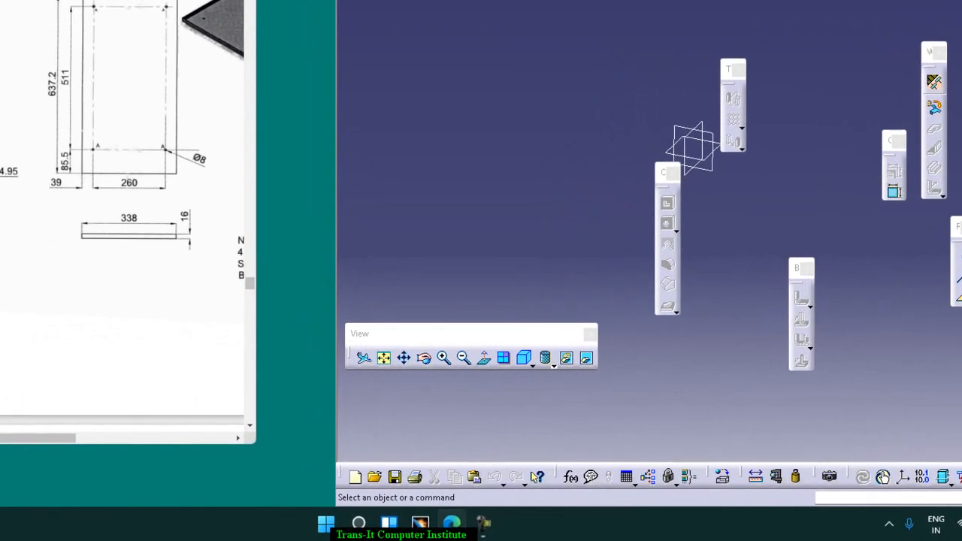
pyautogui.moveTo(254, 373); pyautogui.dragTo(337, 358)
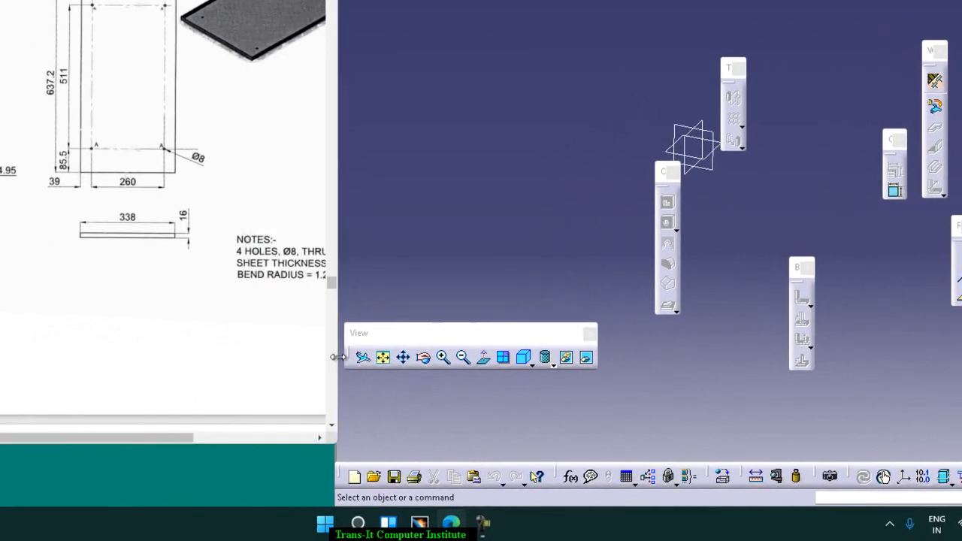
pyautogui.moveTo(167, 442); pyautogui.dragTo(212, 437)
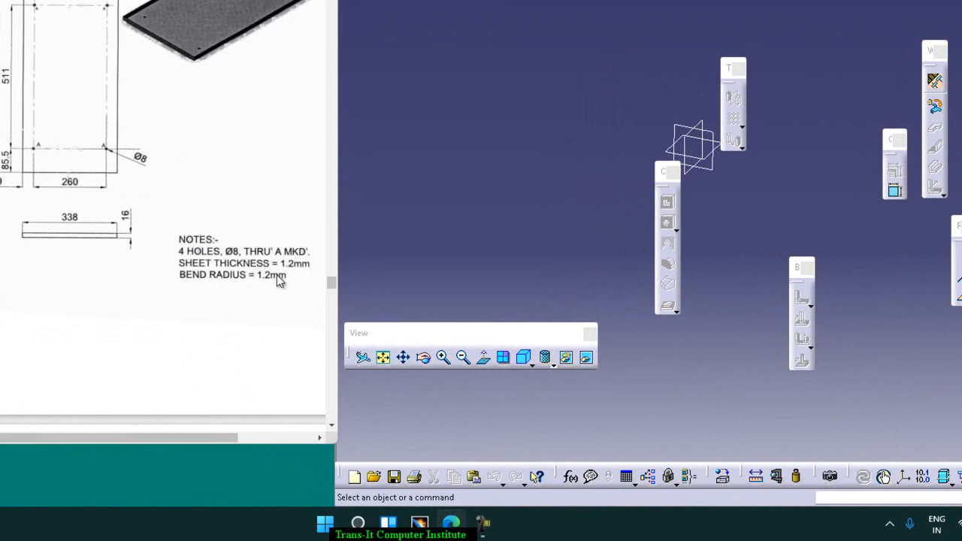
# Step: Define the sheet metal parameters with a thickness of 1.2 mm and a default bend radius of 1.2 mm
pyautogui.click(935, 82)
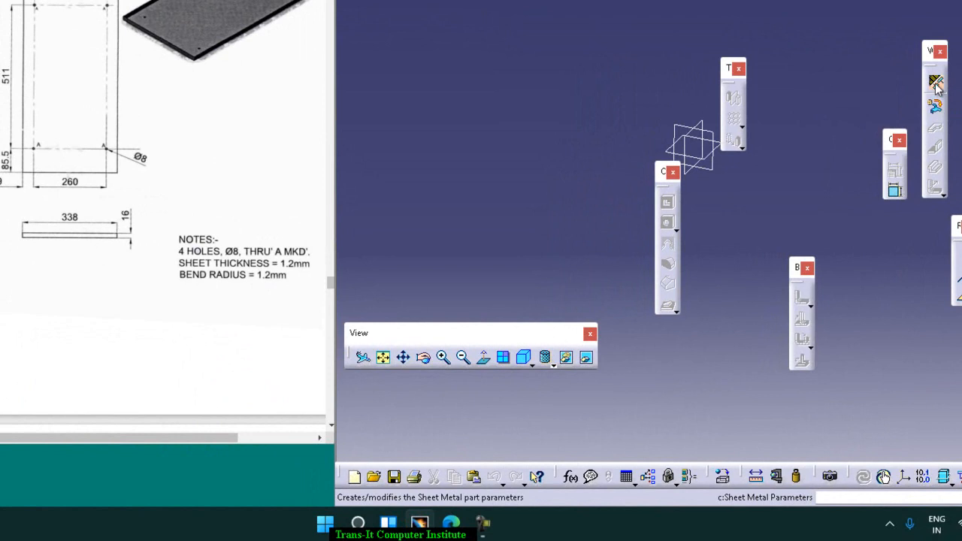
pyautogui.write('1.2')
pyautogui.press('Tab')
pyautogui.write('1.2')
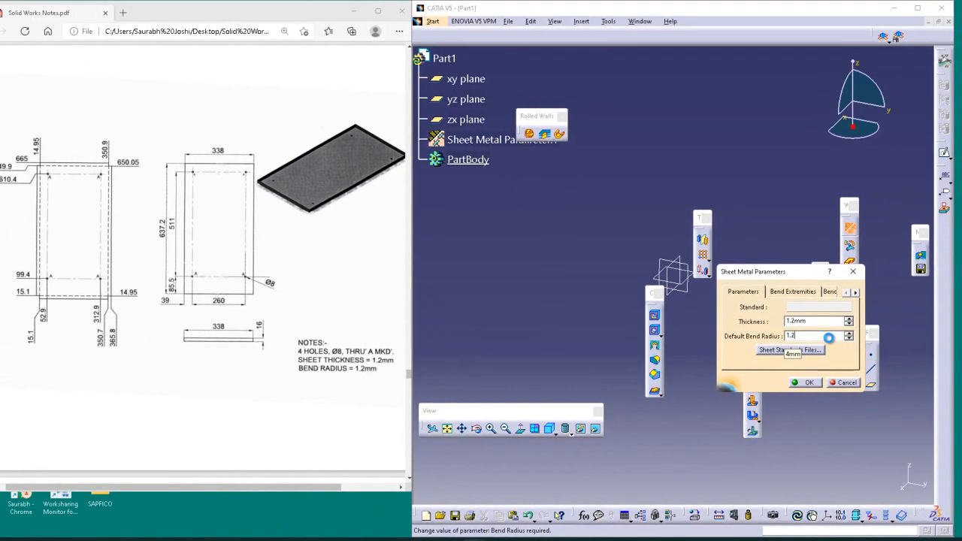
pyautogui.press('Return')
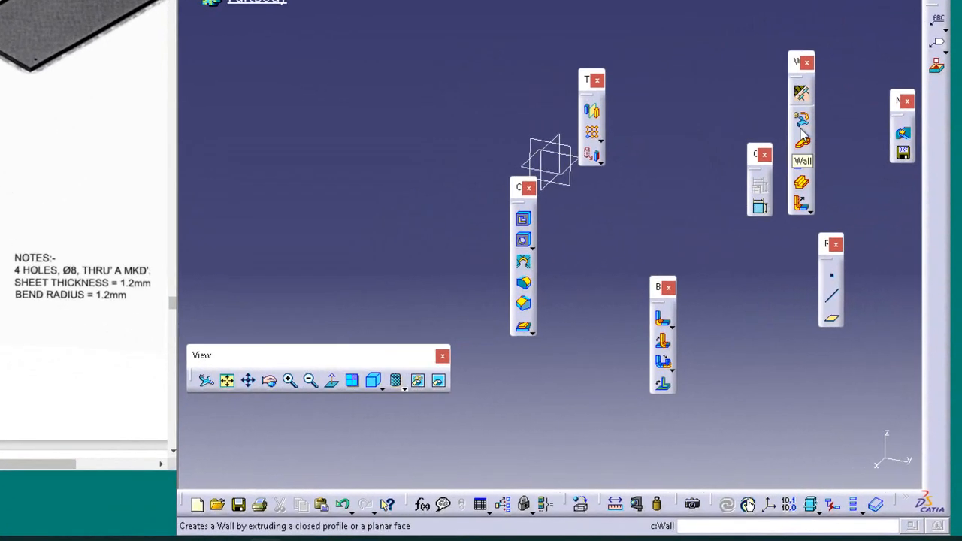
# Step: Start a Wall and open a new sketch for its profile on the xy plane
pyautogui.click(801, 140)
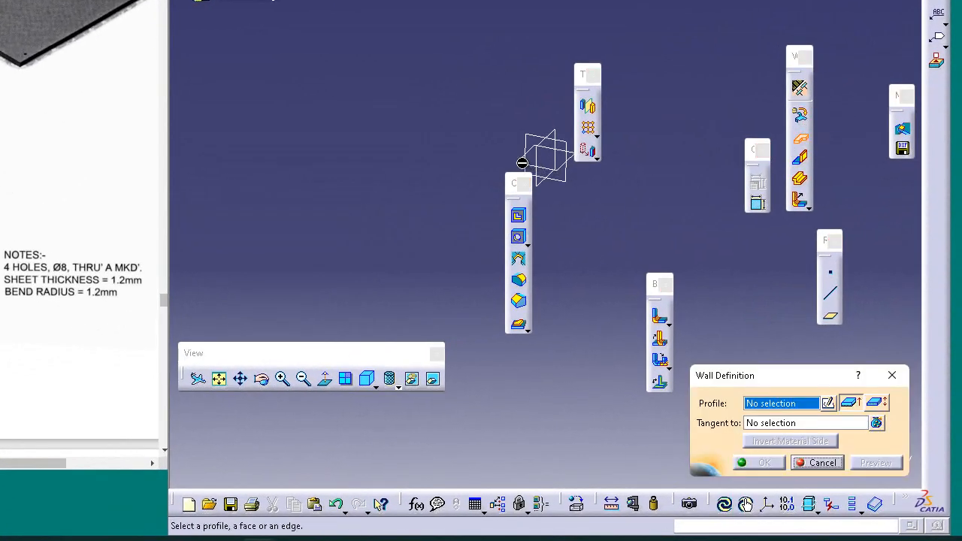
pyautogui.click(825, 402)
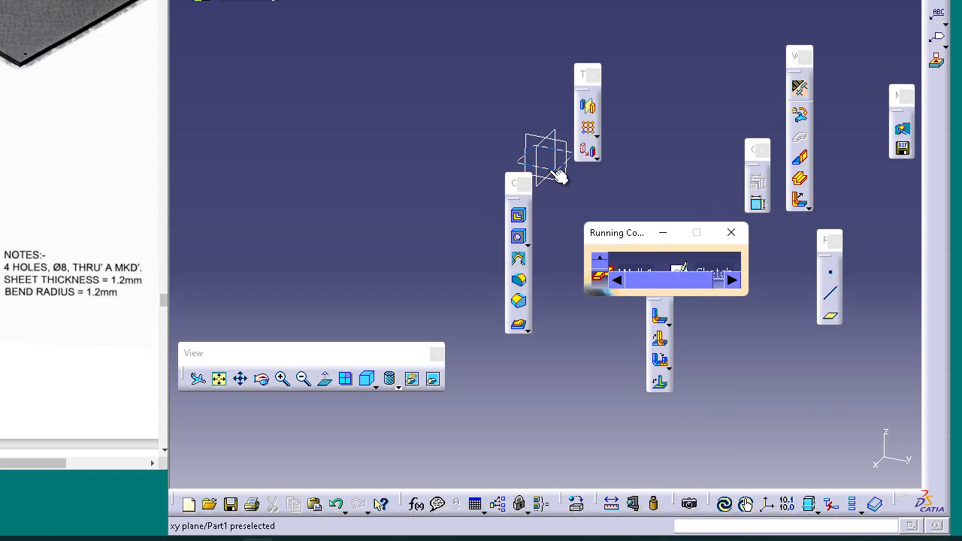
pyautogui.click(548, 171)
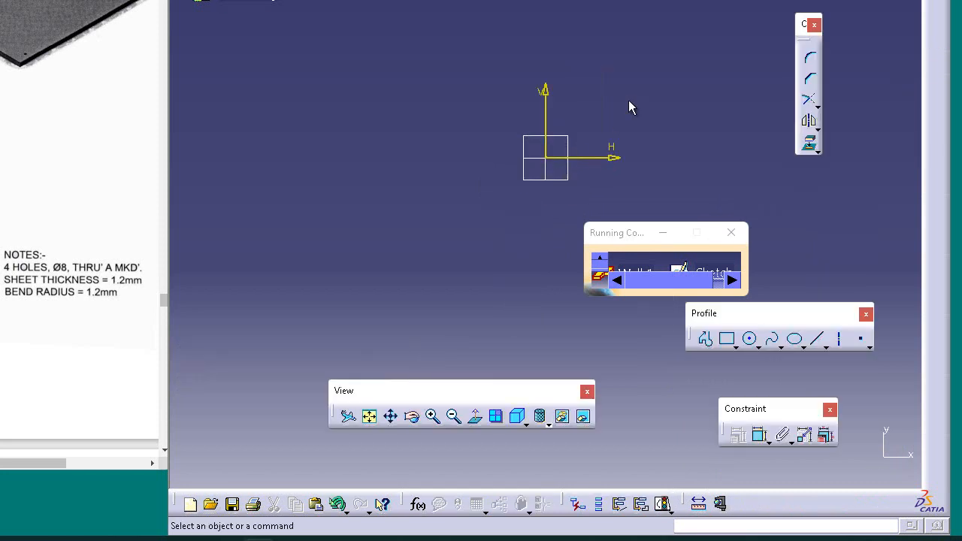
# Step: Draw a centered rectangle at the sketch origin with a height of 637.2 mm and a width of 338 mm
pyautogui.click(735, 347)
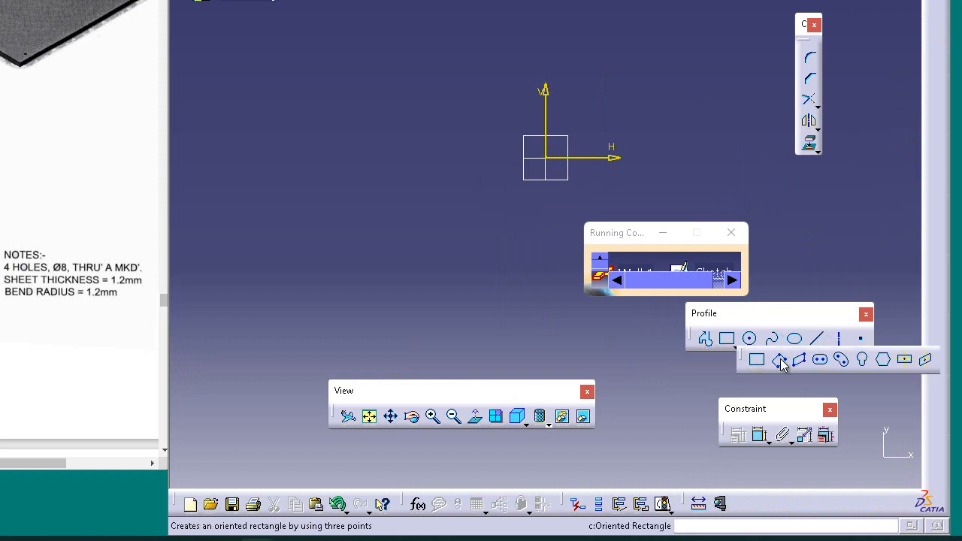
pyautogui.click(903, 359)
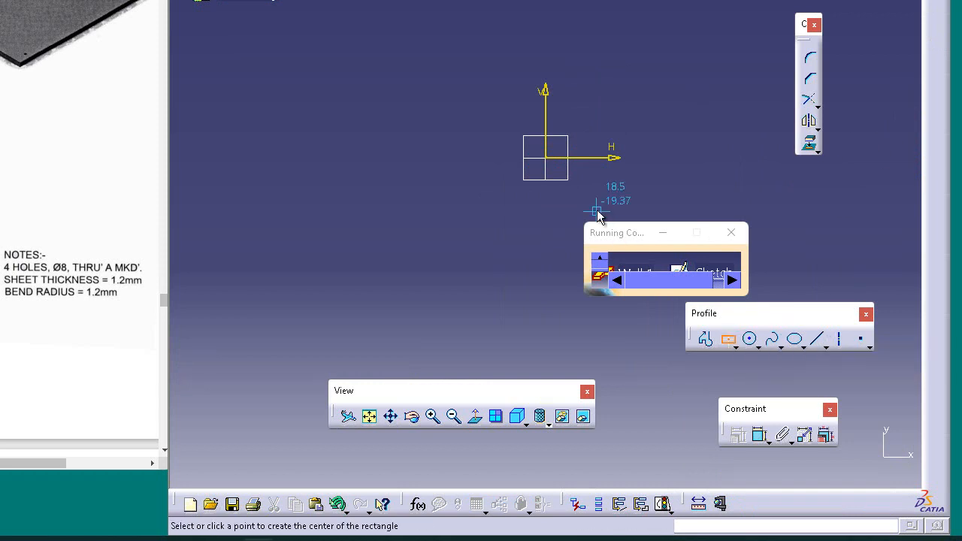
pyautogui.click(546, 157)
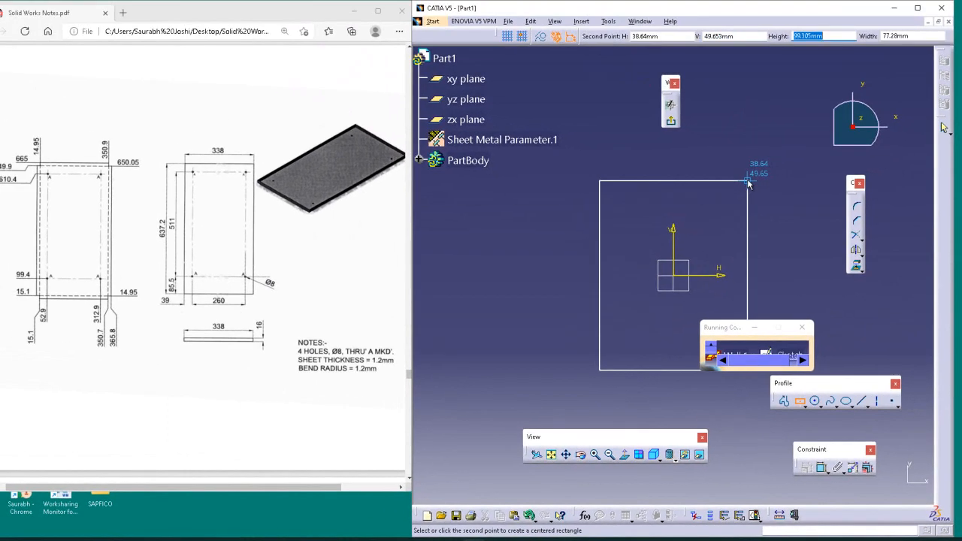
pyautogui.write('637.2')
pyautogui.press('Return')
pyautogui.press('Tab')
pyautogui.press('Tab')
pyautogui.press('Tab')
pyautogui.press('Tab')
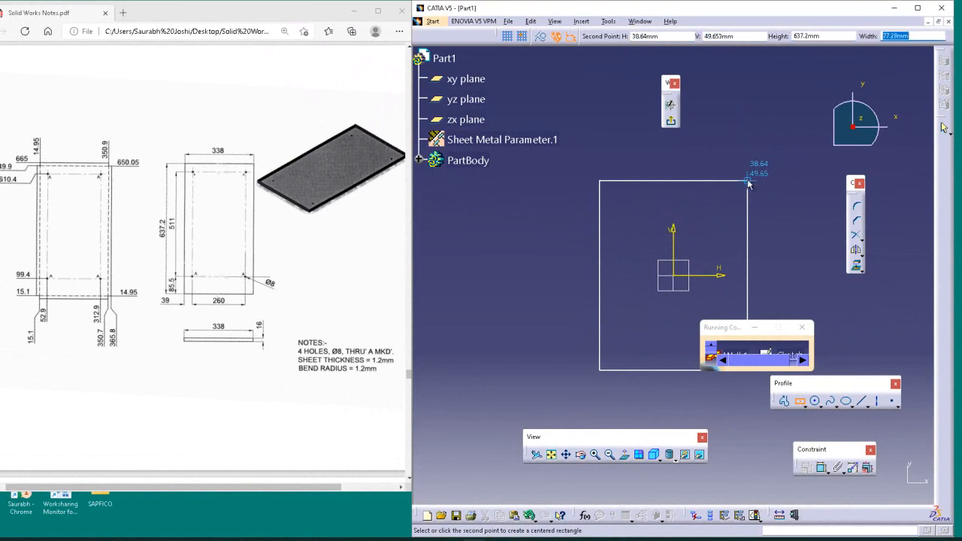
pyautogui.write('338')
pyautogui.press('Return')
pyautogui.click(752, 182)
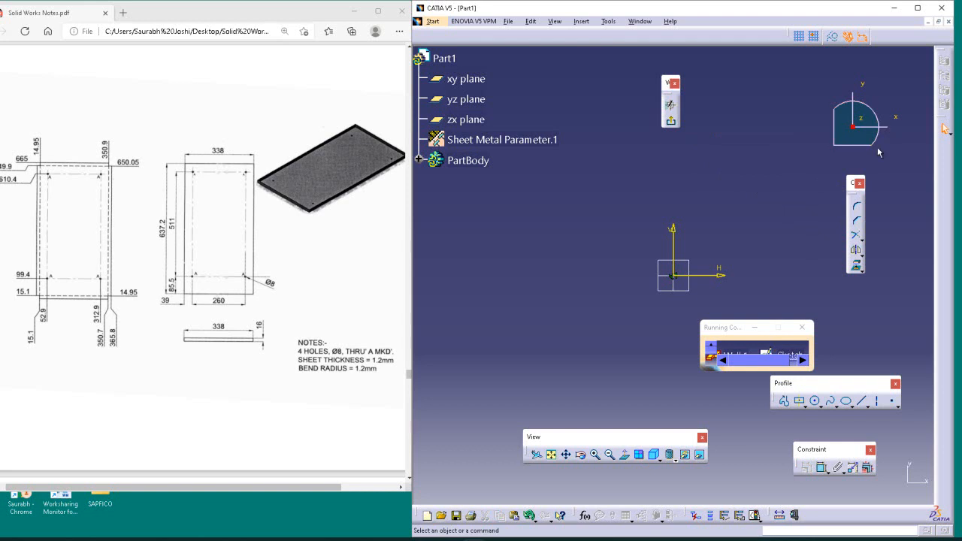
pyautogui.click(553, 455)
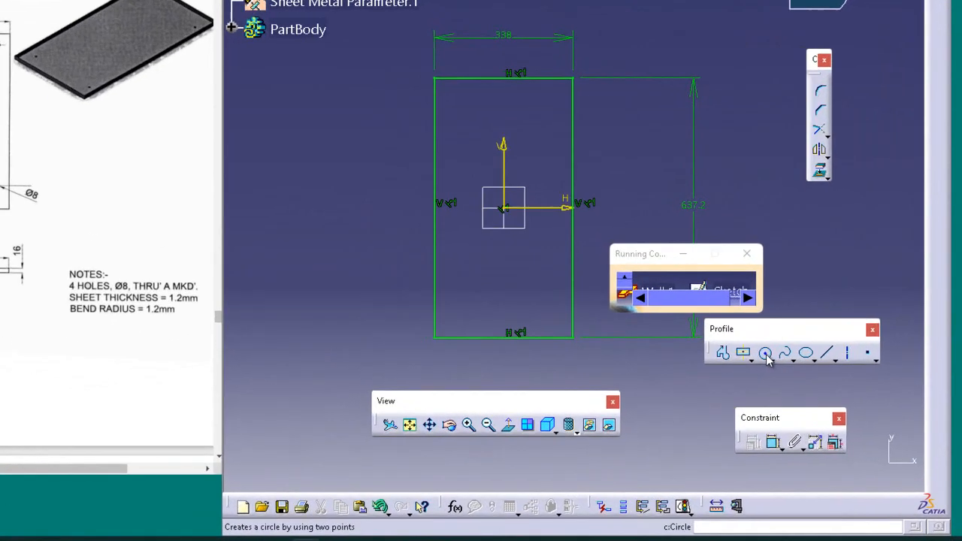
# Step: Draw a circle of radius 4 mm inside the rectangle near its lower-left corner and dimension its radius
pyautogui.click(765, 353)
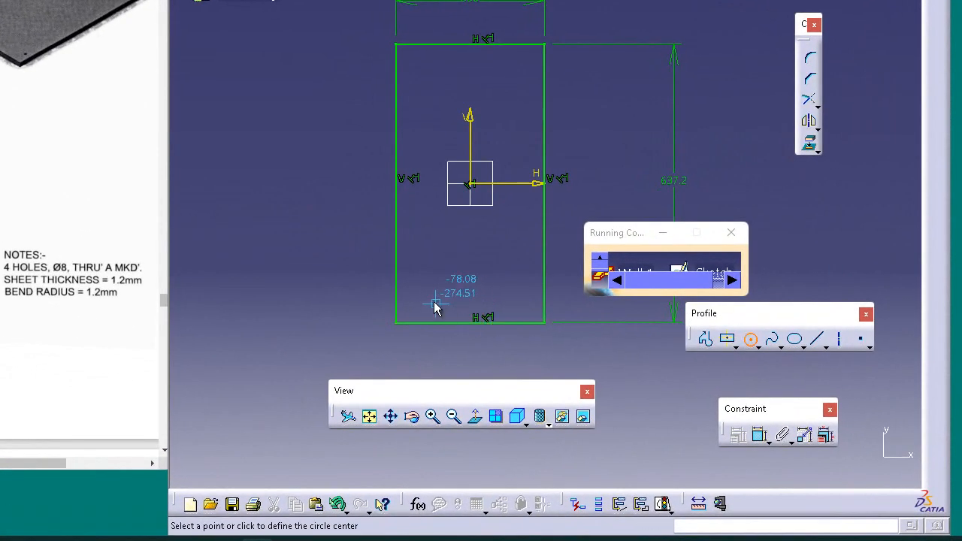
pyautogui.click(462, 311)
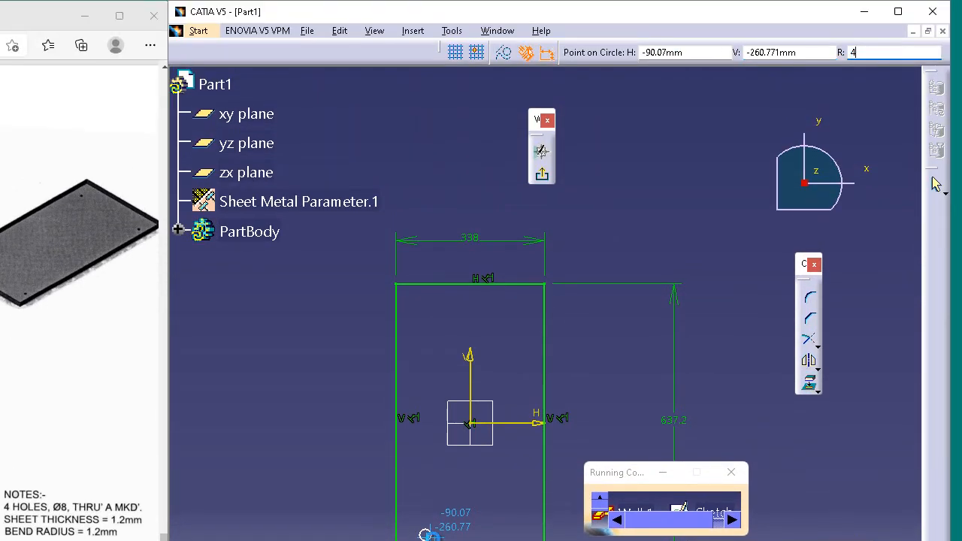
pyautogui.press('Escape')
pyautogui.click(474, 524)
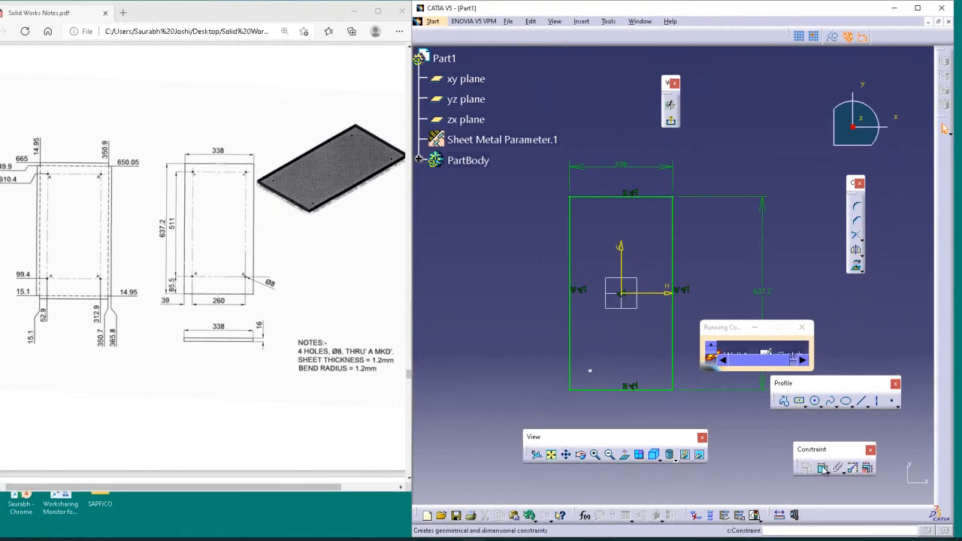
pyautogui.click(823, 468)
pyautogui.moveTo(588, 378)
pyautogui.mouseDown(button='middle')
pyautogui.moveTo(599, 358)
pyautogui.moveTo(588, 328)
pyautogui.moveTo(758, 101)
pyautogui.mouseUp(button='middle')
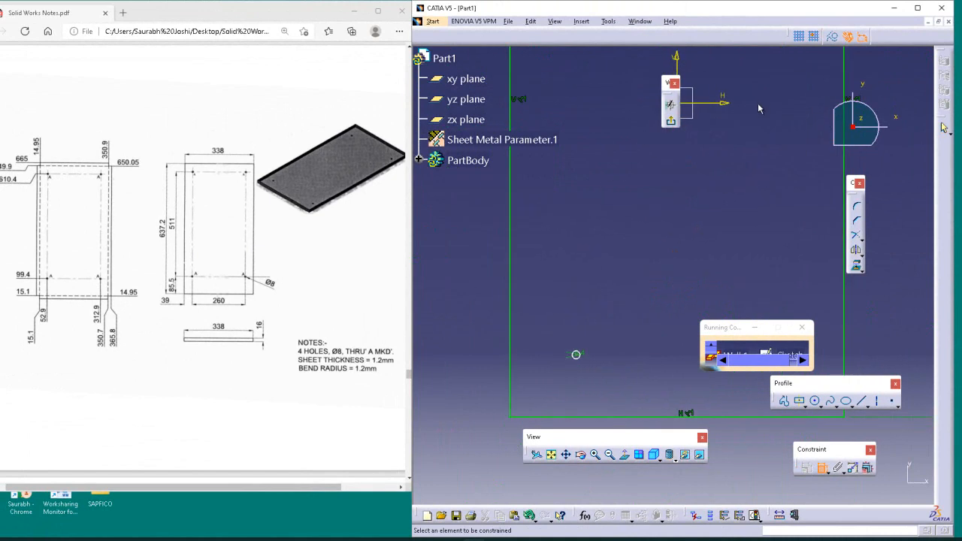
pyautogui.click(576, 355)
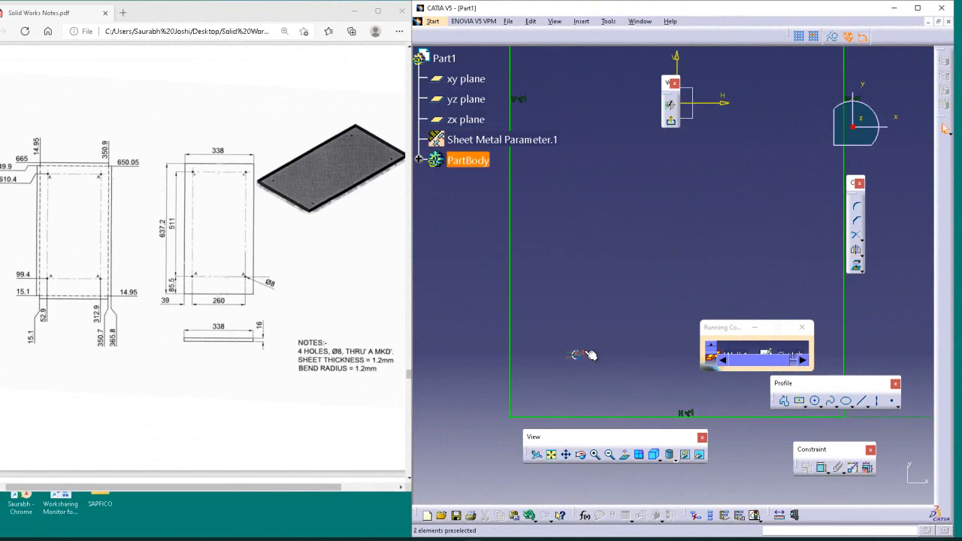
pyautogui.click(615, 340)
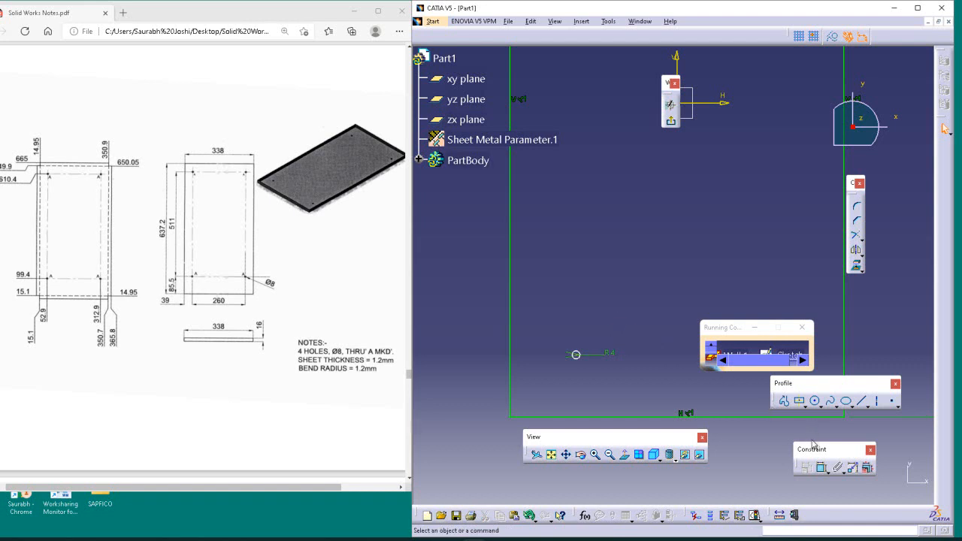
# Step: Dimension the circle's vertical distance from the rectangle's bottom edge and set it to 85.5 mm
pyautogui.click(823, 468)
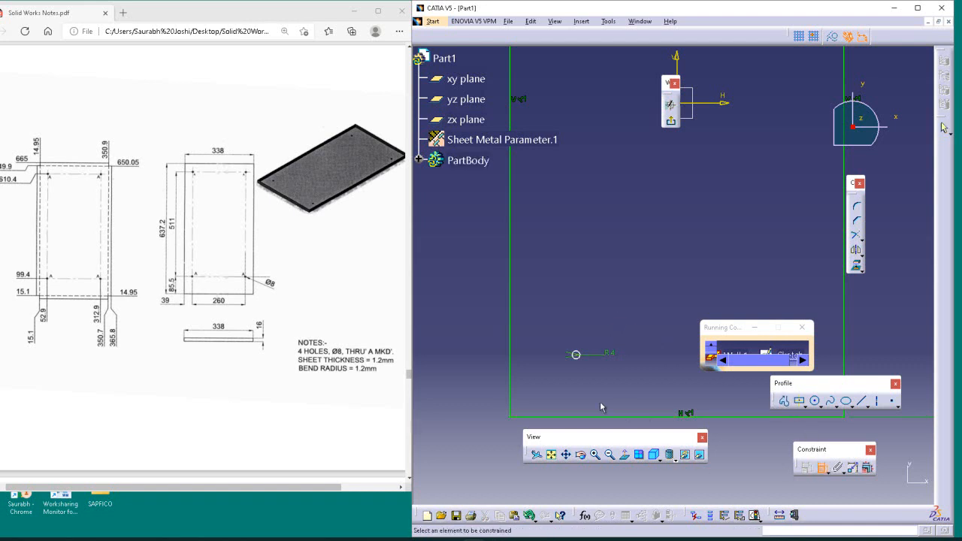
pyautogui.click(576, 354)
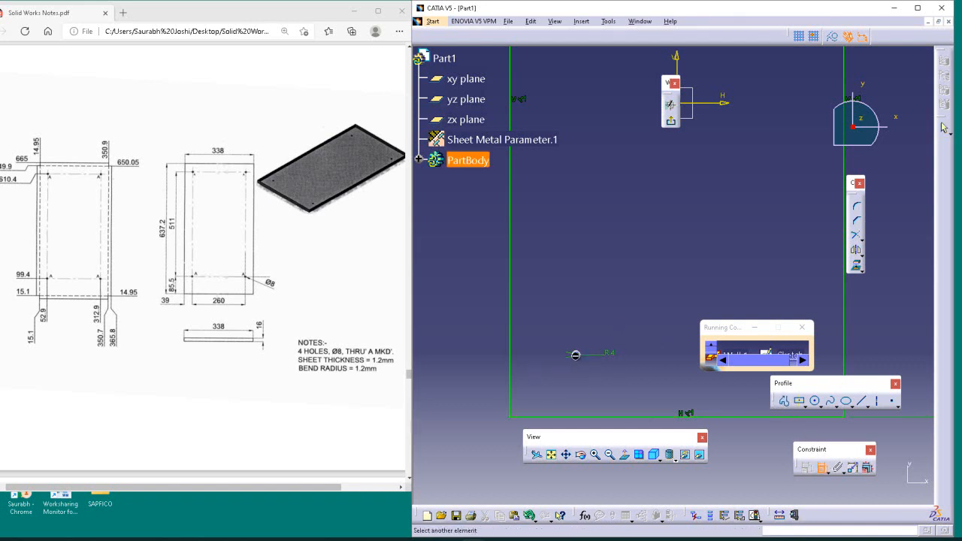
pyautogui.click(606, 415)
pyautogui.click(478, 389)
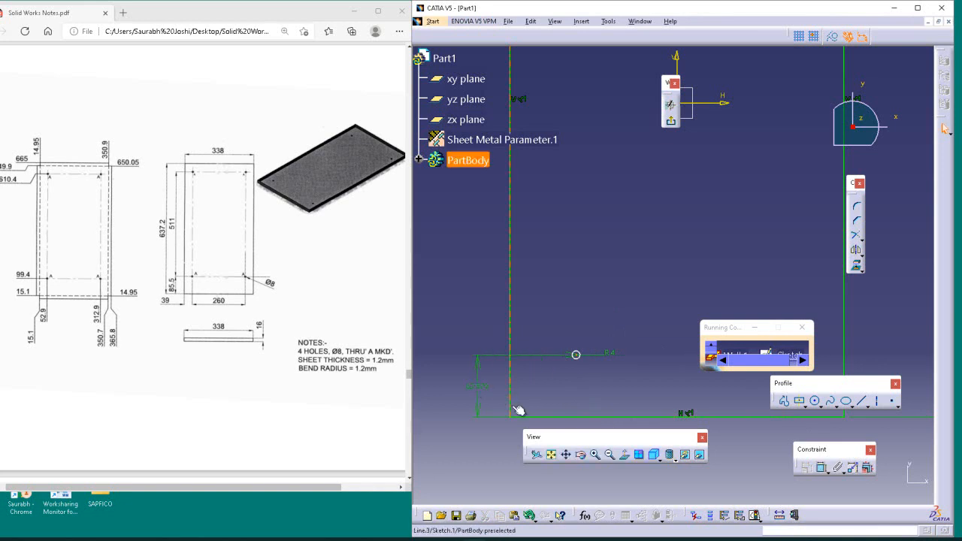
pyautogui.doubleClick(478, 387)
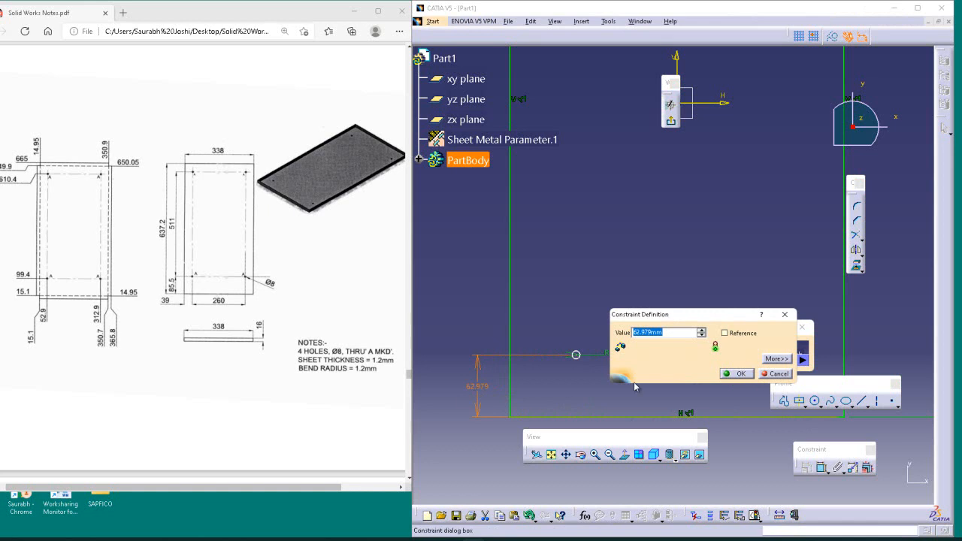
pyautogui.write('85.5')
pyautogui.press('Return')
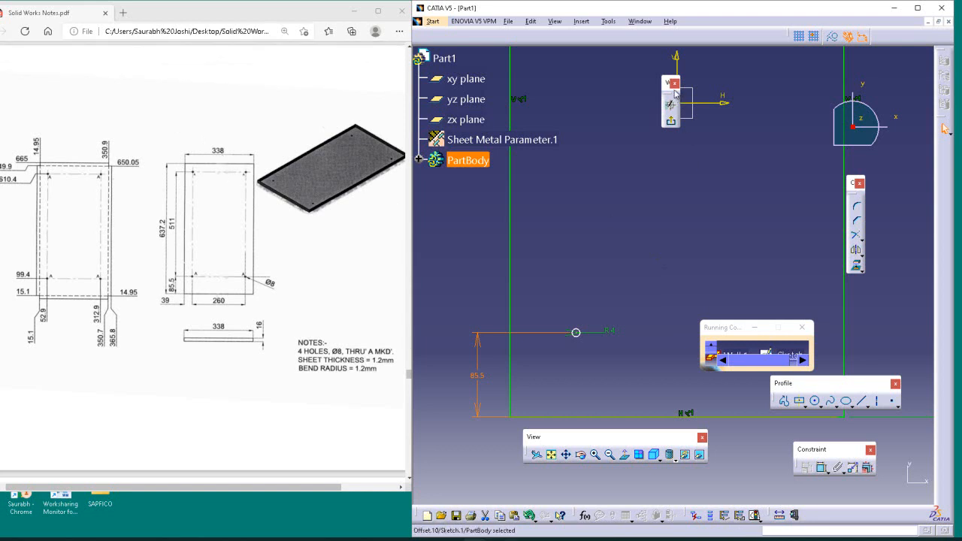
# Step: Dimension the circle centre's horizontal distance from the vertical axis and set it to 130 mm
pyautogui.moveTo(667, 82); pyautogui.dragTo(585, 96)
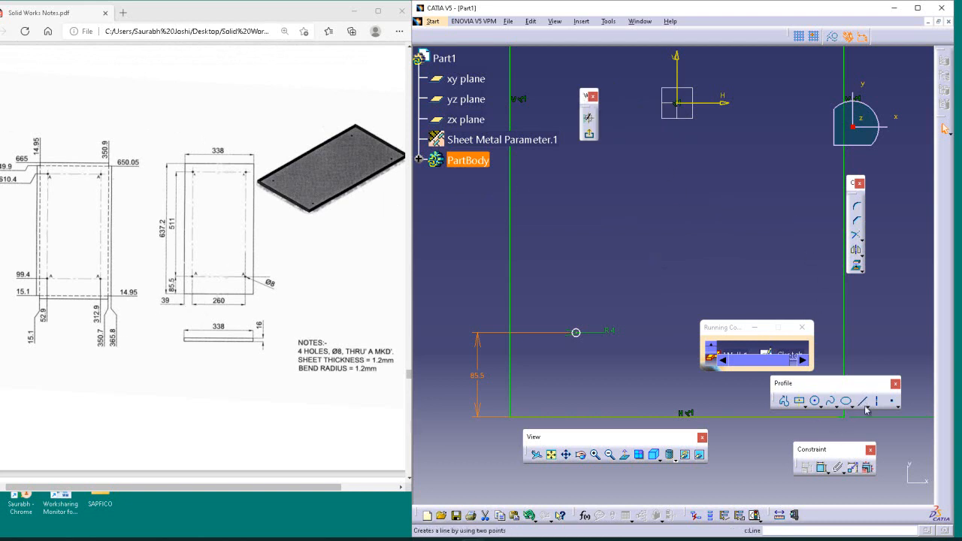
pyautogui.click(822, 468)
pyautogui.click(576, 332)
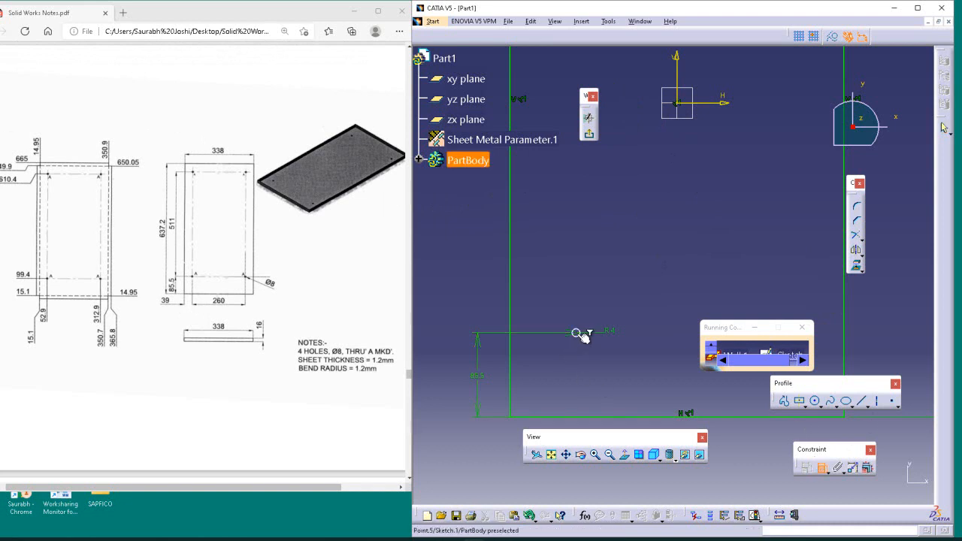
pyautogui.click(677, 96)
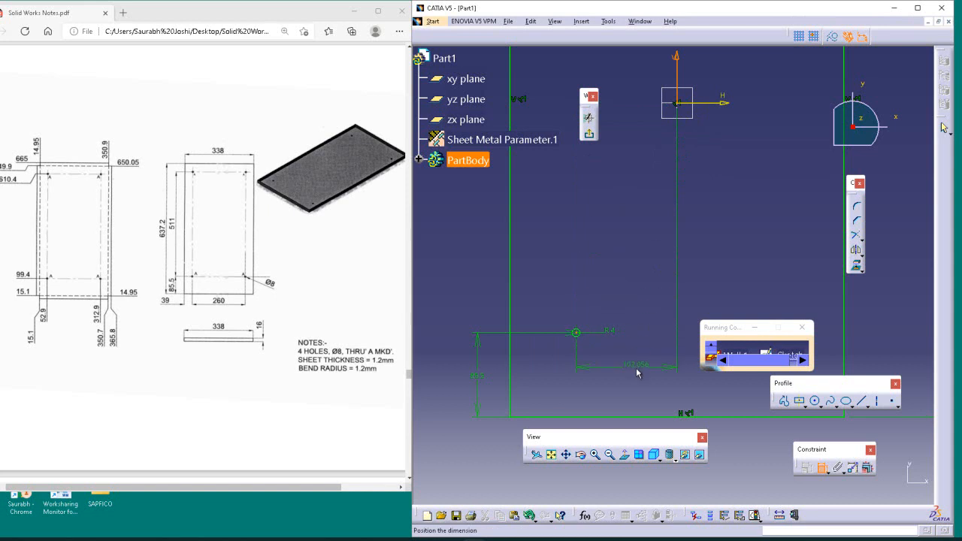
pyautogui.click(636, 382)
pyautogui.doubleClick(635, 378)
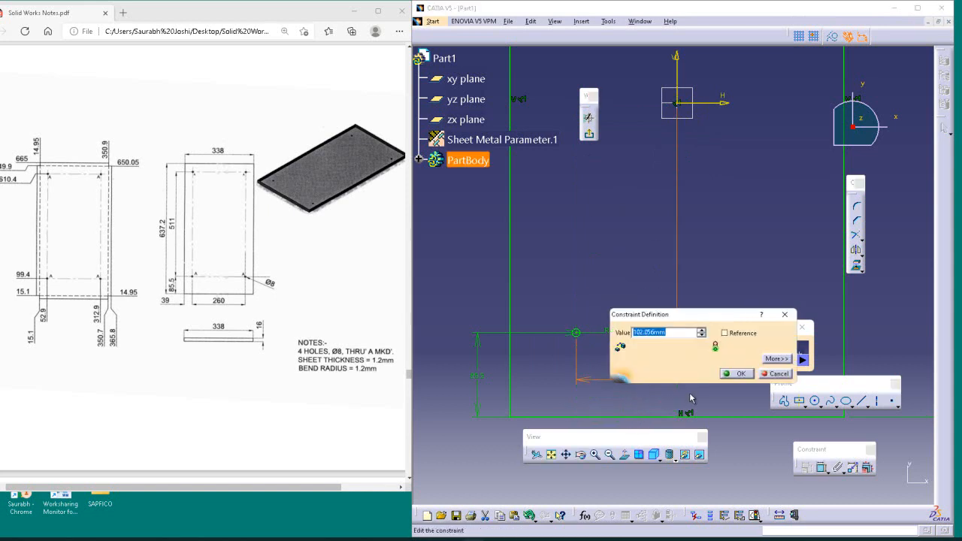
pyautogui.write('130')
pyautogui.press('Return')
pyautogui.click(713, 270)
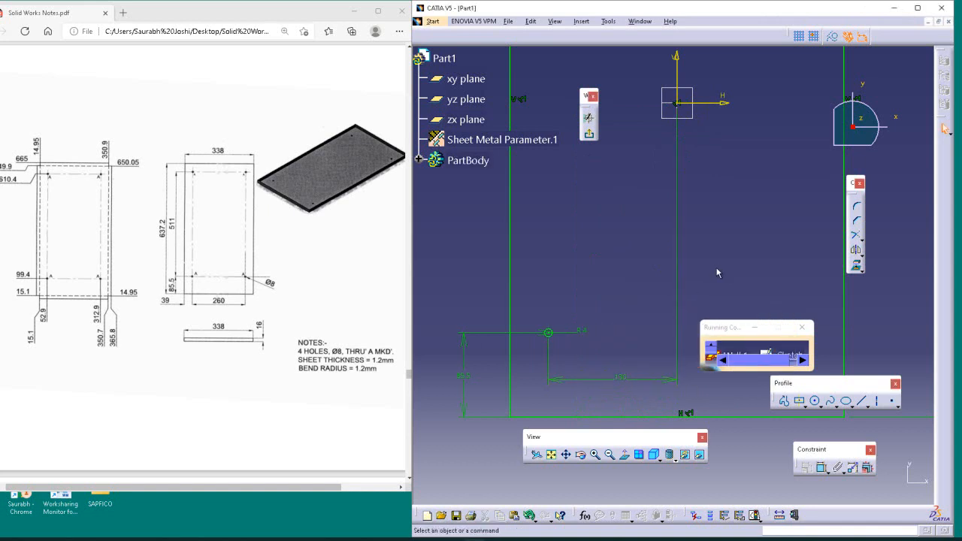
pyautogui.moveTo(762, 213); pyautogui.dragTo(760, 225, button='middle')
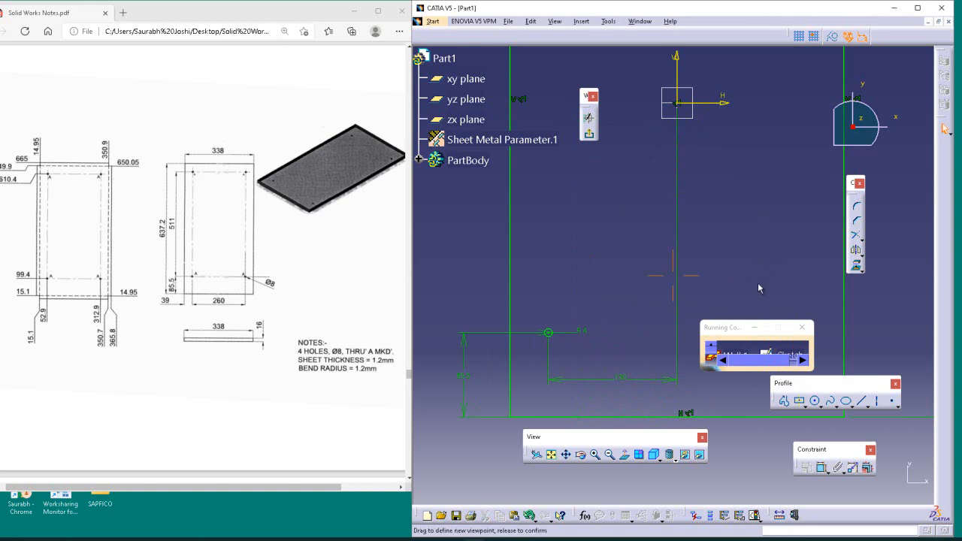
pyautogui.moveTo(876, 253); pyautogui.dragTo(850, 292, button='middle')
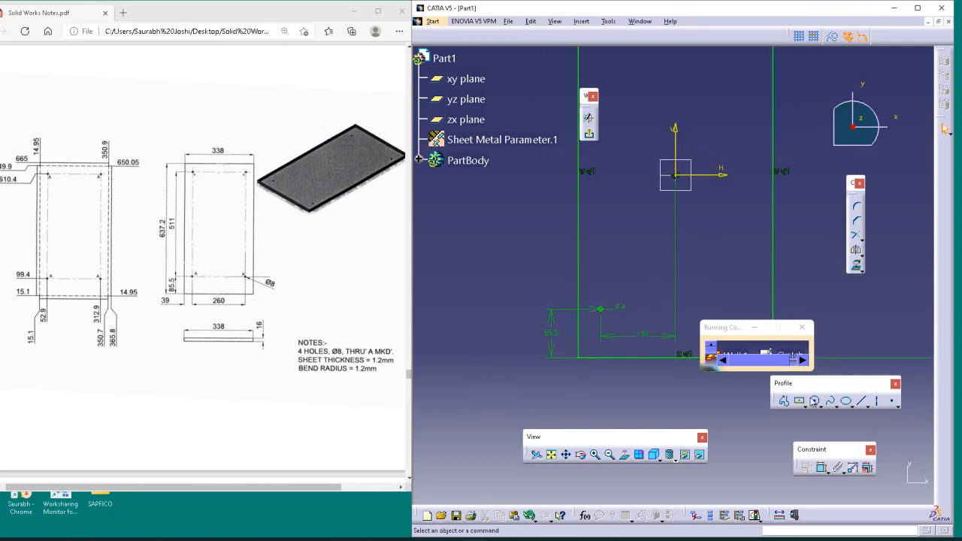
pyautogui.click(861, 255)
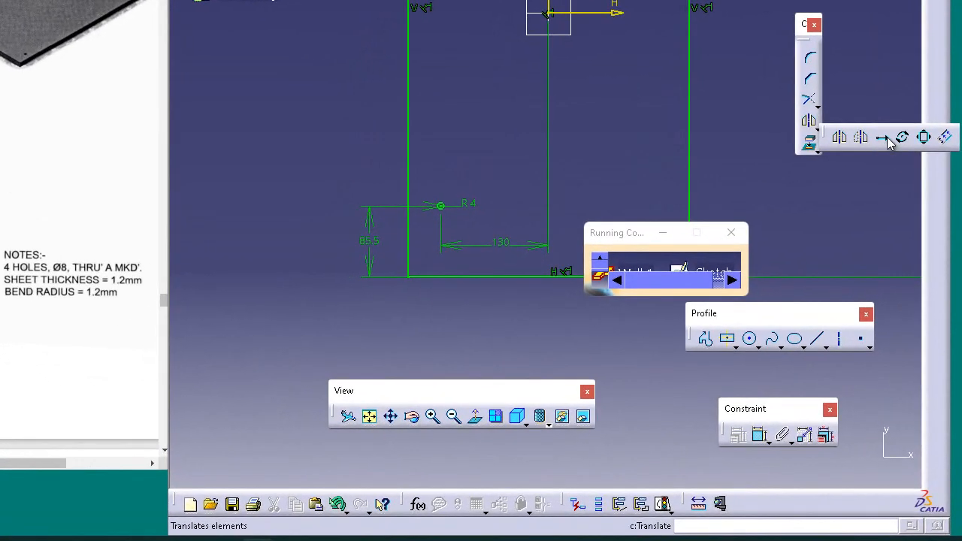
pyautogui.click(907, 260)
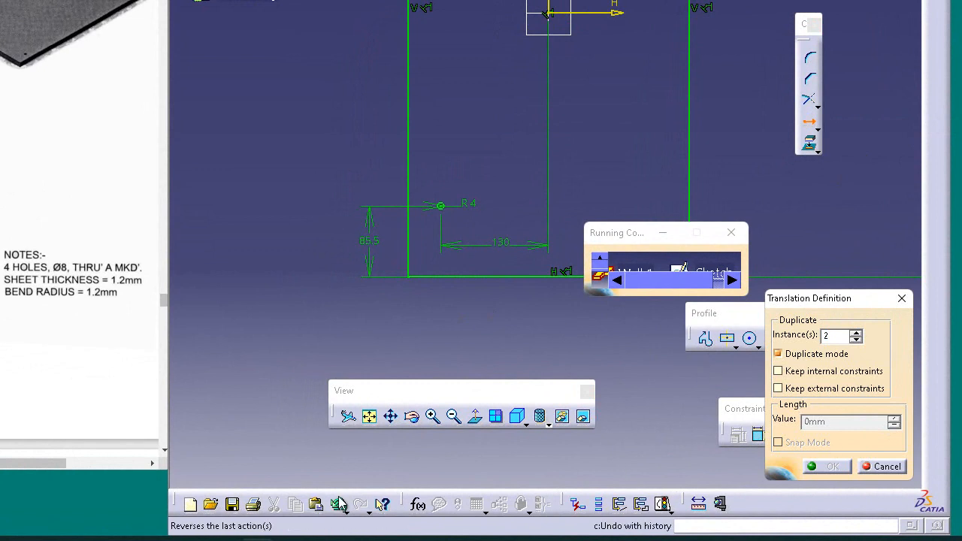
pyautogui.click(441, 207)
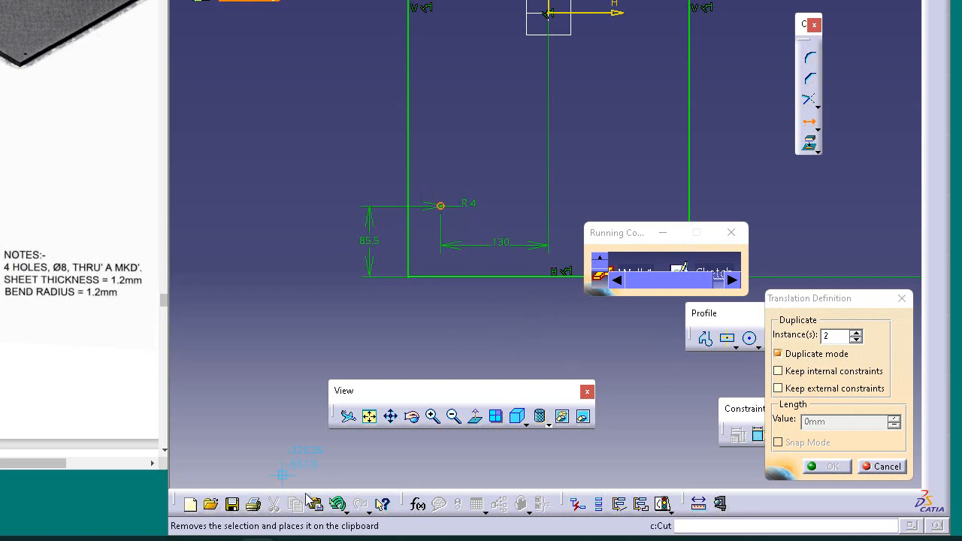
pyautogui.click(415, 279)
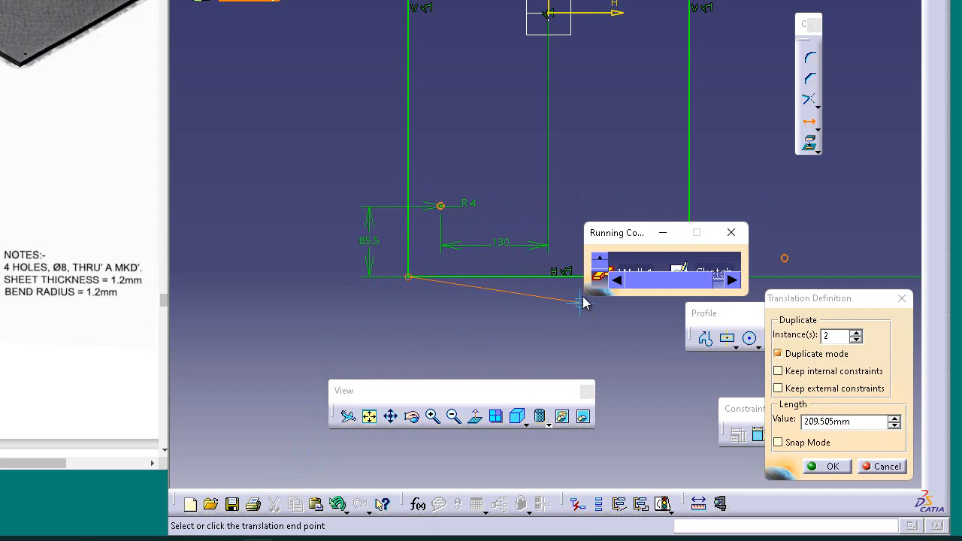
pyautogui.moveTo(628, 235); pyautogui.dragTo(318, 319)
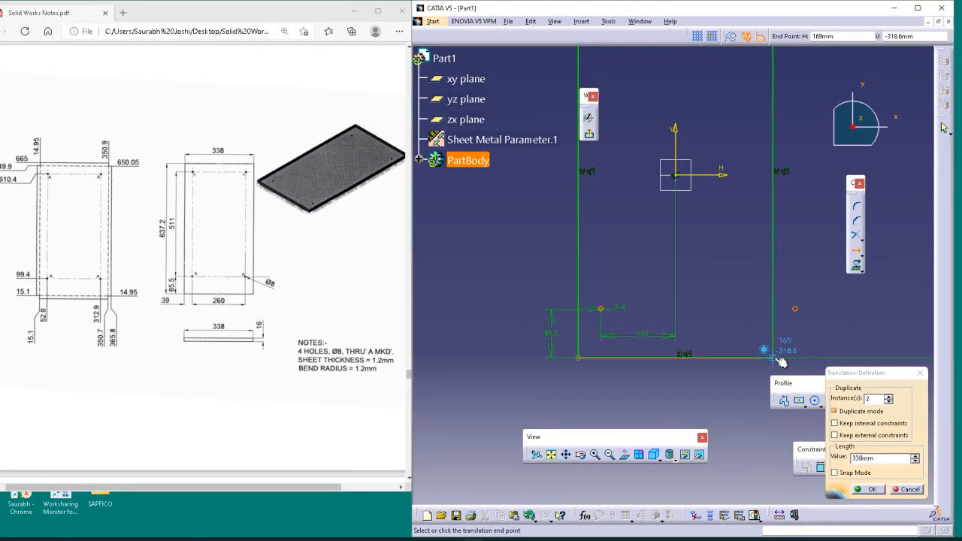
pyautogui.click(779, 361)
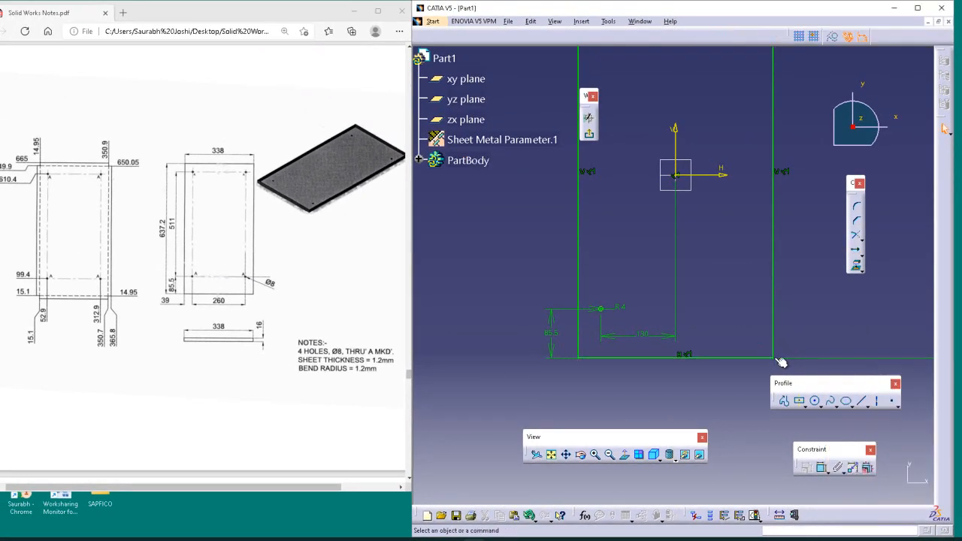
# Step: Duplicate the circle with Translate as one instance 260 mm horizontally toward the rectangle's opposite side
pyautogui.click(607, 312)
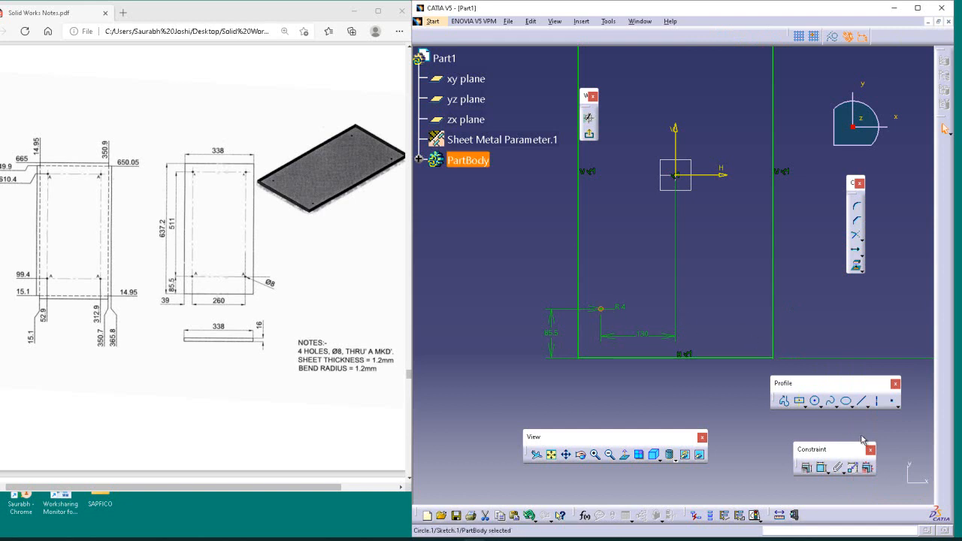
pyautogui.click(858, 253)
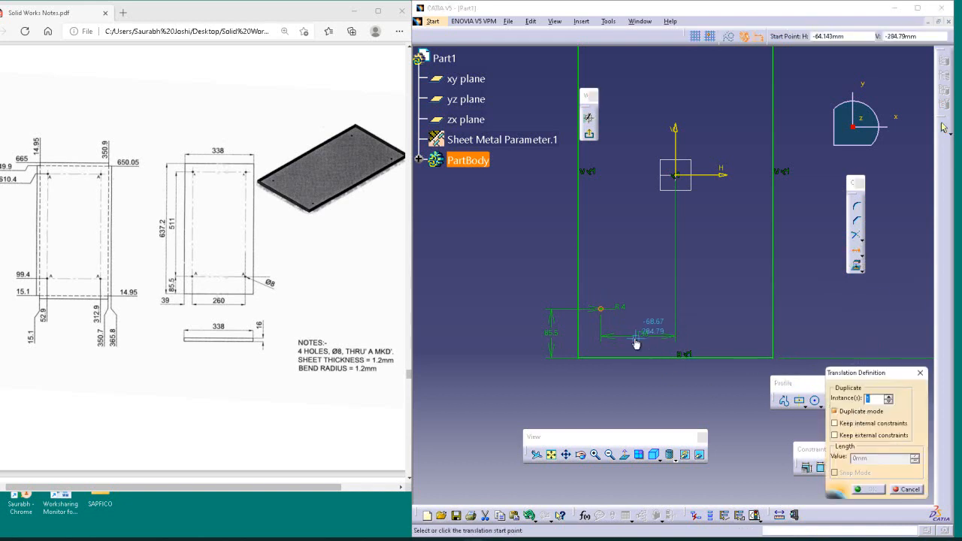
pyautogui.moveTo(652, 337); pyautogui.dragTo(645, 289, button='middle')
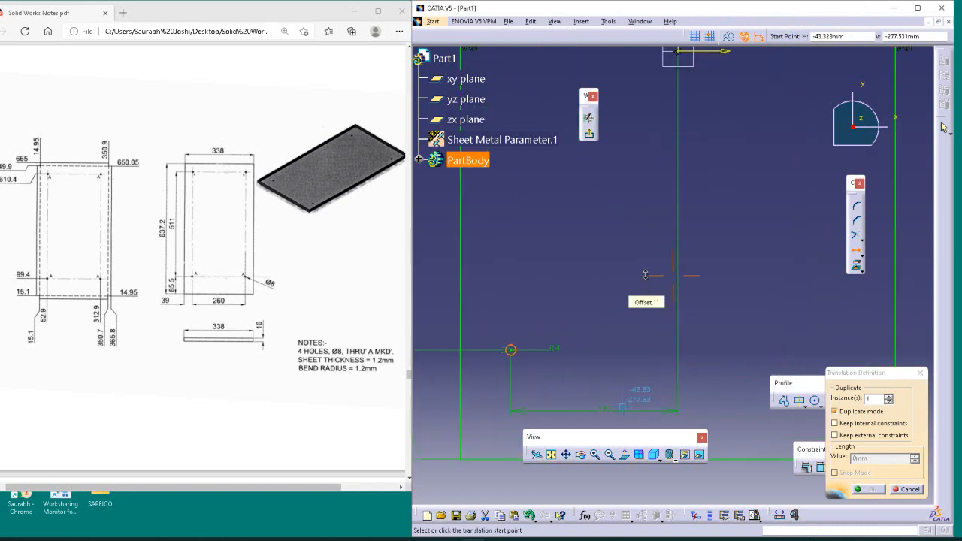
pyautogui.click(510, 349)
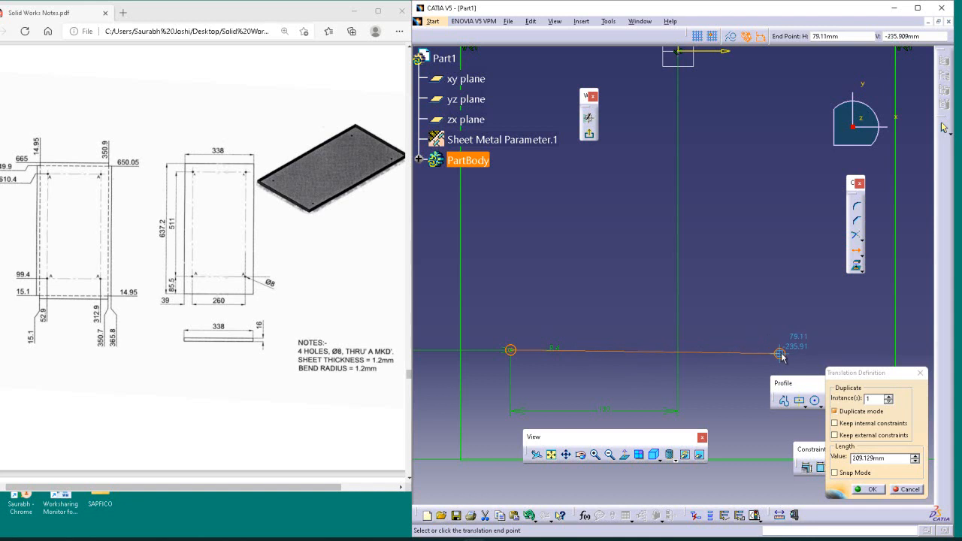
pyautogui.moveTo(807, 345)
pyautogui.keyDown('ctrl'); pyautogui.mouseDown(button='middle')
pyautogui.moveTo(798, 333)
pyautogui.moveTo(786, 340)
pyautogui.moveTo(781, 372)
pyautogui.mouseUp(button='middle'); pyautogui.keyUp('ctrl')
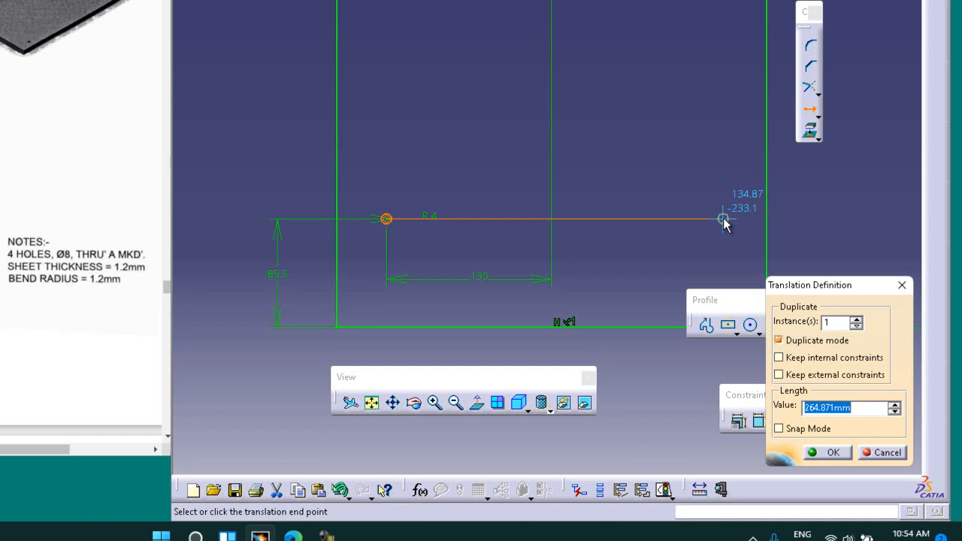
pyautogui.write('26')
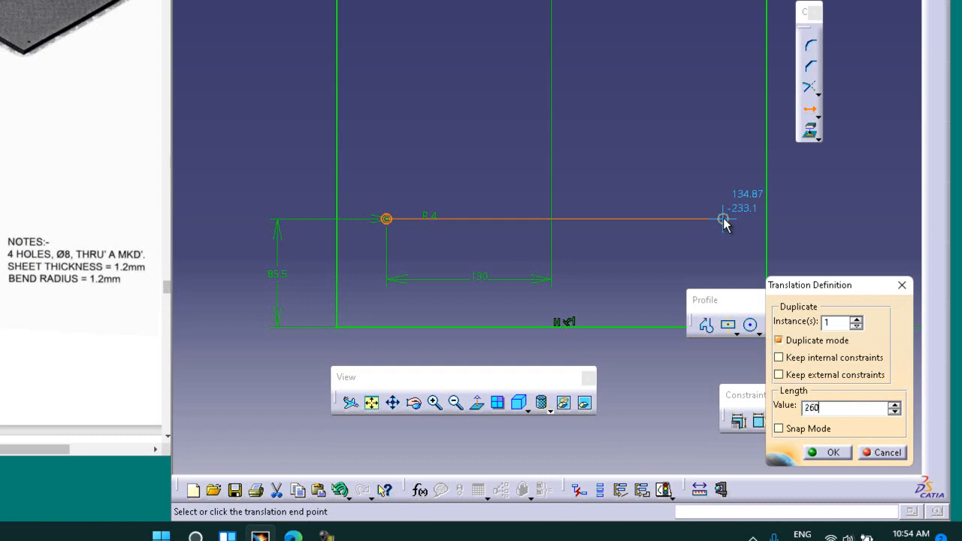
pyautogui.write('0')
pyautogui.press('Return')
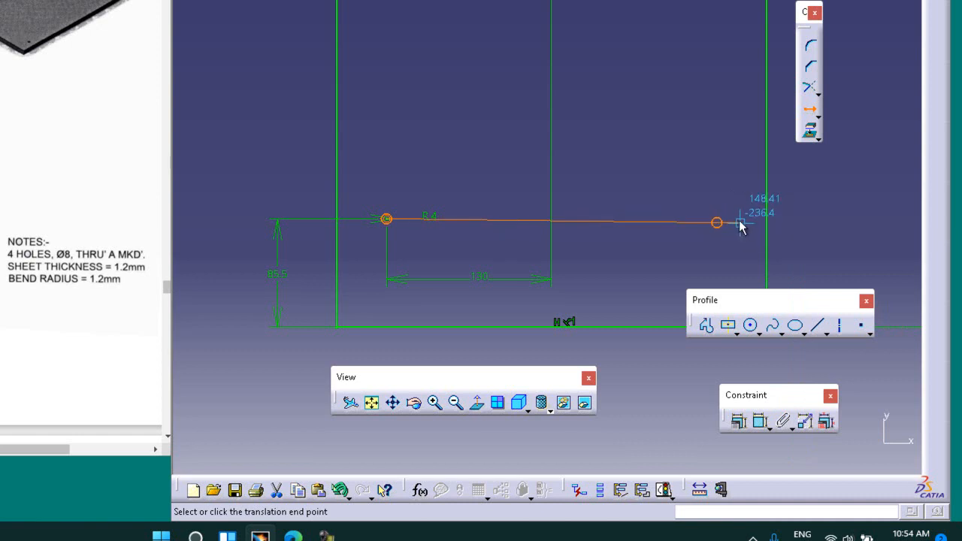
pyautogui.click(739, 225)
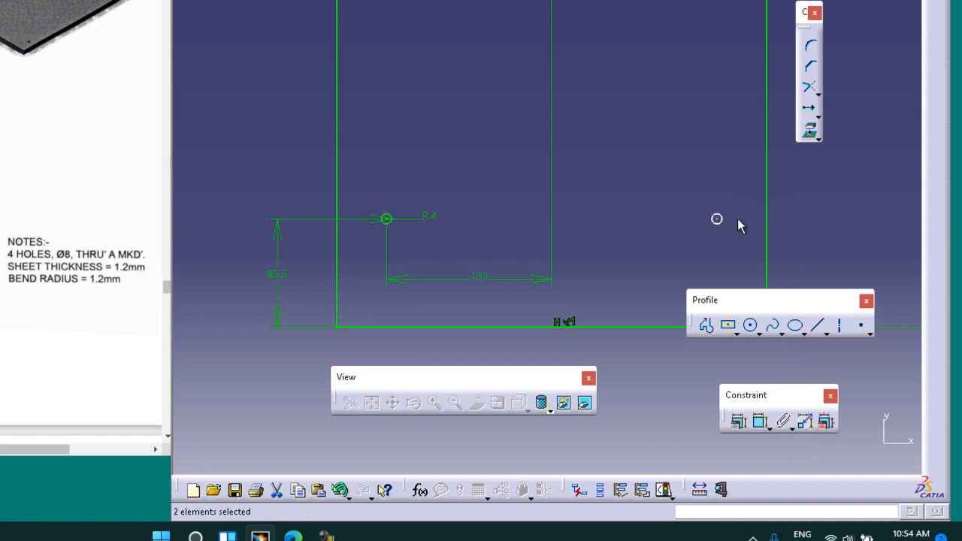
pyautogui.click(815, 227)
# Step: Select both lower circles and duplicate them with Translate, one instance 511 mm vertically upward
pyautogui.moveTo(820, 225)
pyautogui.mouseDown(button='middle')
pyautogui.moveTo(818, 249)
pyautogui.moveTo(807, 243)
pyautogui.moveTo(783, 298)
pyautogui.mouseUp(button='middle')
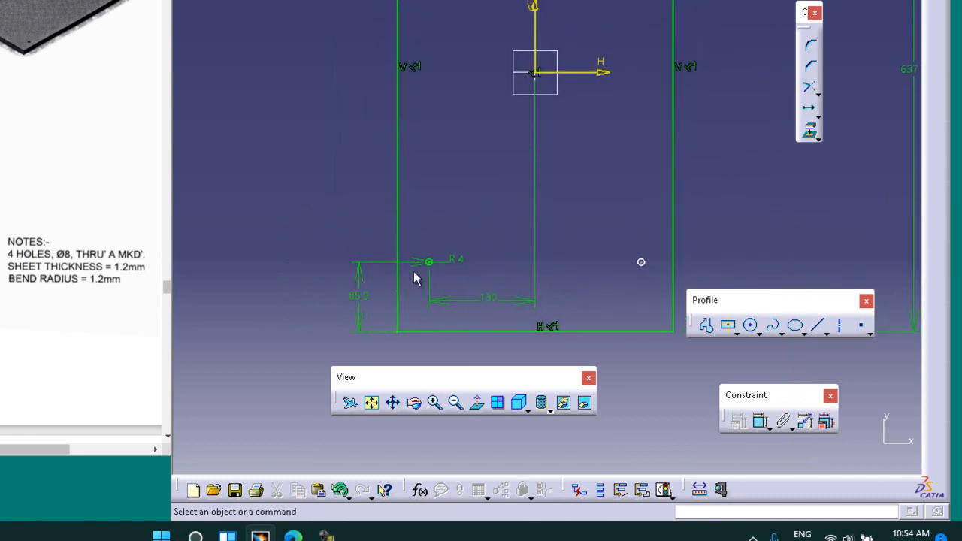
pyautogui.moveTo(415, 277); pyautogui.dragTo(652, 208)
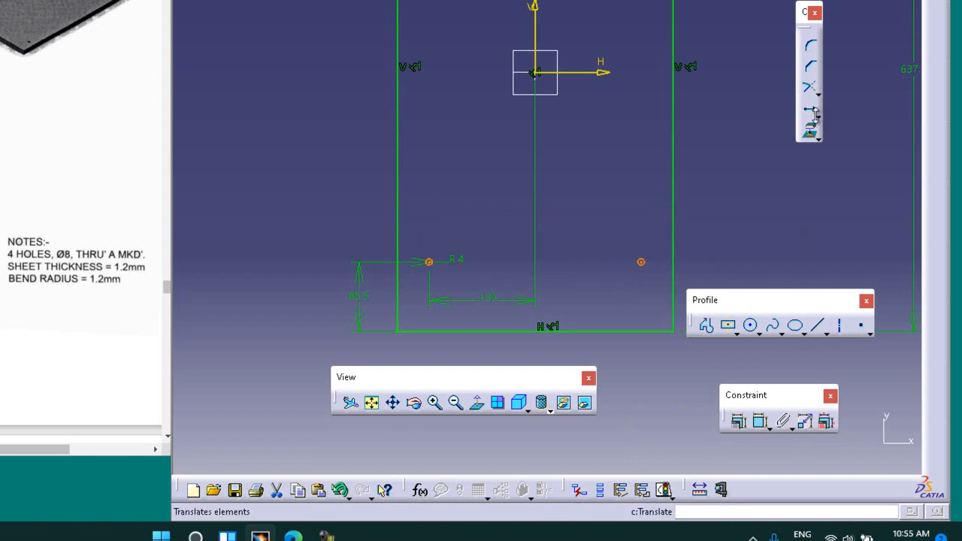
pyautogui.click(812, 116)
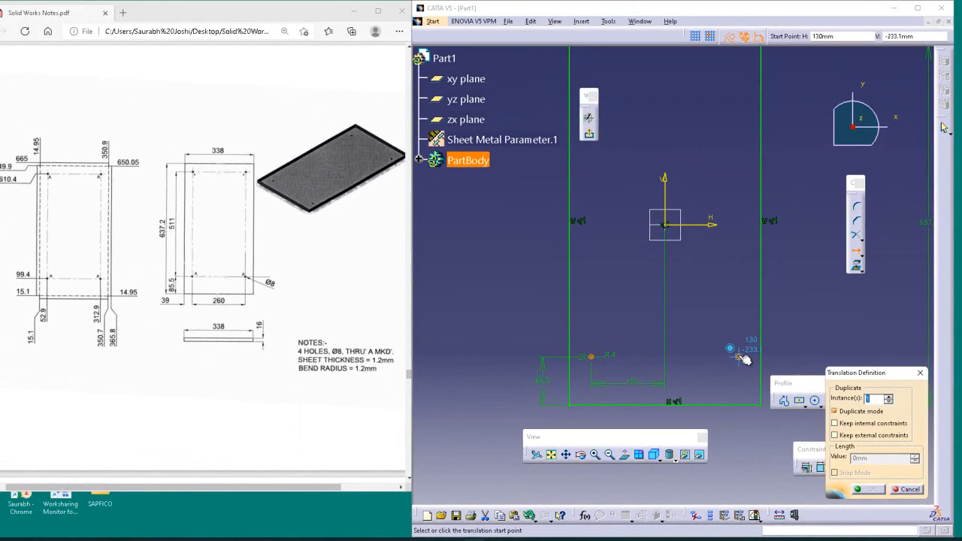
pyautogui.click(695, 316)
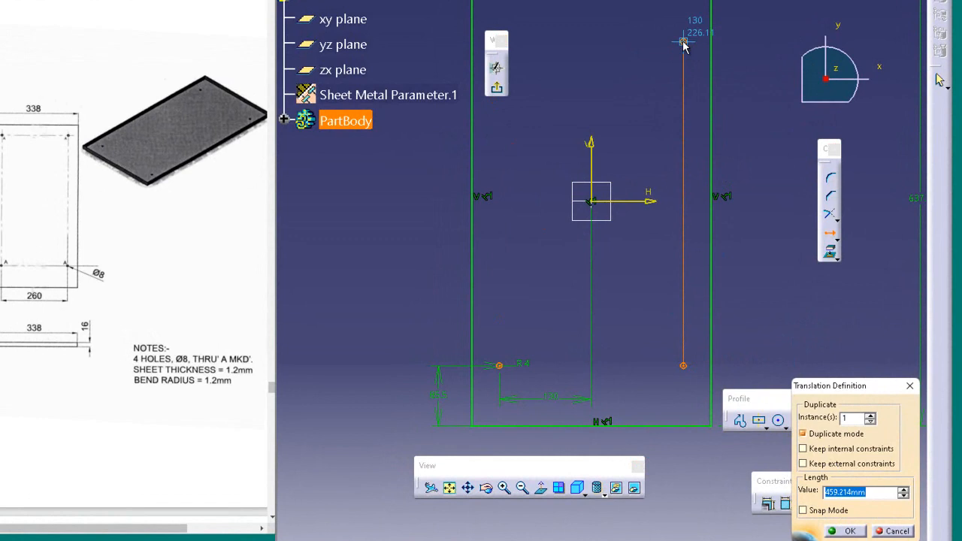
pyautogui.write('5')
pyautogui.press('Return')
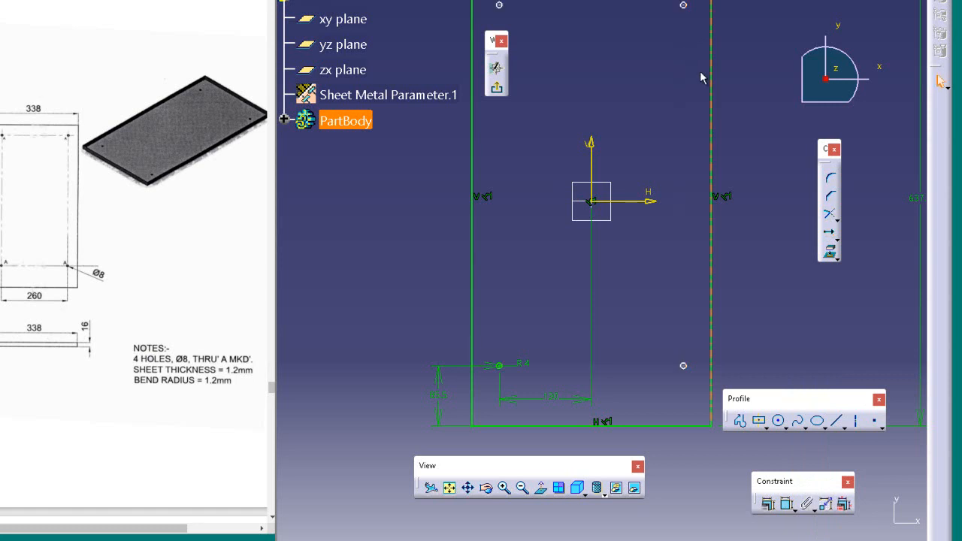
pyautogui.click(756, 129)
# Step: Exit the sketch and create the wall from the rectangle profile with its four holes
pyautogui.moveTo(767, 148); pyautogui.dragTo(753, 189, button='middle')
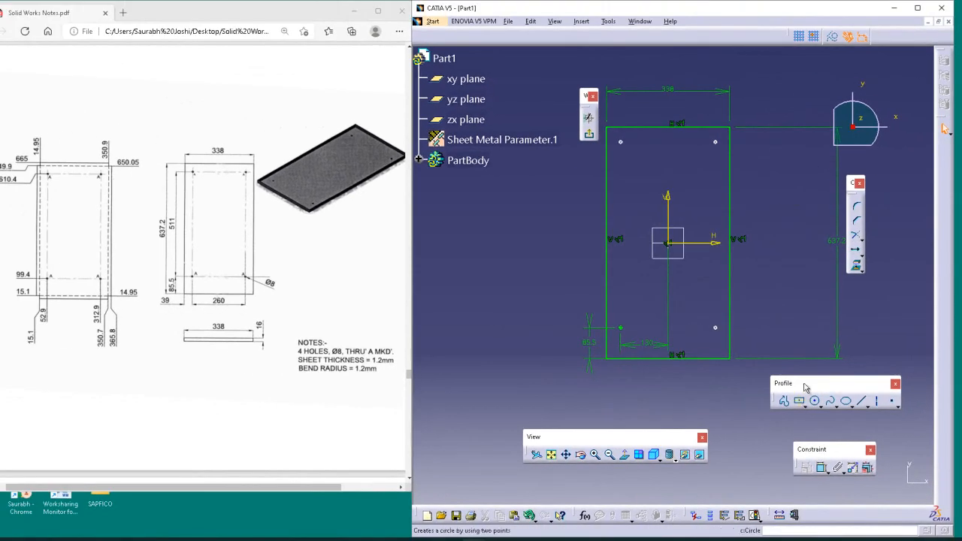
pyautogui.click(589, 134)
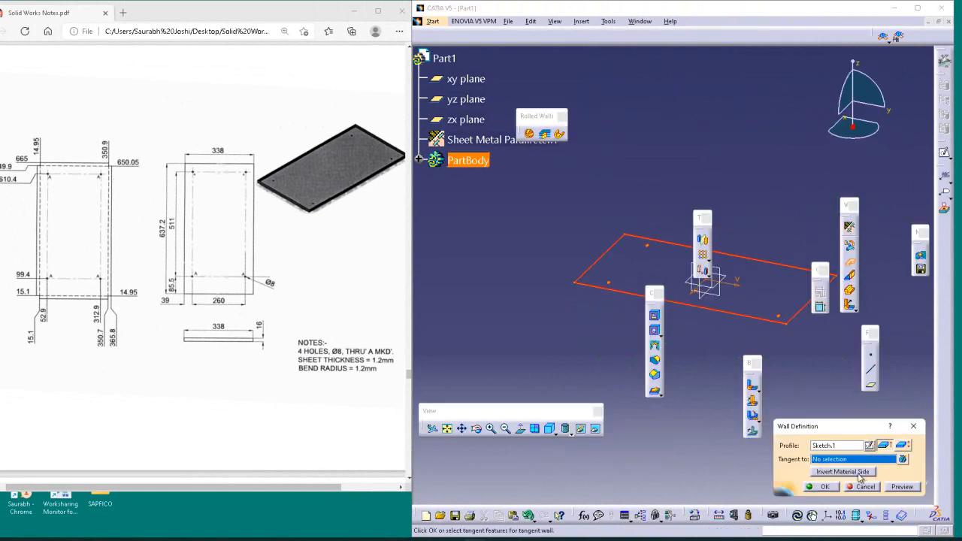
pyautogui.click(822, 487)
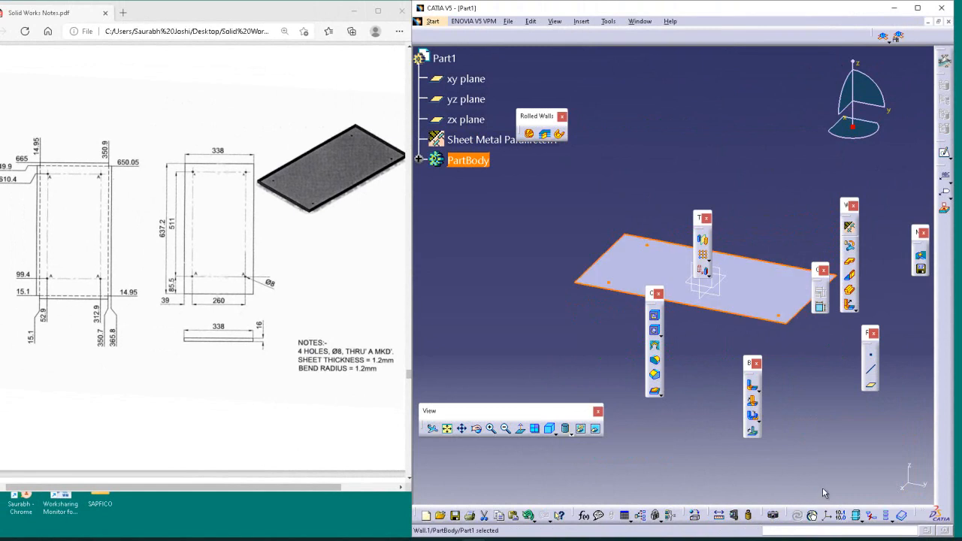
# Step: Add walls with bends on all four edges of the plate using Wall On Edge, with a height of 16 mm
pyautogui.moveTo(535, 311); pyautogui.dragTo(688, 402, button='middle')
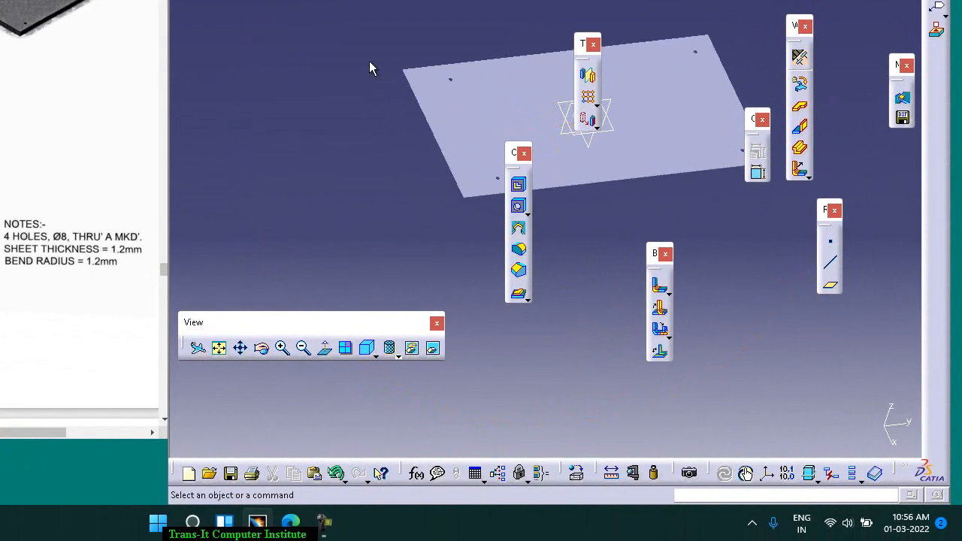
pyautogui.moveTo(380, 62); pyautogui.dragTo(306, 39, button='middle')
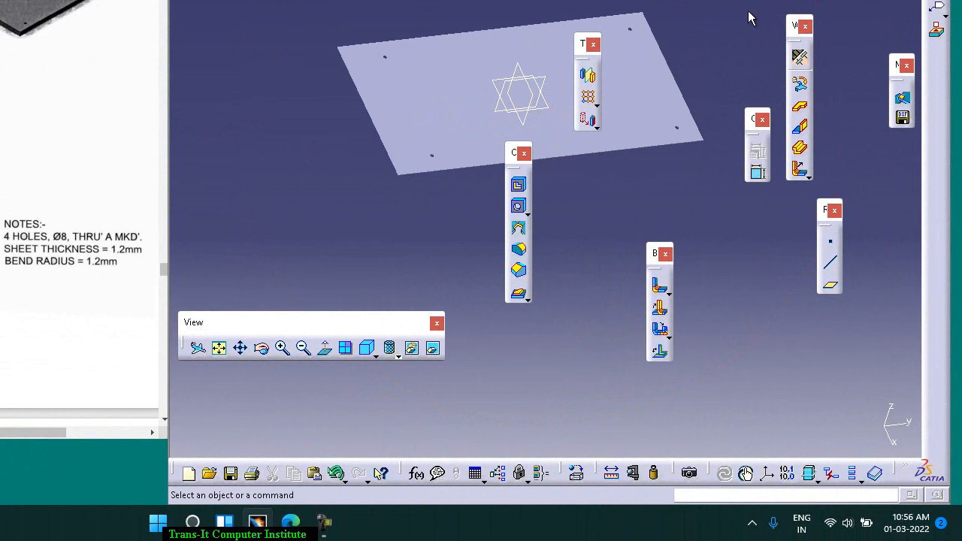
pyautogui.click(801, 130)
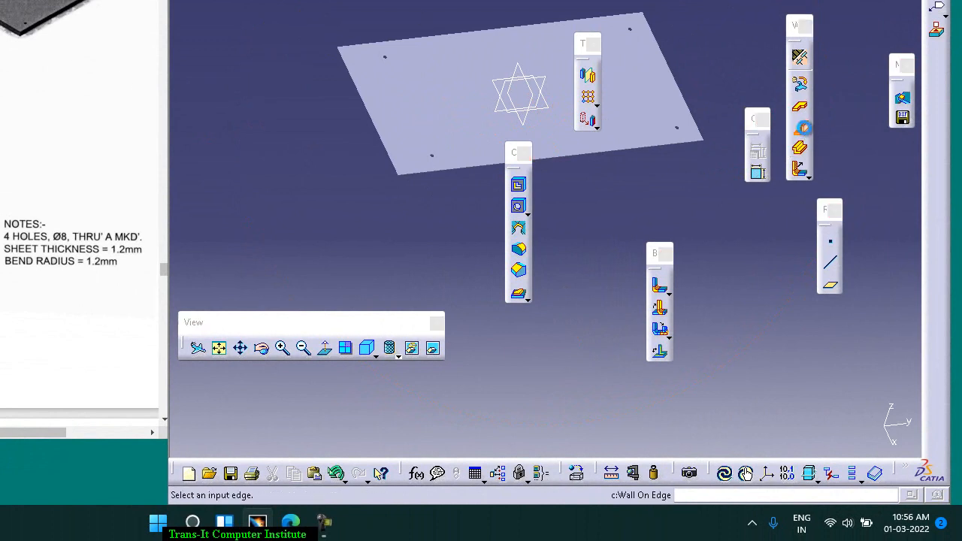
pyautogui.click(380, 117)
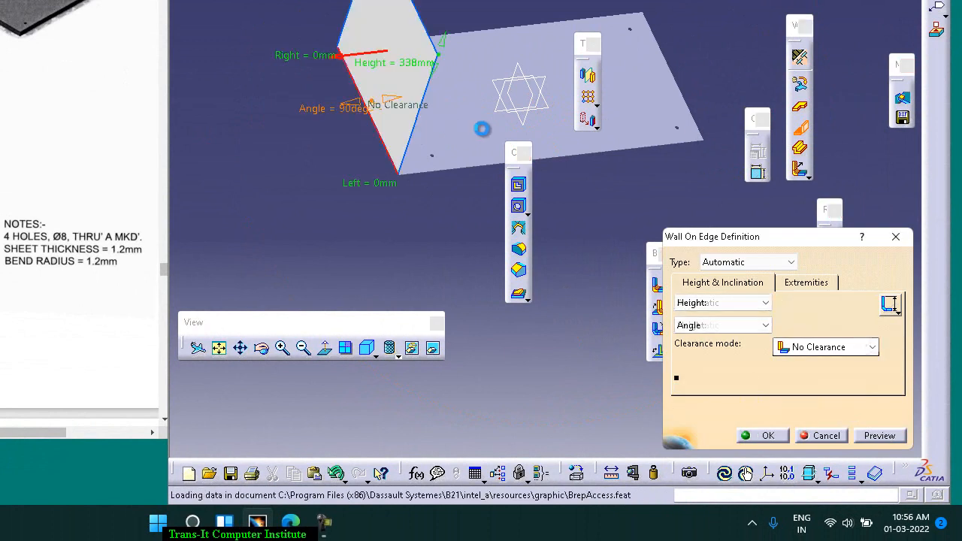
pyautogui.click(595, 156)
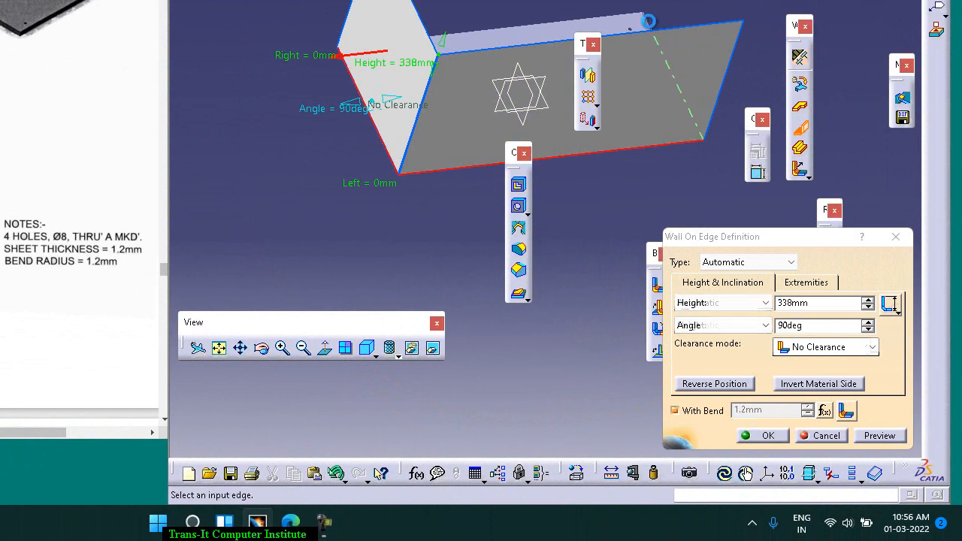
pyautogui.click(650, 27)
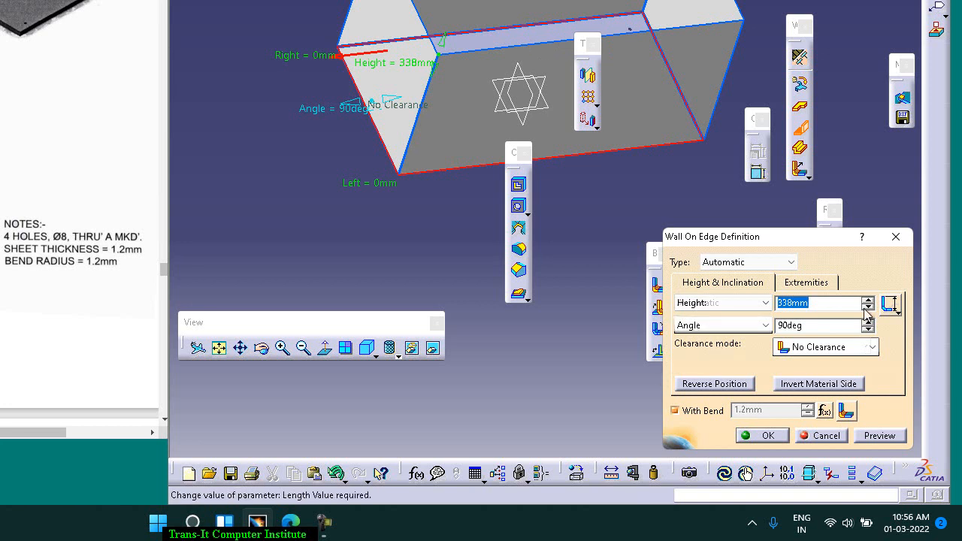
pyautogui.write('16')
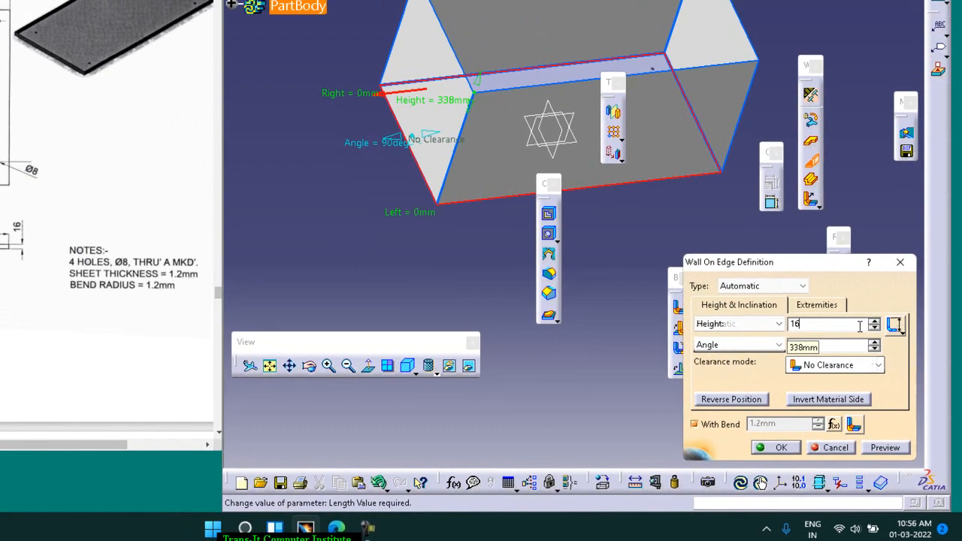
pyautogui.press('Return')
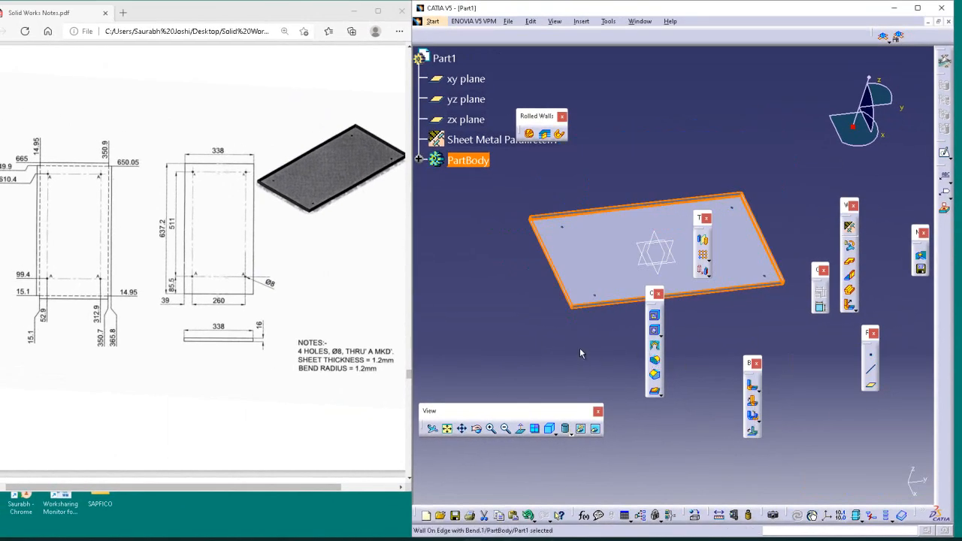
# Step: Examine the bent walls at the plate's corner and open the definition of the Wall On Edge with Bend feature
pyautogui.keyDown('ctrl'); pyautogui.moveTo(586, 354); pyautogui.dragTo(594, 289, button='middle'); pyautogui.keyUp('ctrl')
pyautogui.moveTo(531, 361); pyautogui.dragTo(571, 283, button='middle')
pyautogui.moveTo(537, 332); pyautogui.dragTo(700, 276, button='middle')
pyautogui.moveTo(470, 279); pyautogui.dragTo(554, 358, button='middle')
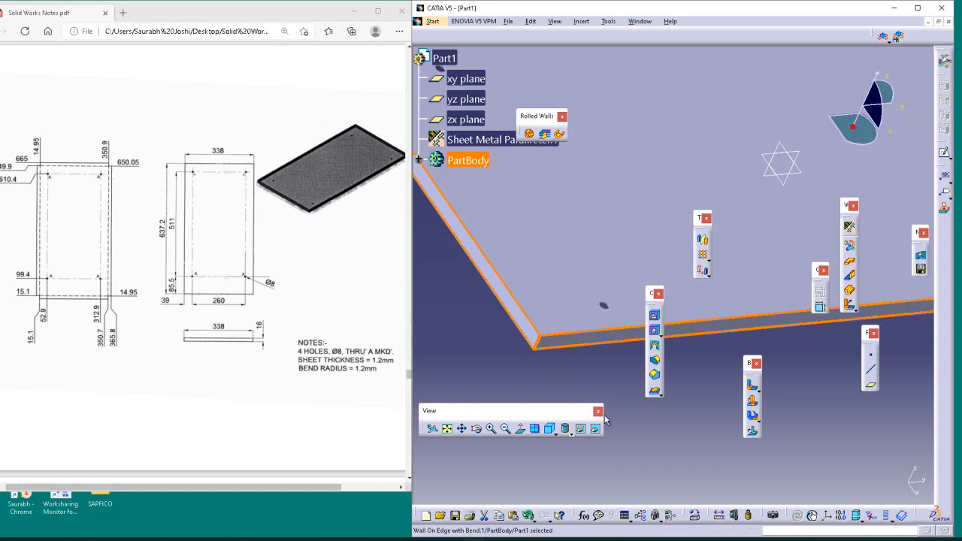
pyautogui.click(418, 159)
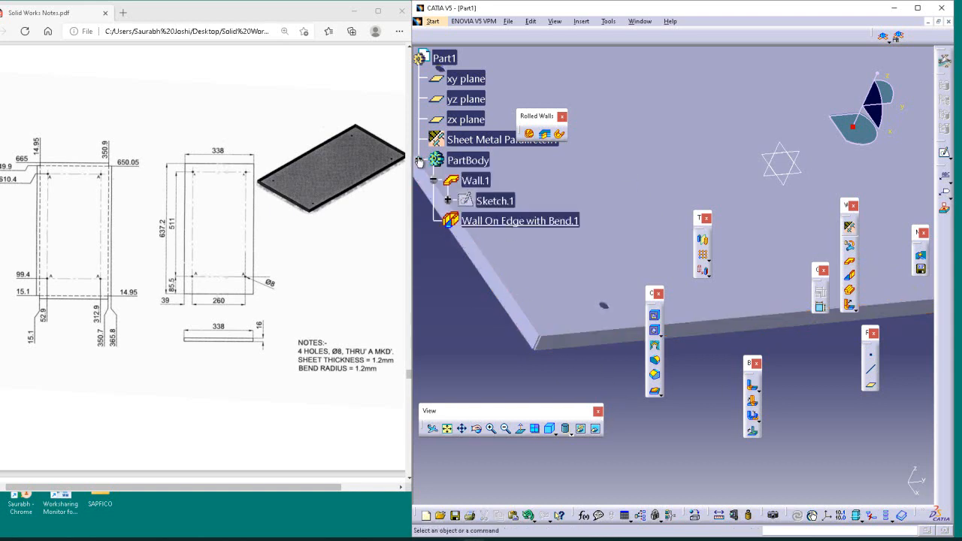
pyautogui.click(500, 219)
pyautogui.rightClick(500, 219)
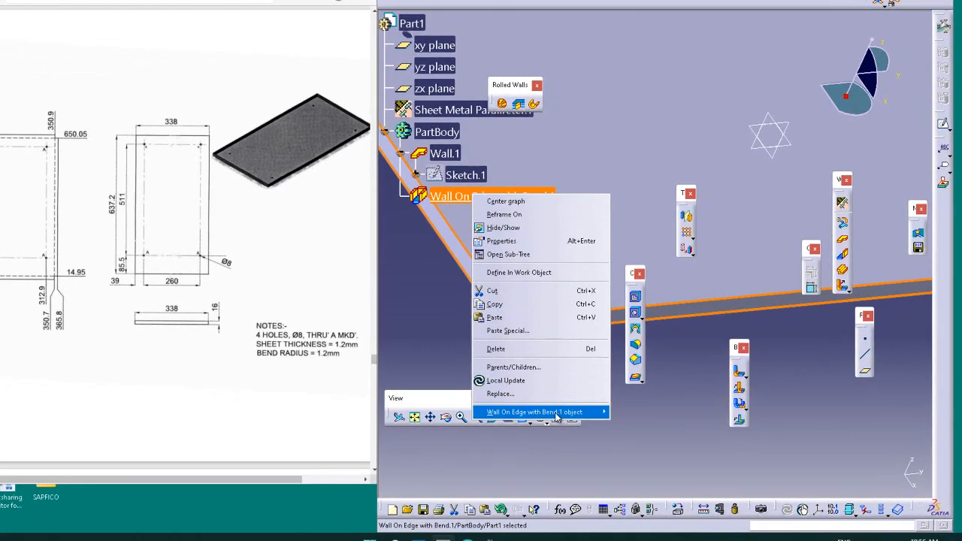
pyautogui.moveTo(556, 414)
pyautogui.click(657, 412)
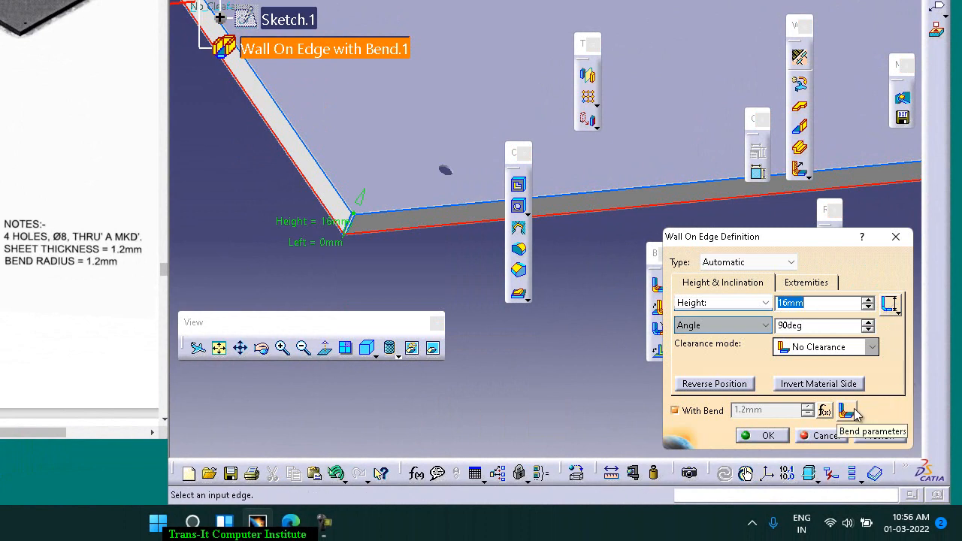
# Step: Review the edge walls' clearance mode, length type choices and extremity offsets, and accept the definition without changes
pyautogui.click(872, 347)
pyautogui.click(874, 346)
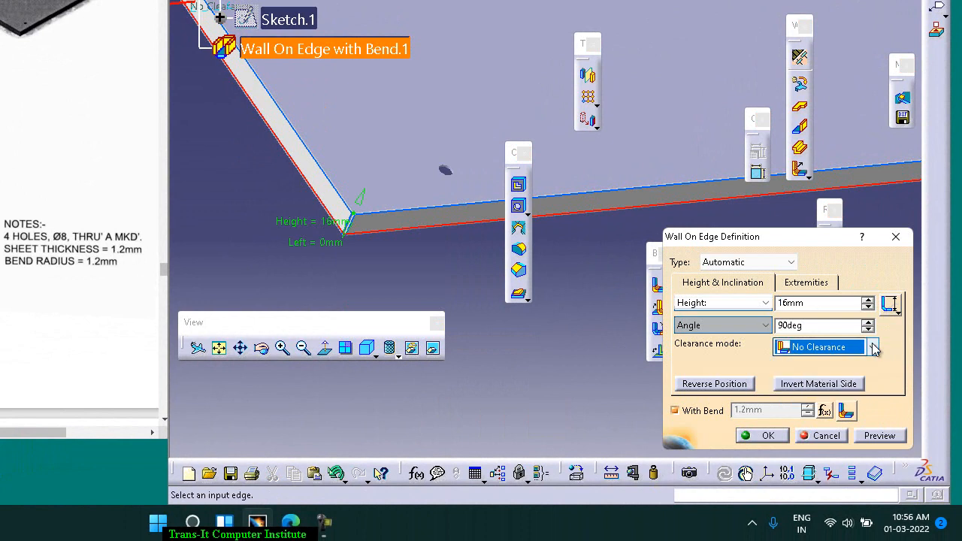
pyautogui.click(898, 312)
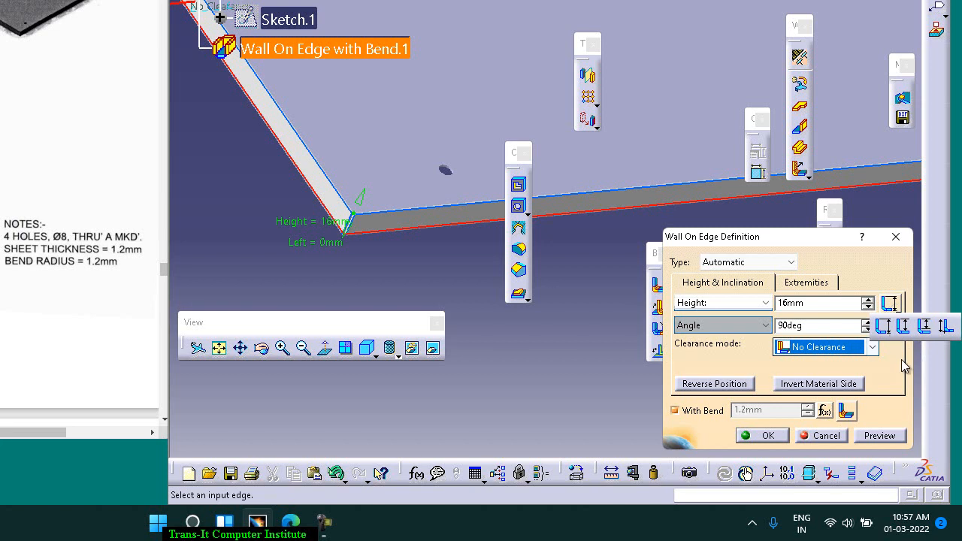
pyautogui.click(901, 364)
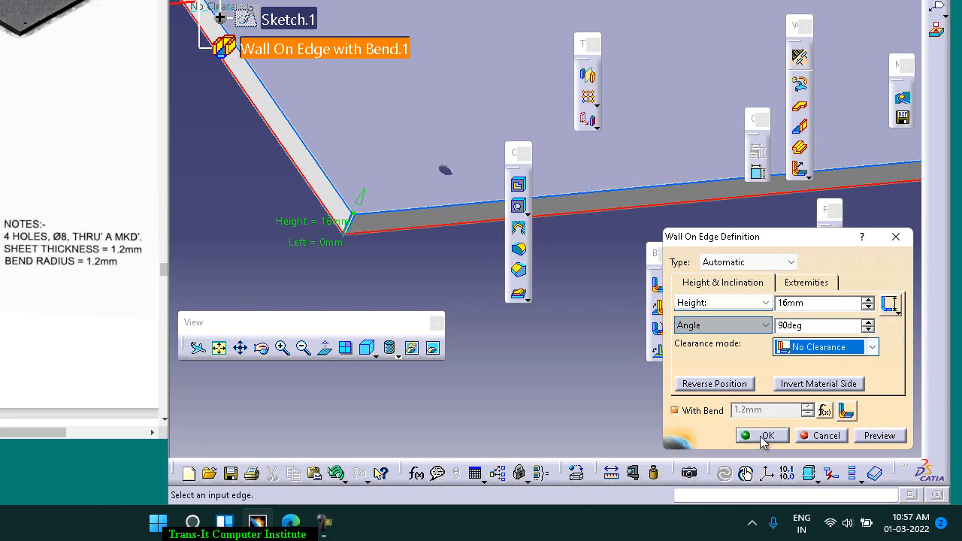
pyautogui.click(810, 281)
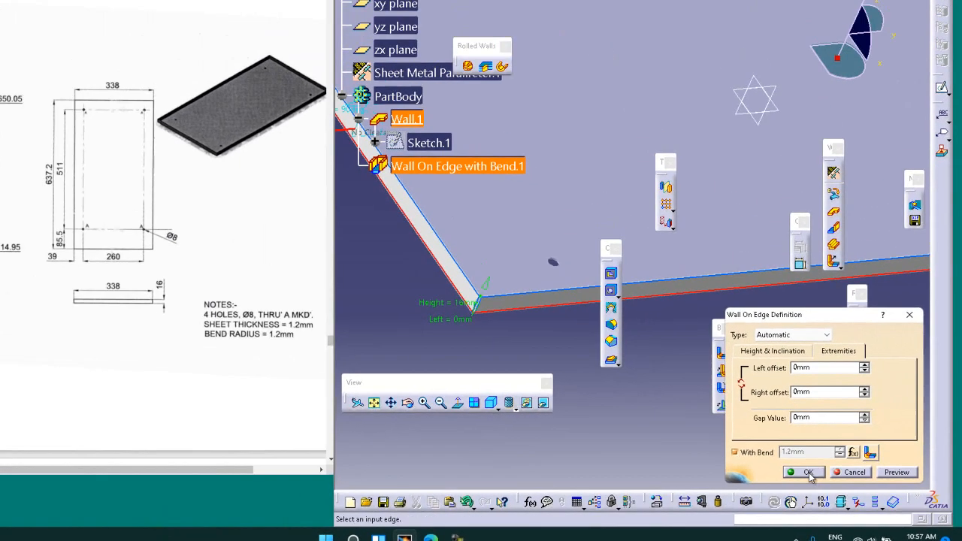
pyautogui.click(763, 436)
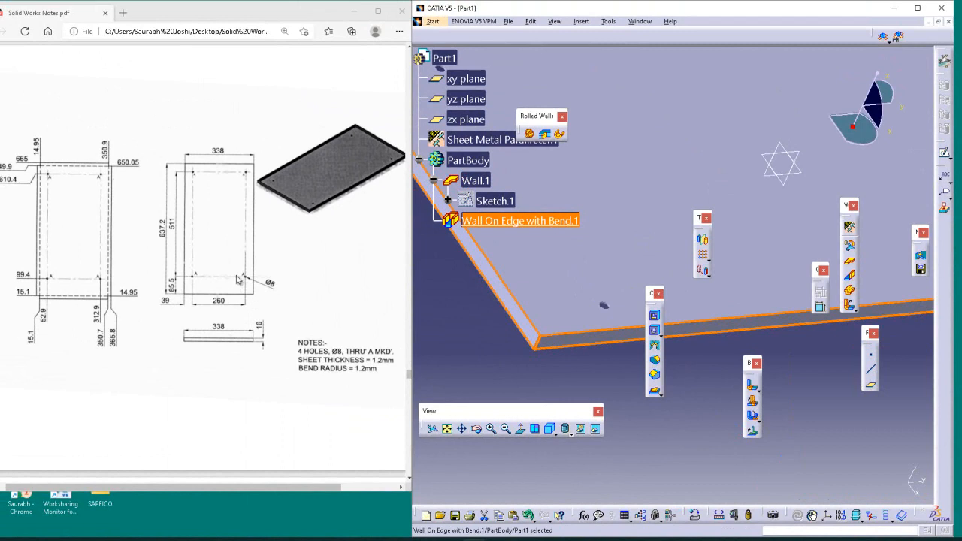
# Step: Measure the distance between the two opposite long edge walls with Measure Between, and leave the command
pyautogui.click(662, 435)
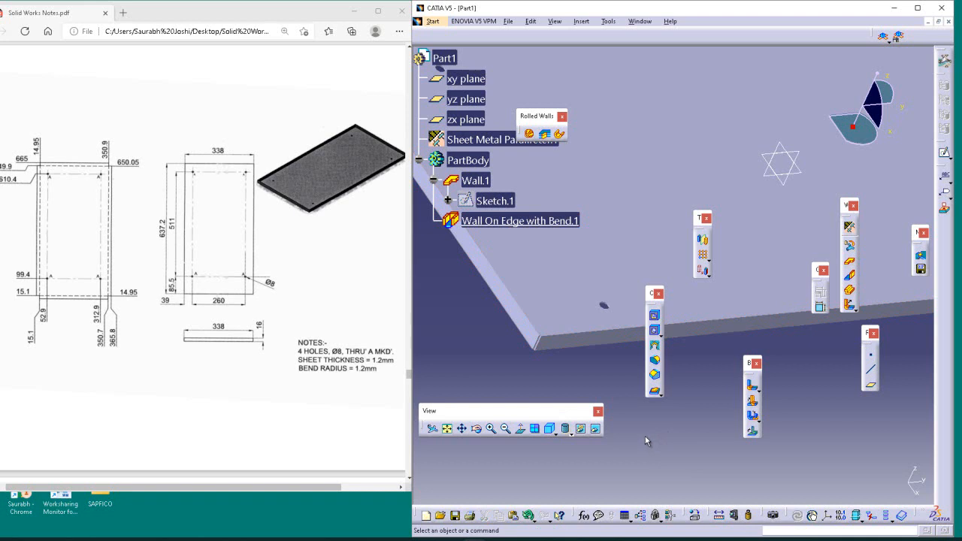
pyautogui.moveTo(610, 516); pyautogui.dragTo(608, 486)
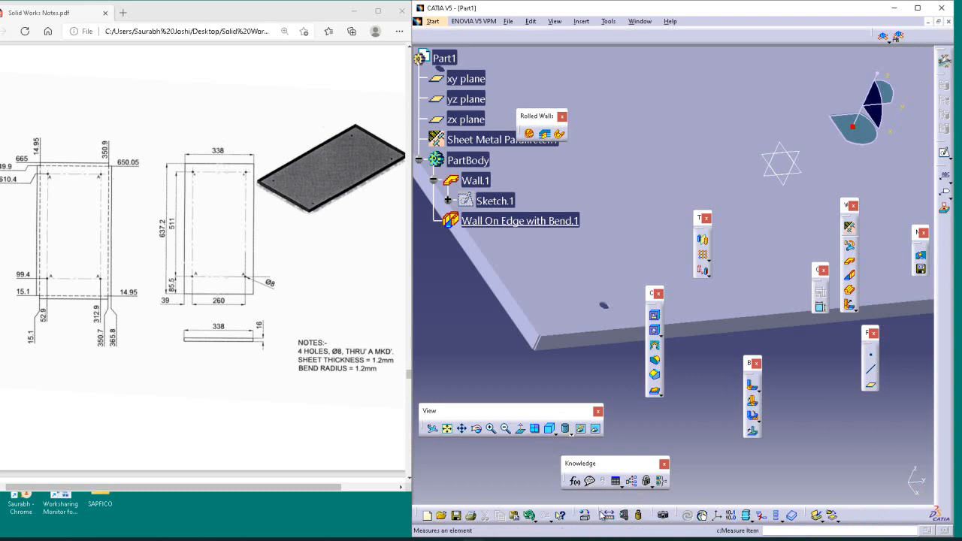
pyautogui.moveTo(607, 515); pyautogui.dragTo(736, 477)
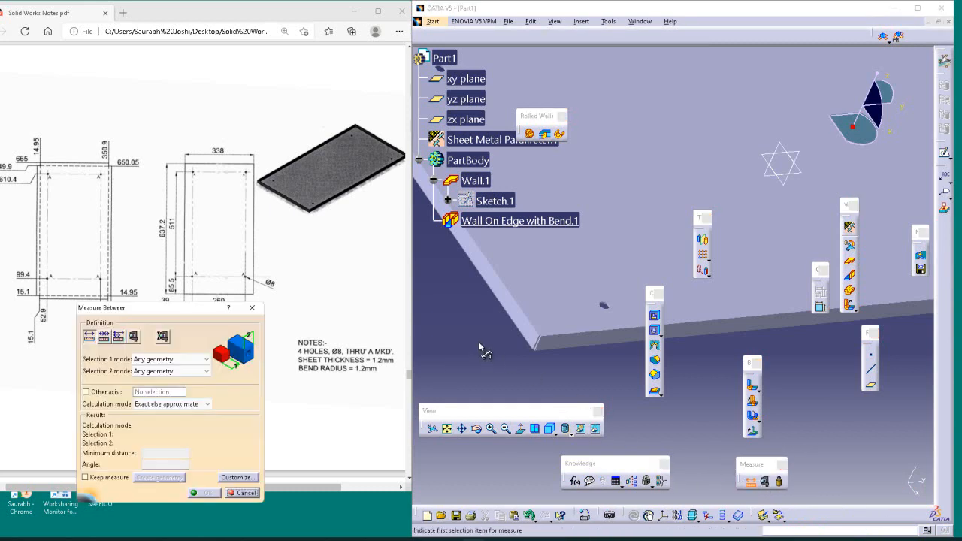
pyautogui.click(594, 344)
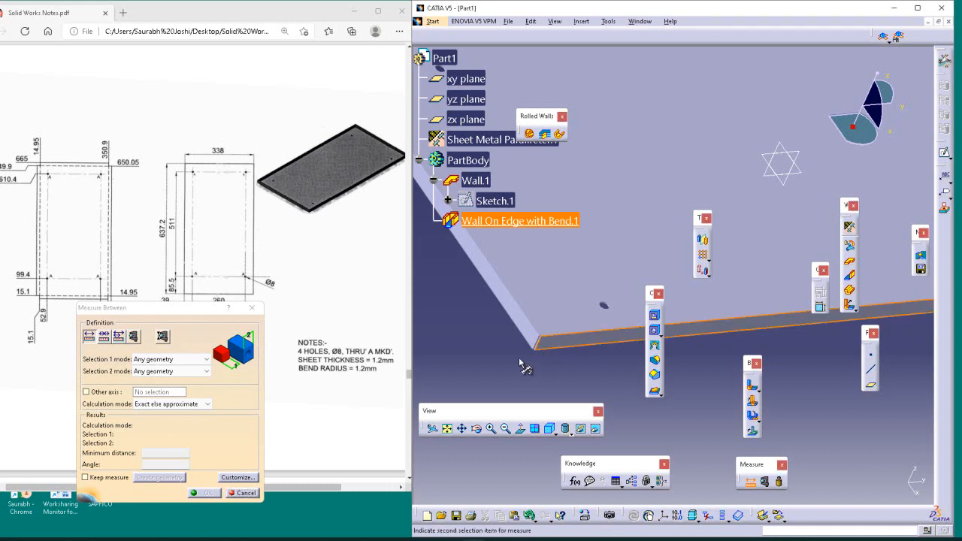
pyautogui.moveTo(484, 332); pyautogui.dragTo(747, 382, button='middle')
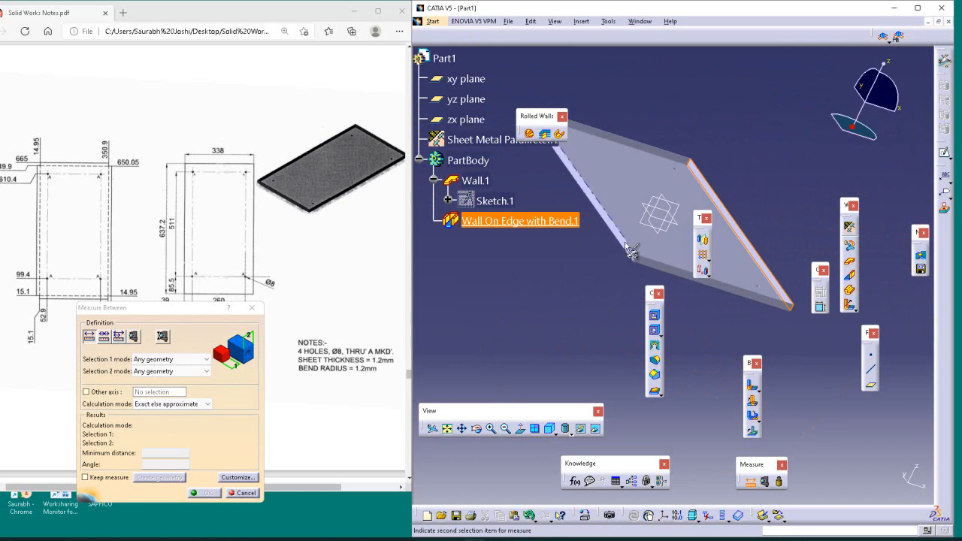
pyautogui.moveTo(620, 275); pyautogui.dragTo(607, 202, button='middle')
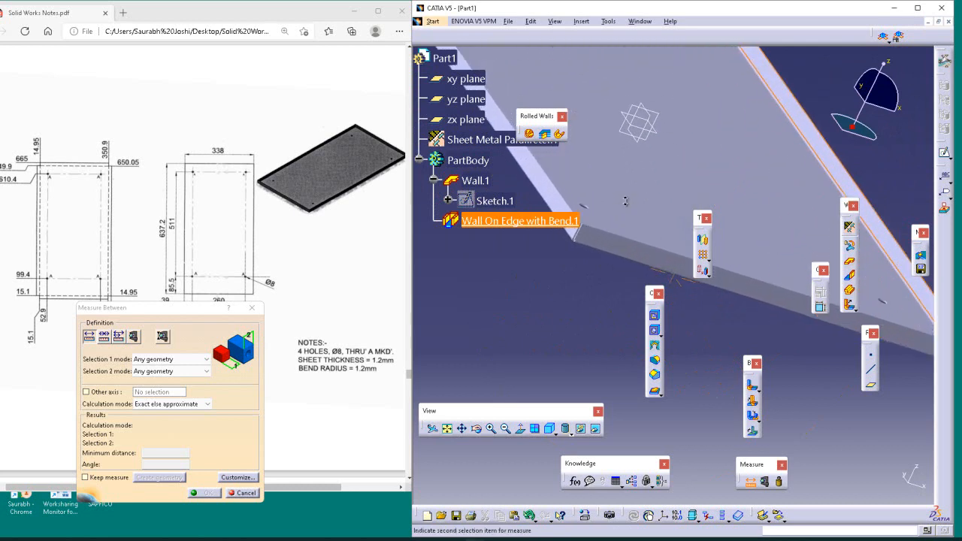
pyautogui.click(550, 196)
pyautogui.moveTo(618, 298); pyautogui.dragTo(601, 396, button='middle')
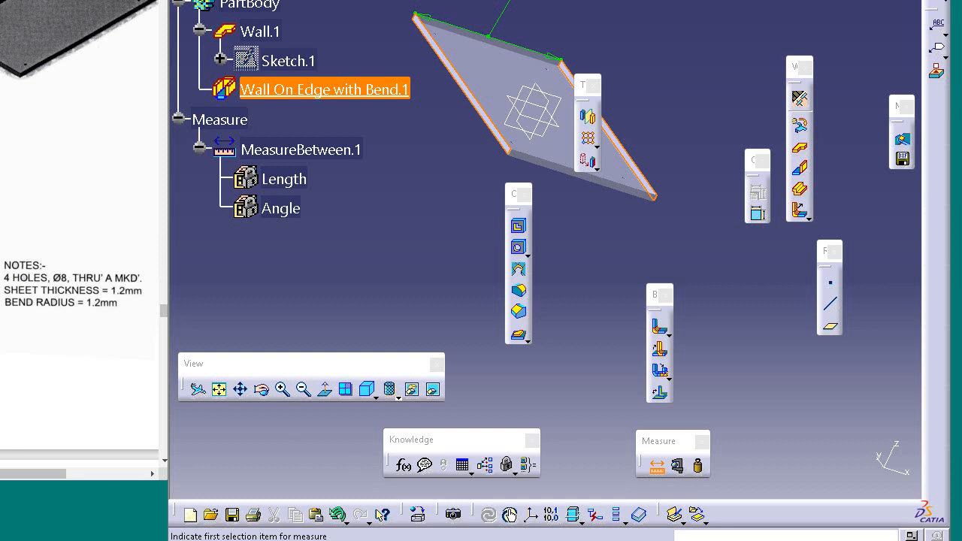
pyautogui.middleClick(384, 194)
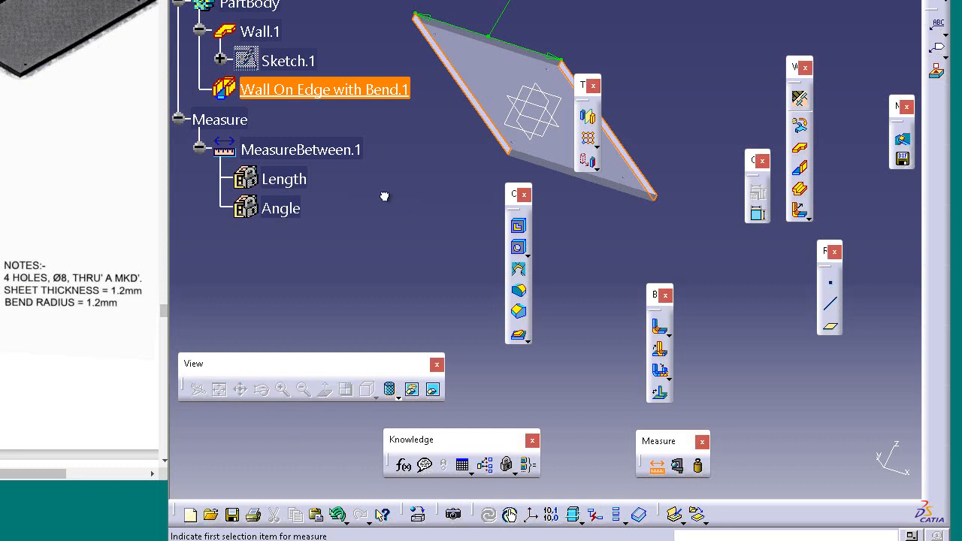
pyautogui.click(351, 98)
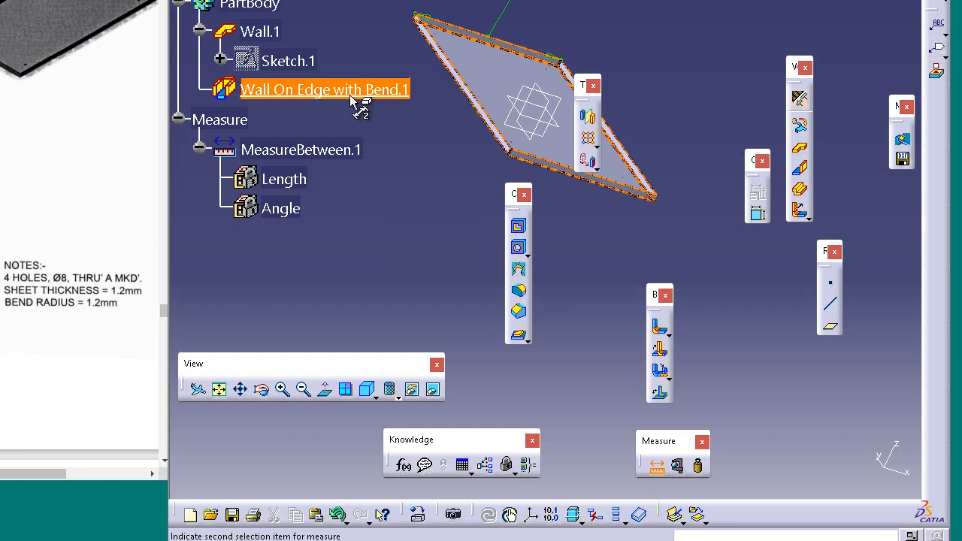
pyautogui.press('Escape')
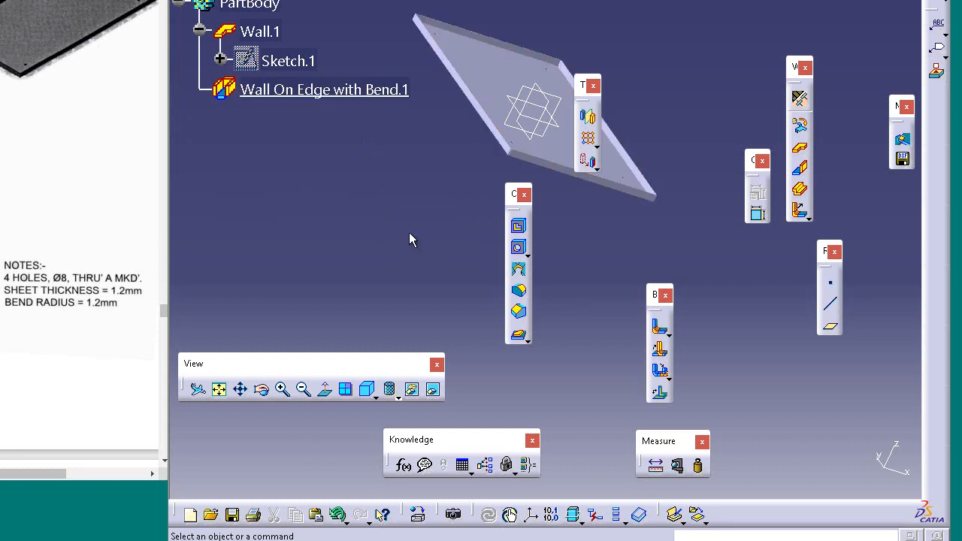
# Step: Reopen the edge walls' definition to check the clearance modes, bend extremity parameters and wall extremities, and accept it unchanged
pyautogui.doubleClick(336, 93)
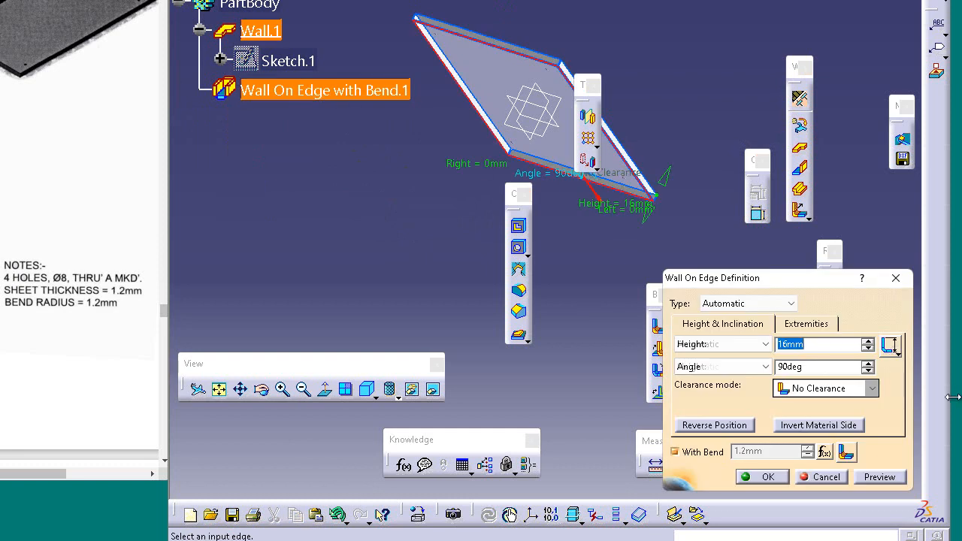
pyautogui.click(874, 388)
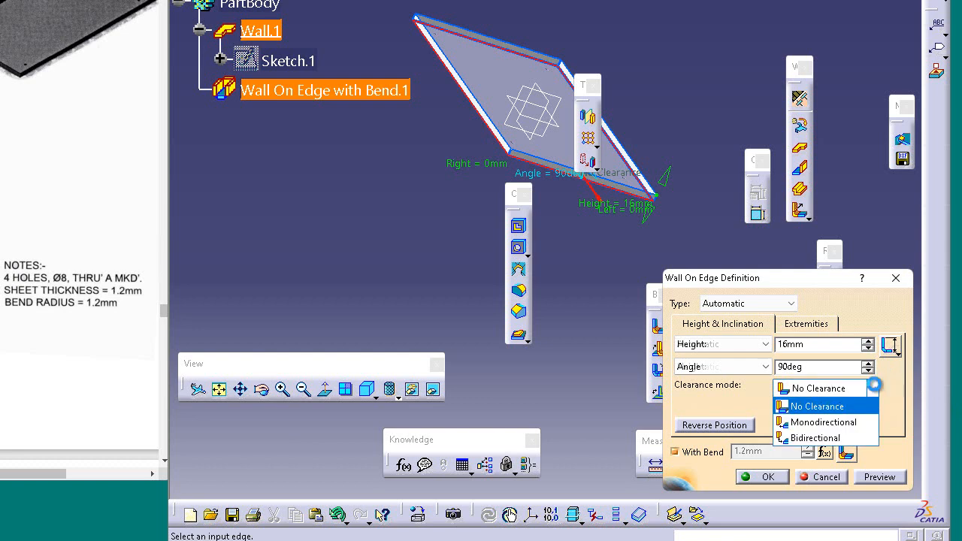
pyautogui.click(873, 389)
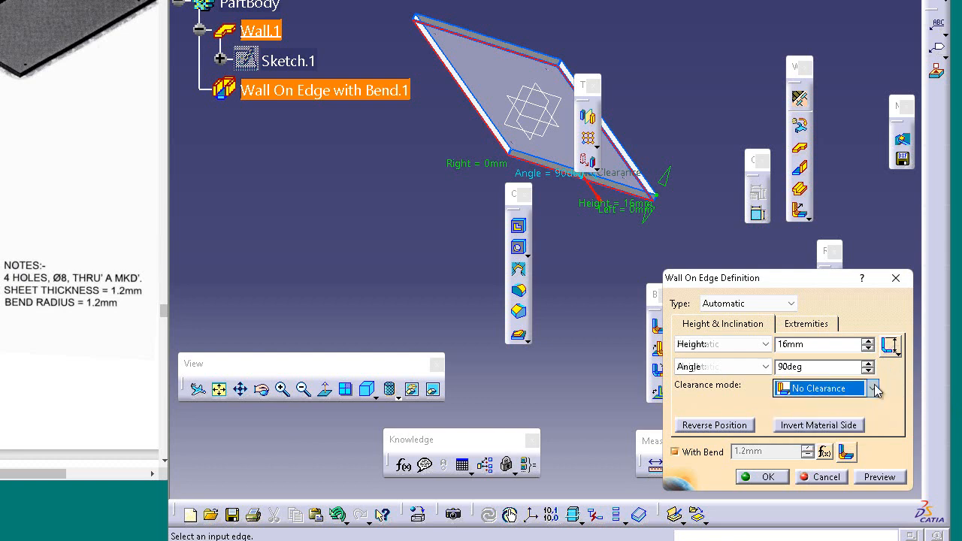
pyautogui.click(846, 453)
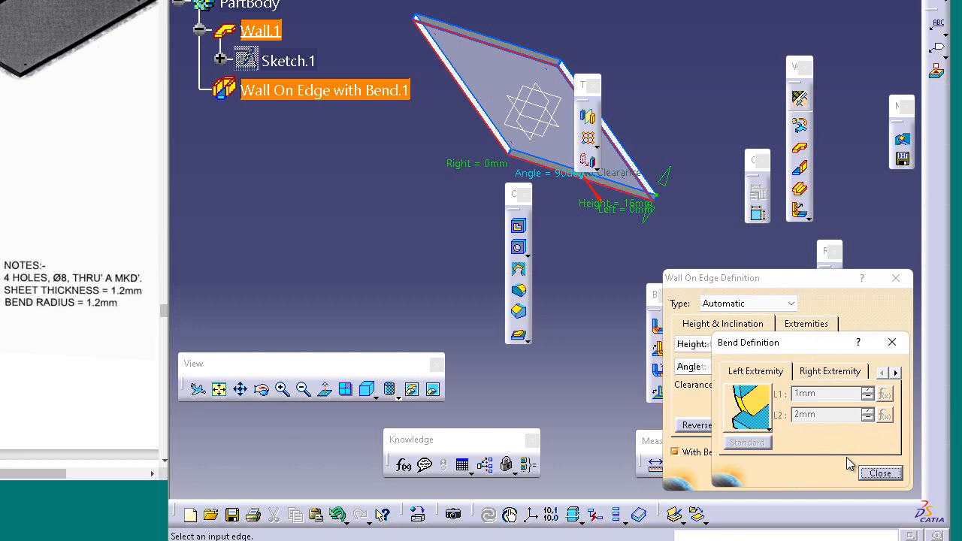
pyautogui.click(802, 324)
pyautogui.click(723, 324)
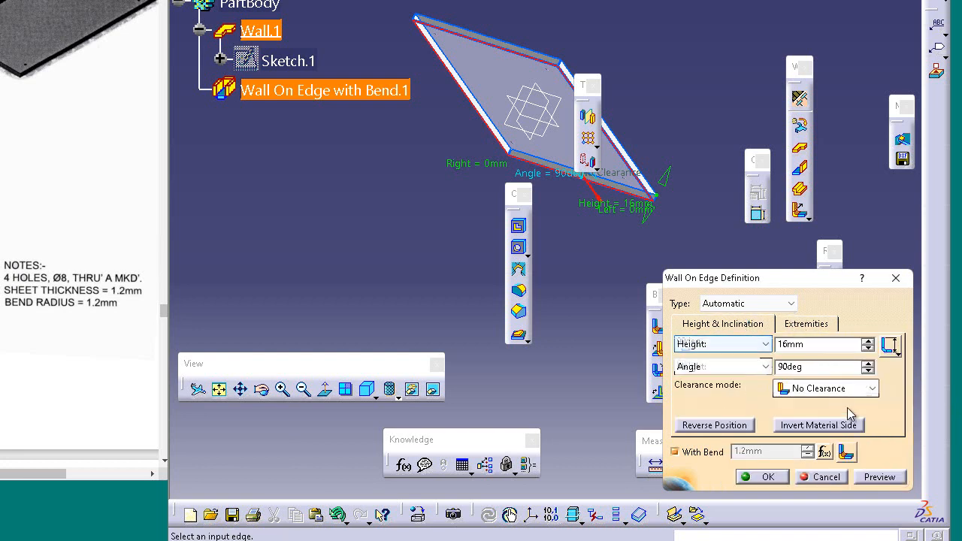
pyautogui.click(768, 478)
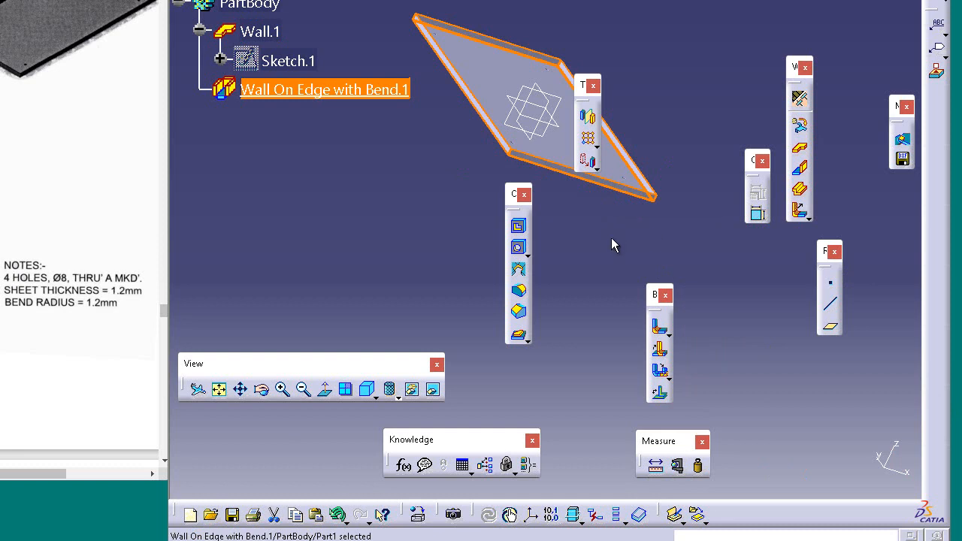
# Step: Invert the material side of the Wall On Edge with Bend feature in its definition and accept the change
pyautogui.rightClick(336, 93)
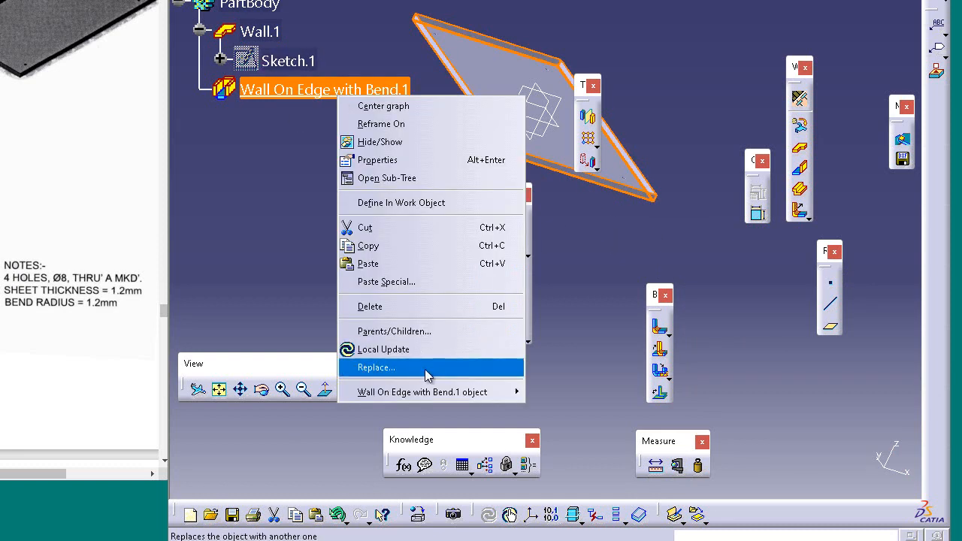
pyautogui.moveTo(439, 396)
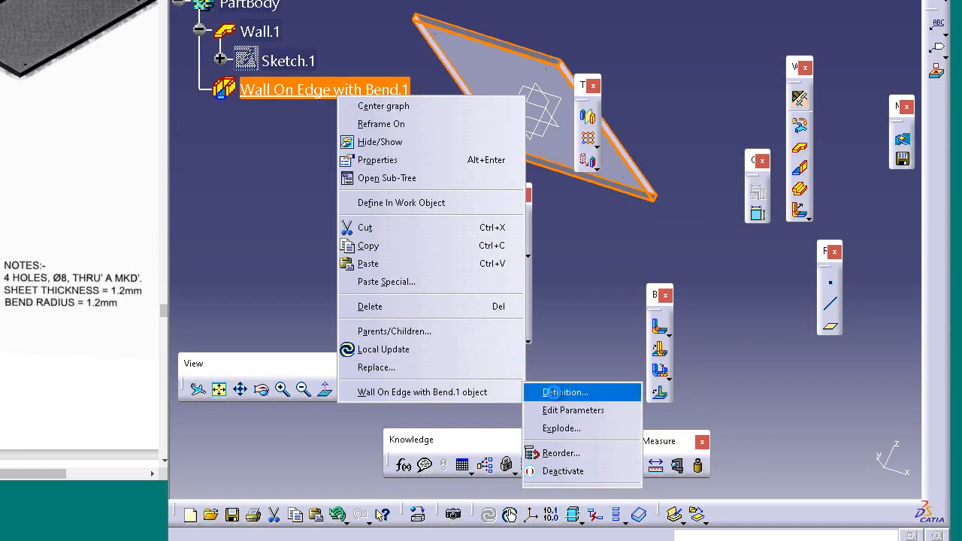
pyautogui.click(560, 392)
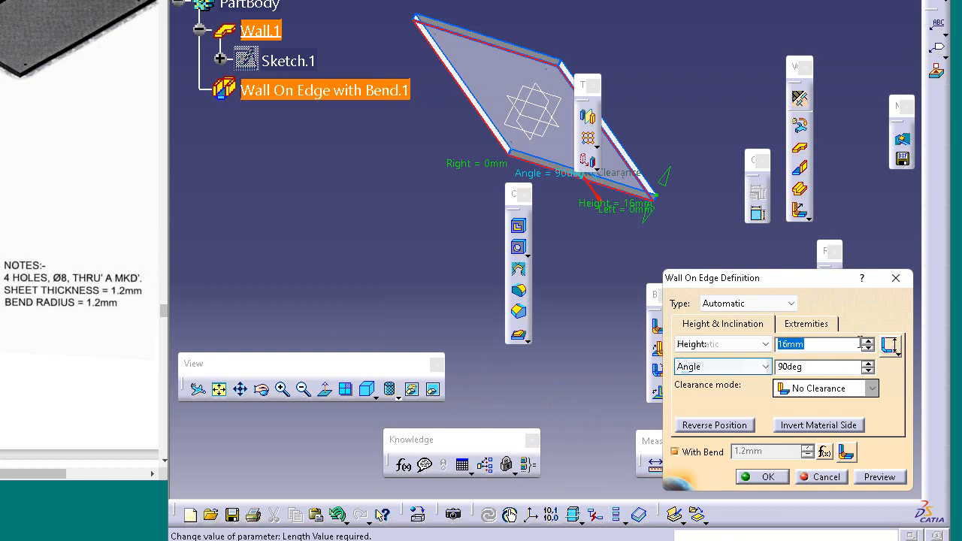
pyautogui.click(851, 425)
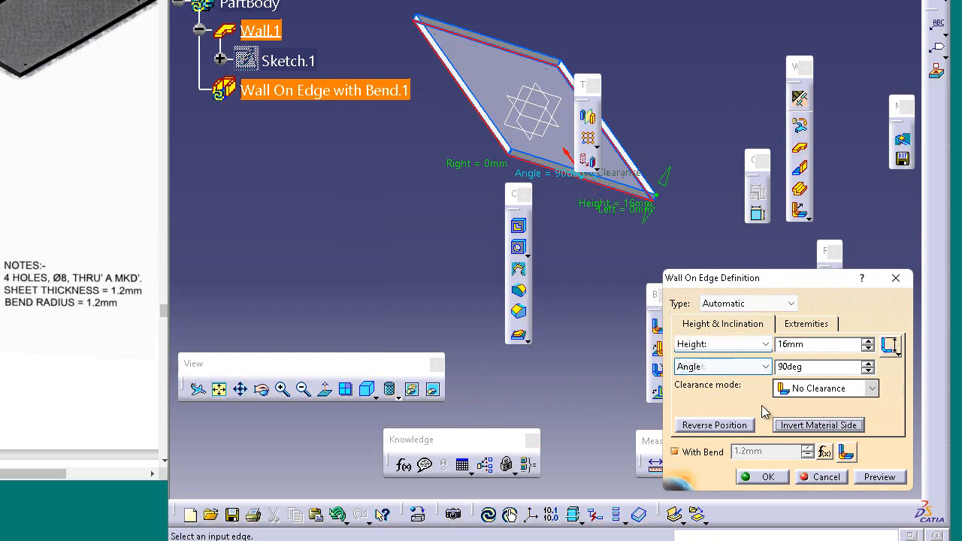
pyautogui.click(768, 478)
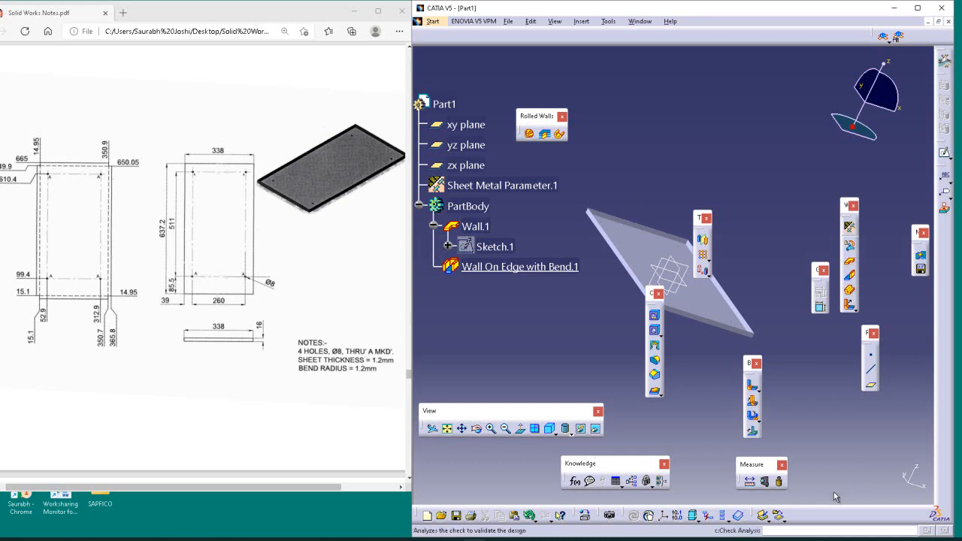
# Step: Measure the distance between the two opposite long edge walls with Measure Between, and leave the command
pyautogui.click(749, 481)
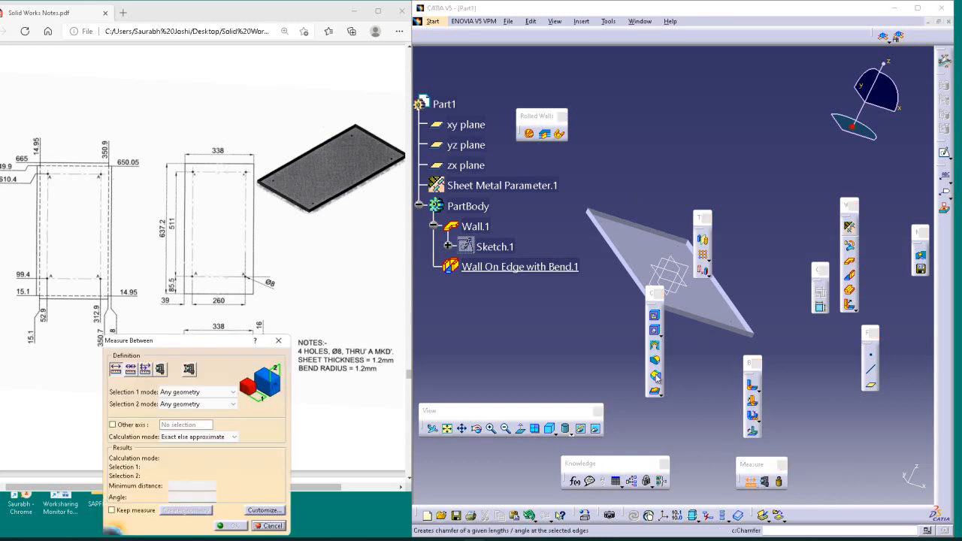
pyautogui.click(633, 280)
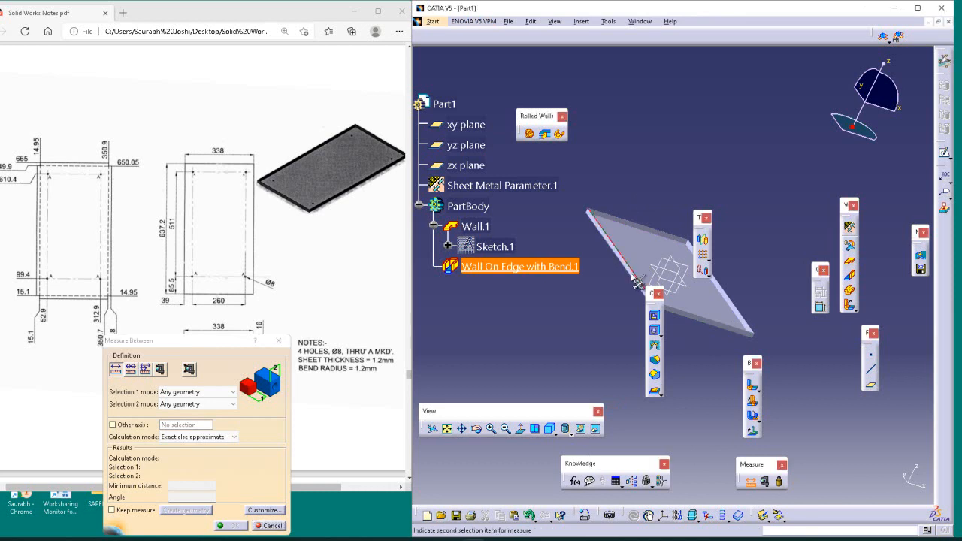
pyautogui.moveTo(754, 270); pyautogui.dragTo(509, 218, button='middle')
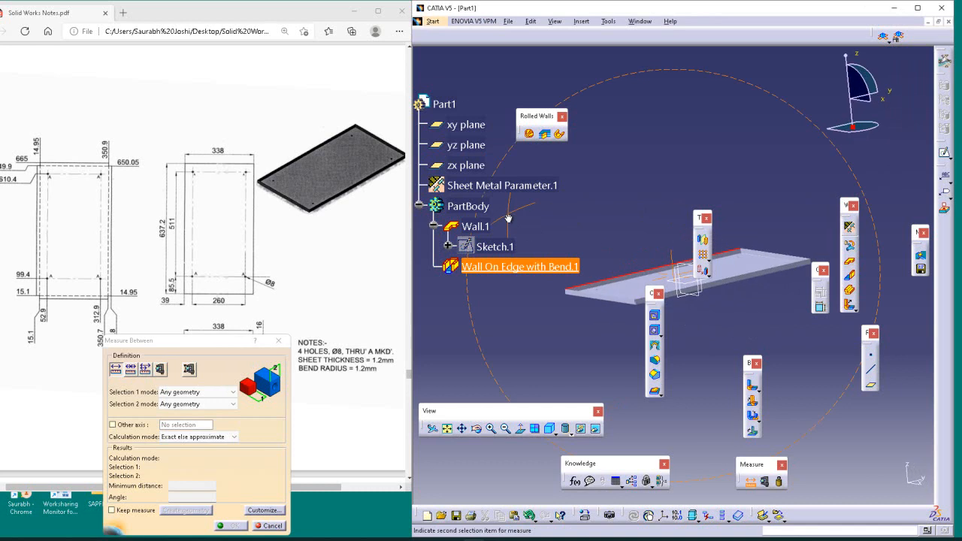
pyautogui.click(778, 270)
pyautogui.moveTo(756, 196); pyautogui.dragTo(830, 287, button='middle')
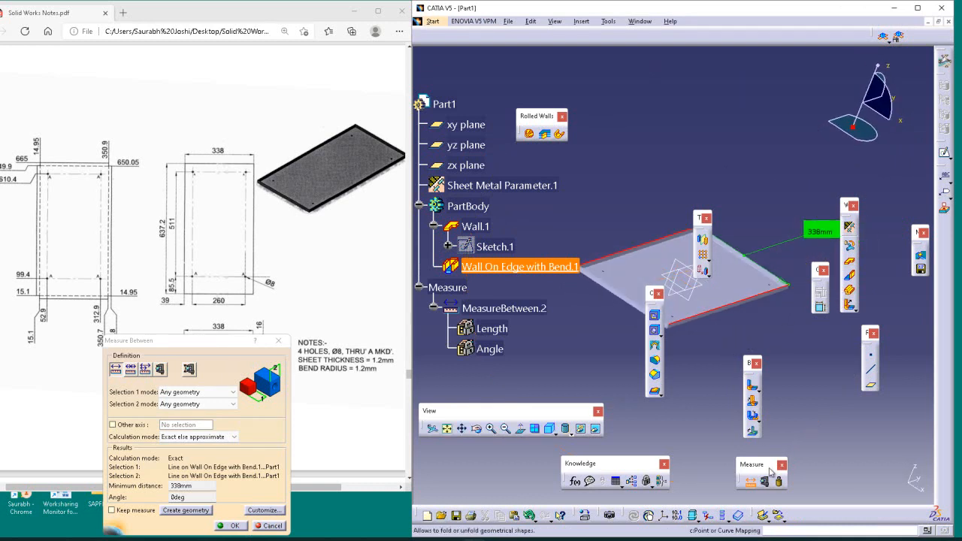
pyautogui.click(752, 485)
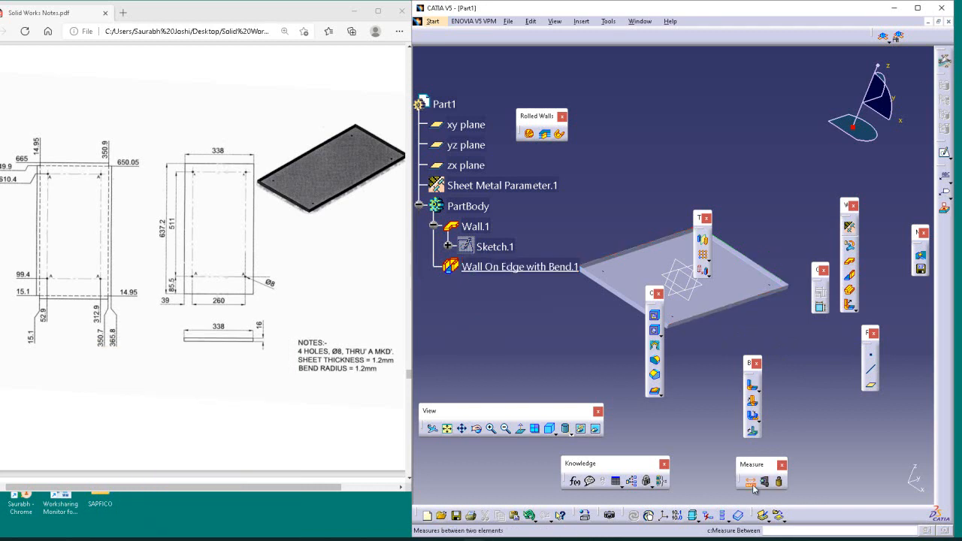
# Step: Measure the distance between the two opposite short edge walls with Measure Between
pyautogui.click(752, 485)
pyautogui.click(628, 300)
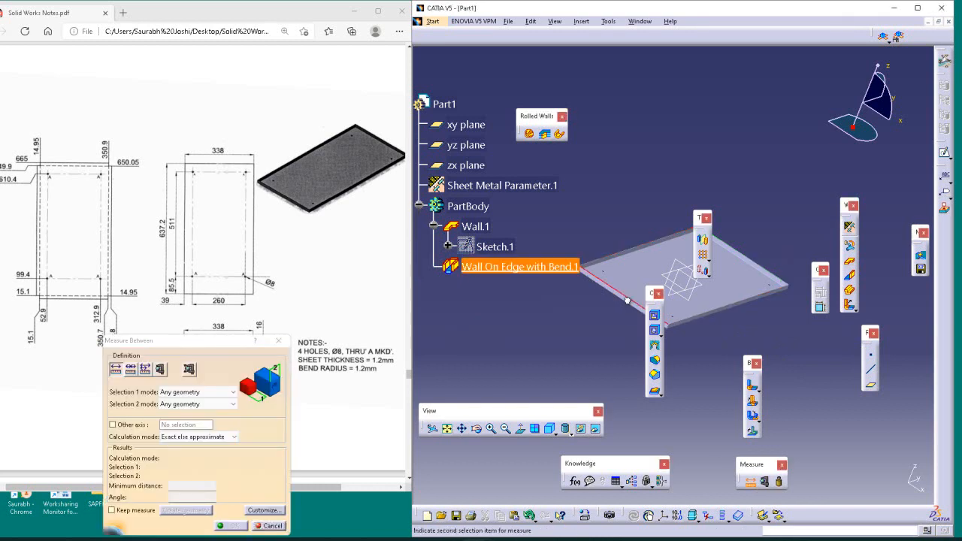
pyautogui.moveTo(627, 300); pyautogui.dragTo(535, 326, button='middle')
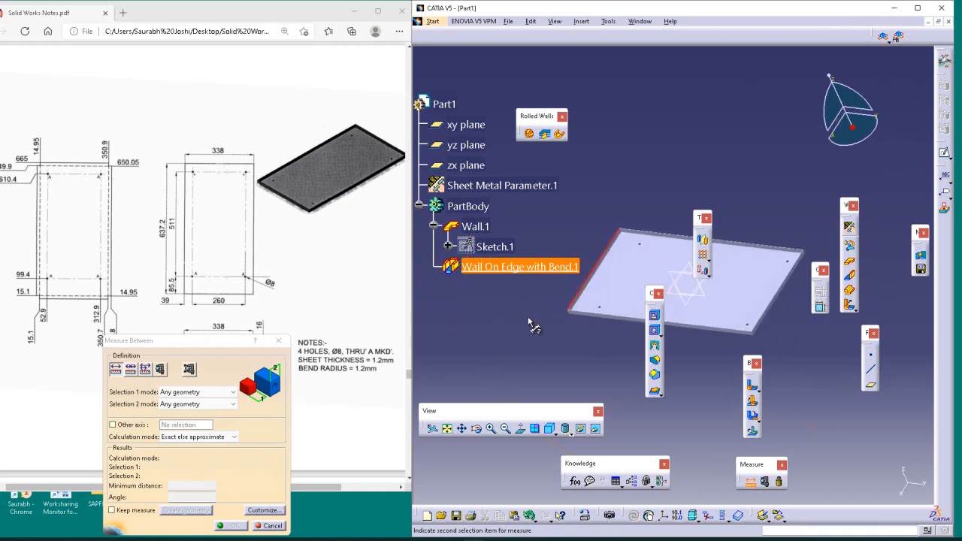
pyautogui.click(779, 308)
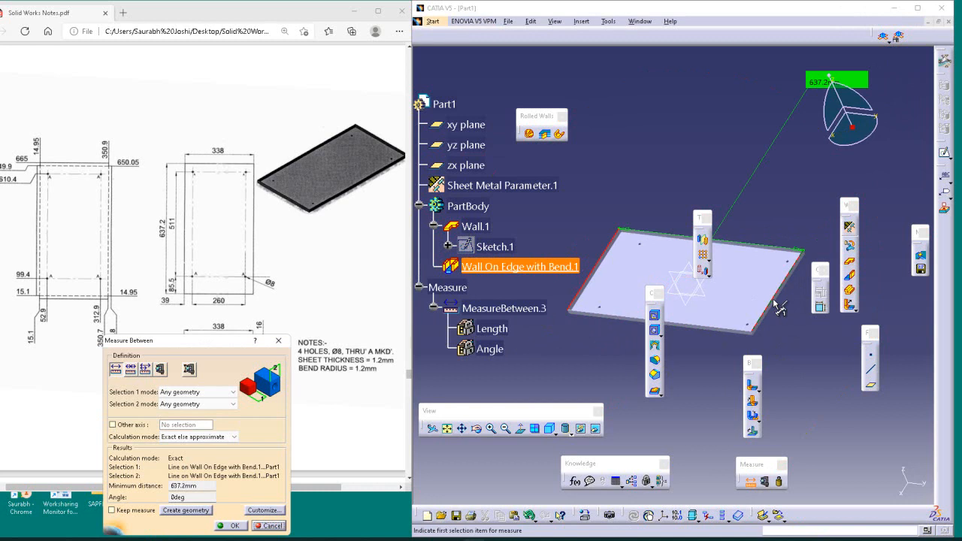
pyautogui.click(688, 148)
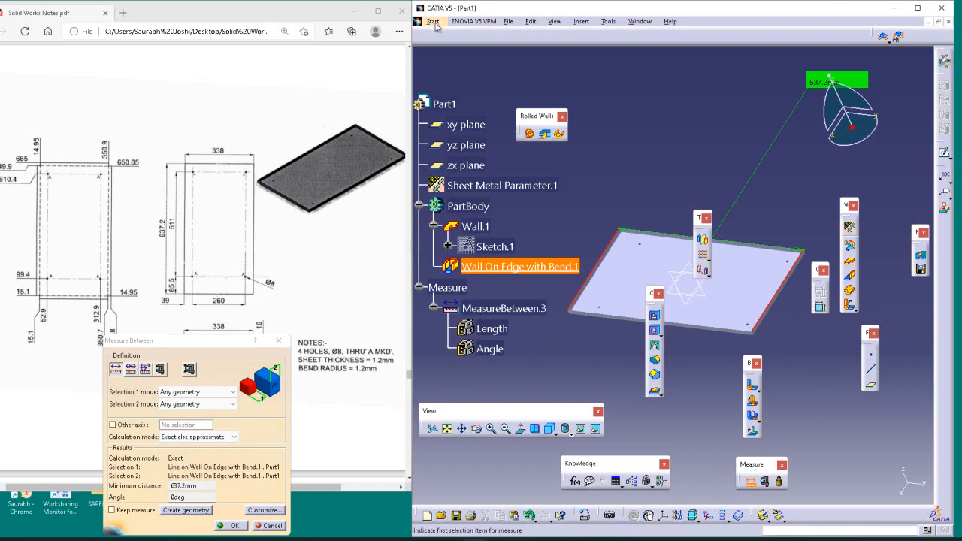
pyautogui.hotkey('ctrl', 'n')
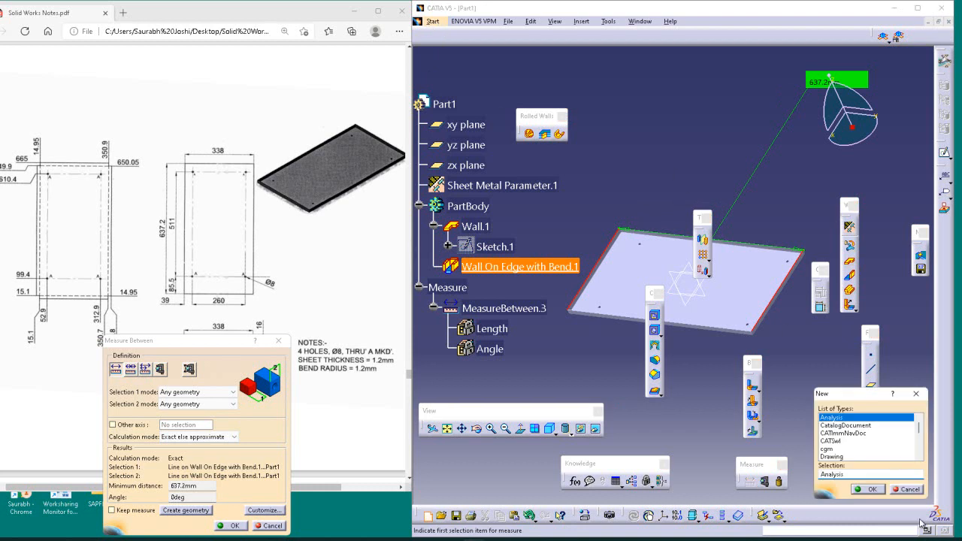
pyautogui.click(909, 491)
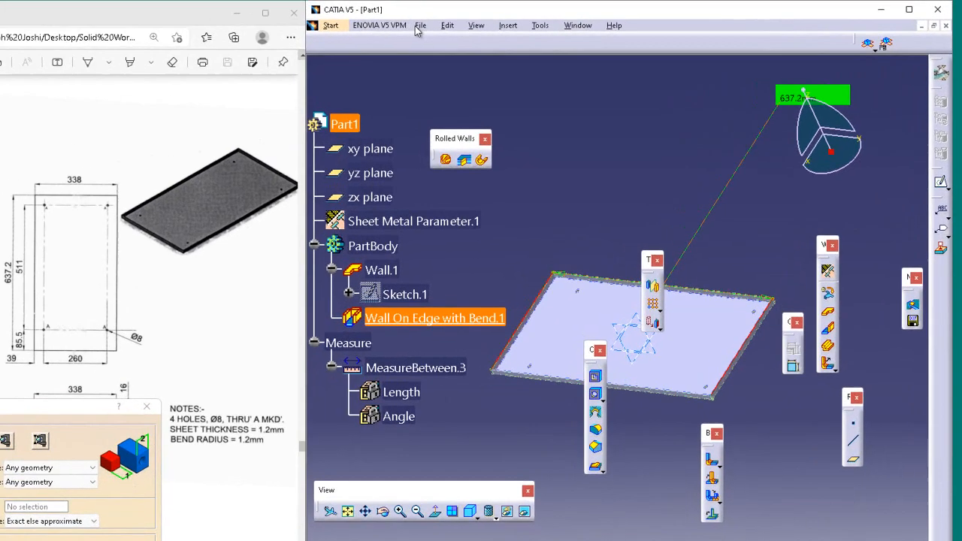
# Step: Save the part as Part1 of type CATPart in the D: drive's catia\sheetmetal folder
pyautogui.click(419, 25)
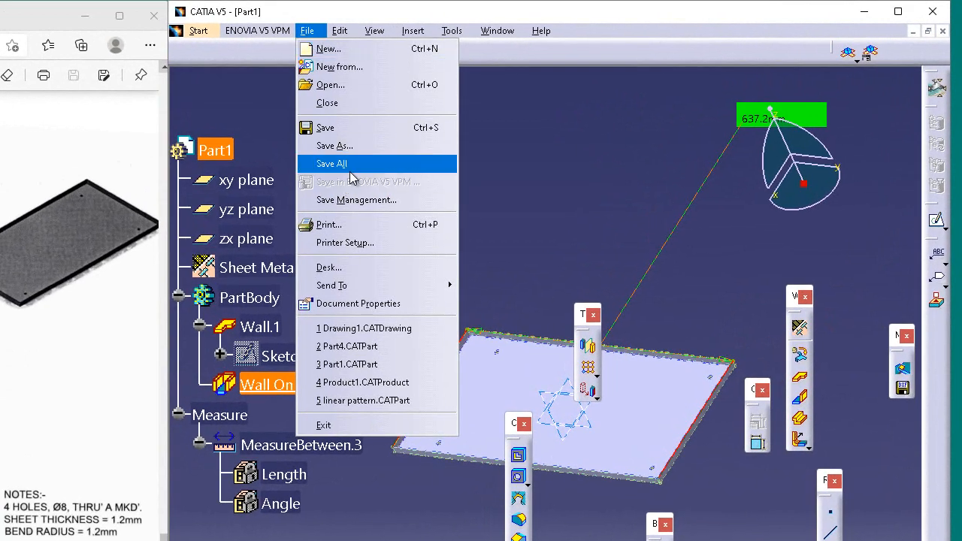
pyautogui.click(355, 152)
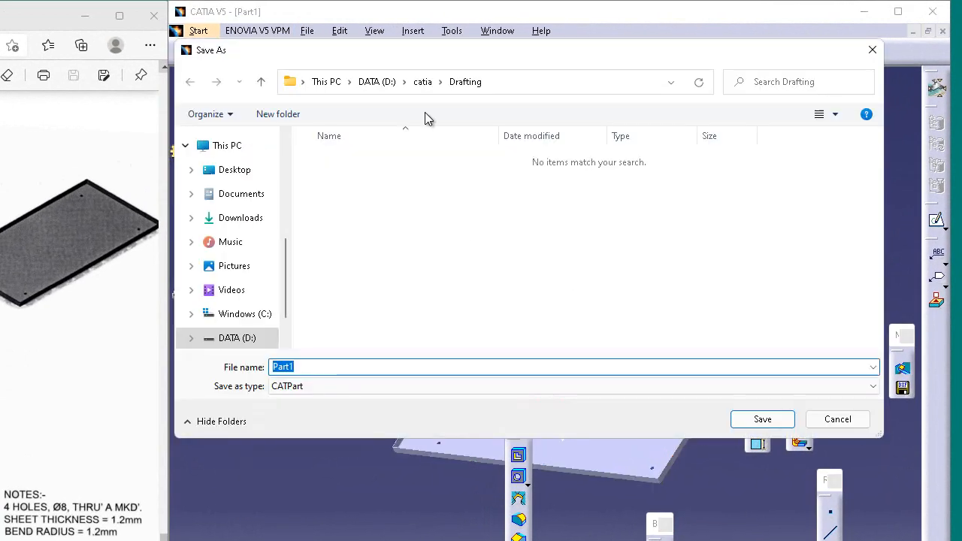
pyautogui.click(422, 82)
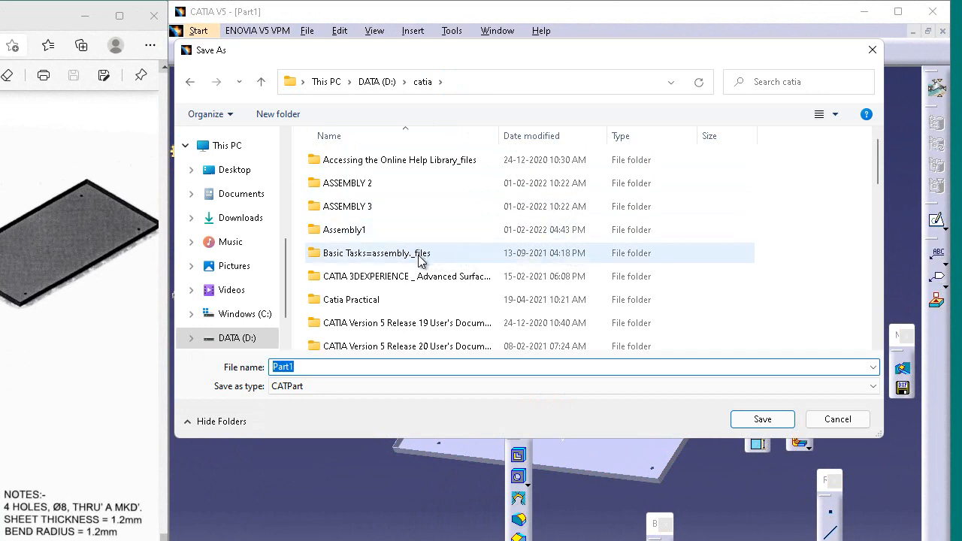
pyautogui.scroll(-3, 439, 248)
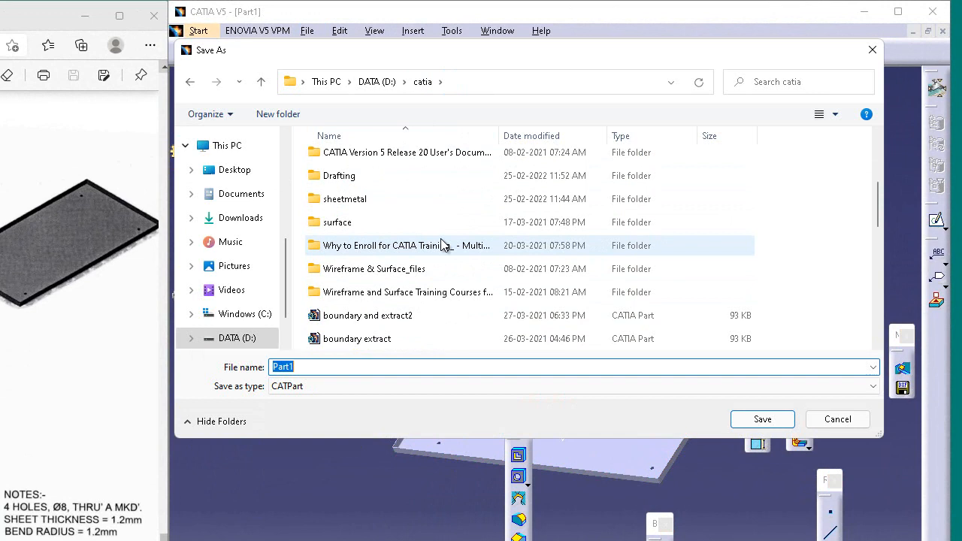
pyautogui.doubleClick(360, 200)
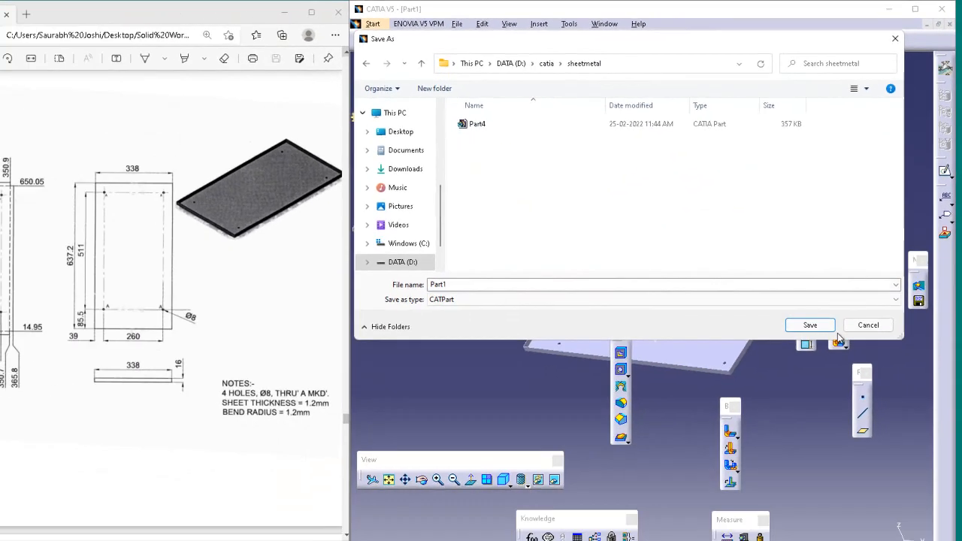
pyautogui.click(766, 421)
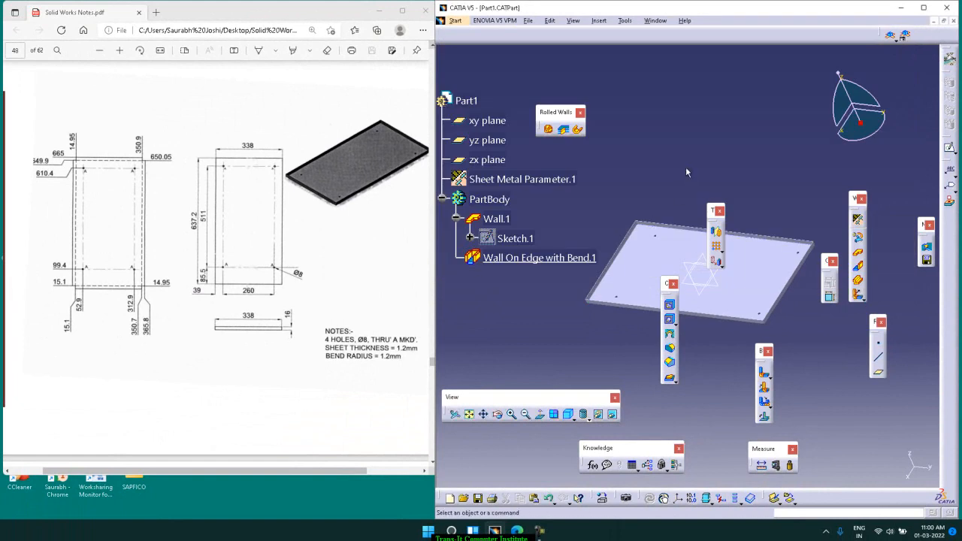
# Step: Create a new part document, keeping the default part name and hybrid design enabled
pyautogui.hotkey('ctrl', 'n')
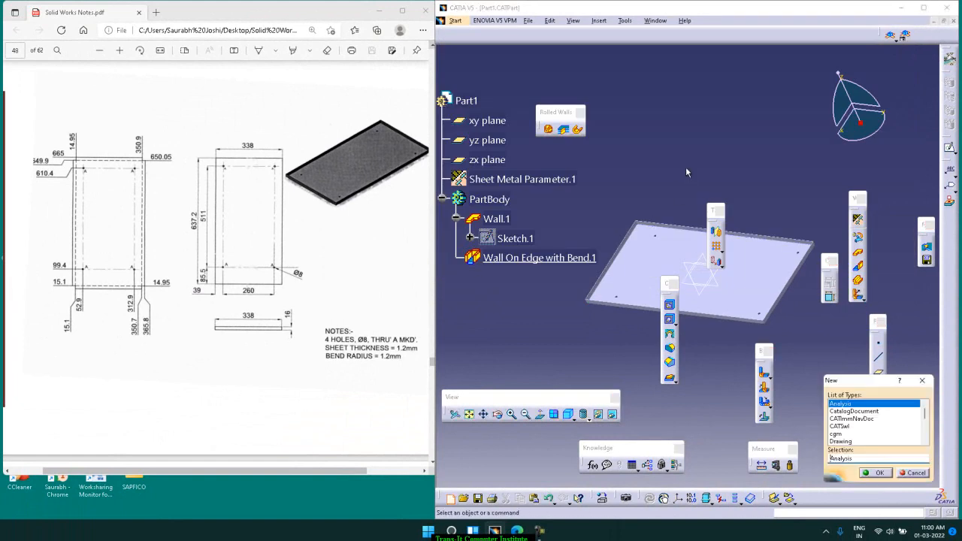
pyautogui.write('p')
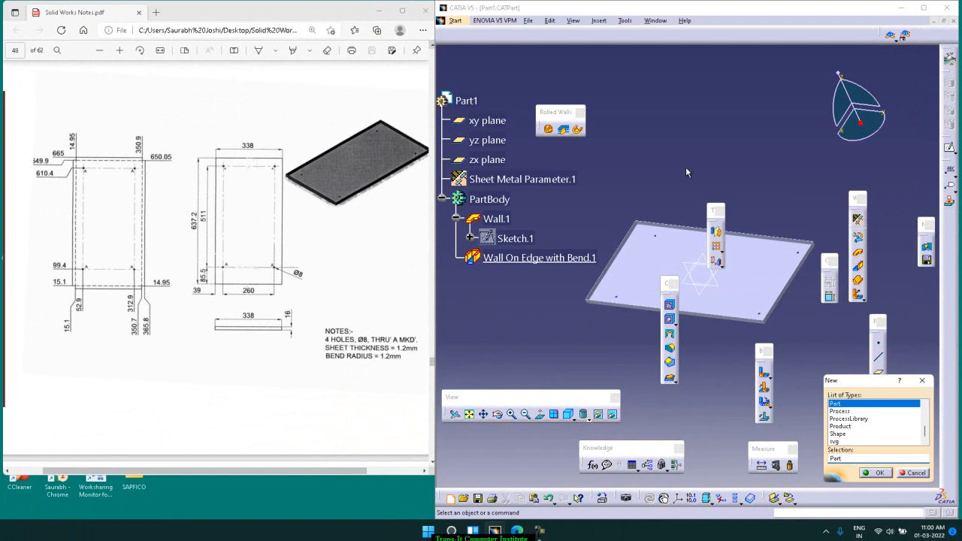
pyautogui.press('Return')
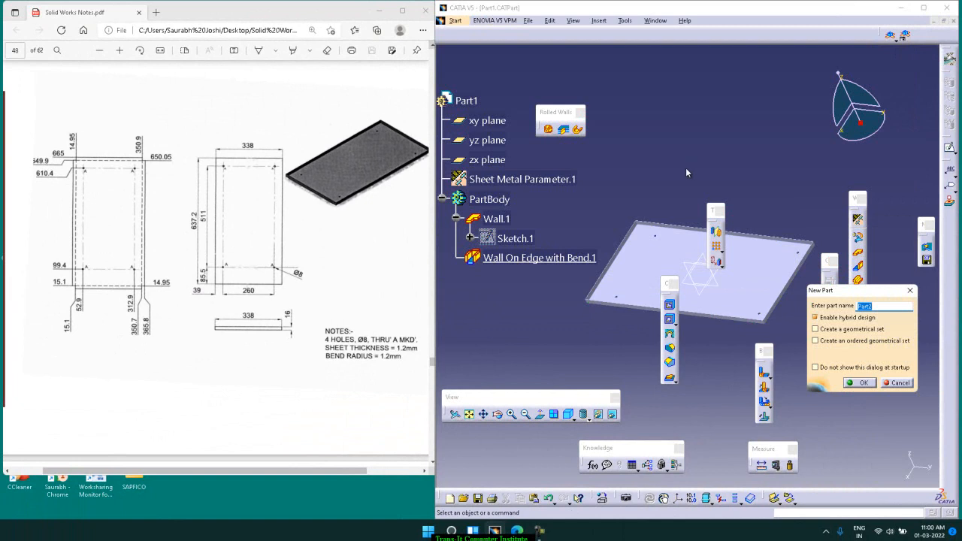
pyautogui.click(863, 383)
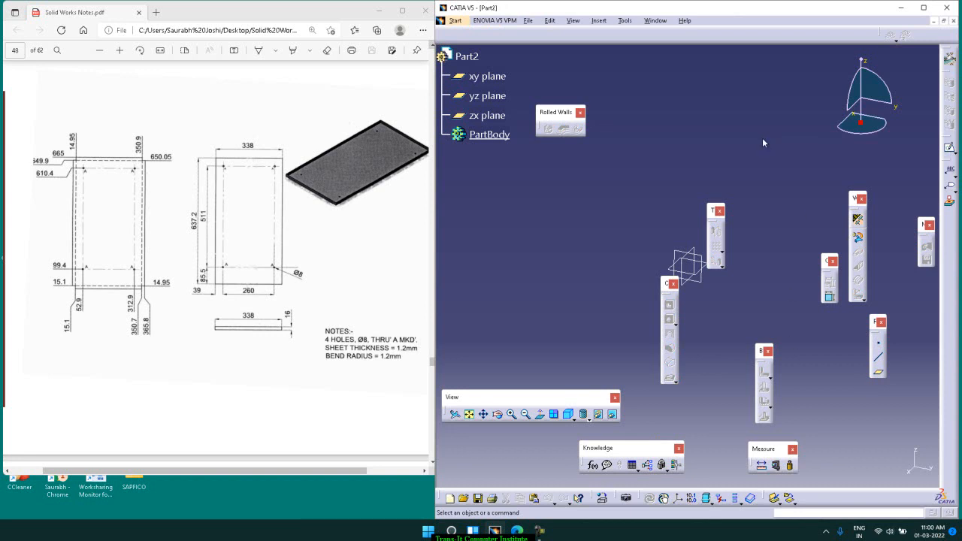
# Step: Bring up the next sheet metal drawing, the plate with the cut-out, in the Solid Works Notes PDF
pyautogui.click(349, 259)
pyautogui.scroll(-5, 348, 258)
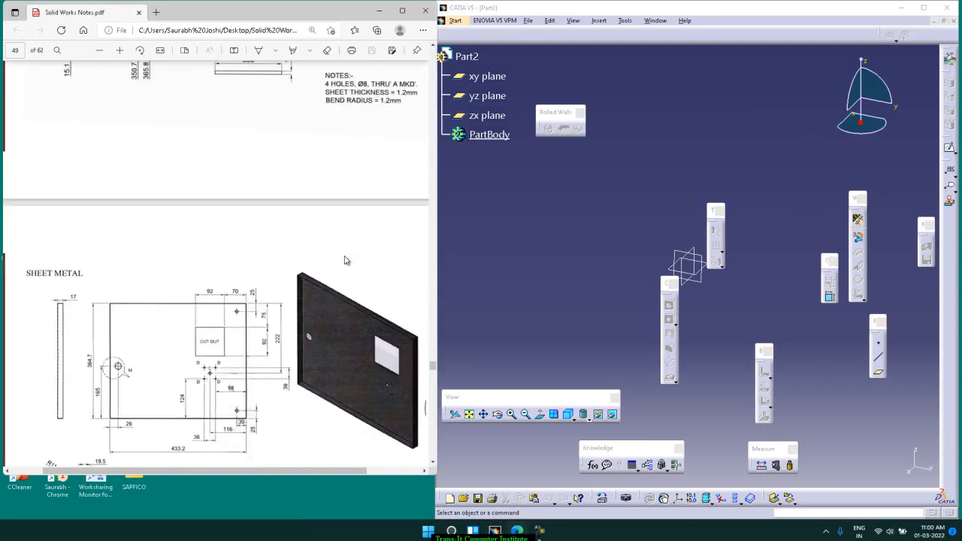
pyautogui.scroll(-1, 344, 260)
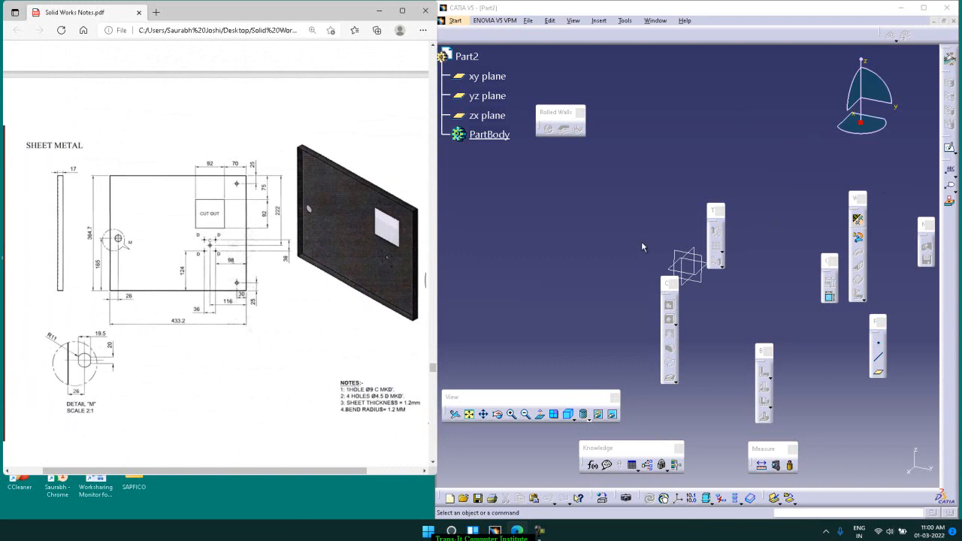
# Step: Switch CATIA to the Part Design workbench for the new part
pyautogui.click(456, 22)
pyautogui.moveTo(518, 45)
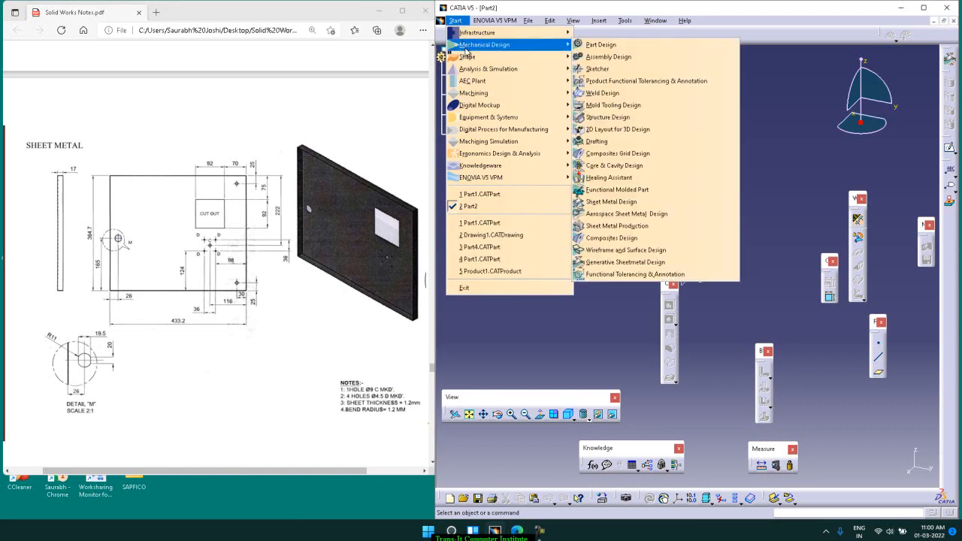
pyautogui.click(635, 48)
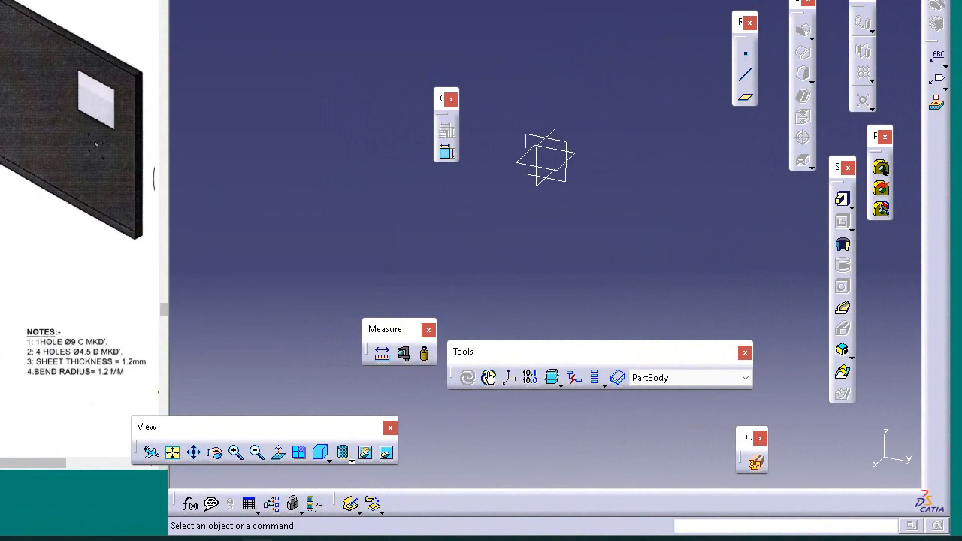
# Step: Begin a pad with a new profile sketch on the xy plane
pyautogui.click(843, 201)
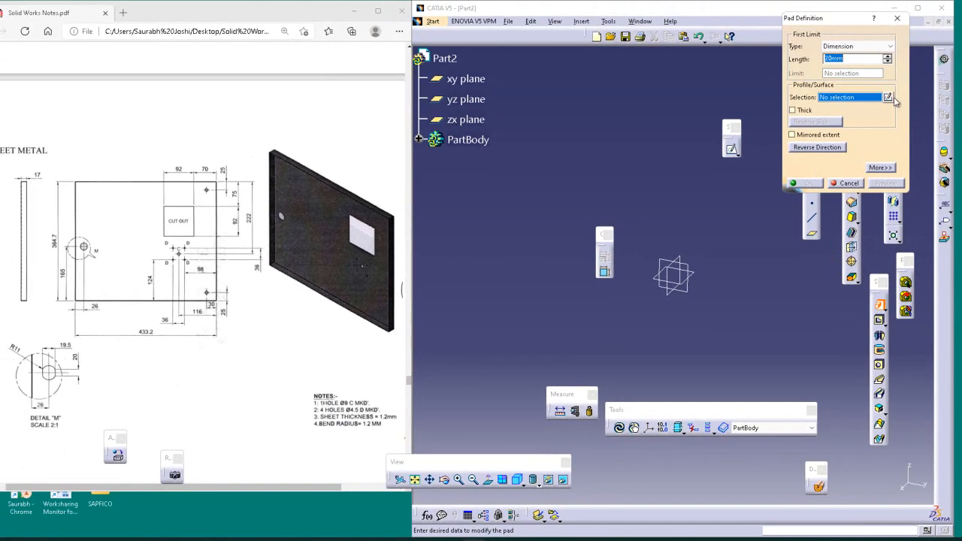
pyautogui.click(887, 97)
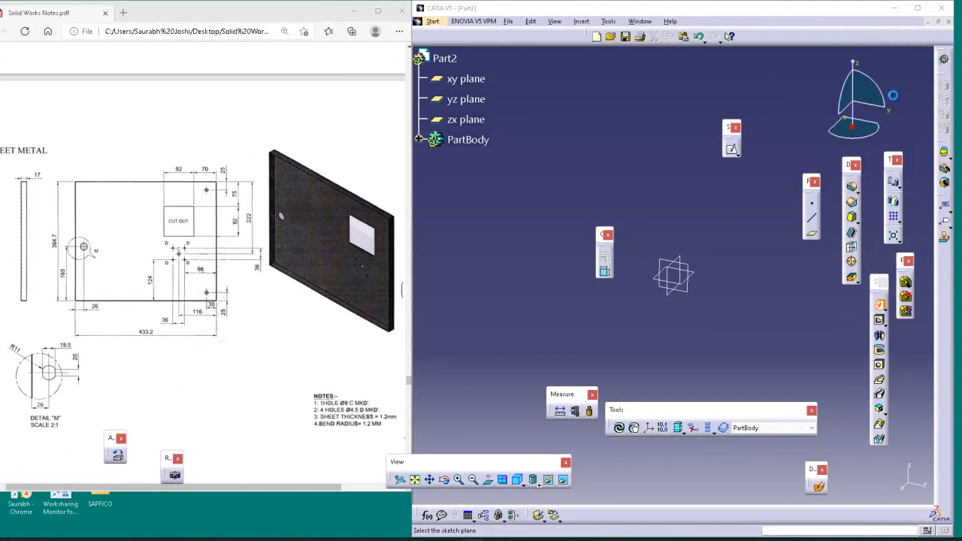
pyautogui.click(687, 275)
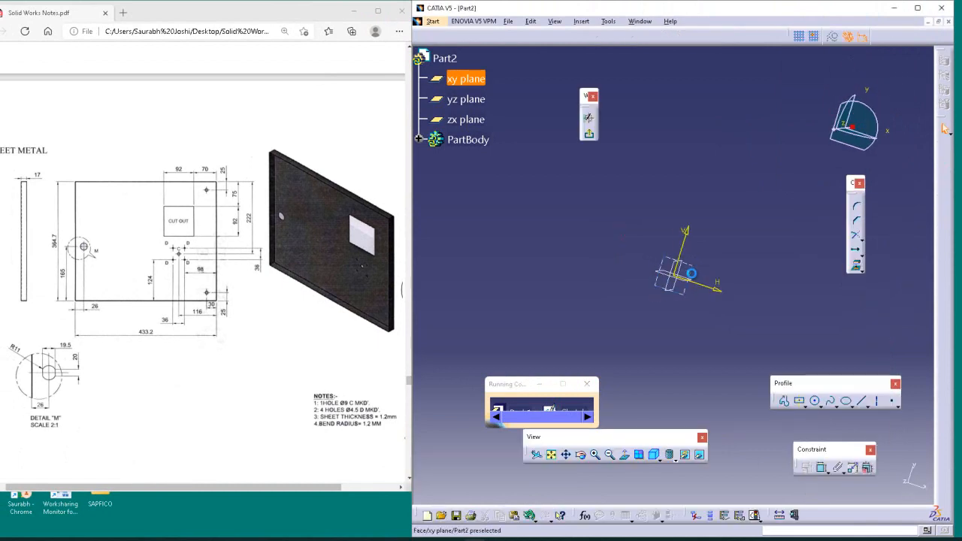
# Step: Sketch a rectangle centred on the origin with a height of 364.7 mm and a width of 433.2 mm
pyautogui.click(801, 403)
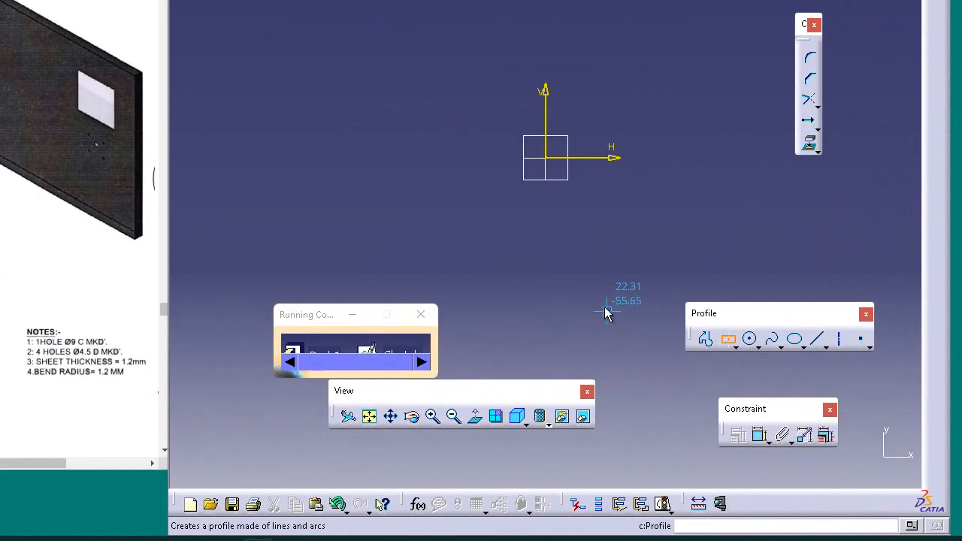
pyautogui.click(549, 160)
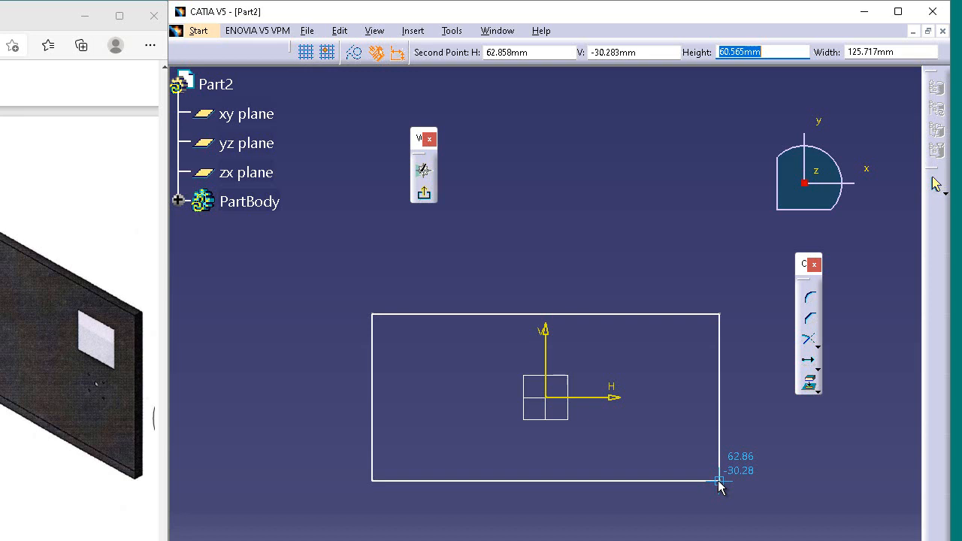
pyautogui.write('364.7')
pyautogui.press('Return')
pyautogui.press('Tab')
pyautogui.press('Tab')
pyautogui.press('Tab')
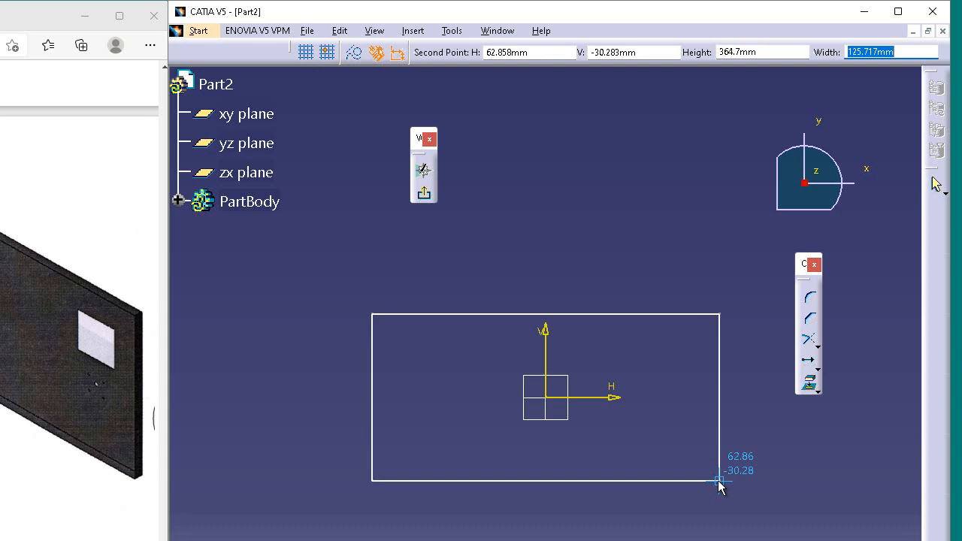
pyautogui.write('433.2')
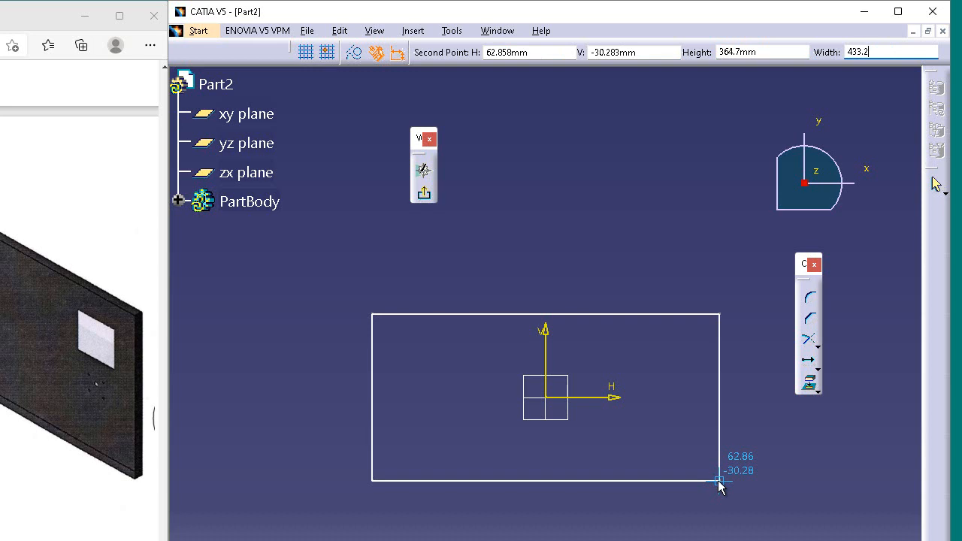
pyautogui.press('Escape')
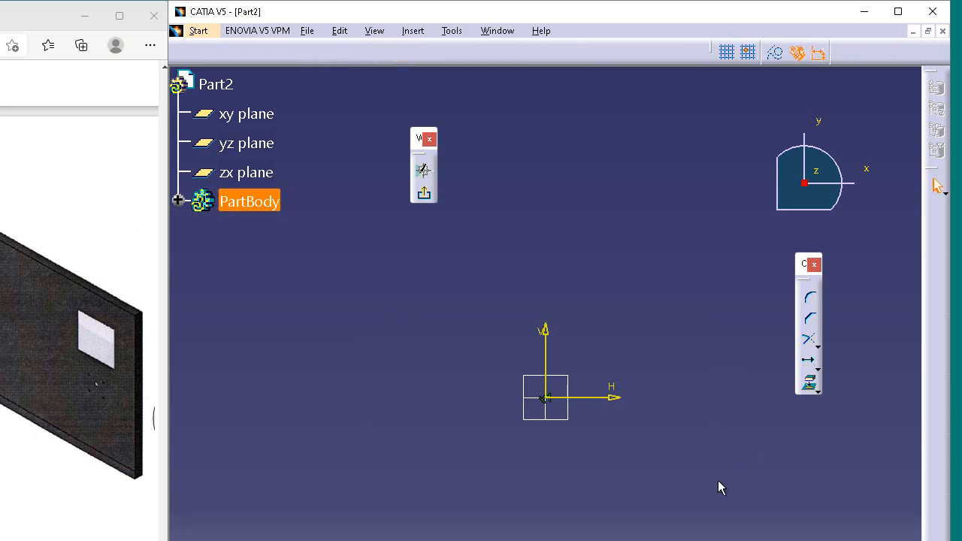
pyautogui.click(687, 434)
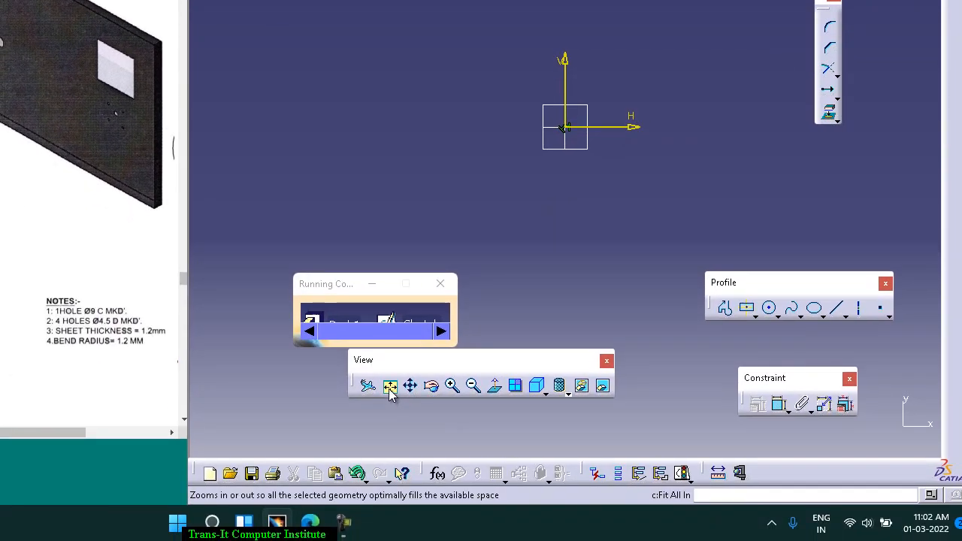
pyautogui.click(386, 436)
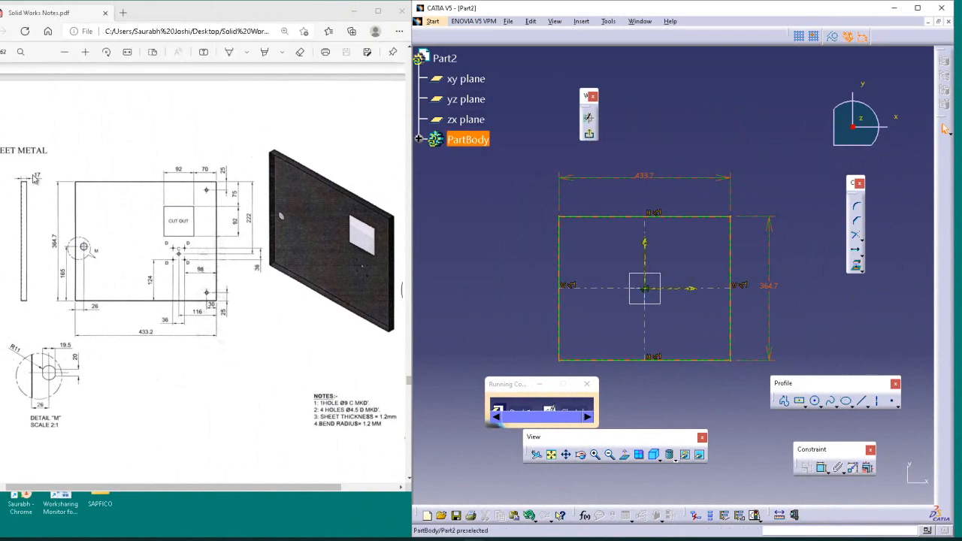
# Step: Finish the profile sketch and extrude the rectangle as a pad 17 mm long
pyautogui.click(588, 134)
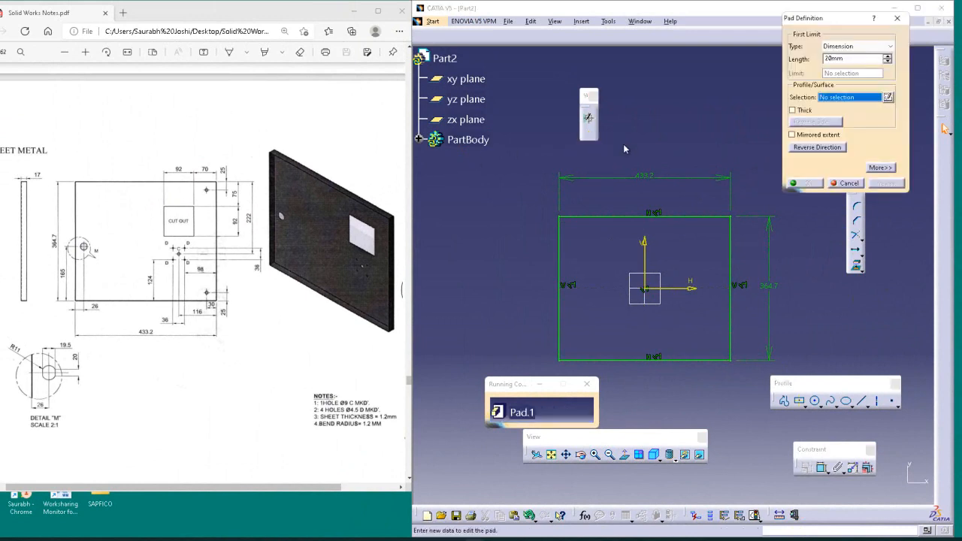
pyautogui.doubleClick(851, 59)
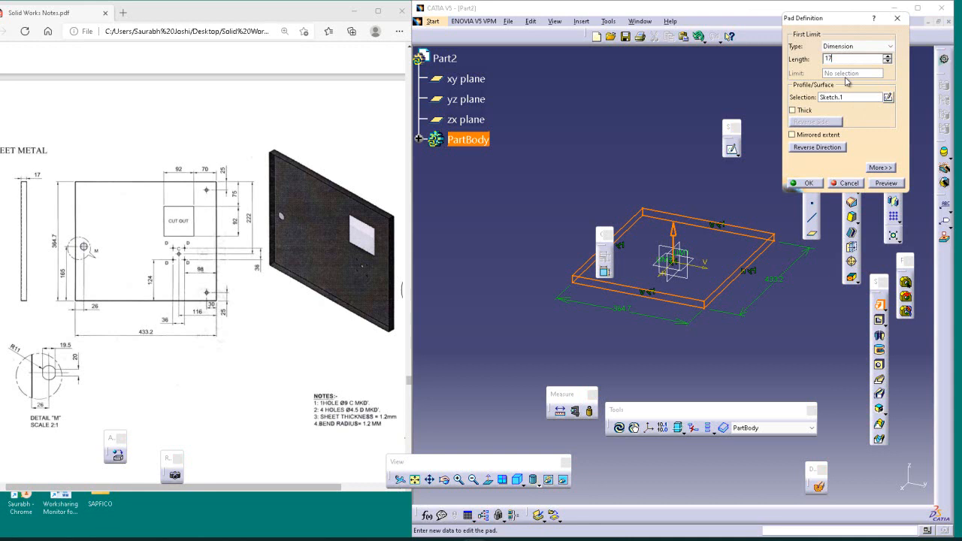
pyautogui.press('Return')
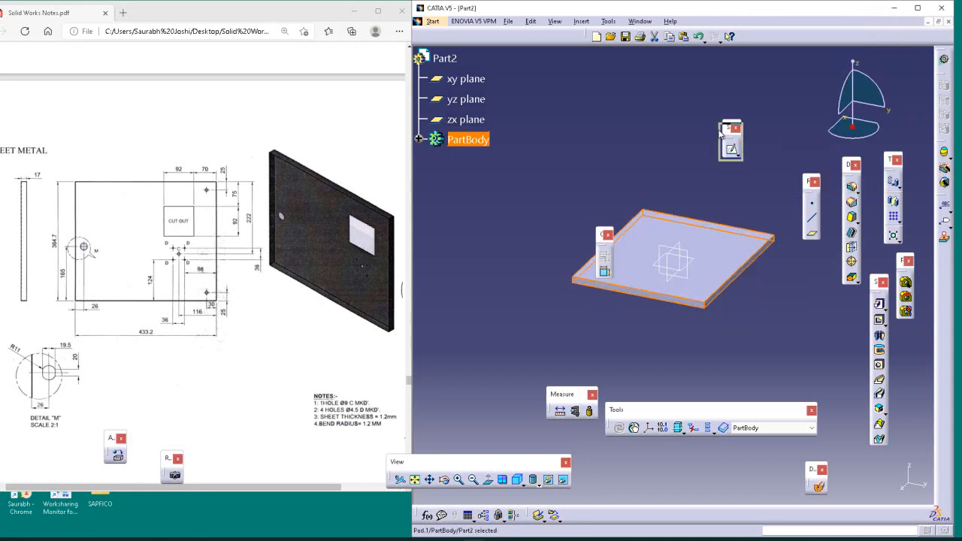
pyautogui.click(650, 127)
# Step: Shell the pad with a 1.2 mm inside thickness, removing its upper face
pyautogui.moveTo(636, 126); pyautogui.dragTo(678, 137, button='middle')
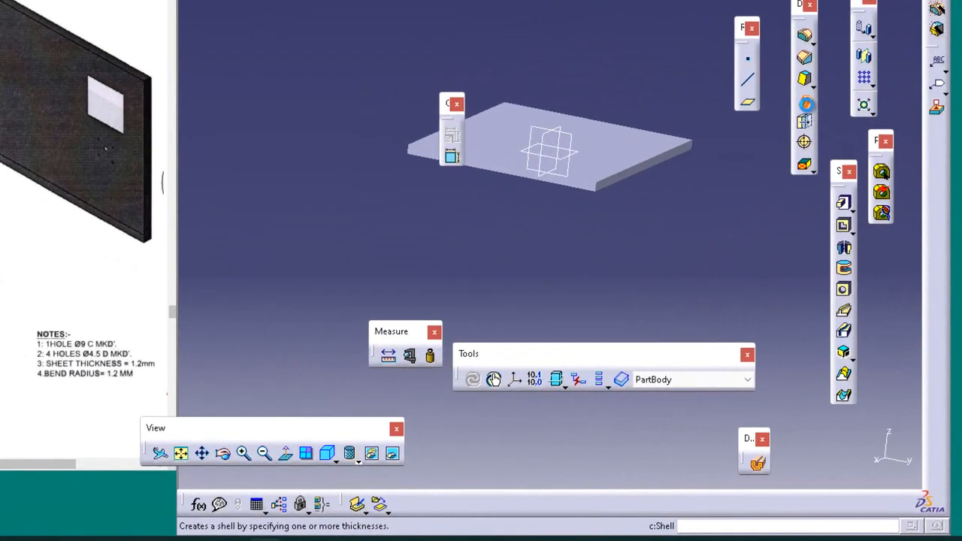
pyautogui.click(851, 232)
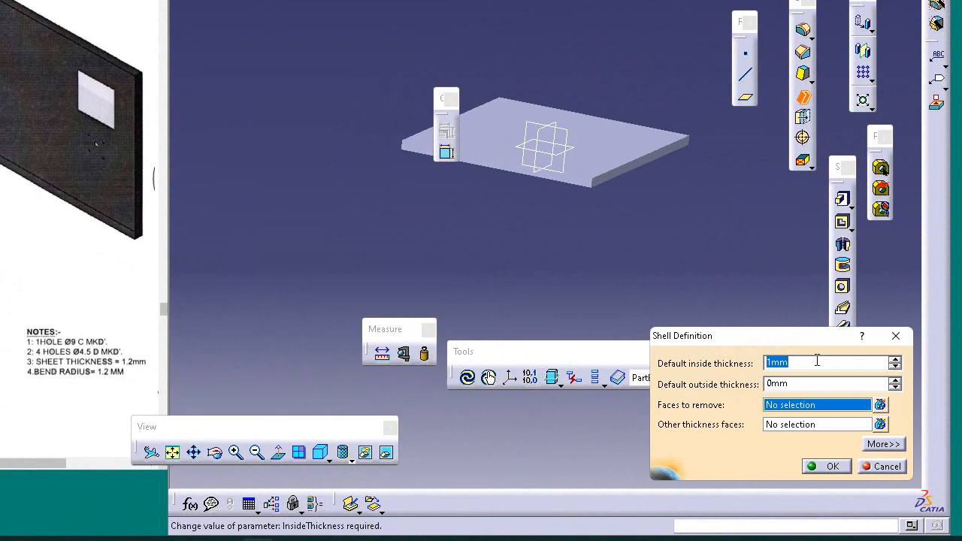
pyautogui.write('1.2')
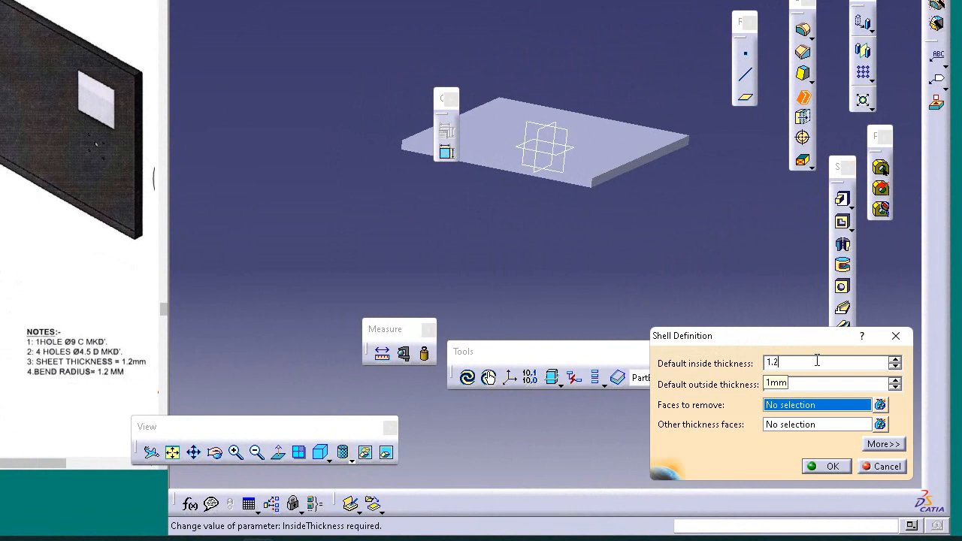
pyautogui.click(605, 142)
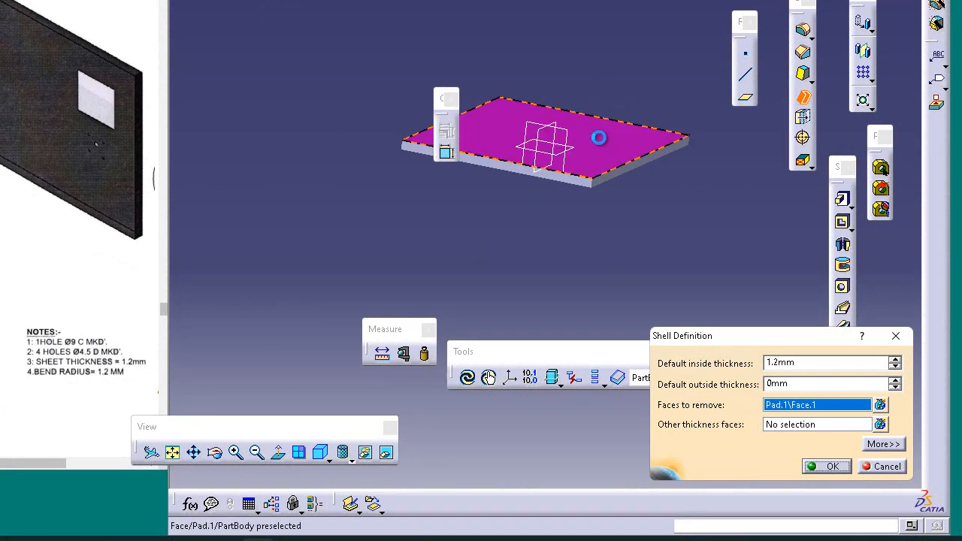
pyautogui.click(829, 468)
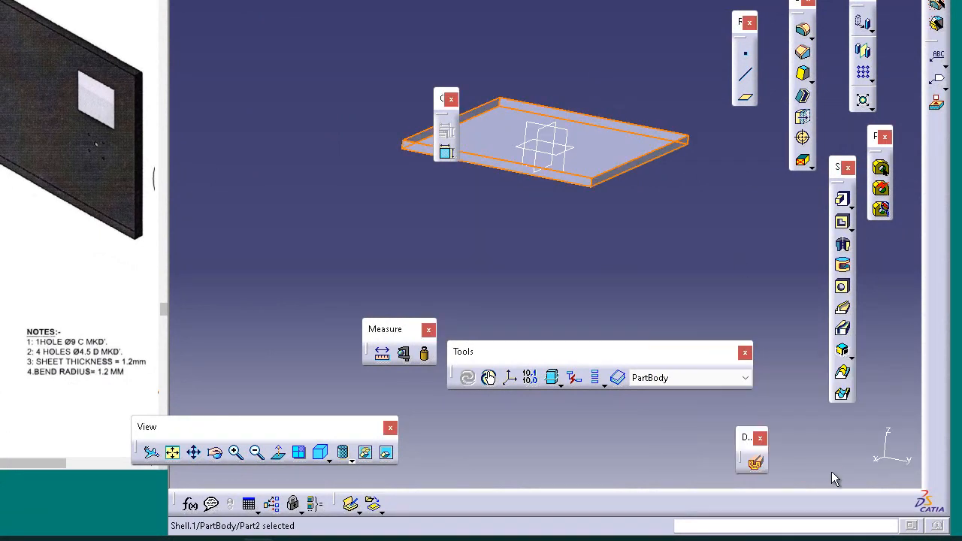
# Step: Switch to the Generative Sheetmetal Design workbench
pyautogui.moveTo(419, 234); pyautogui.dragTo(646, 286, button='middle')
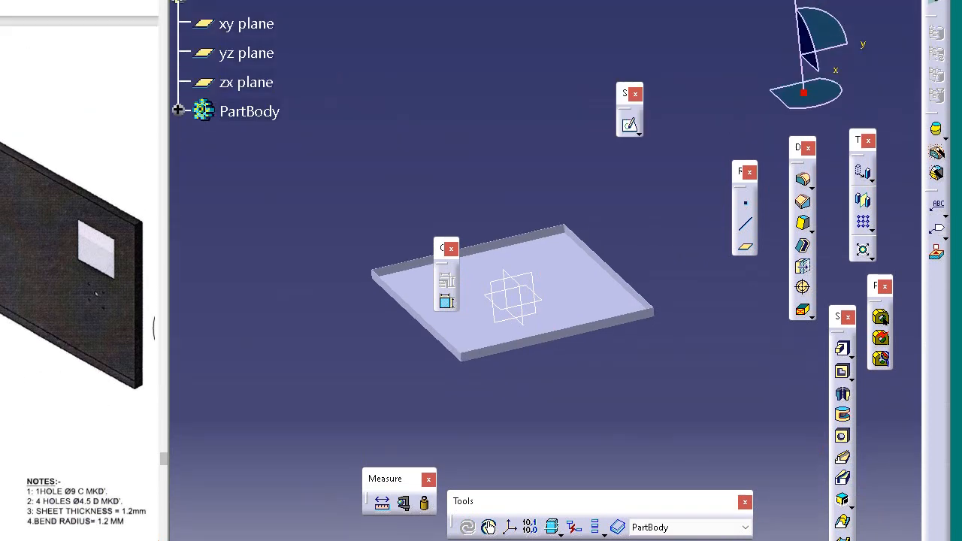
pyautogui.click(198, 30)
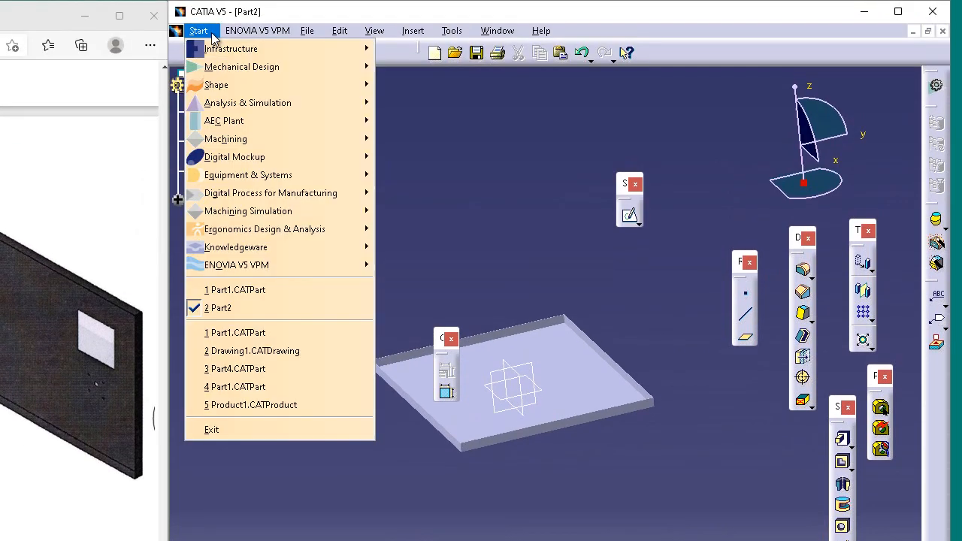
pyautogui.moveTo(233, 67)
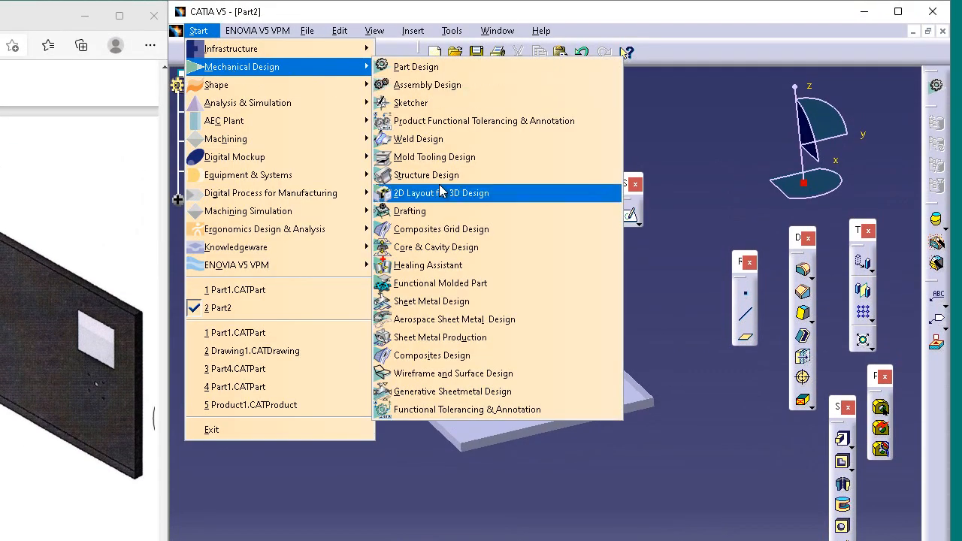
pyautogui.click(452, 392)
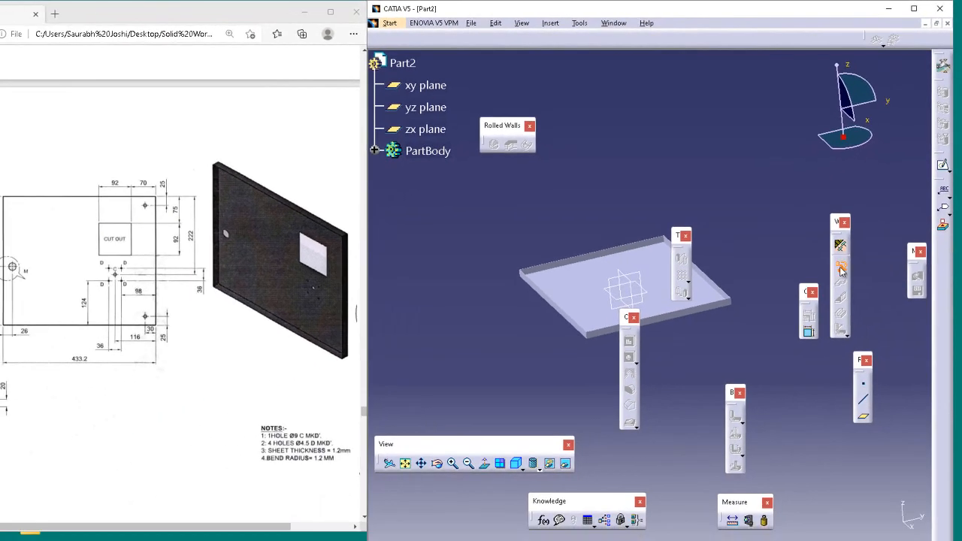
# Step: Start sheet metal recognition of the shelled body, using the large flat face of the plate as the reference face
pyautogui.click(800, 354)
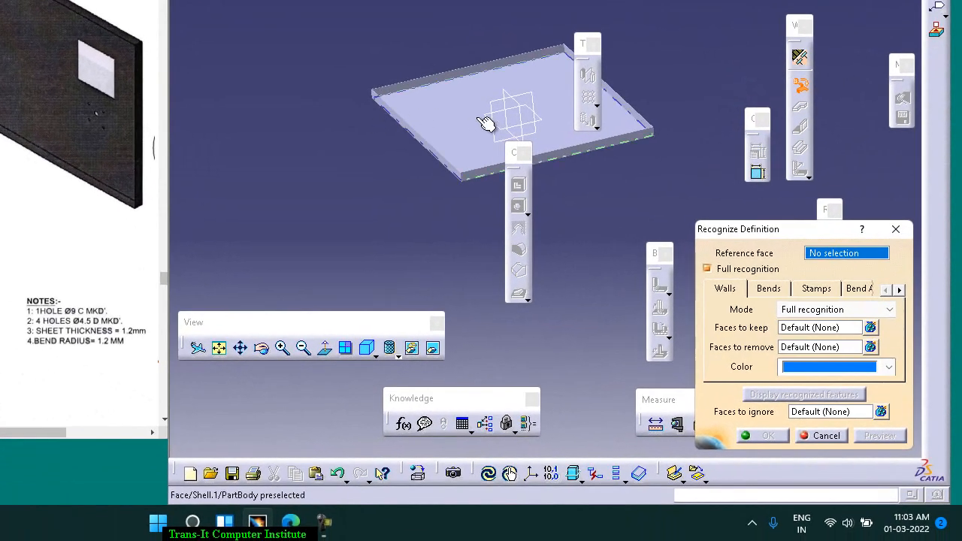
pyautogui.click(586, 270)
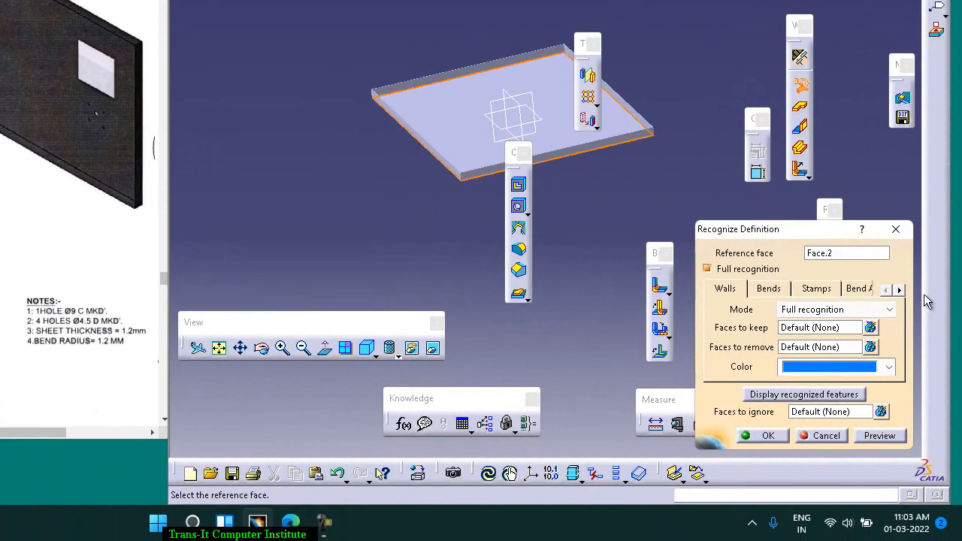
pyautogui.click(847, 331)
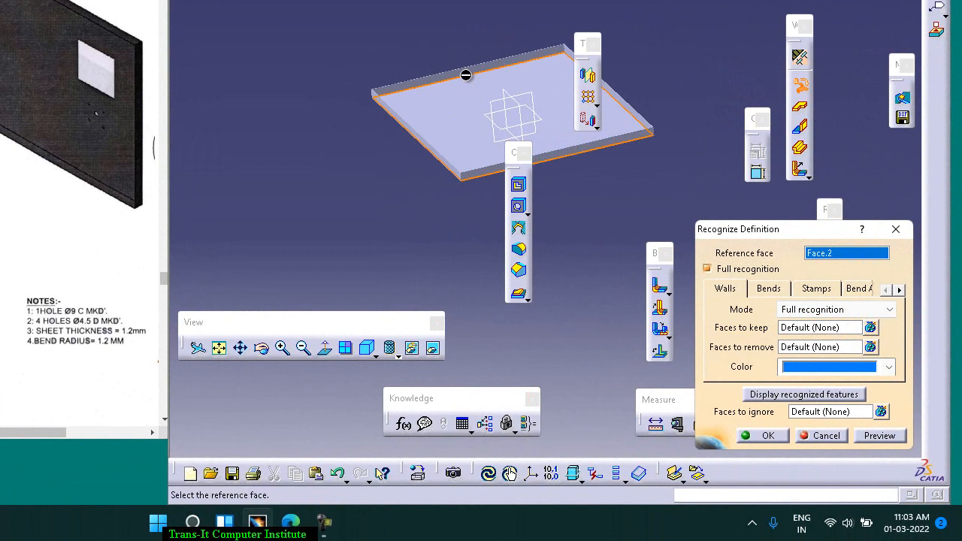
pyautogui.keyDown('ctrl'); pyautogui.moveTo(532, 146); pyautogui.dragTo(541, 90, button='middle'); pyautogui.keyUp('ctrl')
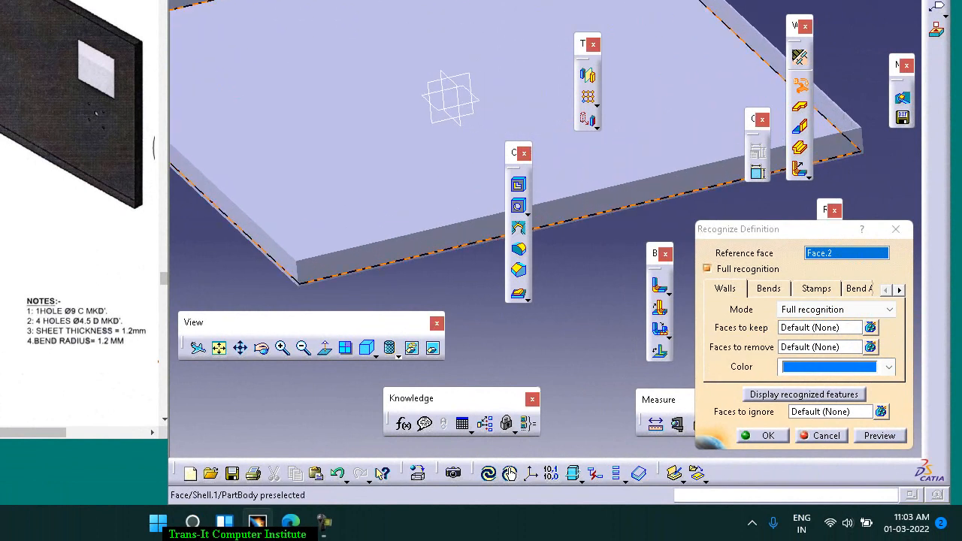
pyautogui.click(299, 280)
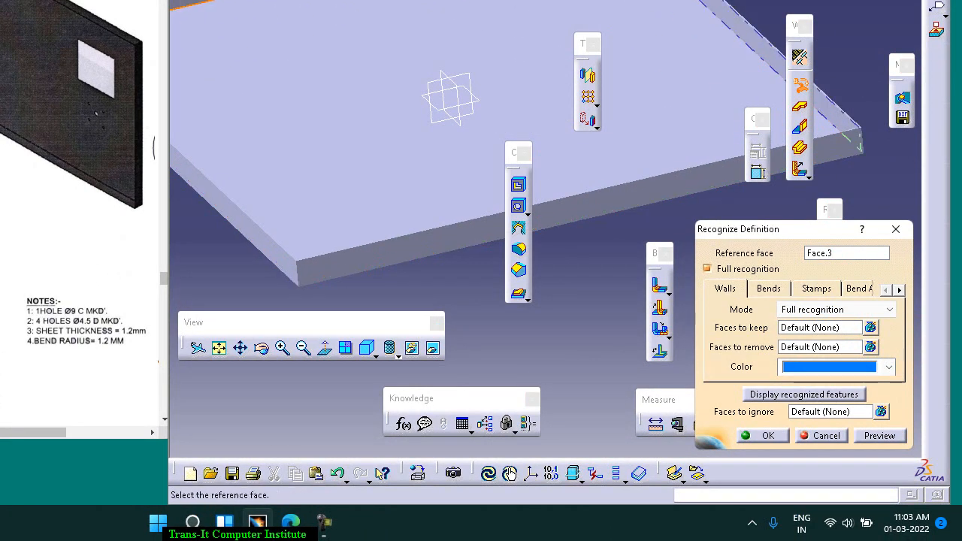
pyautogui.click(835, 253)
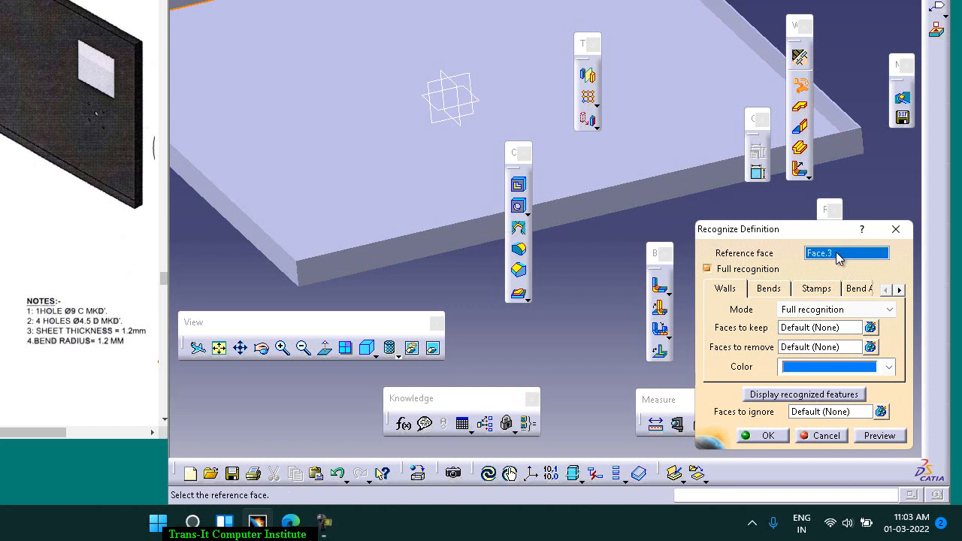
pyautogui.click(368, 124)
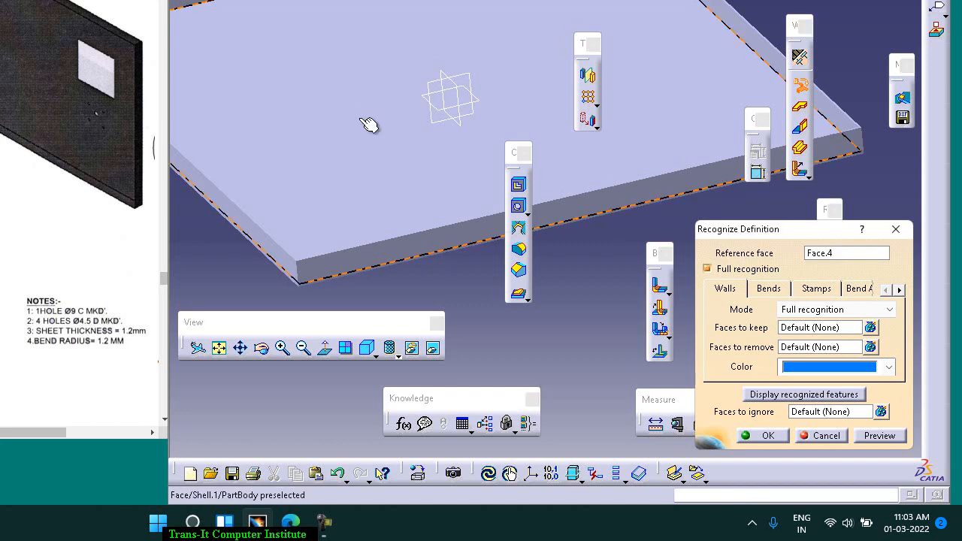
pyautogui.click(835, 328)
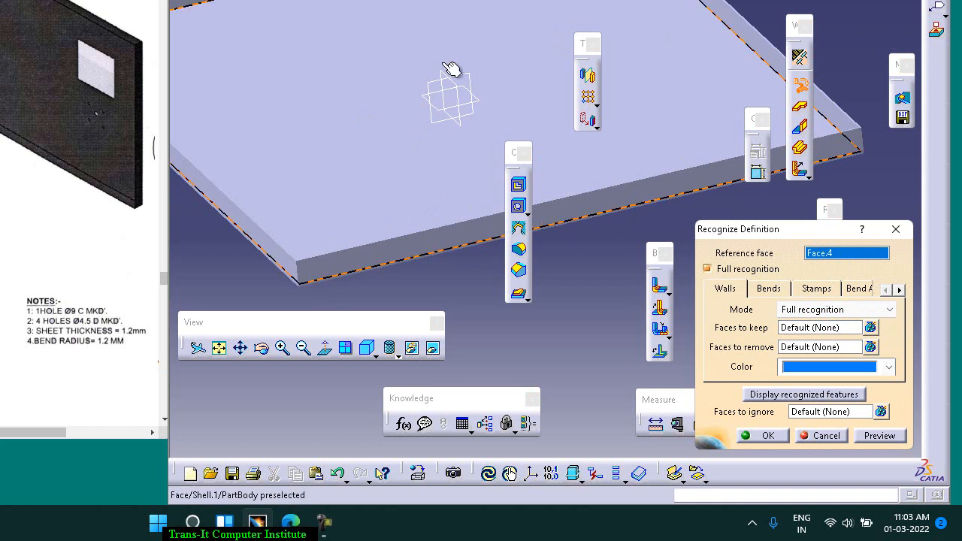
pyautogui.click(460, 9)
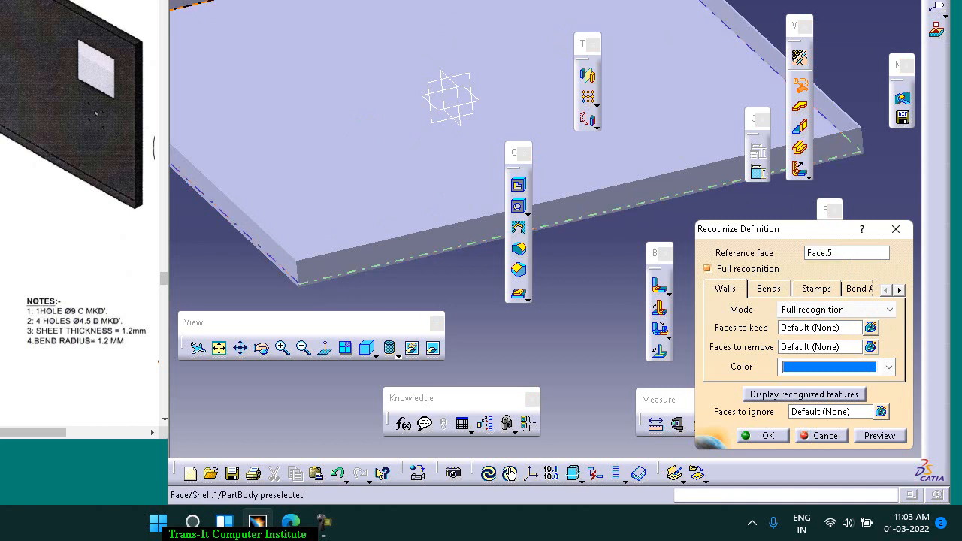
# Step: Choose the four side faces around the plate as the wall faces to keep, preview, and complete the sheet metal recognition
pyautogui.click(836, 328)
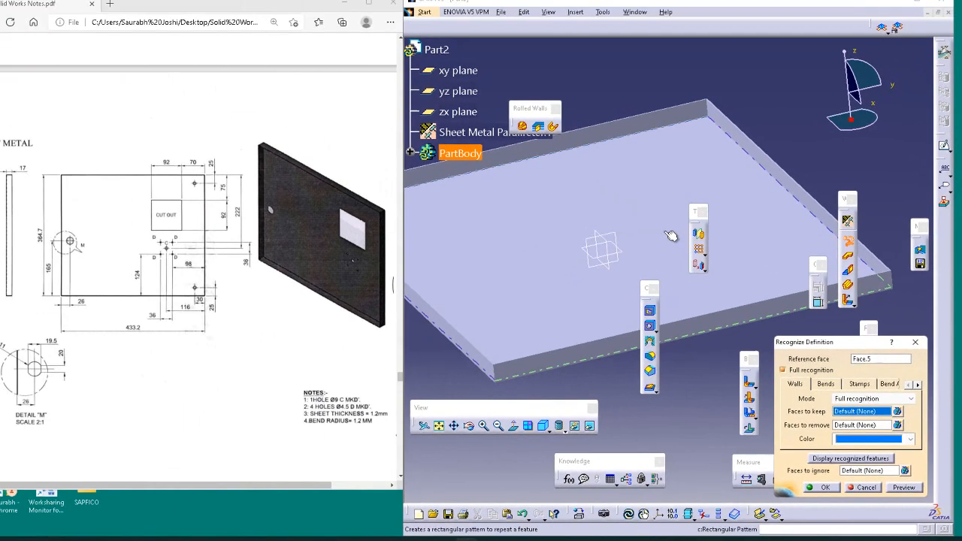
pyautogui.moveTo(538, 74); pyautogui.dragTo(617, 70, button='middle')
pyautogui.moveTo(721, 236); pyautogui.dragTo(725, 217, button='middle')
pyautogui.click(715, 178)
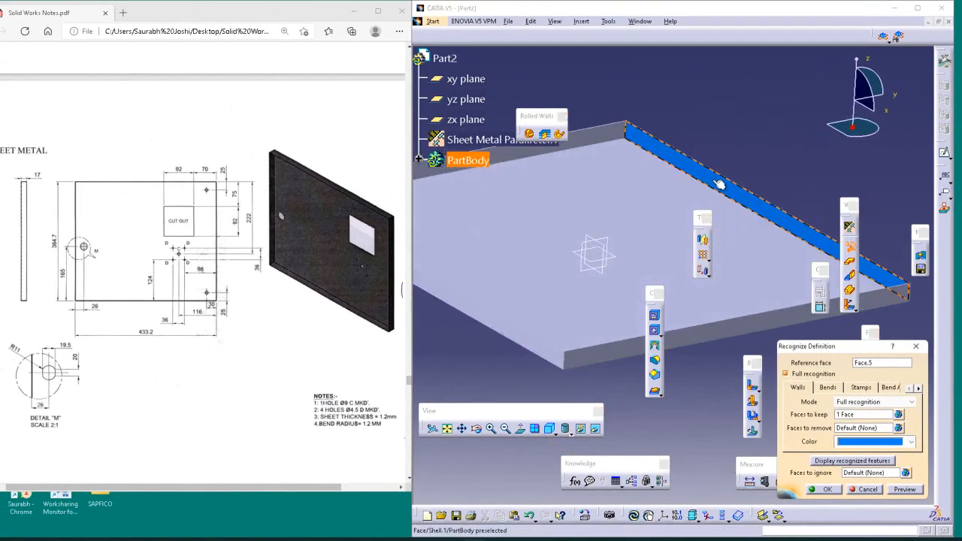
pyautogui.click(620, 136)
pyautogui.moveTo(766, 131); pyautogui.dragTo(526, 297, button='middle')
pyautogui.click(518, 302)
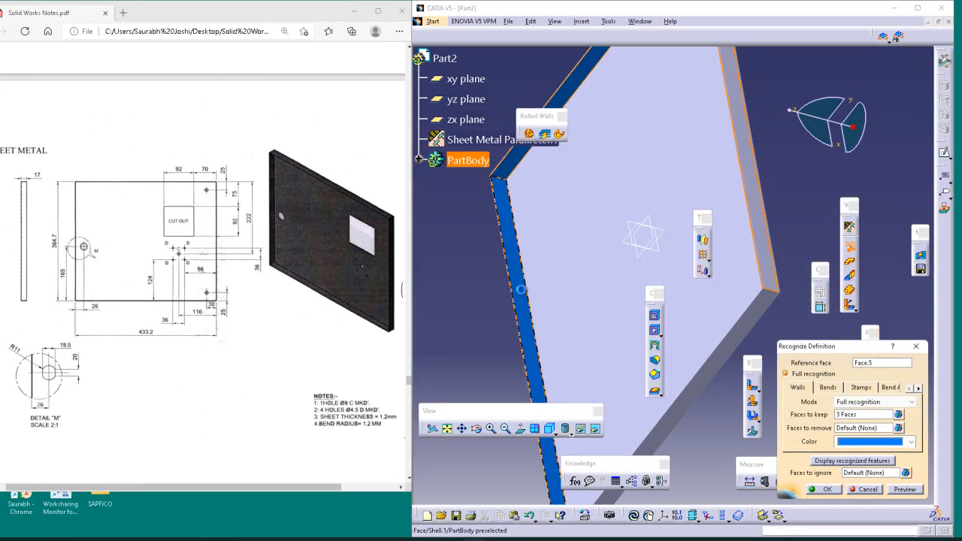
pyautogui.moveTo(625, 252); pyautogui.dragTo(760, 333, button='middle')
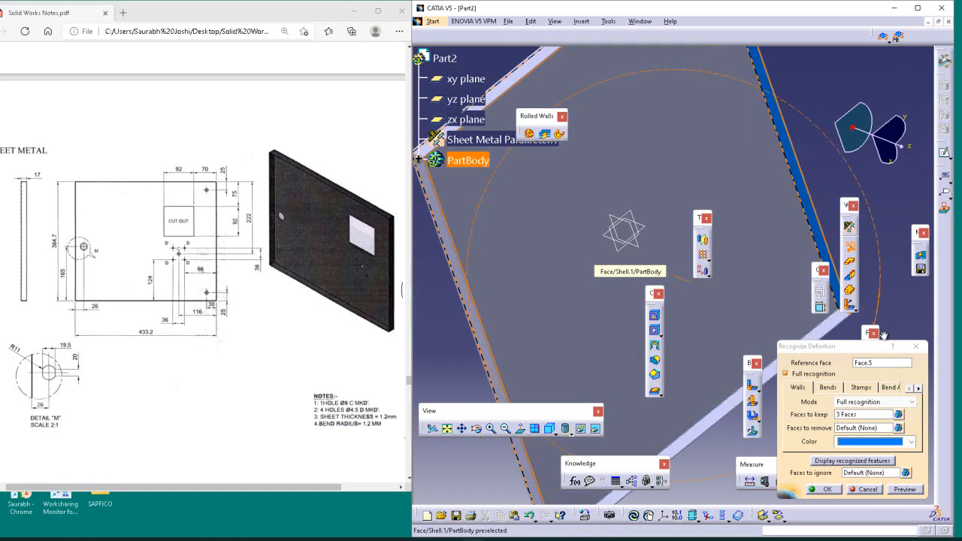
pyautogui.click(722, 416)
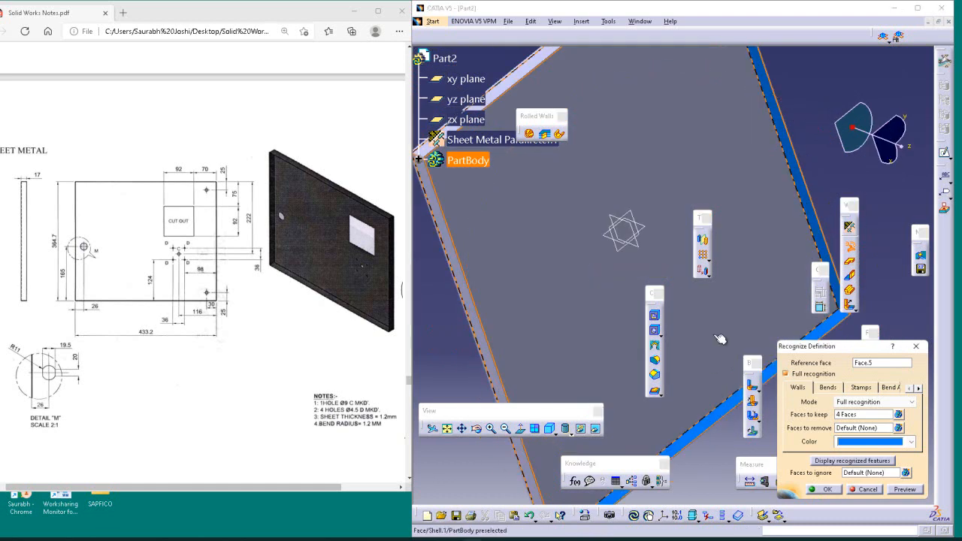
pyautogui.click(904, 490)
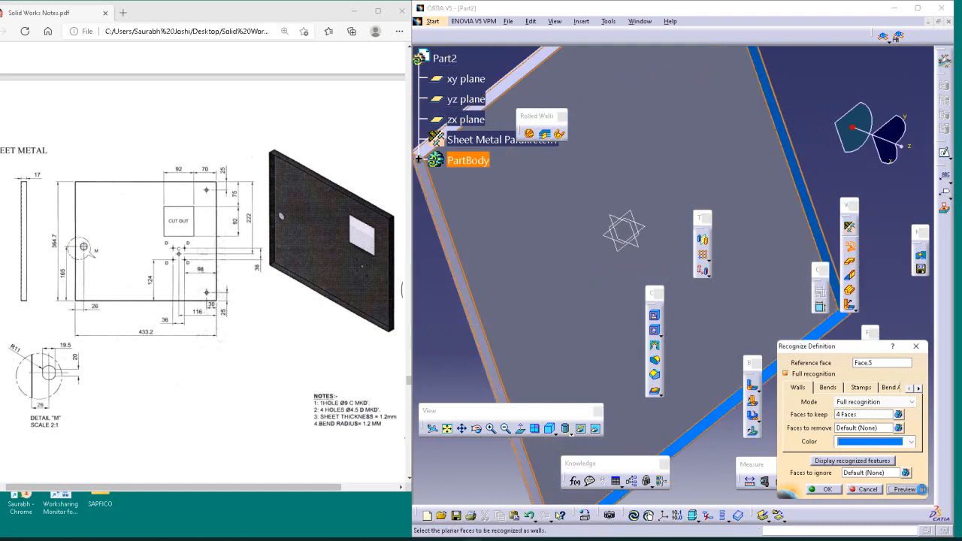
pyautogui.click(822, 489)
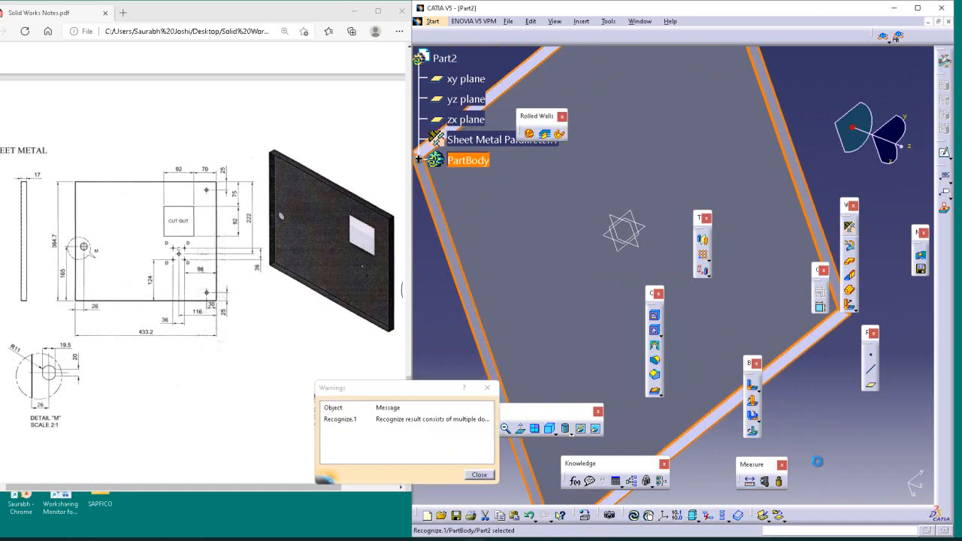
# Step: Expand the PartBody branch in the specification tree and inspect the recognized sheet metal feature
pyautogui.click(834, 388)
pyautogui.moveTo(827, 372); pyautogui.dragTo(586, 143, button='middle')
pyautogui.click(419, 160)
pyautogui.click(485, 240)
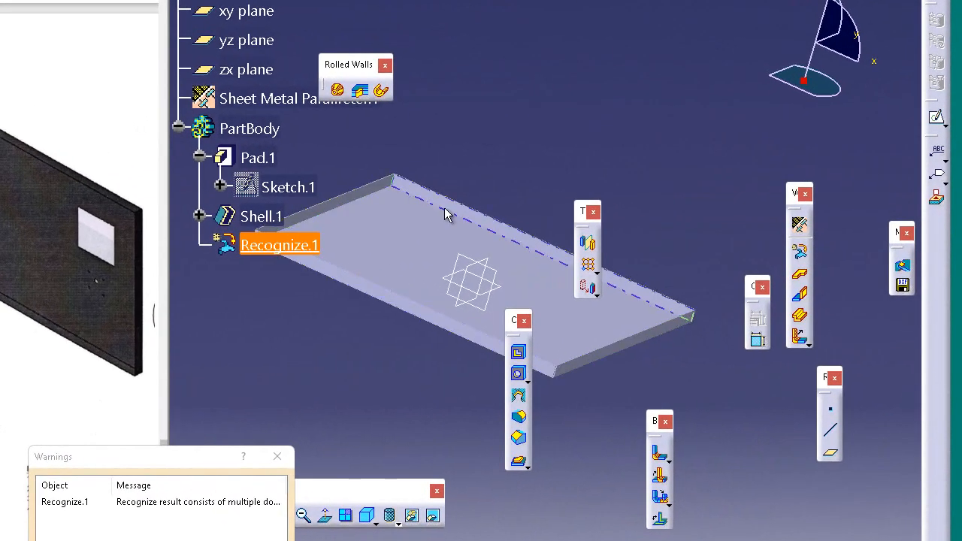
pyautogui.click(589, 120)
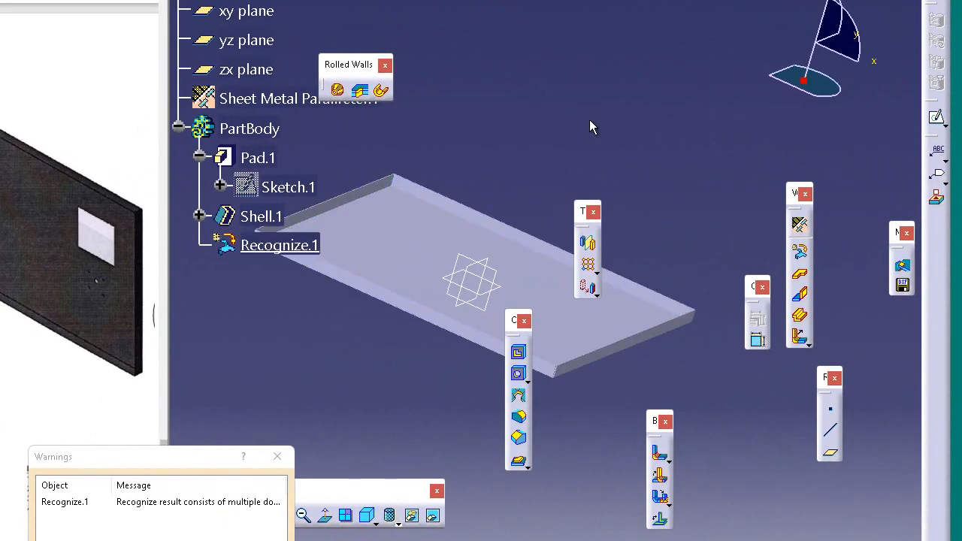
# Step: Set the default bend radius in the sheet metal parameters to 1.2 mm
pyautogui.click(800, 224)
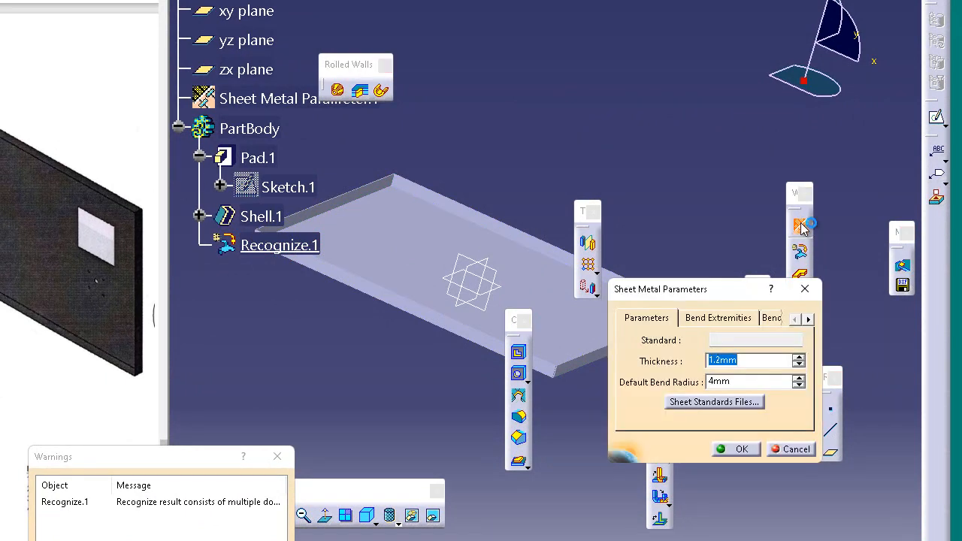
pyautogui.click(767, 381)
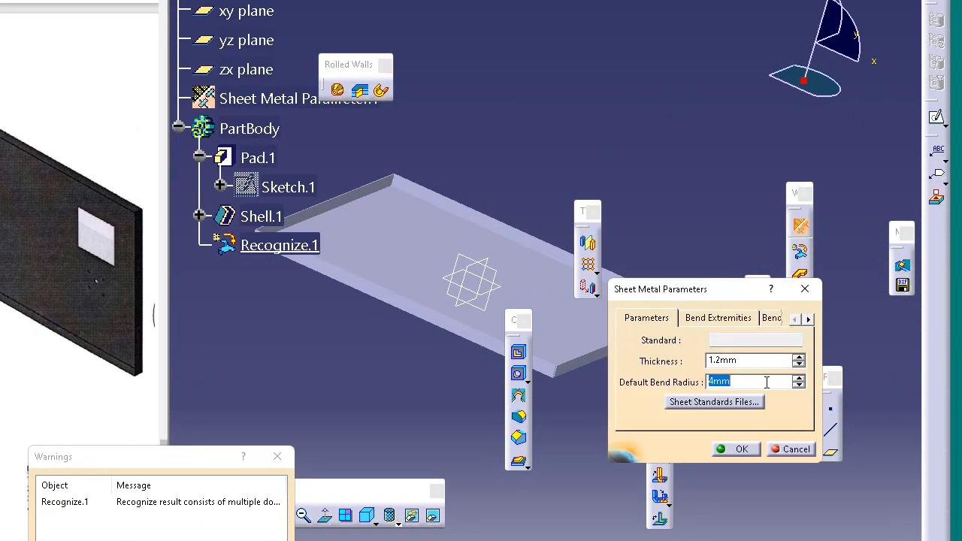
pyautogui.write('1.2')
pyautogui.press('Return')
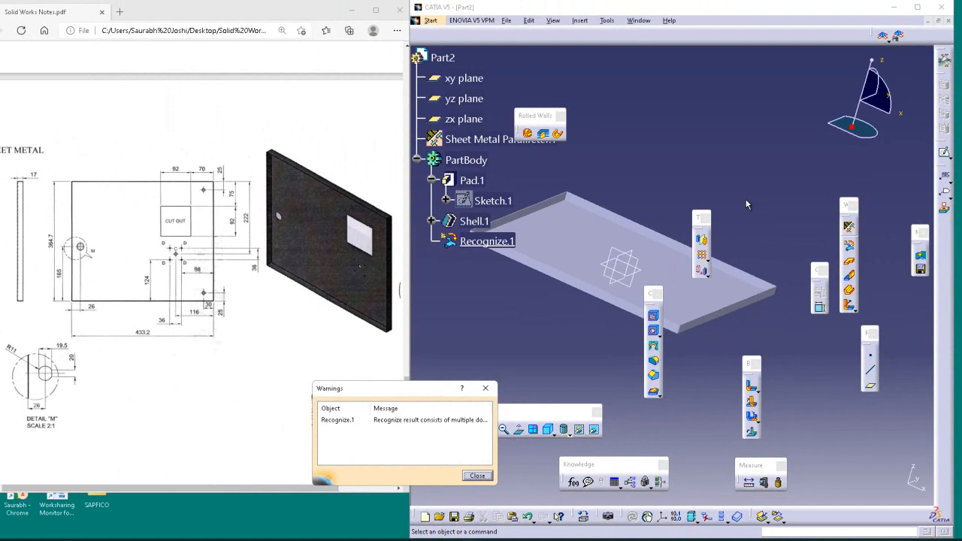
# Step: Create a first cylindrical bend between the plate's large flat face and one side wall, using the default 1.2 mm radius
pyautogui.keyDown('ctrl'); pyautogui.moveTo(738, 190); pyautogui.dragTo(682, 58, button='middle'); pyautogui.keyUp('ctrl')
pyautogui.moveTo(811, 429); pyautogui.dragTo(753, 312, button='middle')
pyautogui.moveTo(681, 315); pyautogui.dragTo(646, 303, button='middle')
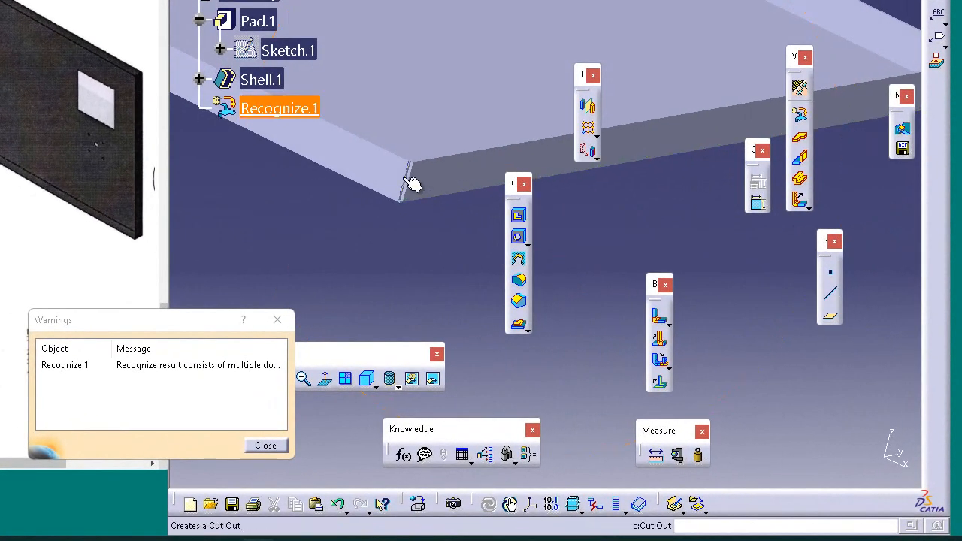
pyautogui.moveTo(432, 236); pyautogui.dragTo(482, 131, button='middle')
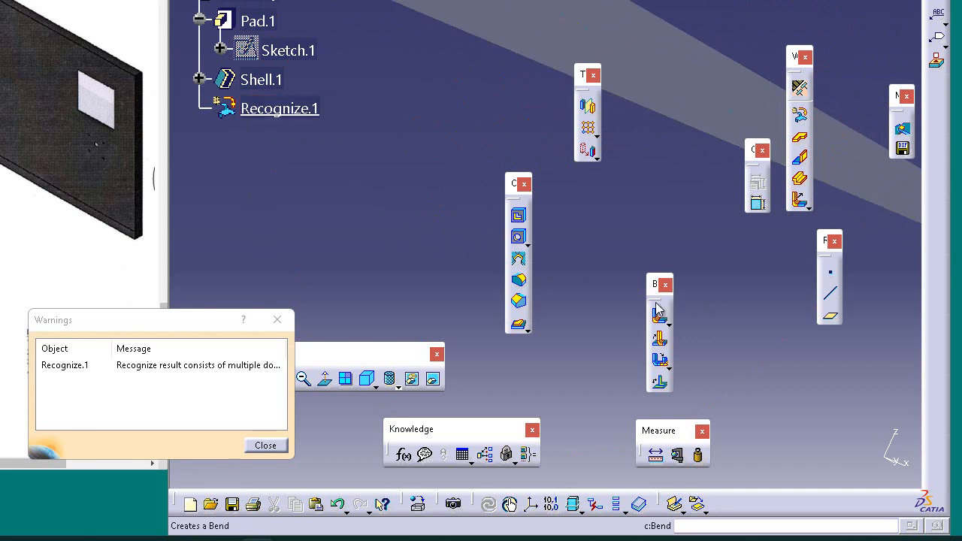
pyautogui.click(668, 345)
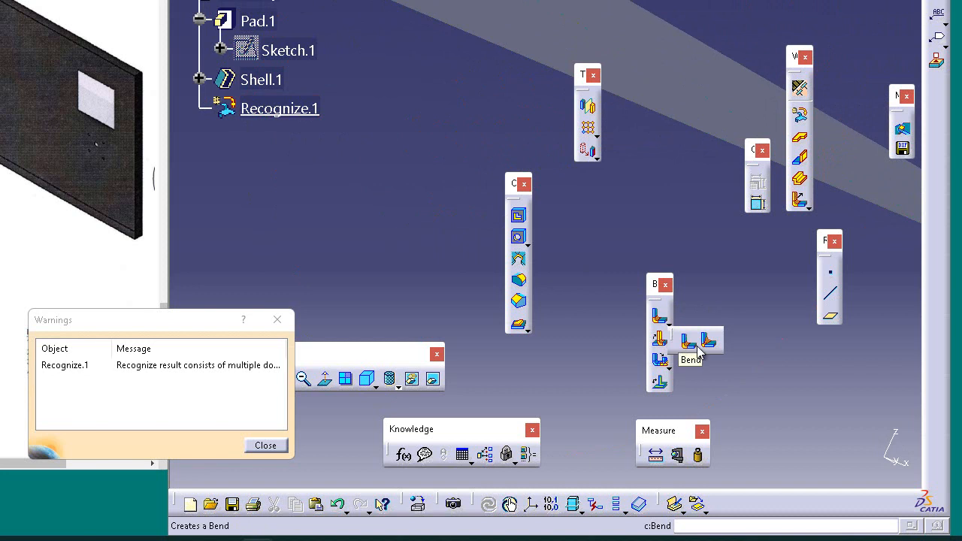
pyautogui.click(698, 347)
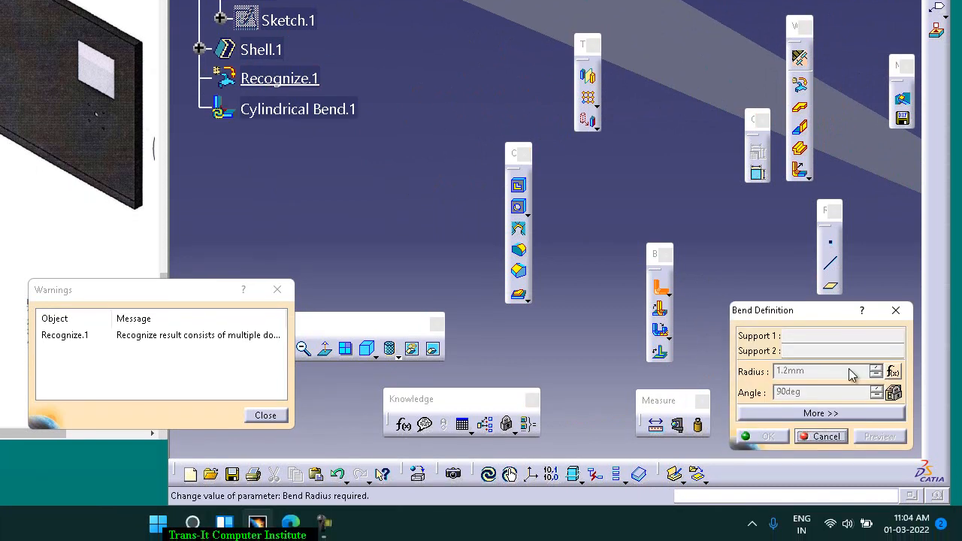
pyautogui.moveTo(660, 150); pyautogui.dragTo(645, 102, button='middle')
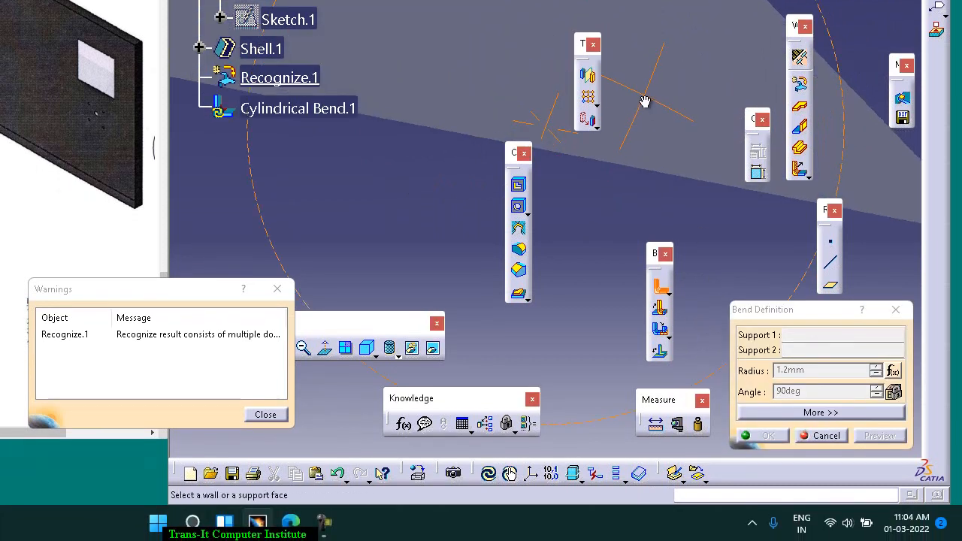
pyautogui.click(645, 41)
pyautogui.click(740, 5)
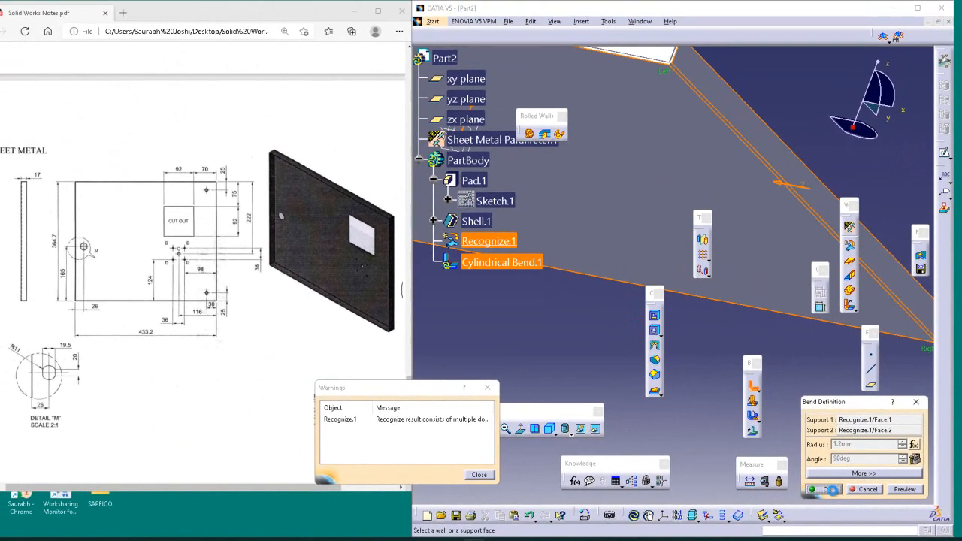
pyautogui.click(828, 489)
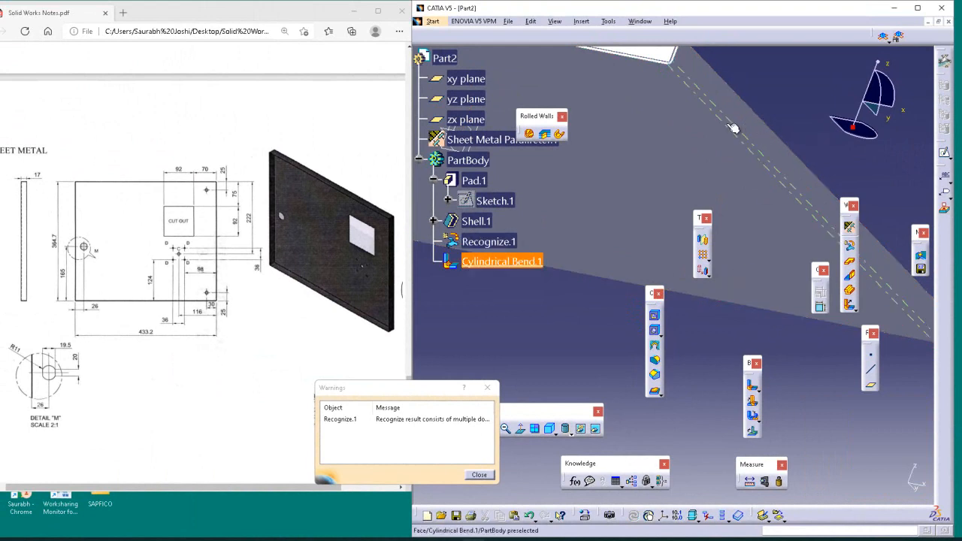
# Step: Add a second 1.2 mm radius bend between the flat face and another side wall that is still sharp
pyautogui.moveTo(643, 164); pyautogui.dragTo(948, 271, button='middle')
pyautogui.moveTo(533, 208); pyautogui.dragTo(775, 297, button='middle')
pyautogui.moveTo(570, 237); pyautogui.dragTo(543, 318, button='middle')
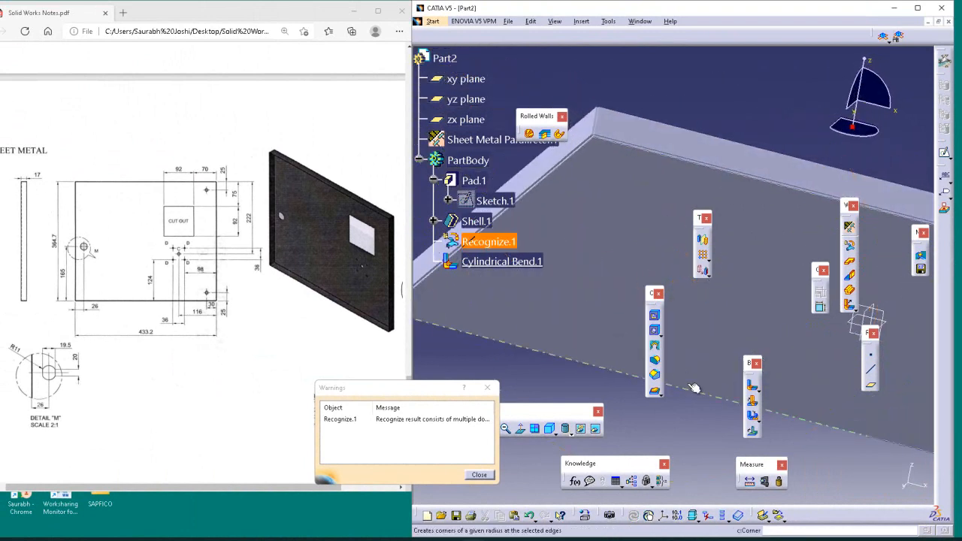
pyautogui.click(756, 403)
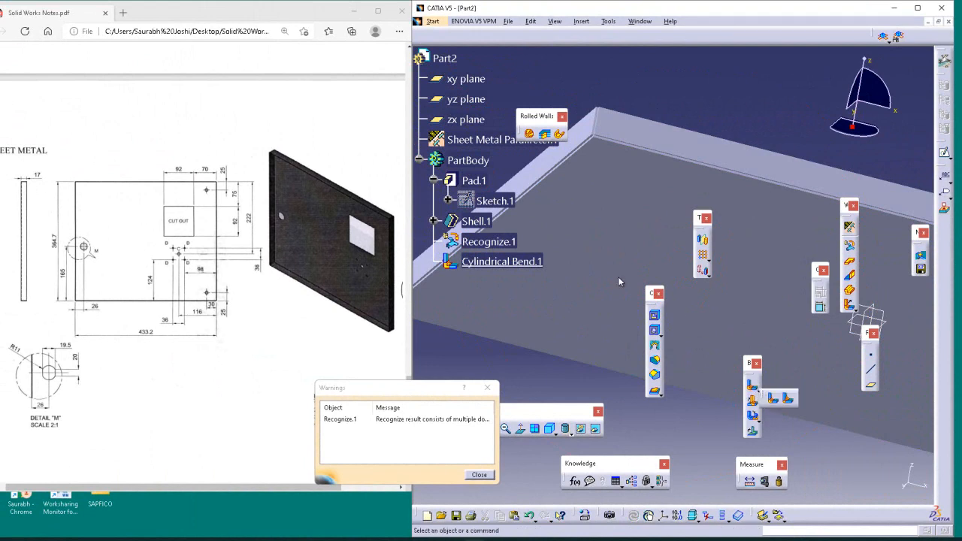
pyautogui.click(610, 221)
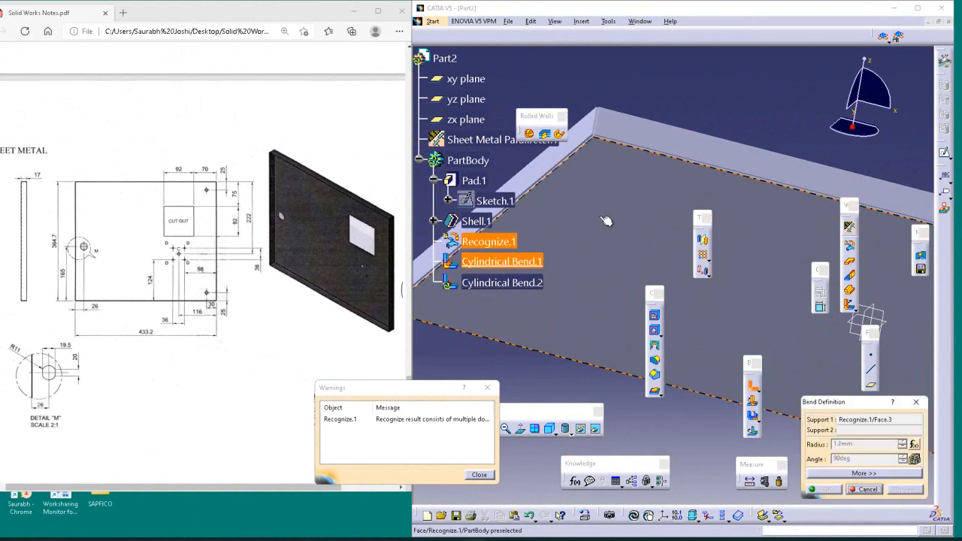
pyautogui.click(590, 136)
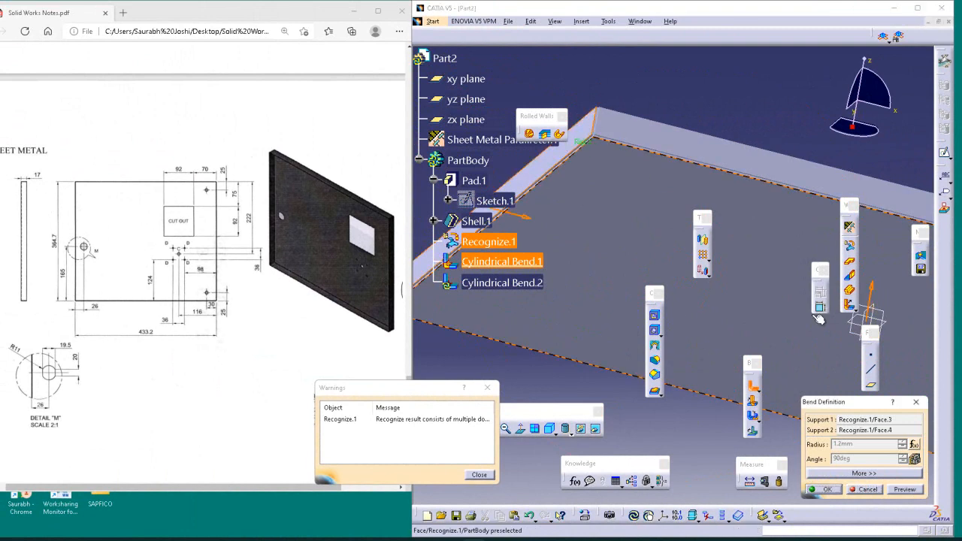
pyautogui.click(827, 490)
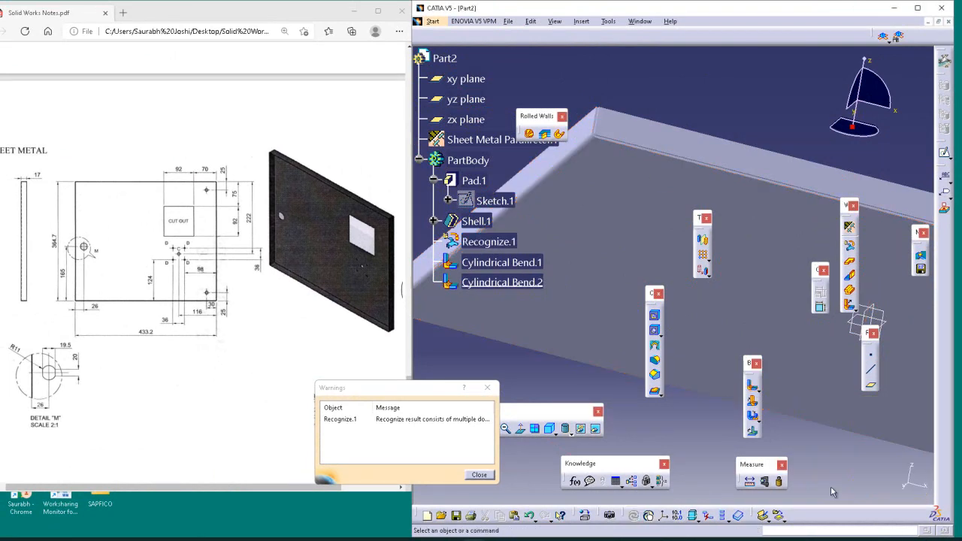
# Step: Add a third 1.2 mm radius bend joining the flat face to the side wall adjacent to the second bend
pyautogui.moveTo(749, 108)
pyautogui.mouseDown(button='middle')
pyautogui.moveTo(740, 135)
pyautogui.moveTo(749, 114)
pyautogui.mouseUp(button='middle')
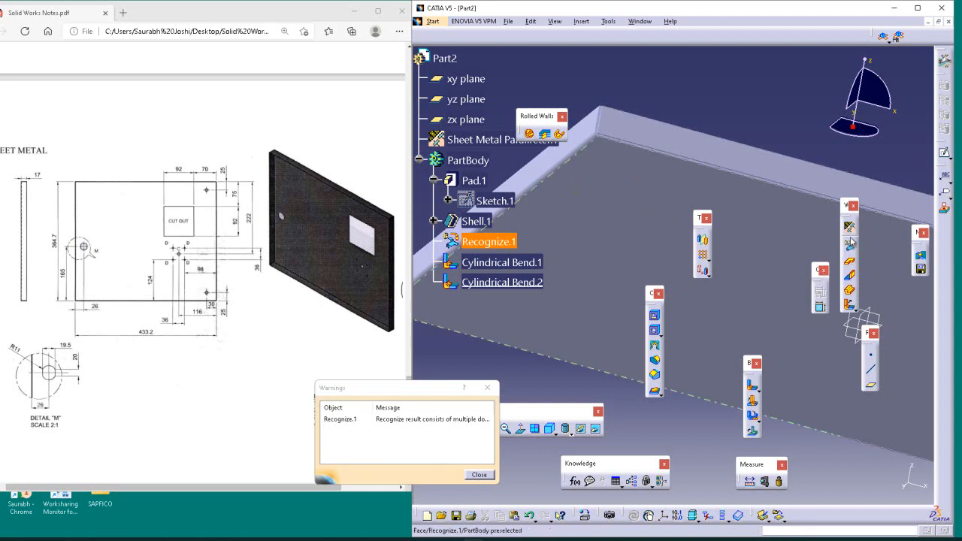
pyautogui.click(753, 387)
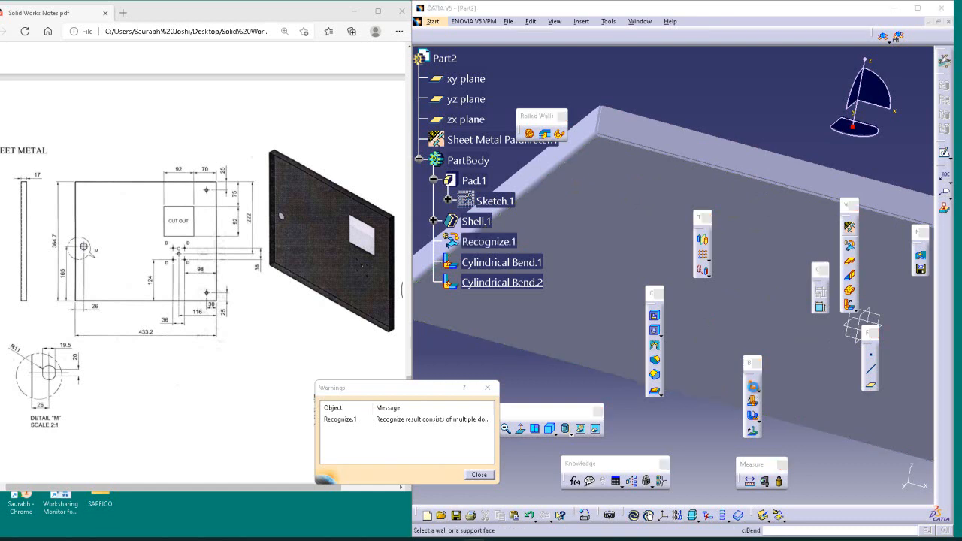
pyautogui.click(790, 171)
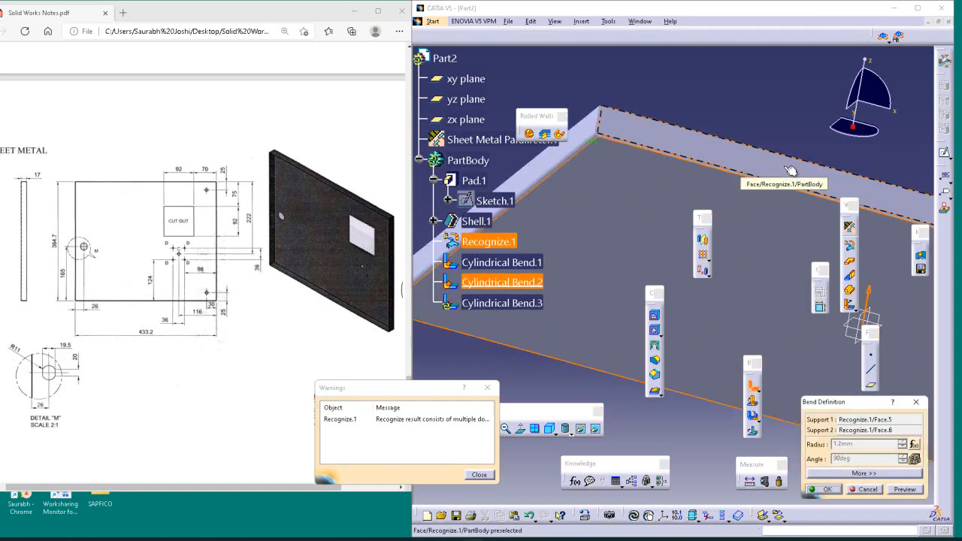
pyautogui.click(904, 489)
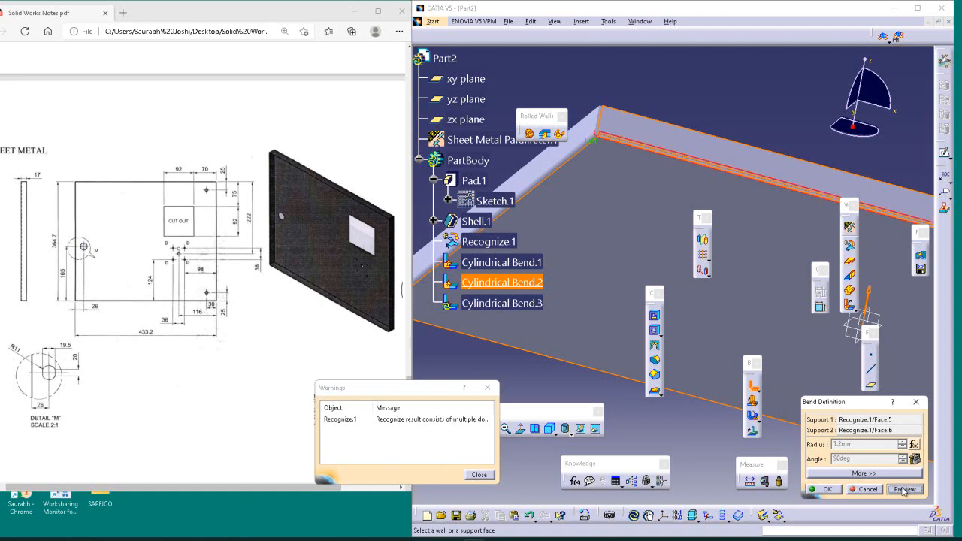
pyautogui.click(827, 489)
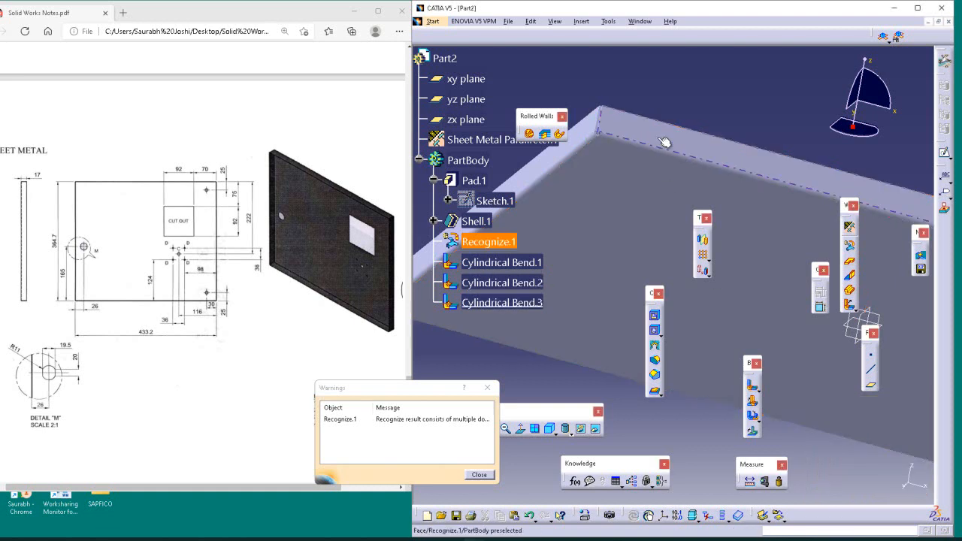
# Step: Orbit to the remaining unbent side of the plate and change the display mode to Shading with Edges
pyautogui.moveTo(640, 247); pyautogui.dragTo(886, 233, button='middle')
pyautogui.moveTo(609, 278); pyautogui.dragTo(759, 298, button='middle')
pyautogui.moveTo(595, 263); pyautogui.dragTo(676, 353, button='middle')
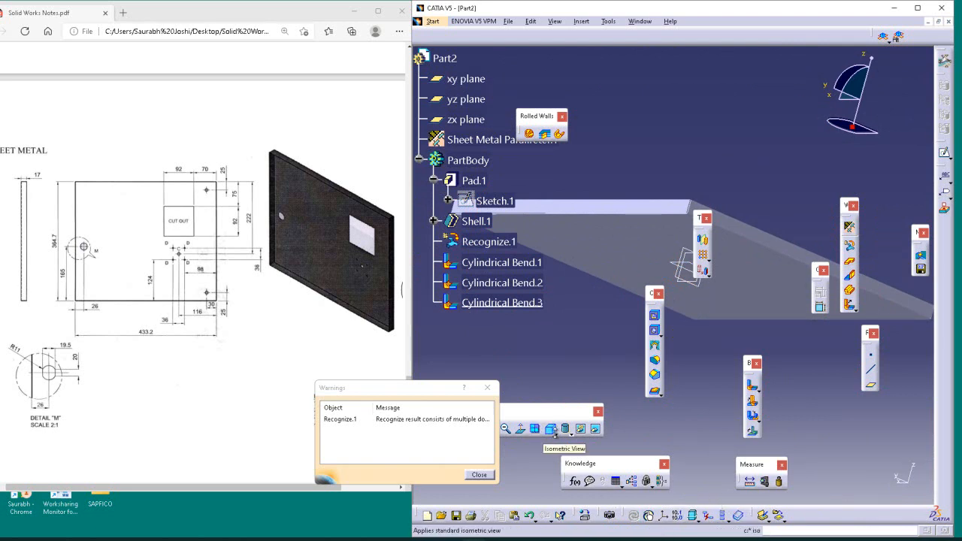
pyautogui.click(581, 430)
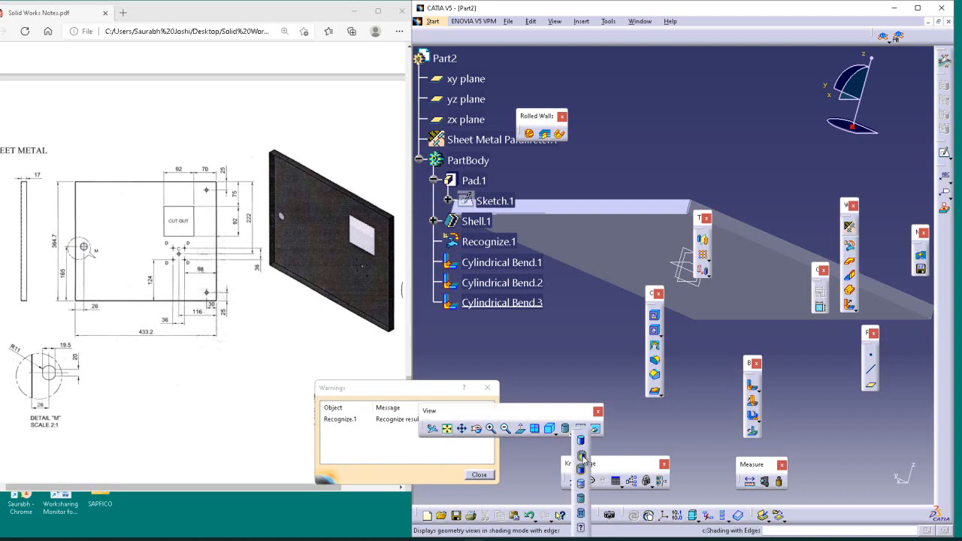
pyautogui.click(582, 456)
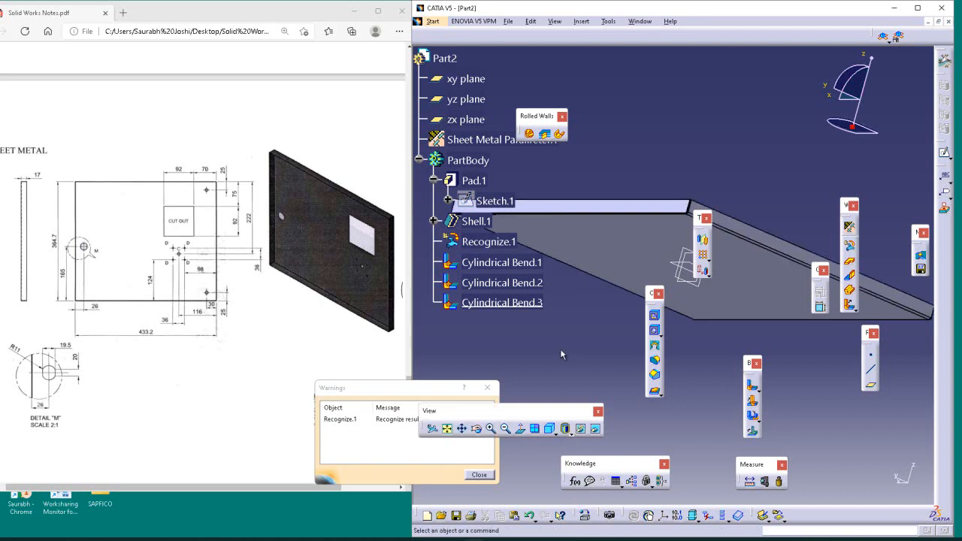
# Step: Create a fourth 1.2 mm radius bend at 90 degrees between the flat face and the last unbent side wall
pyautogui.moveTo(559, 348); pyautogui.dragTo(684, 329, button='middle')
pyautogui.moveTo(607, 339); pyautogui.dragTo(613, 296, button='middle')
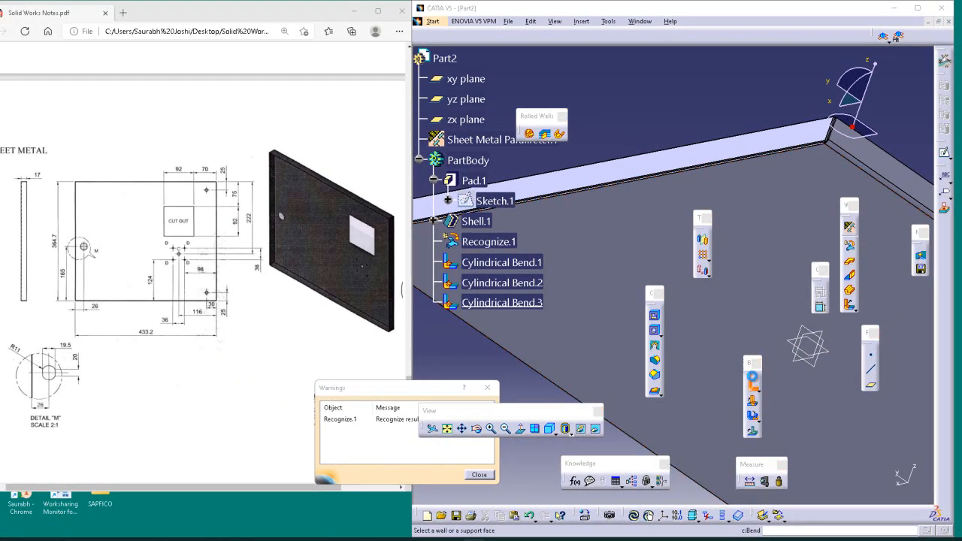
pyautogui.click(738, 377)
pyautogui.click(774, 120)
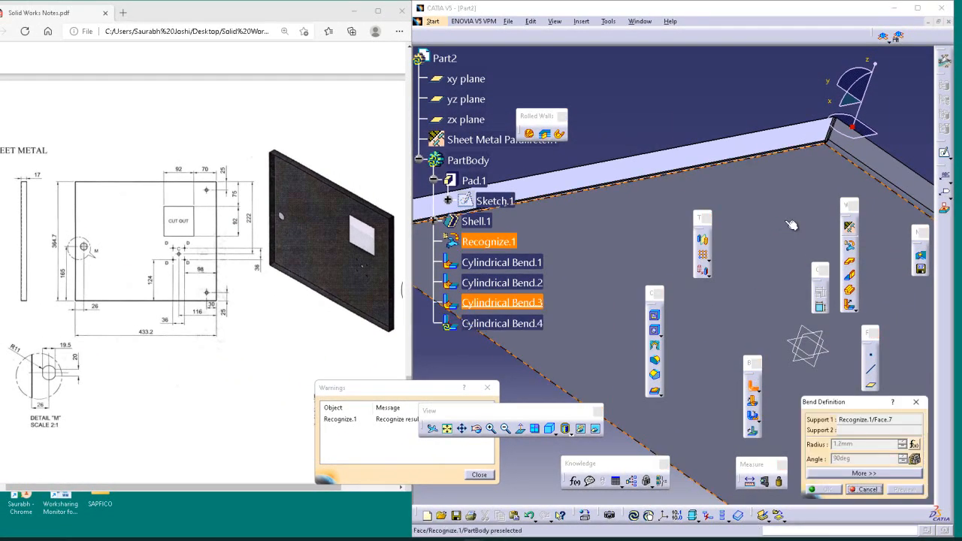
pyautogui.click(784, 144)
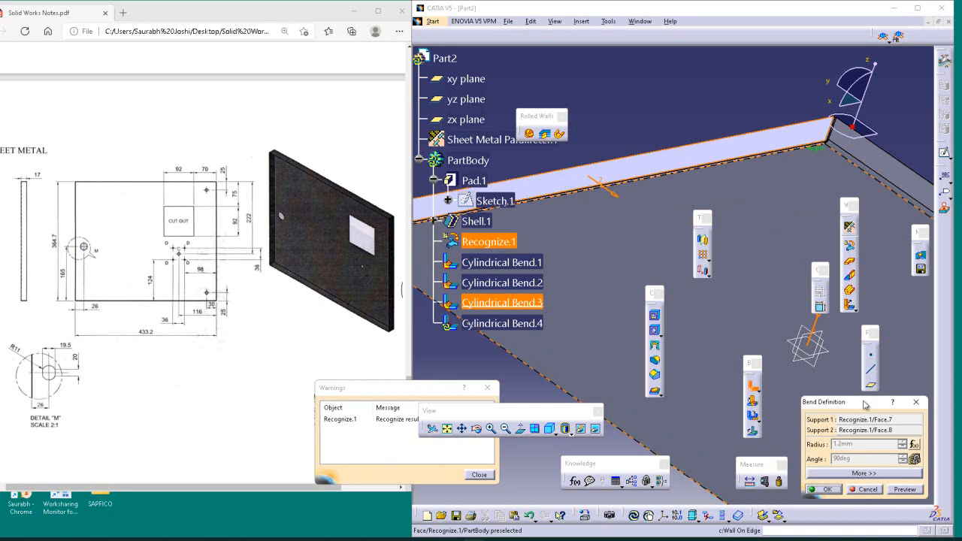
pyautogui.click(823, 489)
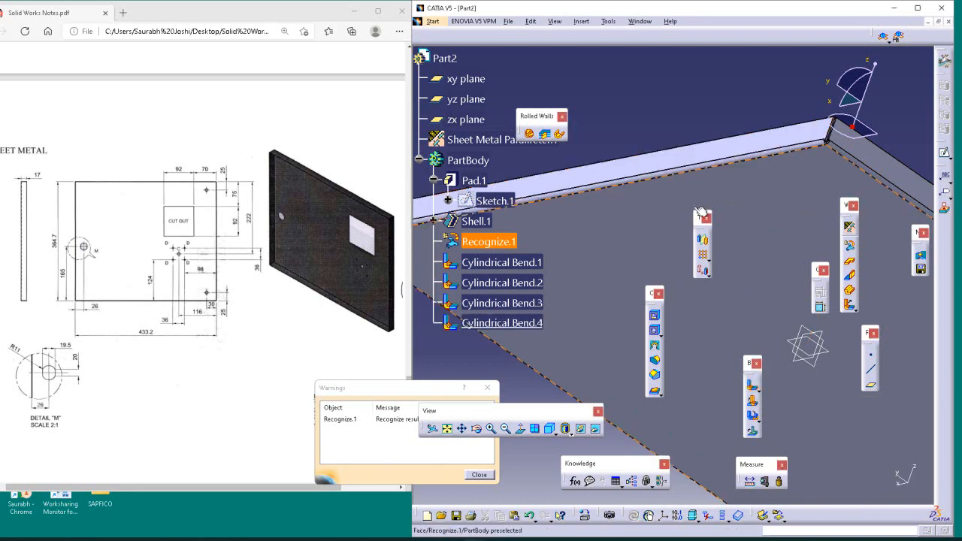
# Step: Add a circular corner relief with a 1.2 mm radius where the fourth bend meets an adjacent bend
pyautogui.moveTo(723, 92); pyautogui.dragTo(557, 333, button='middle')
pyautogui.moveTo(670, 347); pyautogui.dragTo(675, 215, button='middle')
pyautogui.moveTo(710, 337); pyautogui.dragTo(694, 390, button='middle')
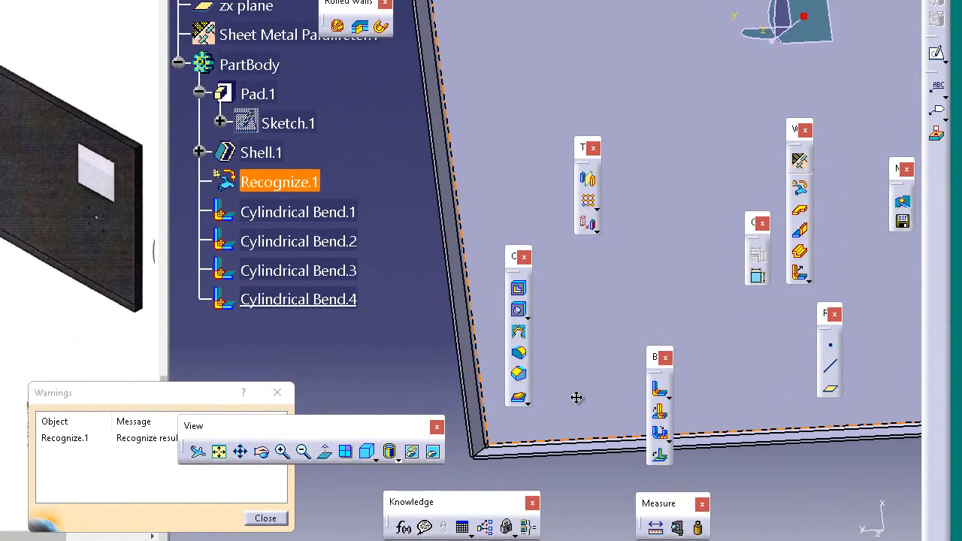
pyautogui.moveTo(576, 398); pyautogui.dragTo(517, 239, button='middle')
pyautogui.moveTo(468, 187); pyautogui.dragTo(573, 73, button='middle')
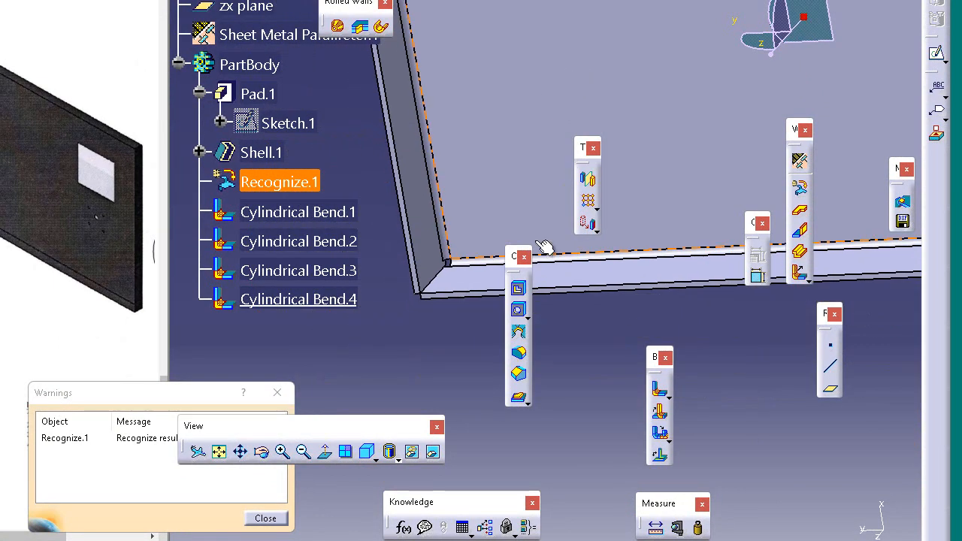
pyautogui.click(523, 337)
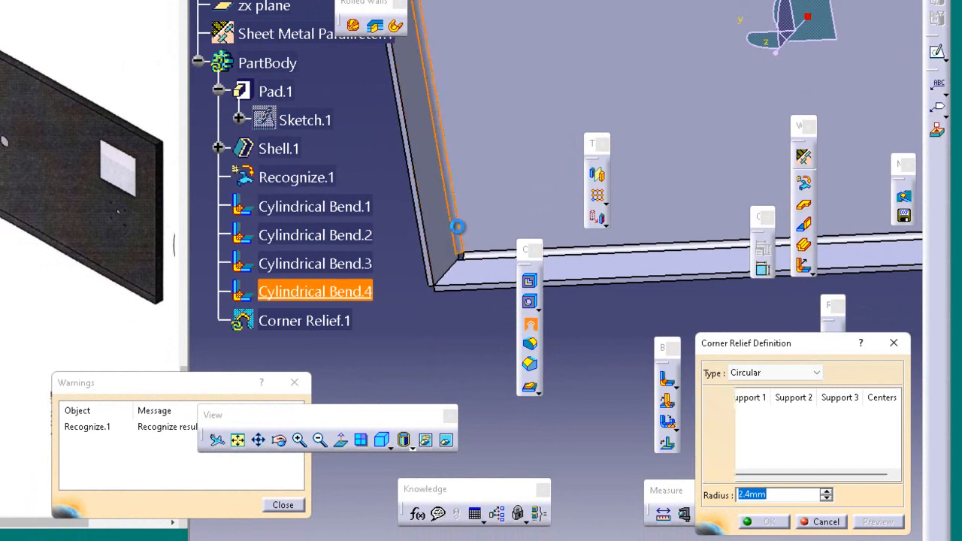
pyautogui.click(466, 258)
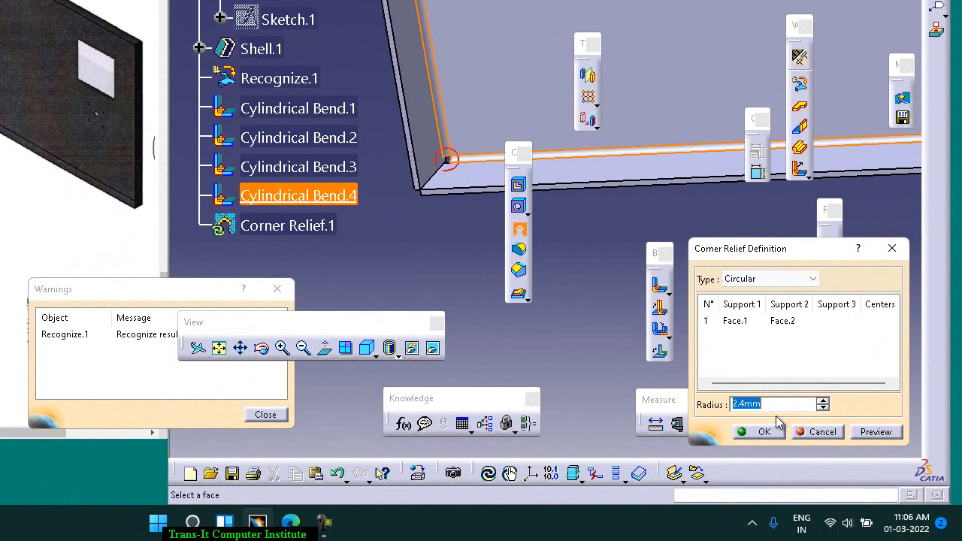
pyautogui.write('1.2')
pyautogui.press('Return')
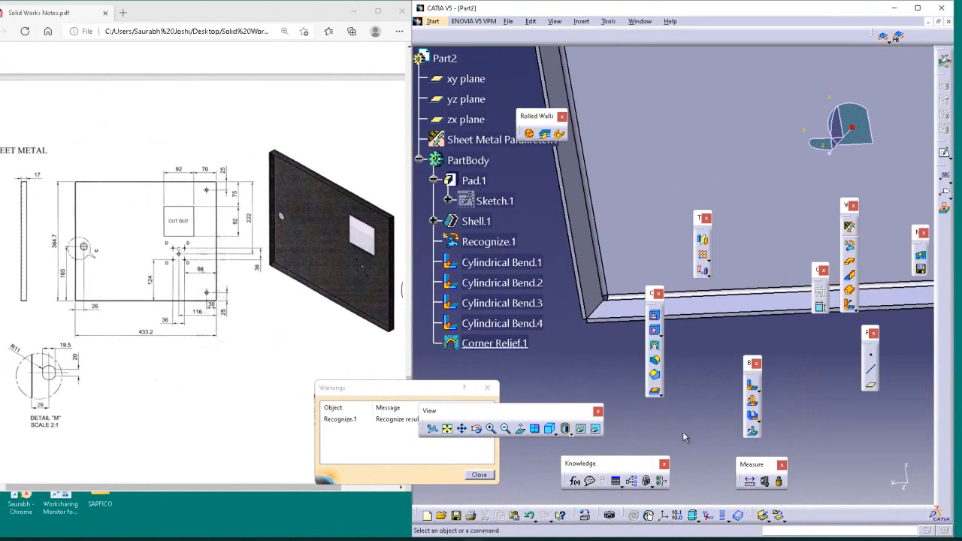
# Step: Reopen the corner relief's definition and set its radius to 2.4 mm
pyautogui.moveTo(596, 392); pyautogui.dragTo(792, 112, button='middle')
pyautogui.moveTo(753, 167); pyautogui.dragTo(690, 227, button='middle')
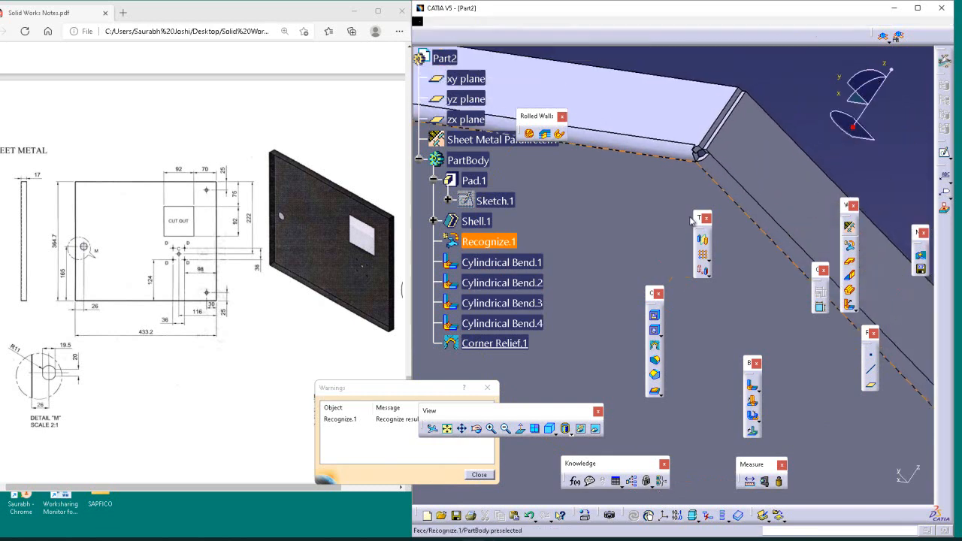
pyautogui.moveTo(721, 197); pyautogui.dragTo(726, 170, button='middle')
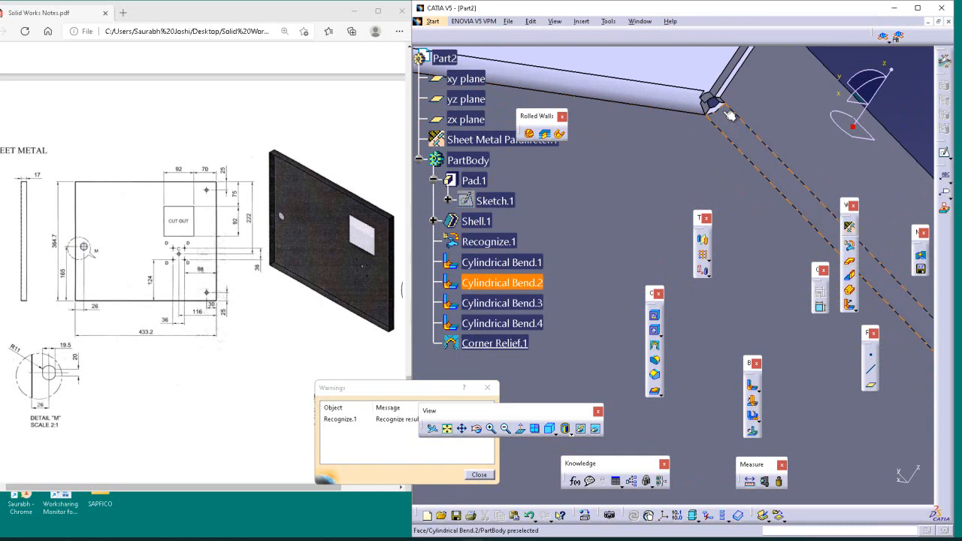
pyautogui.moveTo(733, 129); pyautogui.dragTo(613, 258, button='middle')
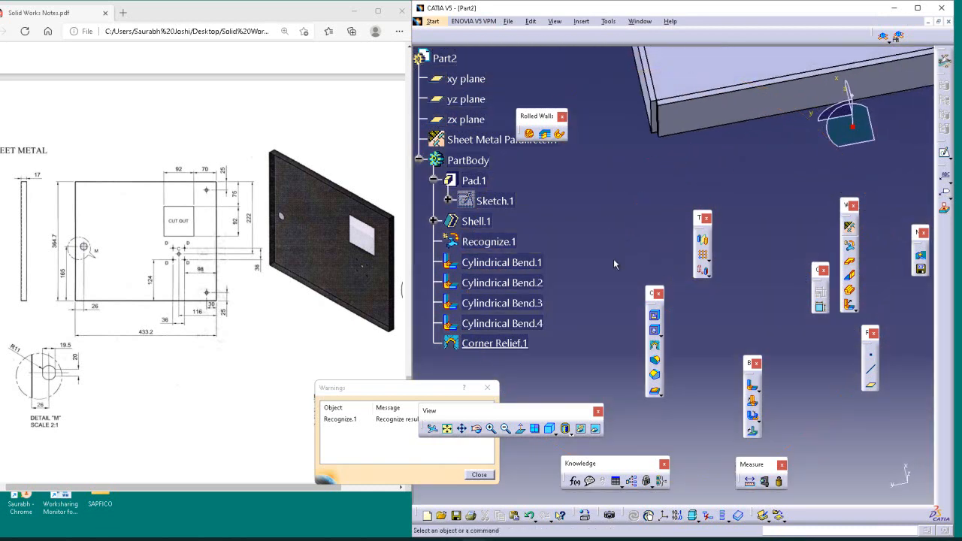
pyautogui.rightClick(491, 345)
pyautogui.moveTo(571, 334)
pyautogui.click(618, 334)
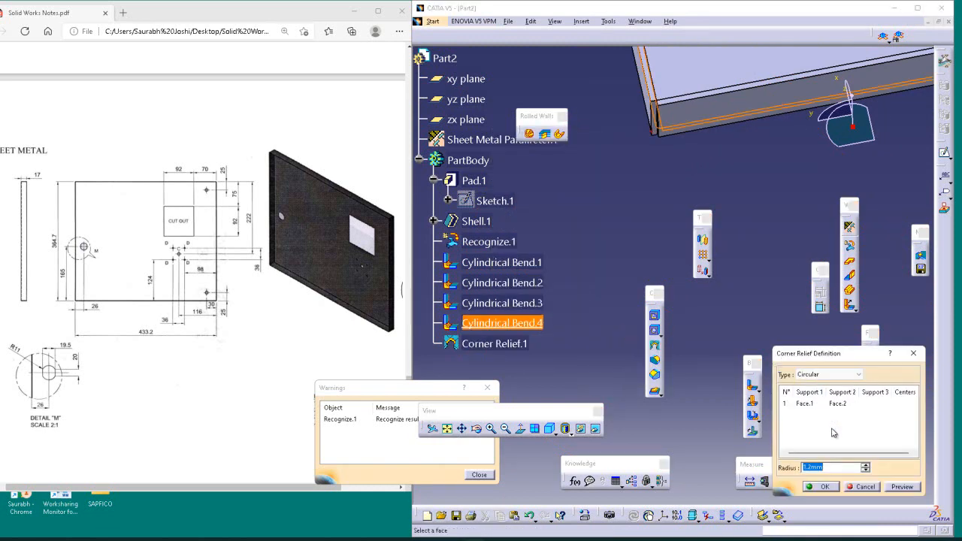
pyautogui.write('2')
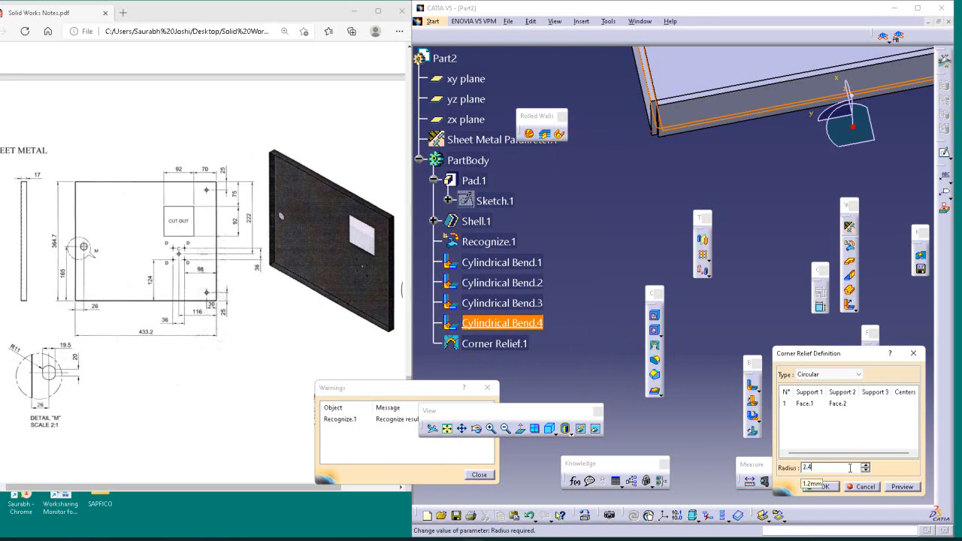
pyautogui.write('.4')
pyautogui.press('Return')
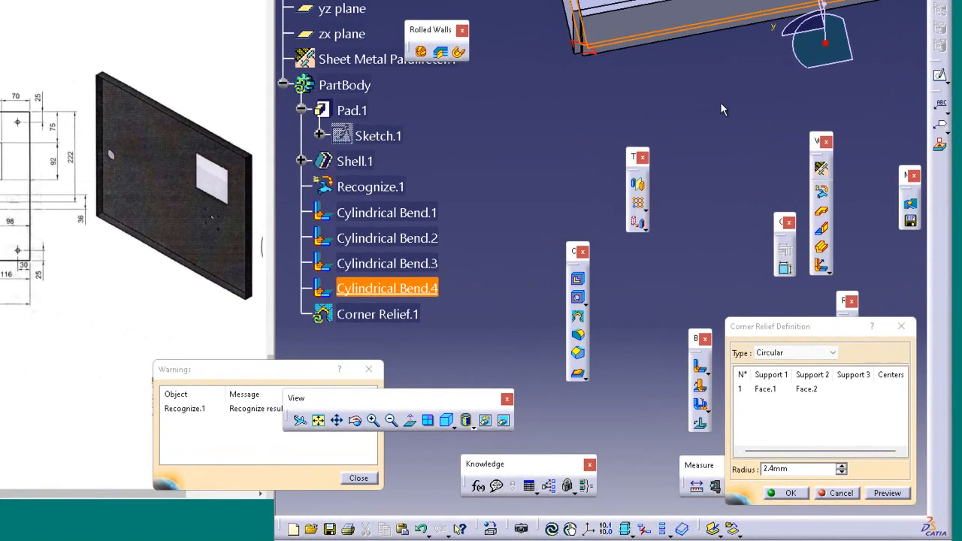
# Step: Add a second corner to the circular relief by picking the two bends that meet at the neighbouring plate corner
pyautogui.keyDown('ctrl'); pyautogui.moveTo(720, 105); pyautogui.dragTo(685, 202, button='middle'); pyautogui.keyUp('ctrl')
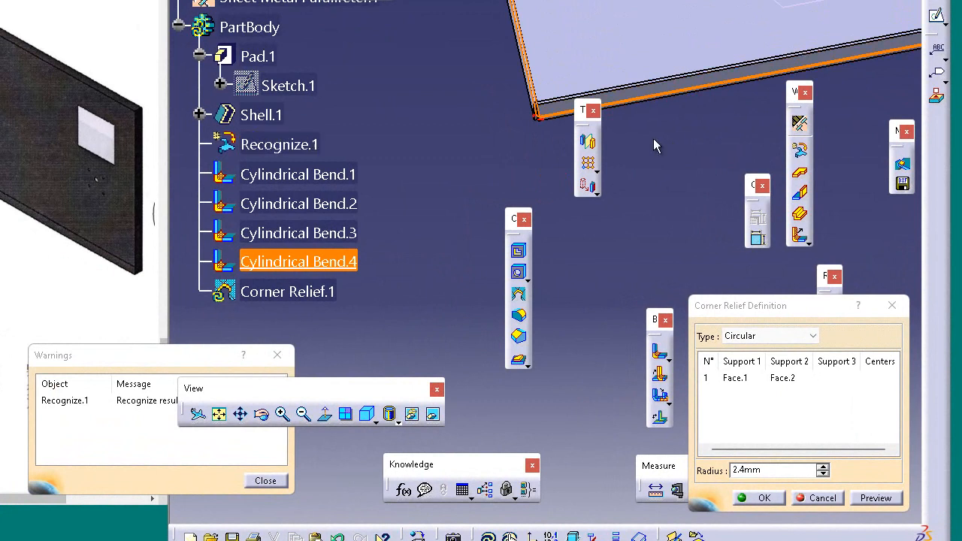
pyautogui.keyDown('ctrl'); pyautogui.moveTo(657, 153); pyautogui.dragTo(626, 277, button='middle'); pyautogui.keyUp('ctrl')
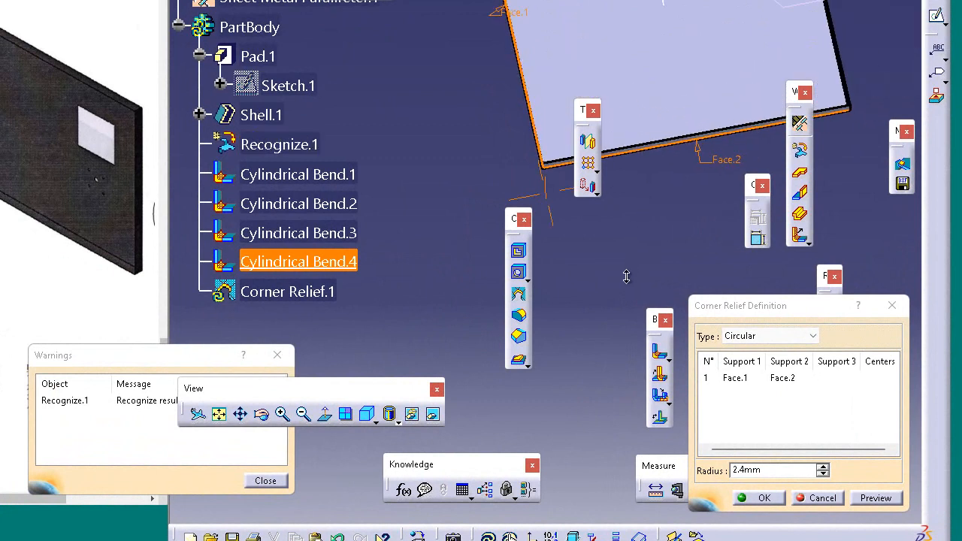
pyautogui.moveTo(622, 218); pyautogui.dragTo(804, 235, button='middle')
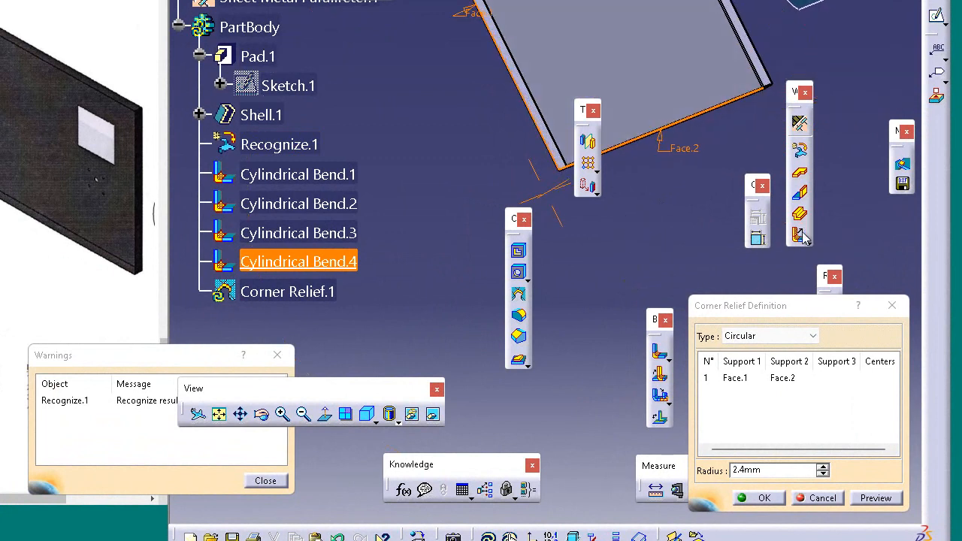
pyautogui.moveTo(682, 197); pyautogui.dragTo(716, 314, button='middle')
pyautogui.keyDown('ctrl'); pyautogui.moveTo(716, 176); pyautogui.dragTo(488, 287, button='middle'); pyautogui.keyUp('ctrl')
pyautogui.keyDown('ctrl'); pyautogui.moveTo(653, 228); pyautogui.dragTo(755, 60, button='middle'); pyautogui.keyUp('ctrl')
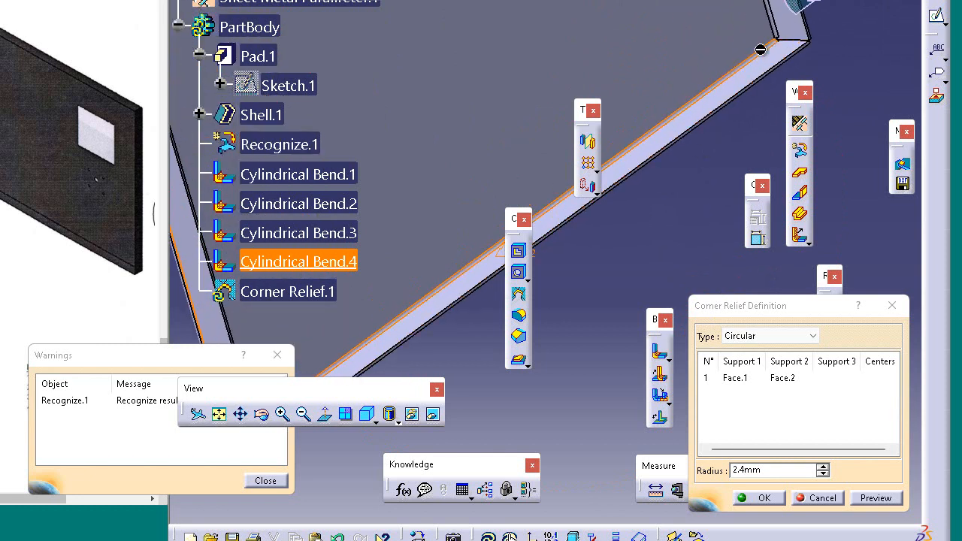
pyautogui.keyDown('ctrl'); pyautogui.moveTo(757, 128); pyautogui.dragTo(646, 139, button='middle'); pyautogui.keyUp('ctrl')
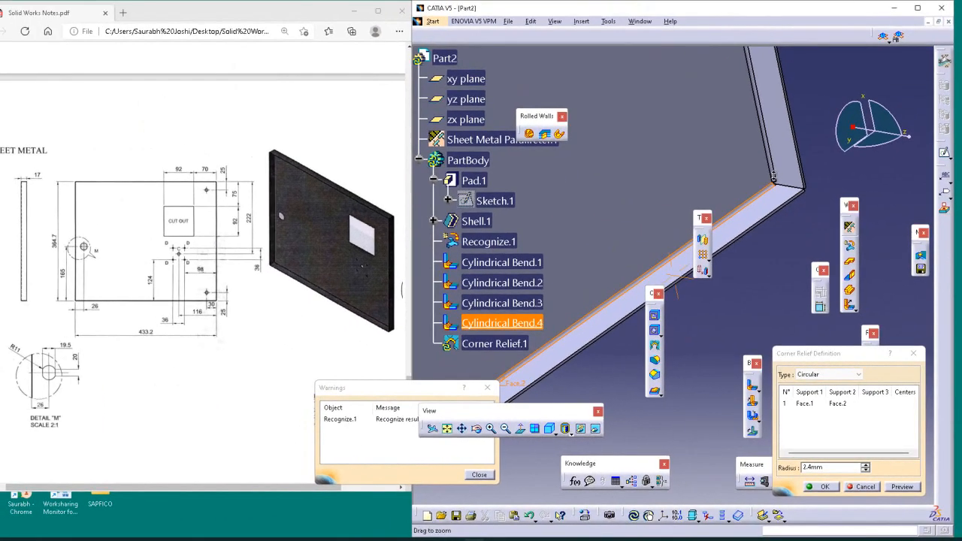
pyautogui.keyDown('ctrl'); pyautogui.moveTo(773, 176); pyautogui.dragTo(685, 236, button='middle'); pyautogui.keyUp('ctrl')
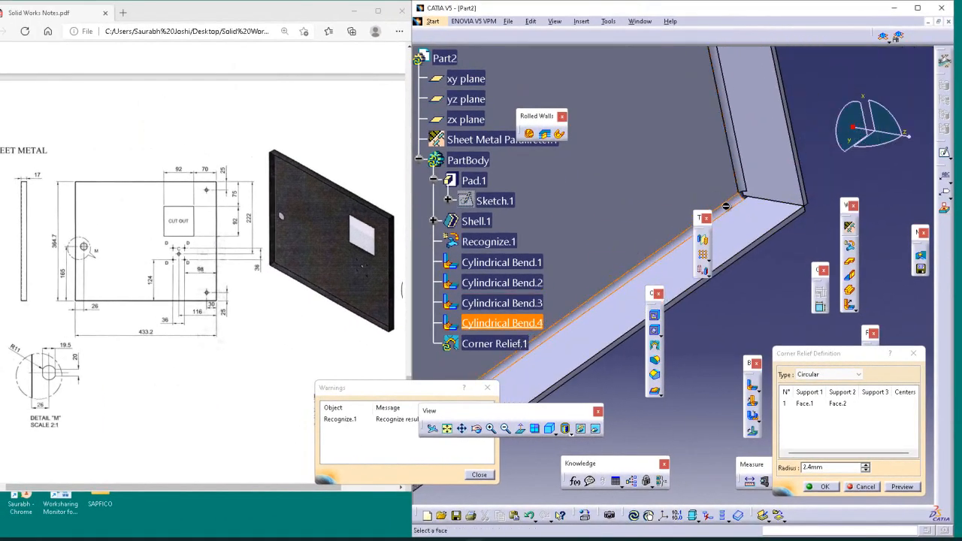
pyautogui.click(735, 210)
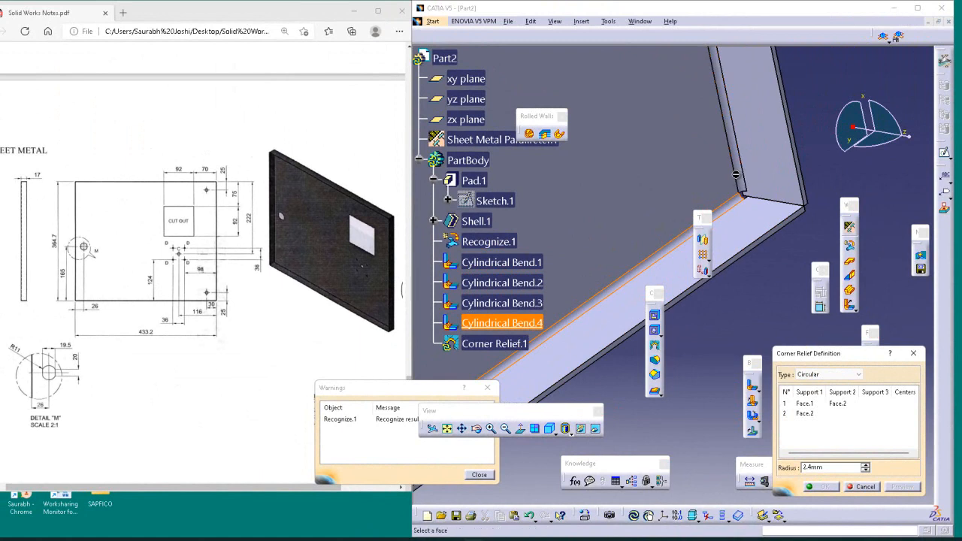
pyautogui.click(742, 173)
# Step: Add the third plate corner to the relief definition by picking the two bend faces that meet there
pyautogui.keyDown('ctrl'); pyautogui.moveTo(794, 134); pyautogui.dragTo(784, 269, button='middle'); pyautogui.keyUp('ctrl')
pyautogui.moveTo(748, 152); pyautogui.dragTo(703, 118, button='middle')
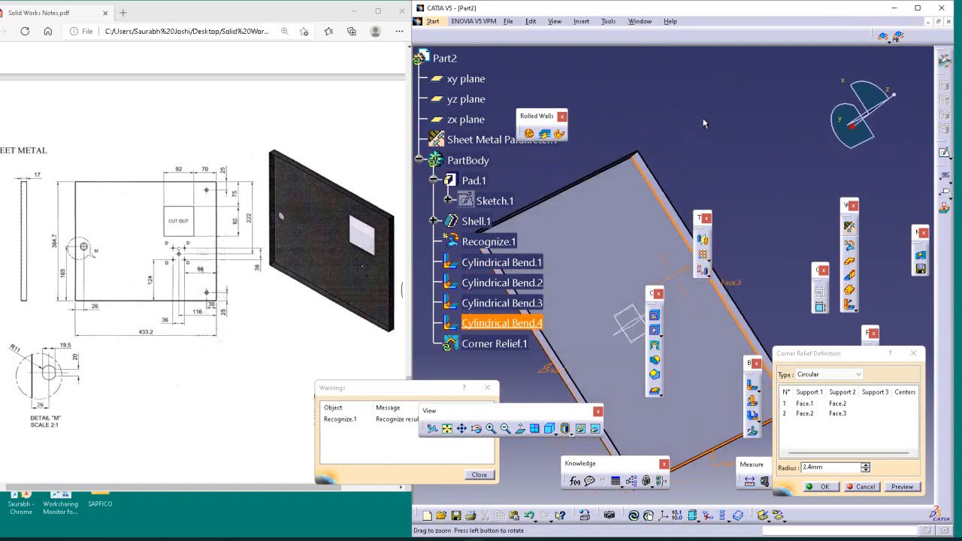
pyautogui.keyDown('ctrl'); pyautogui.moveTo(704, 172); pyautogui.dragTo(707, 115, button='middle'); pyautogui.keyUp('ctrl')
pyautogui.moveTo(708, 116); pyautogui.dragTo(800, 245, button='middle')
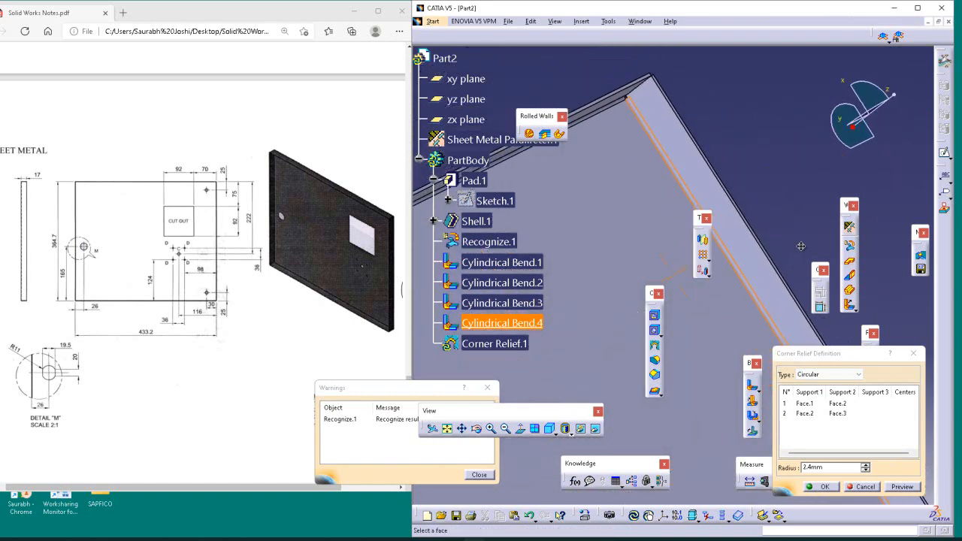
pyautogui.keyDown('ctrl'); pyautogui.moveTo(656, 149); pyautogui.dragTo(696, 214, button='middle'); pyautogui.keyUp('ctrl')
pyautogui.click(680, 166)
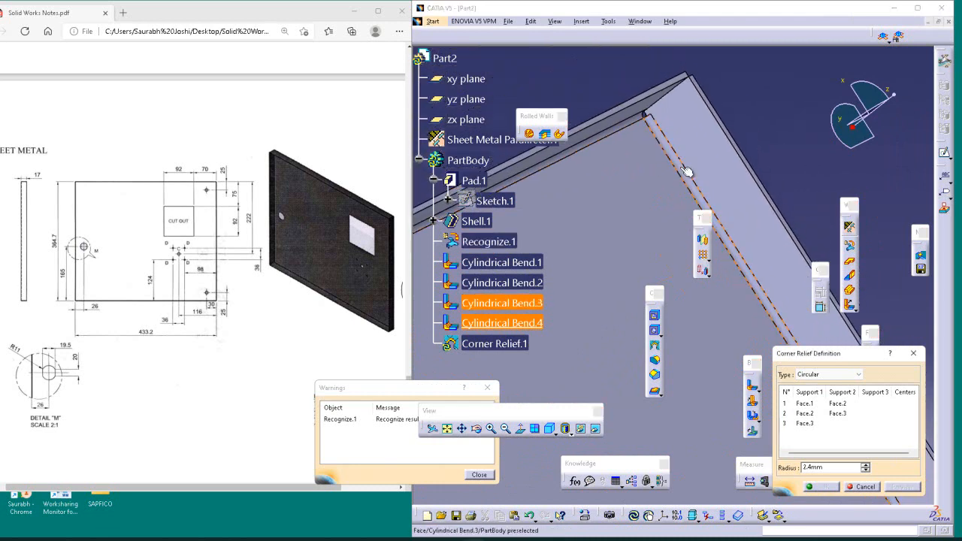
pyautogui.click(632, 157)
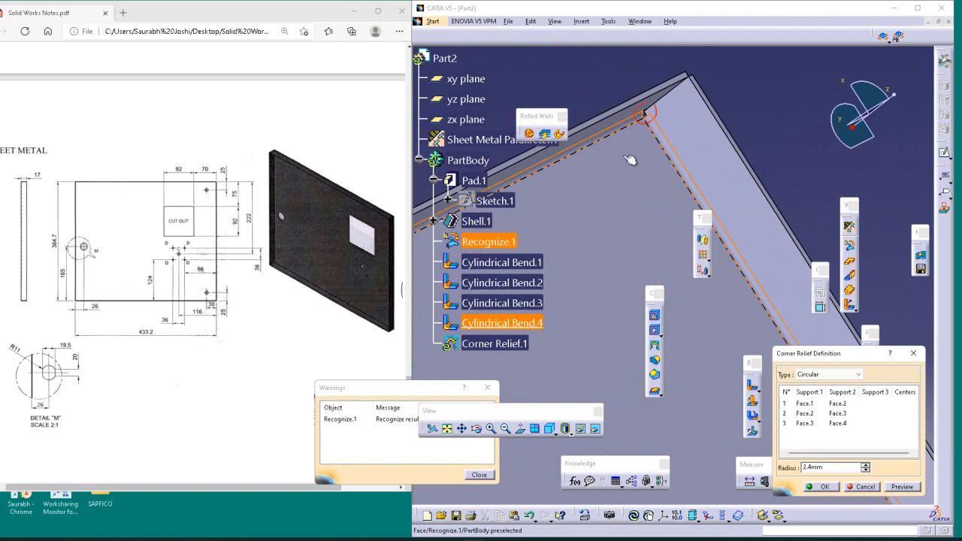
# Step: Add the fourth plate corner's two bend faces to the relief and create the 2.4 mm circular reliefs
pyautogui.moveTo(649, 154); pyautogui.dragTo(464, 247, button='middle')
pyautogui.moveTo(622, 290); pyautogui.dragTo(690, 243, button='middle')
pyautogui.keyDown('ctrl'); pyautogui.moveTo(676, 279); pyautogui.dragTo(666, 178, button='middle'); pyautogui.keyUp('ctrl')
pyautogui.moveTo(621, 234); pyautogui.dragTo(732, 171, button='middle')
pyautogui.keyDown('ctrl'); pyautogui.moveTo(680, 206); pyautogui.dragTo(682, 159, button='middle'); pyautogui.keyUp('ctrl')
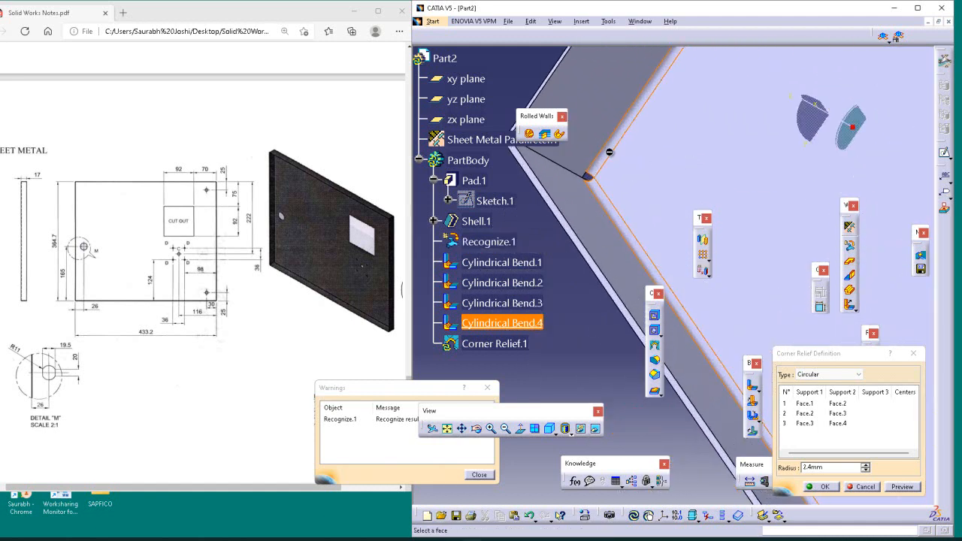
pyautogui.click(604, 201)
pyautogui.click(604, 201)
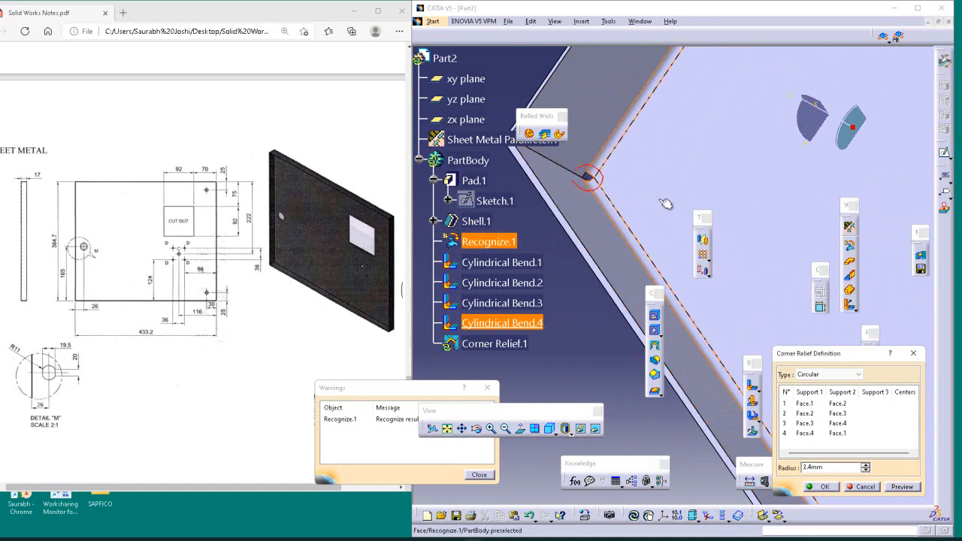
pyautogui.click(825, 486)
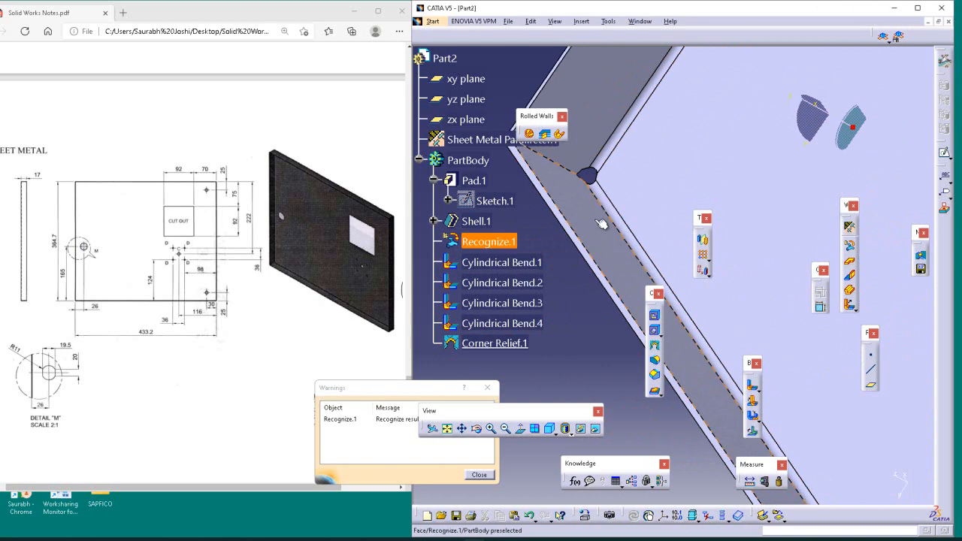
# Step: Orbit to a view of the whole plate and dismiss both warning windows about the wall recognition
pyautogui.moveTo(601, 219); pyautogui.dragTo(815, 319, button='middle')
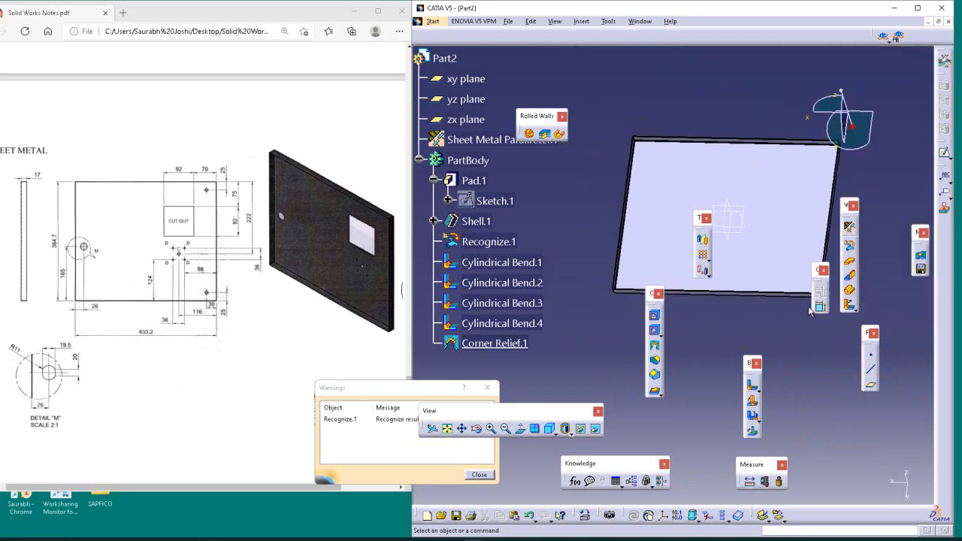
pyautogui.moveTo(578, 296); pyautogui.dragTo(664, 268, button='middle')
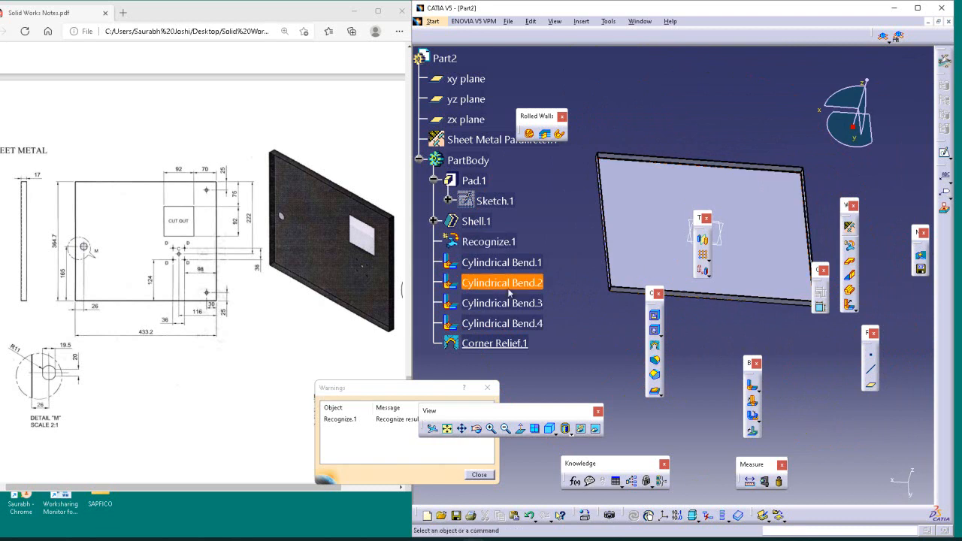
pyautogui.click(372, 393)
pyautogui.moveTo(372, 393); pyautogui.dragTo(516, 358)
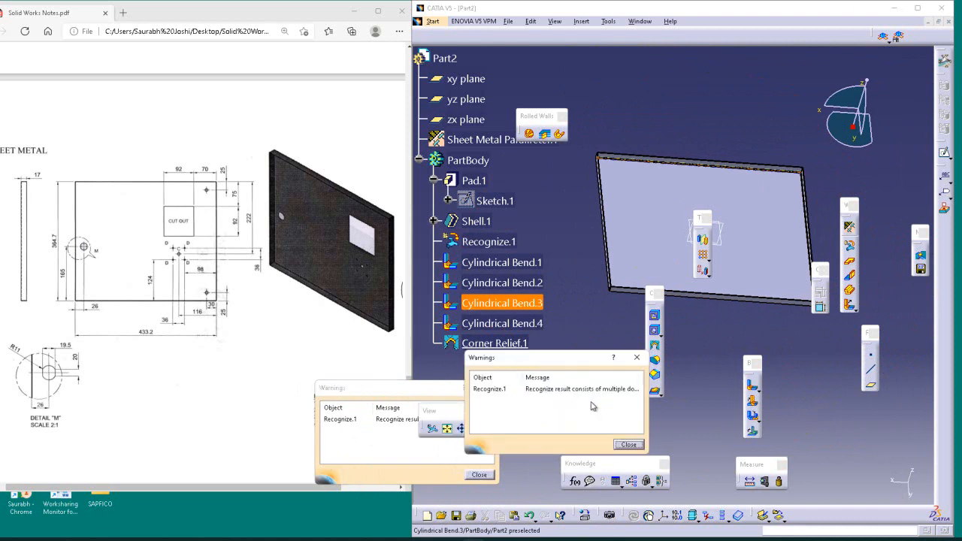
pyautogui.click(628, 445)
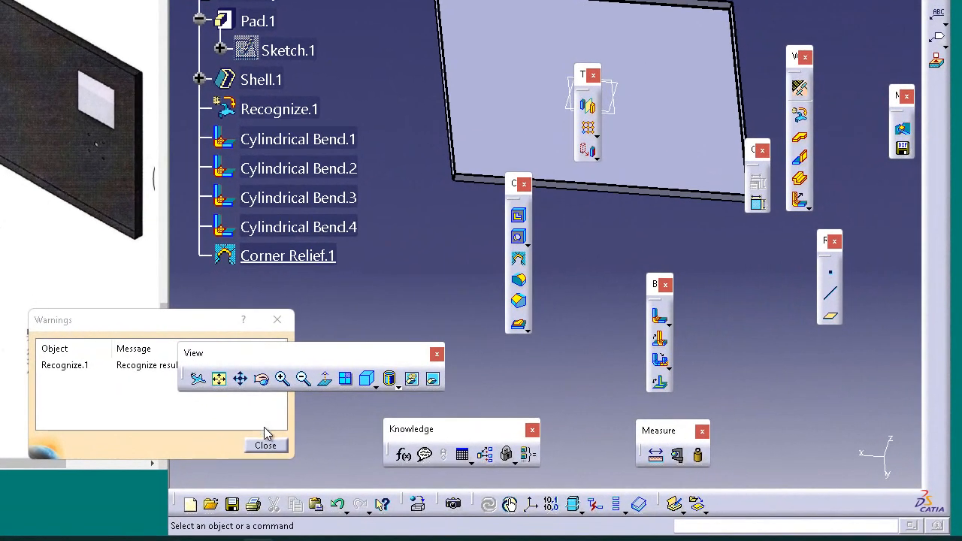
pyautogui.click(274, 448)
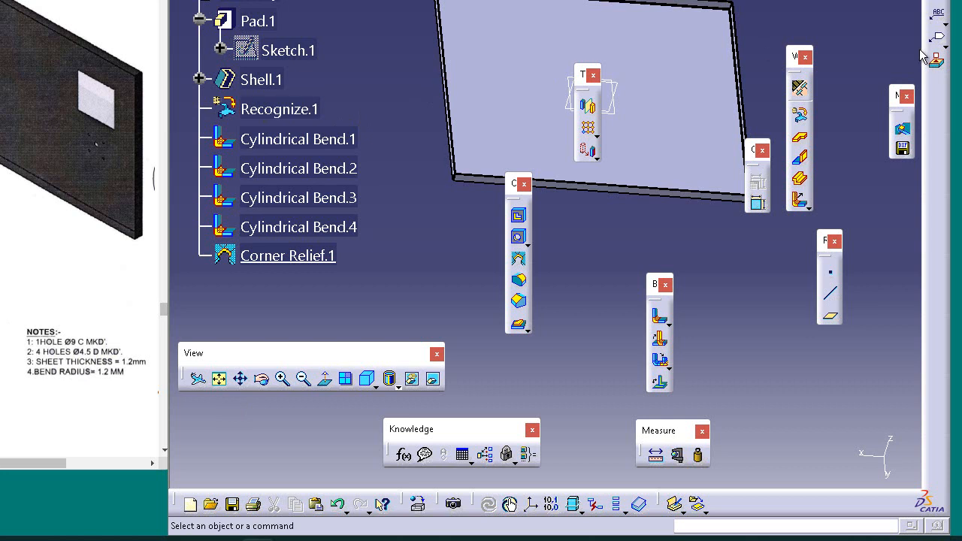
# Step: Begin a 9 mm diameter hole near a corner of the plate's large face and open its positioning sketch
pyautogui.click(527, 245)
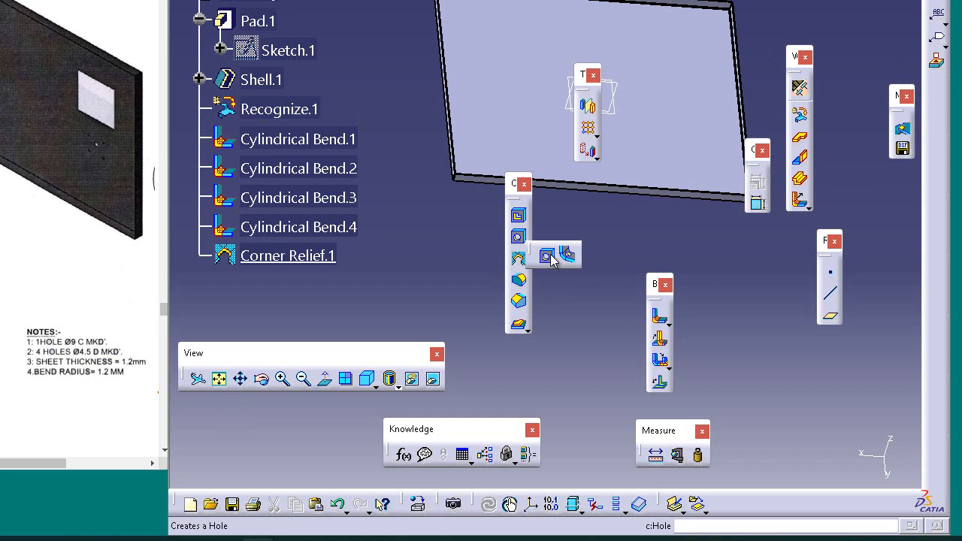
pyautogui.click(550, 256)
pyautogui.click(688, 32)
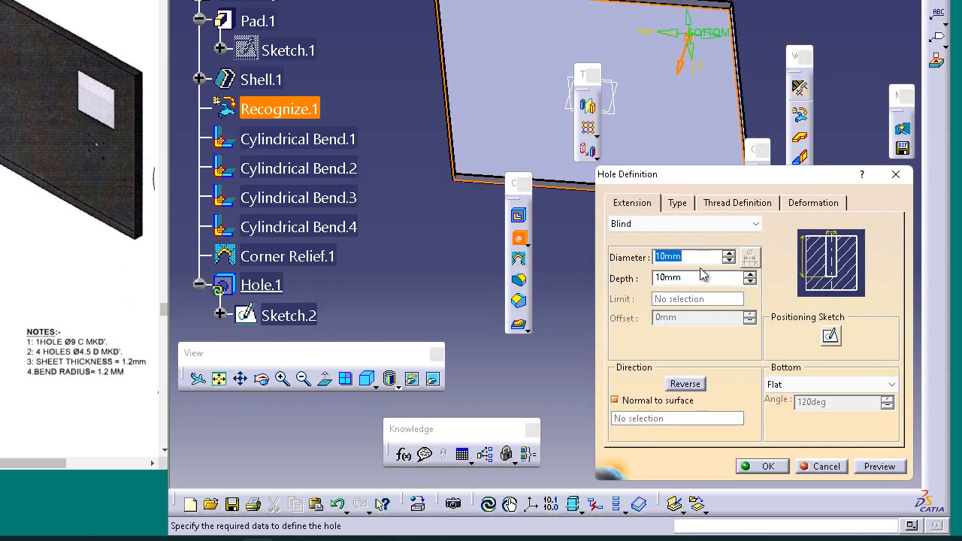
pyautogui.write('9')
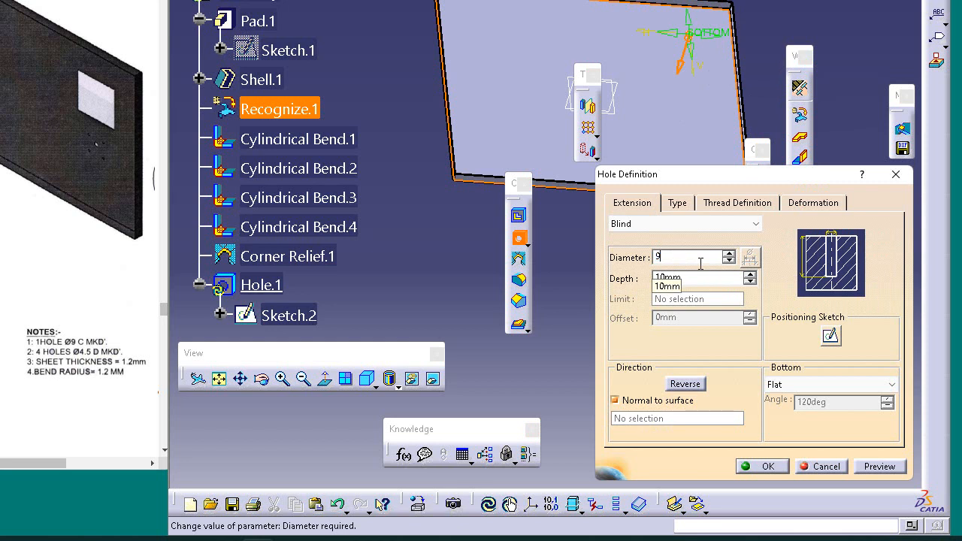
pyautogui.press('Return')
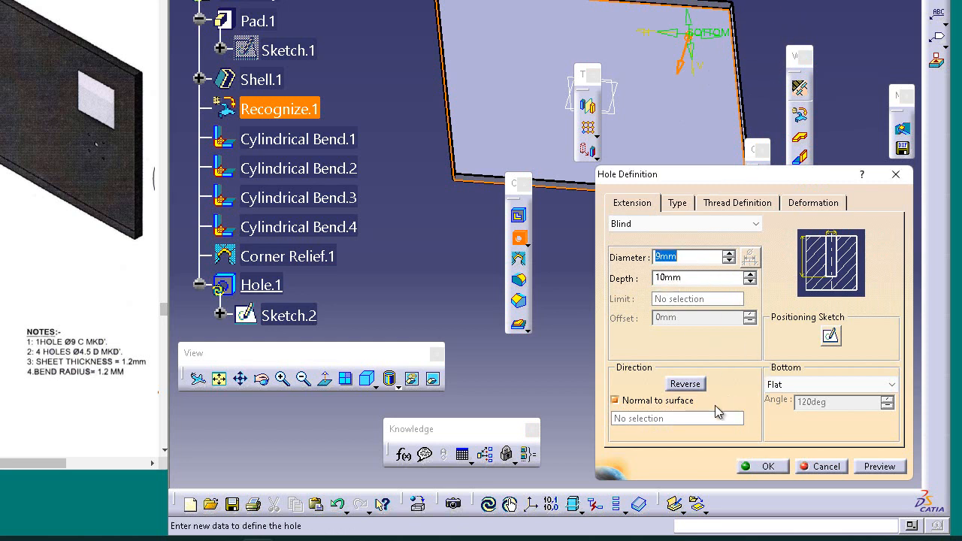
pyautogui.click(827, 337)
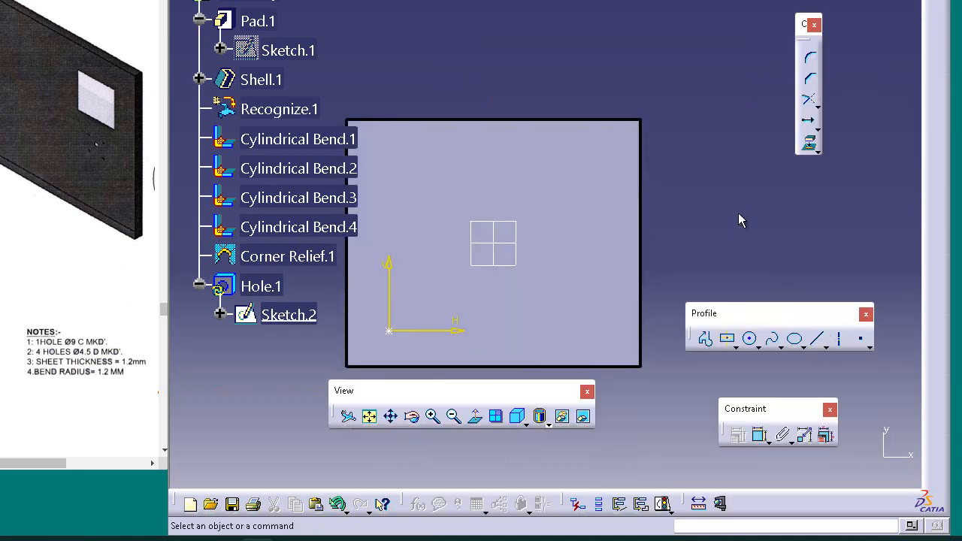
# Step: Constrain the hole's centre point 30 mm from the plate's nearest vertical edge
pyautogui.moveTo(717, 223); pyautogui.dragTo(758, 142, button='middle')
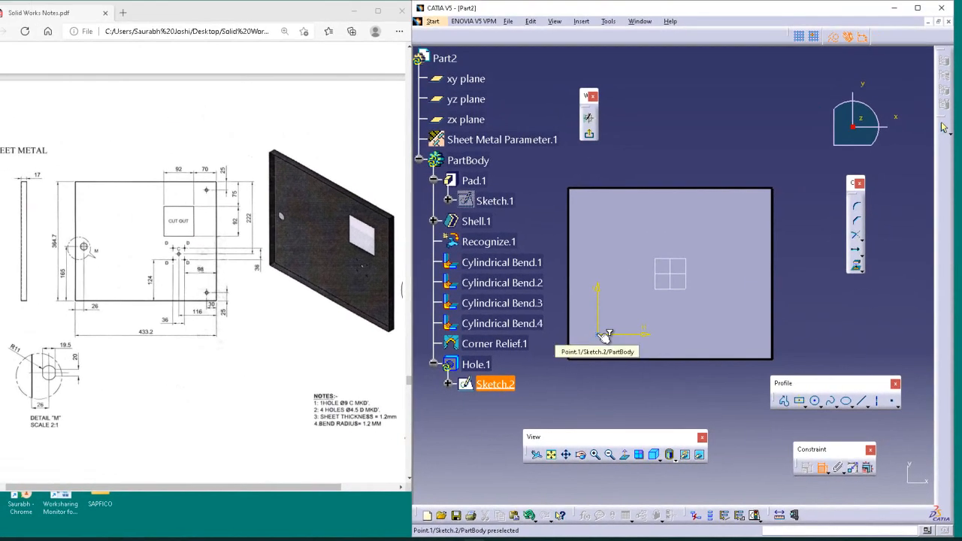
pyautogui.click(603, 335)
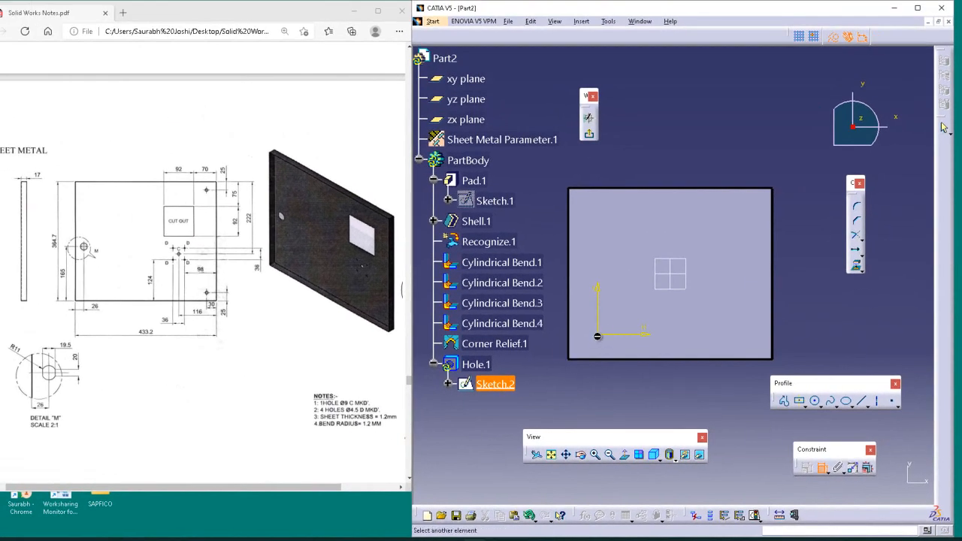
pyautogui.click(570, 336)
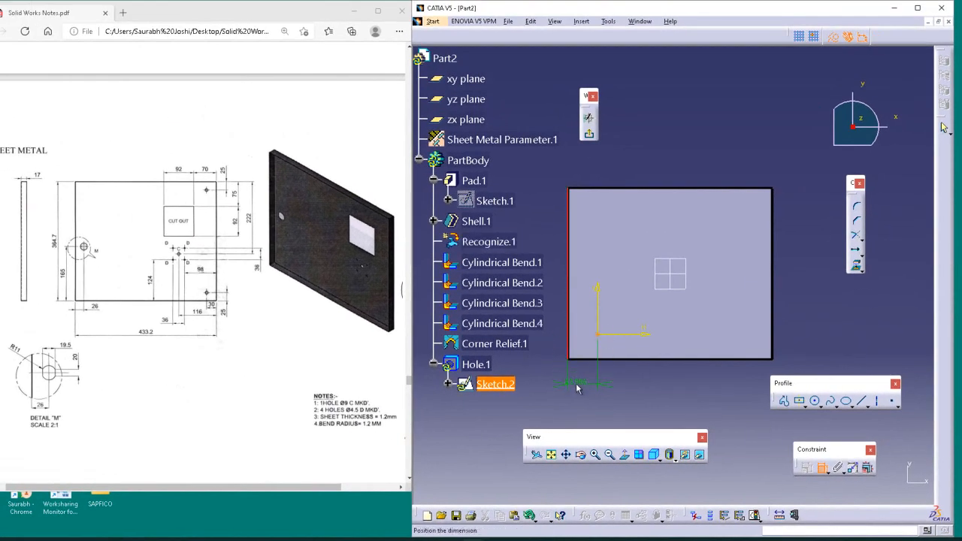
pyautogui.click(586, 388)
pyautogui.doubleClick(585, 385)
pyautogui.write('30')
pyautogui.press('Return')
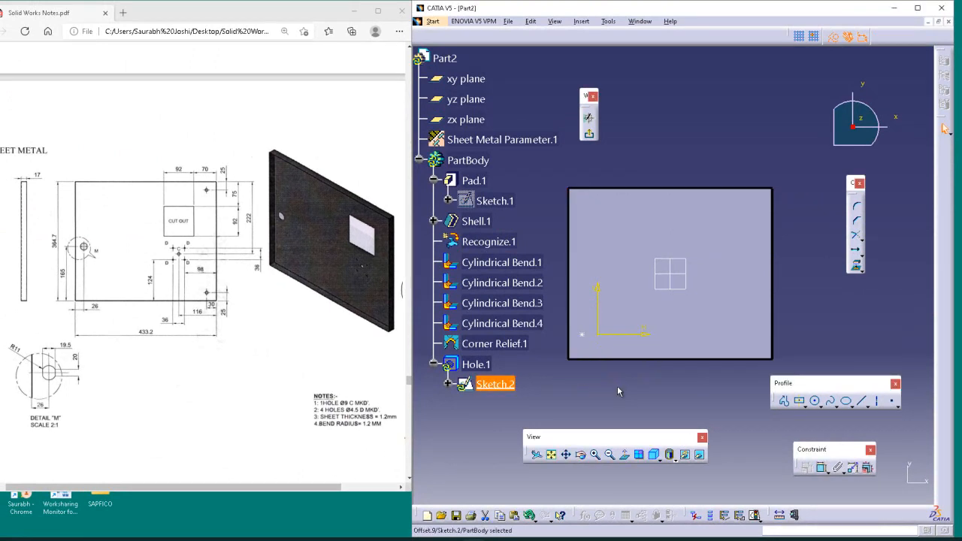
# Step: Try to dimension the distance between the hole's centre point and the plate's lower edge
pyautogui.click(822, 467)
pyautogui.click(581, 334)
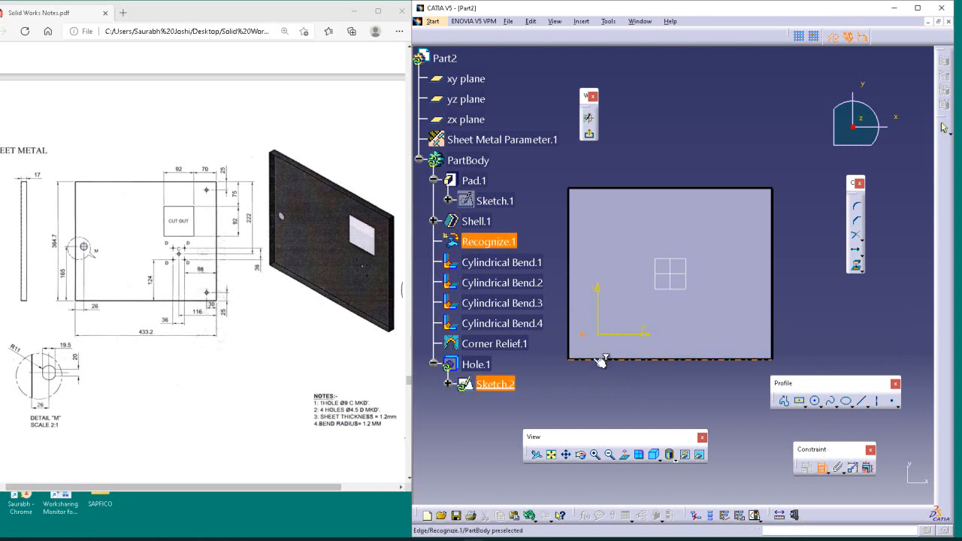
pyautogui.click(594, 358)
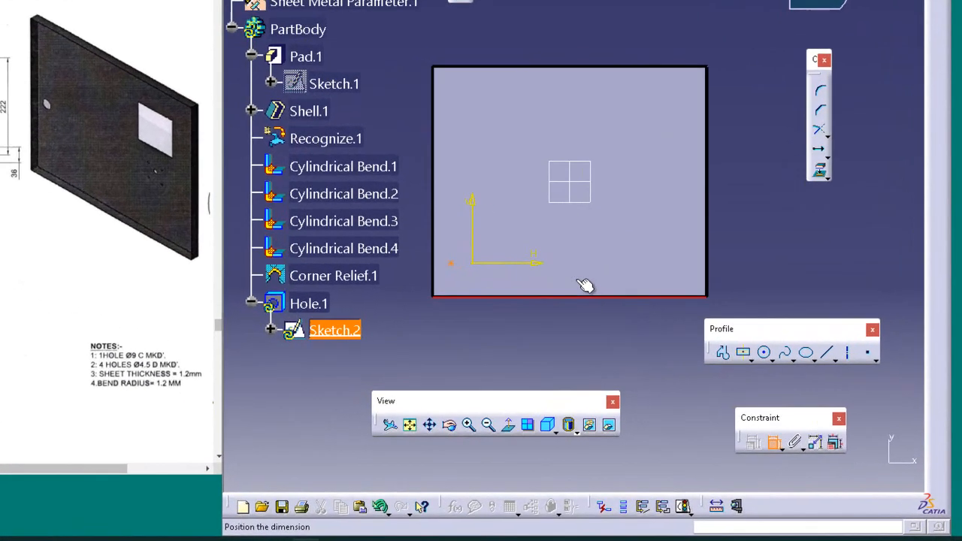
pyautogui.click(578, 281)
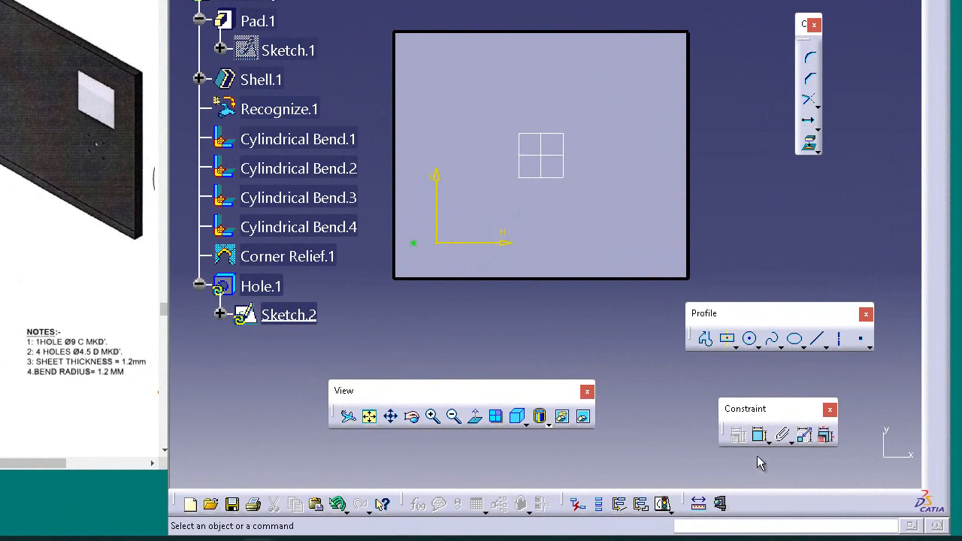
pyautogui.click(758, 434)
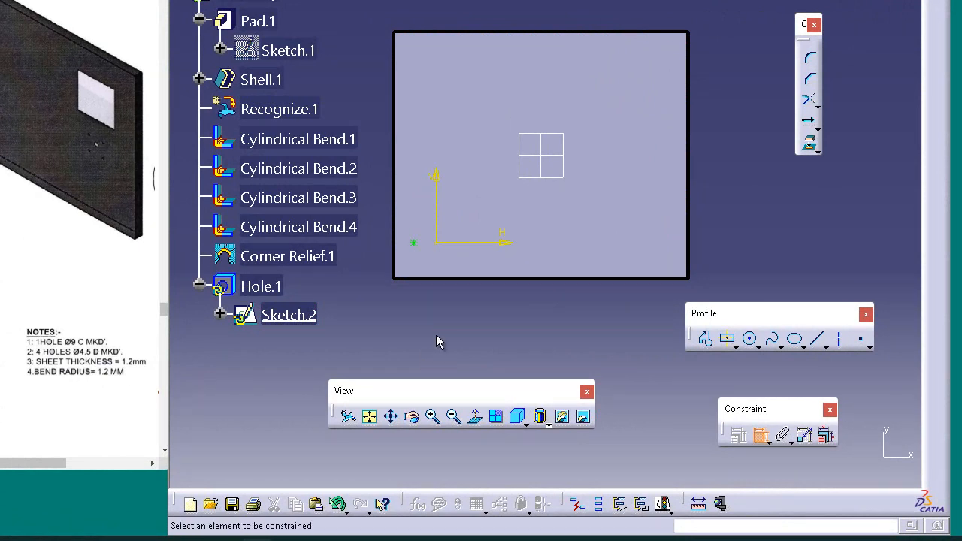
pyautogui.click(416, 245)
pyautogui.click(452, 279)
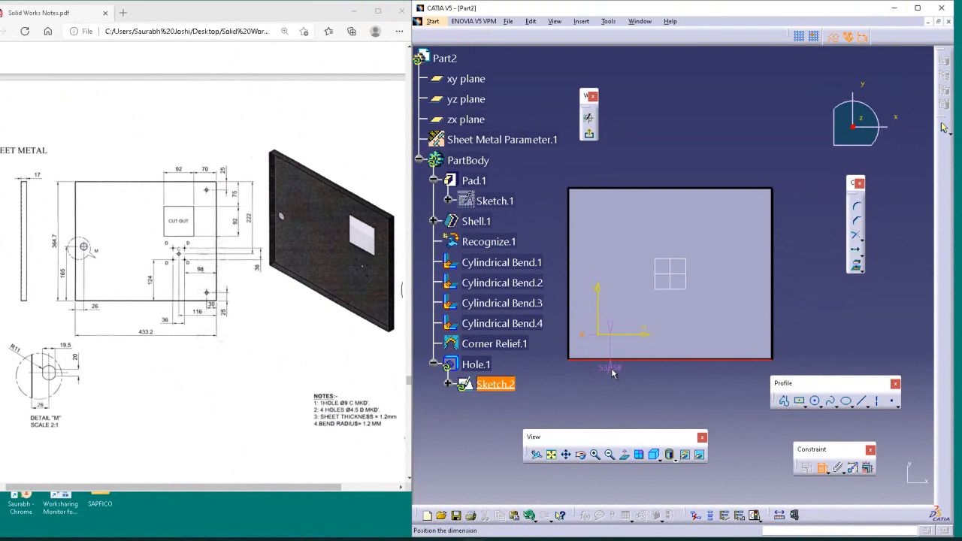
pyautogui.click(612, 372)
# Step: Try to dimension the hole point from the plate's side wall in a tilted view, then cancel and exit the sketch
pyautogui.moveTo(663, 302); pyautogui.dragTo(762, 188, button='middle')
pyautogui.click(821, 467)
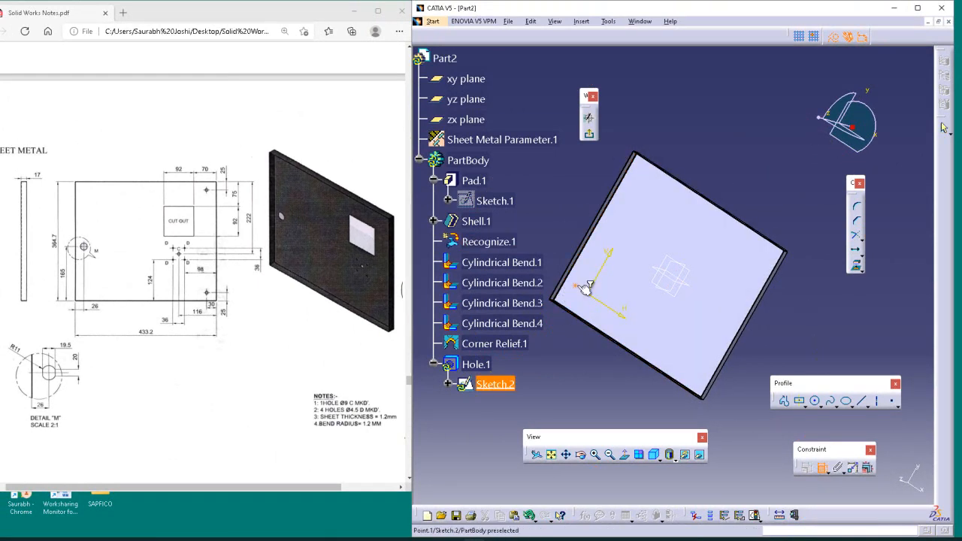
pyautogui.click(577, 258)
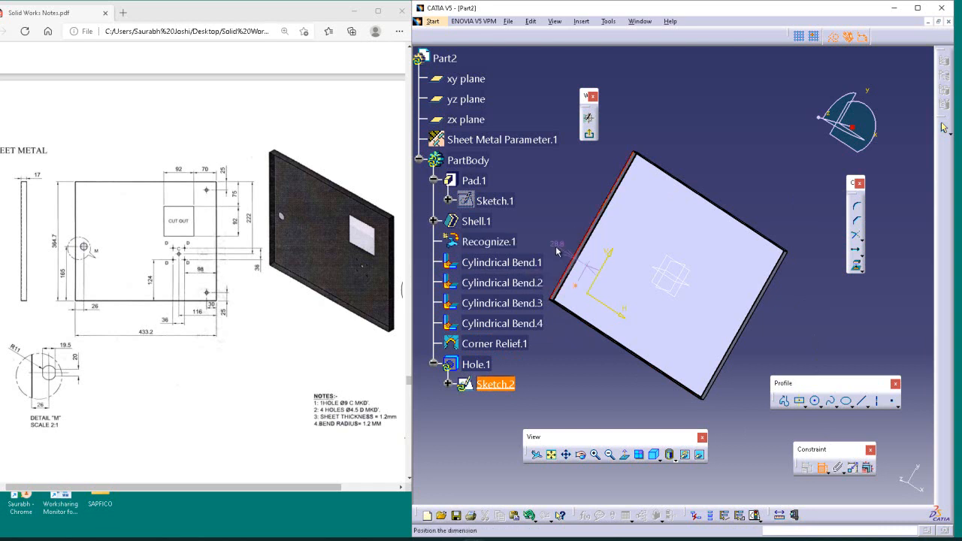
pyautogui.press('Escape')
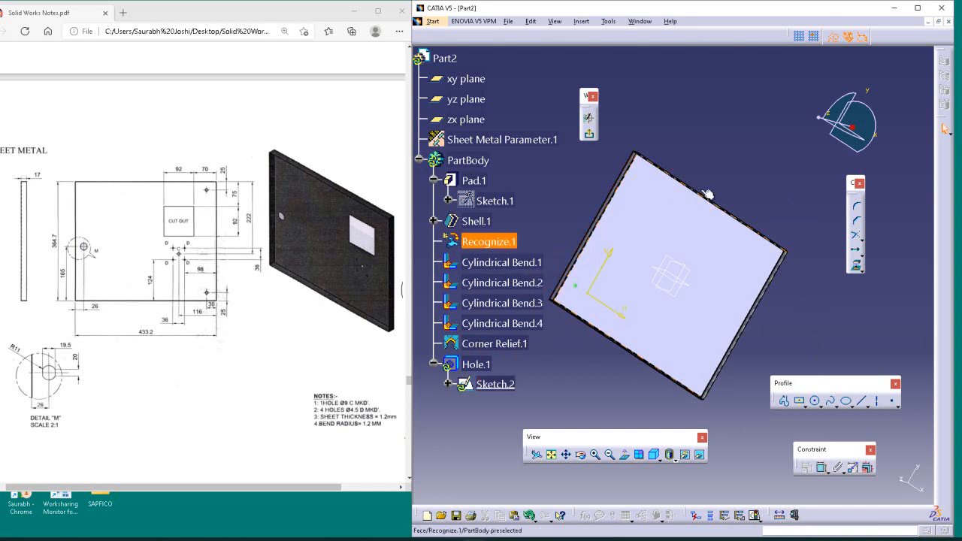
pyautogui.click(588, 133)
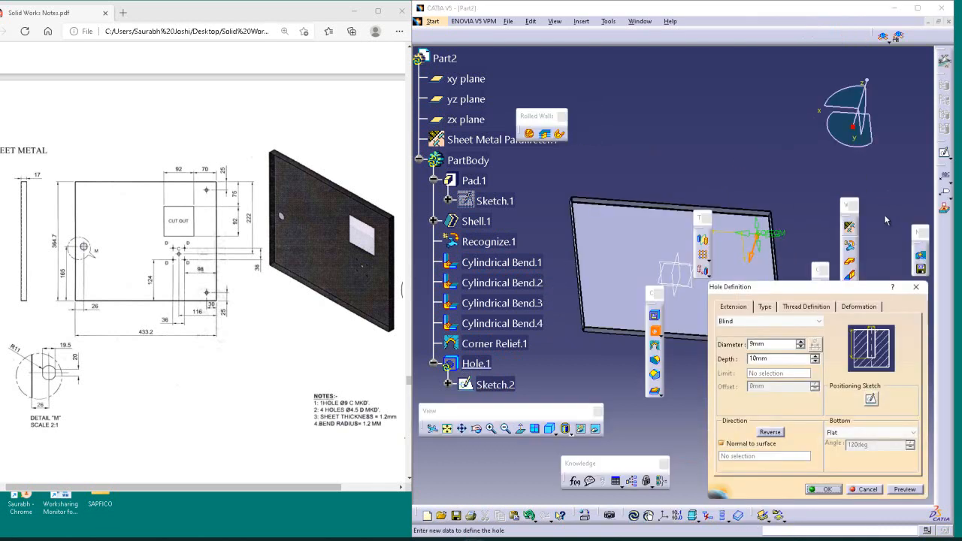
# Step: Reopen and exit the hole's positioning sketch, then cancel the hole definition
pyautogui.click(870, 398)
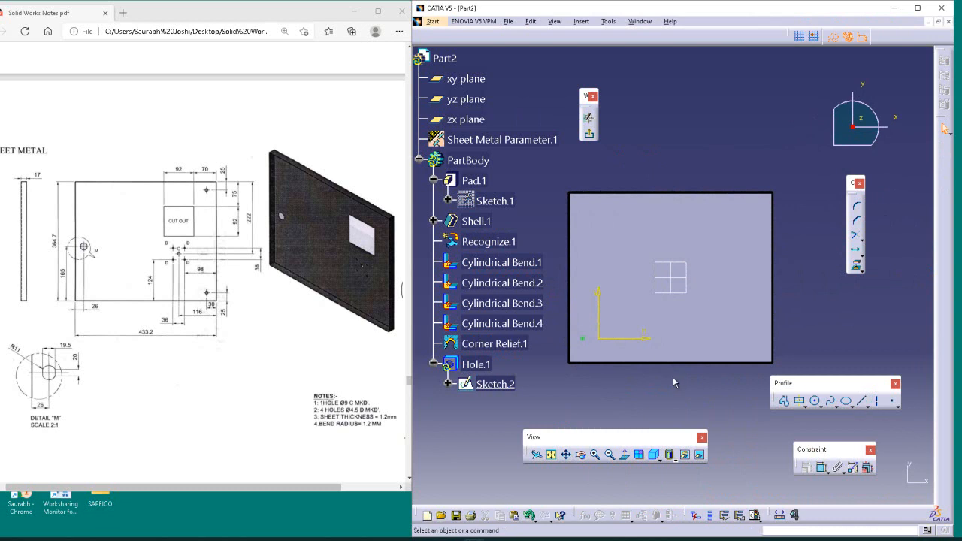
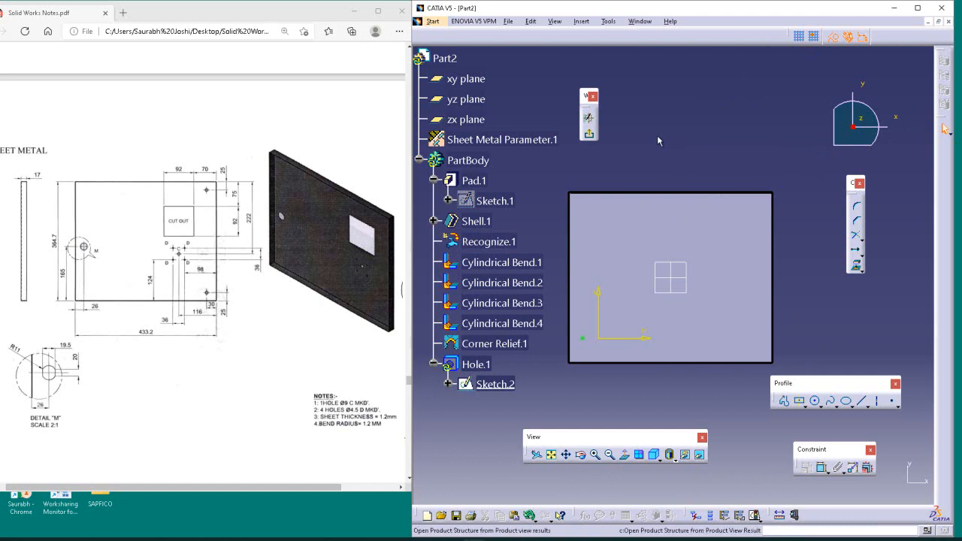
pyautogui.click(589, 133)
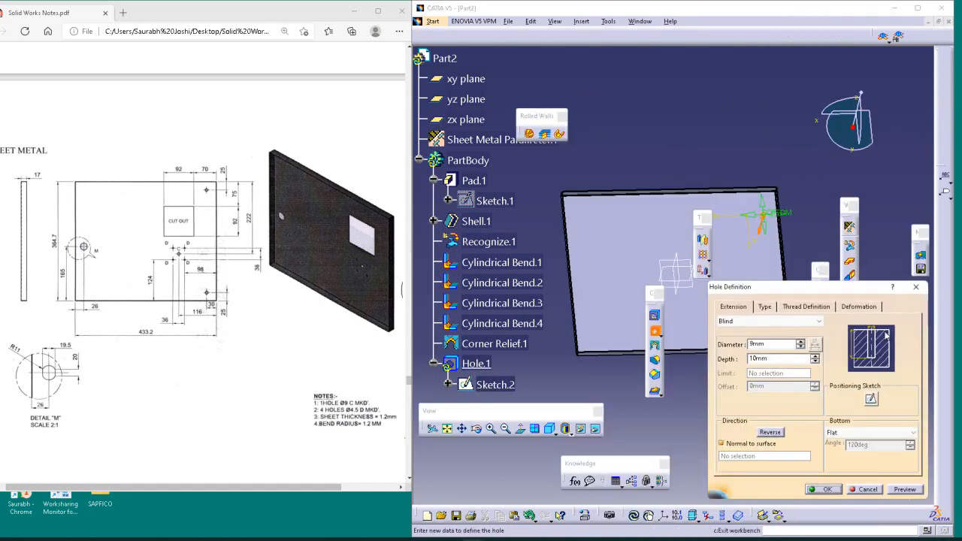
pyautogui.click(866, 490)
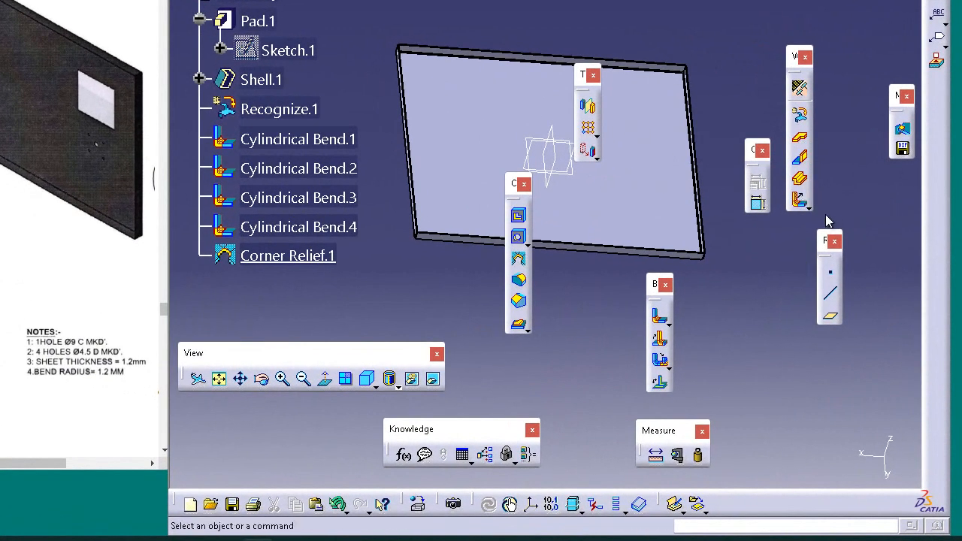
# Step: Start a new 9 mm diameter hole on the plate's large face and open its positioning sketch
pyautogui.click(519, 239)
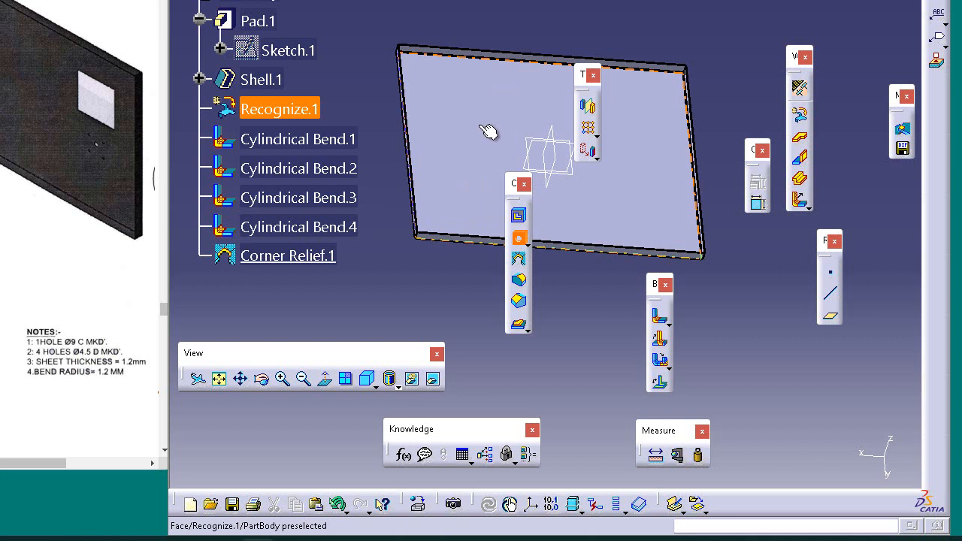
pyautogui.click(473, 160)
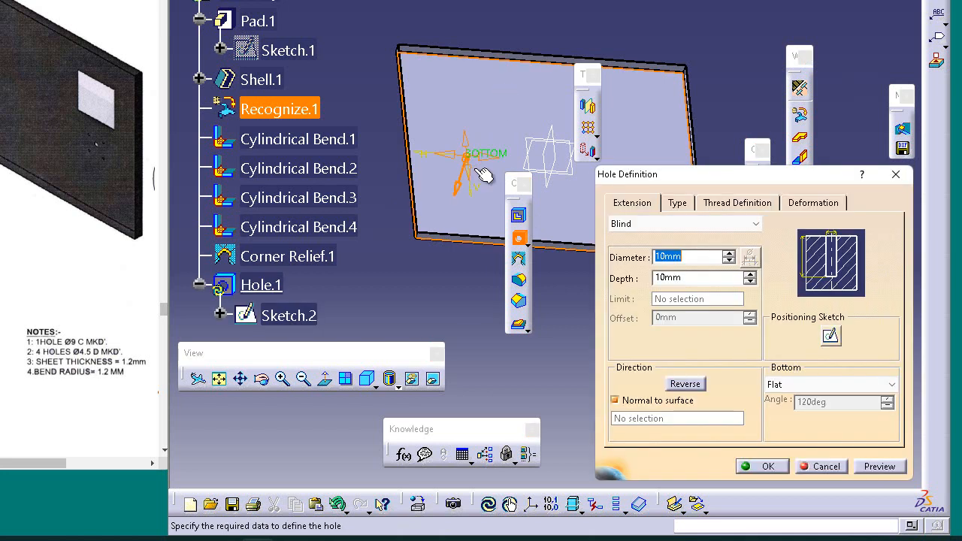
pyautogui.write('9')
pyautogui.press('Return')
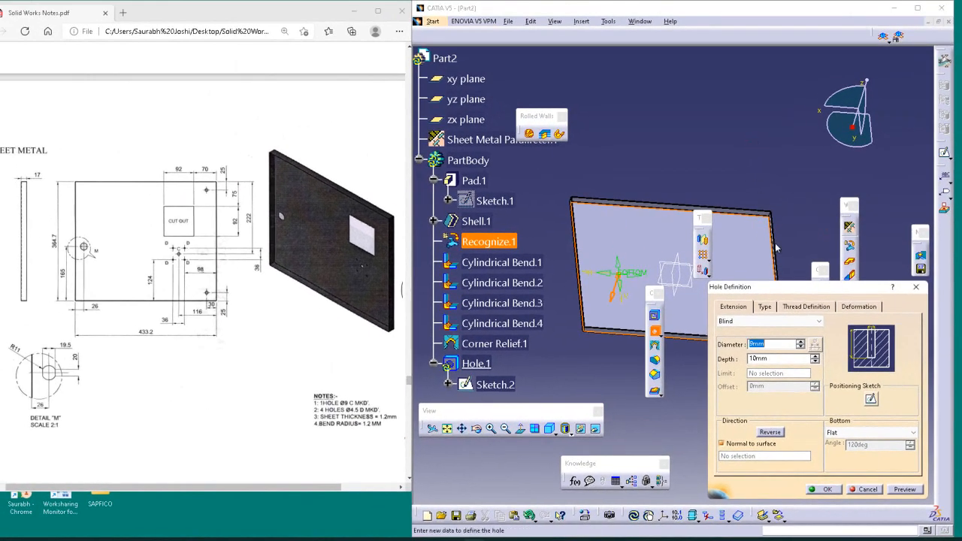
pyautogui.click(871, 398)
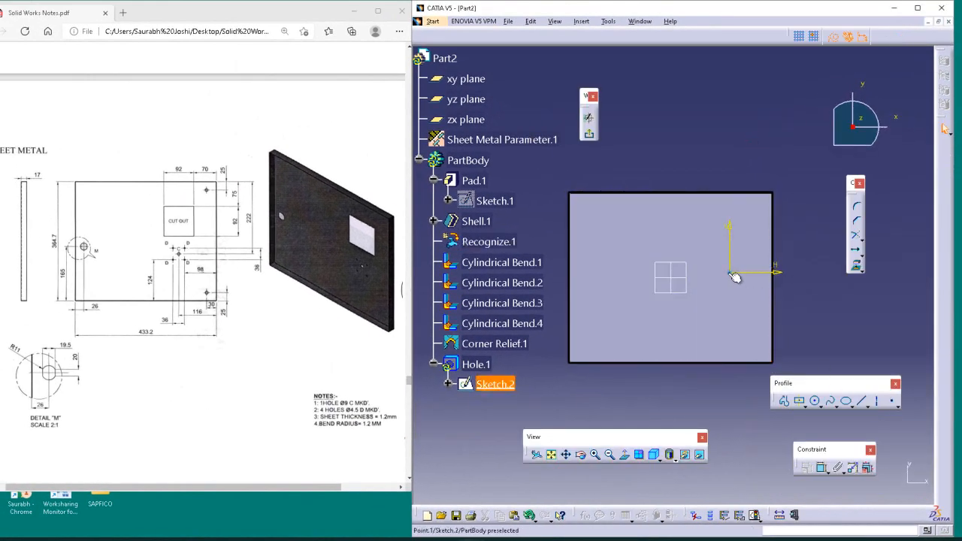
# Step: Constrain the hole's centre point 30 mm from the plate's nearest vertical edge in the new sketch
pyautogui.click(779, 292)
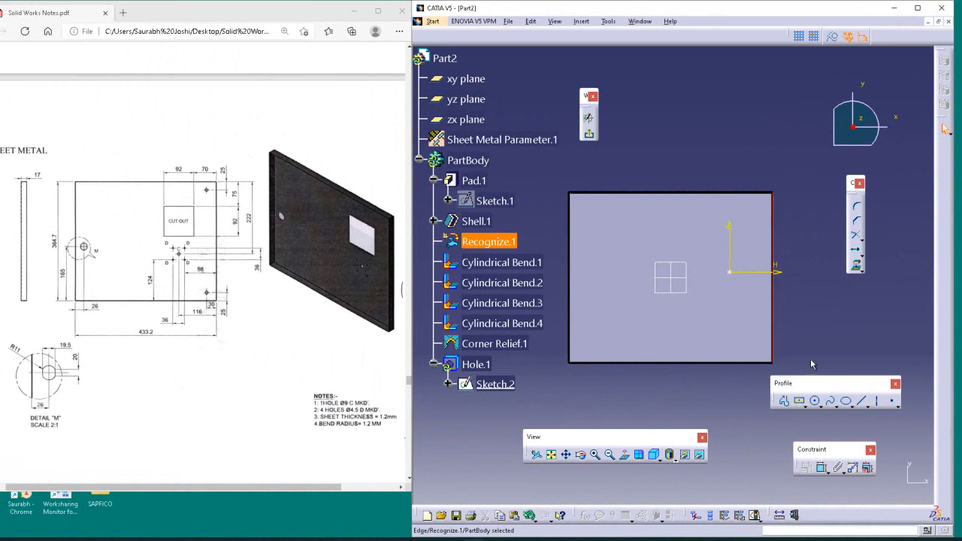
pyautogui.click(821, 468)
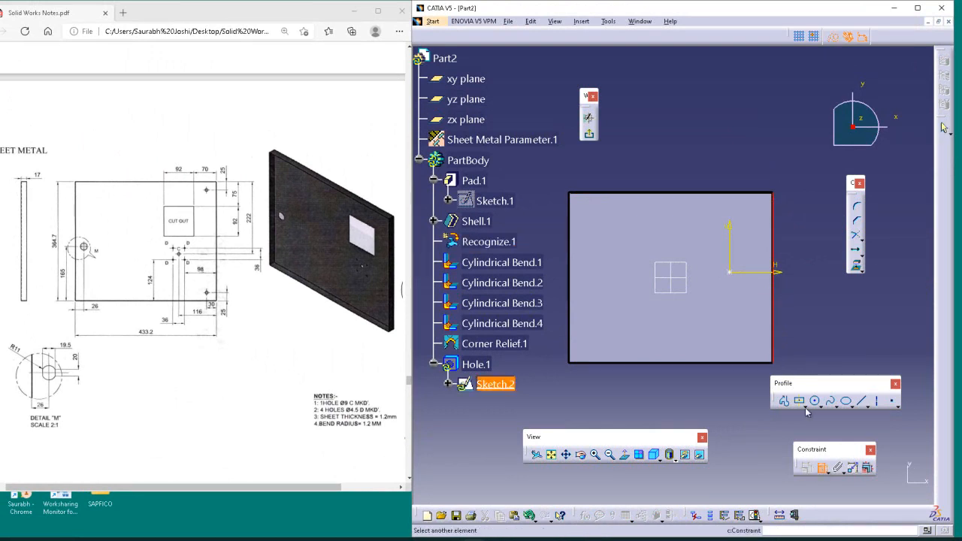
pyautogui.click(730, 274)
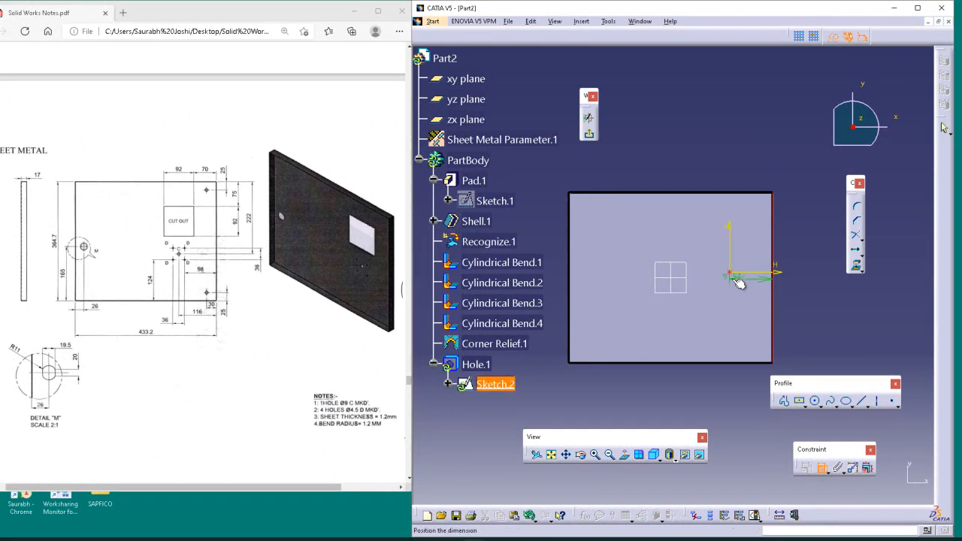
pyautogui.click(748, 397)
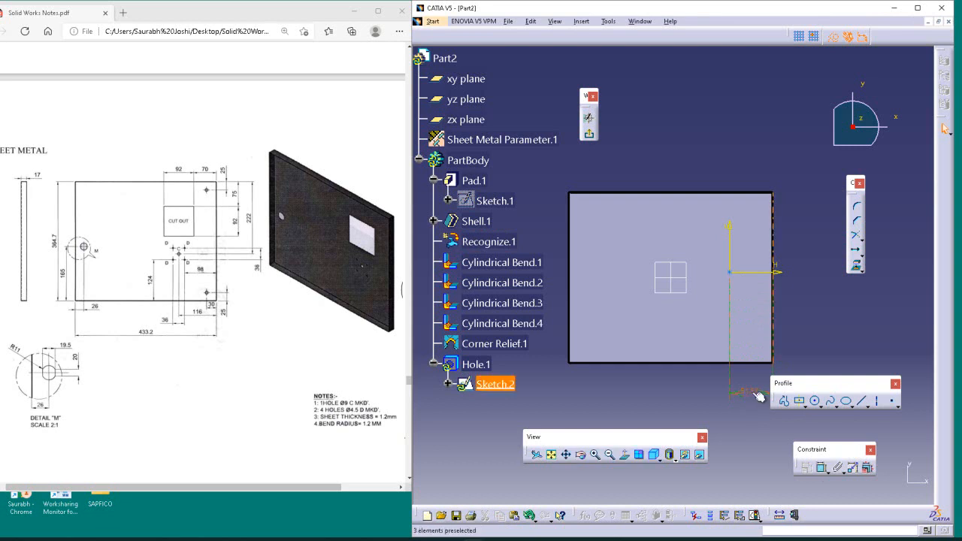
pyautogui.doubleClick(754, 399)
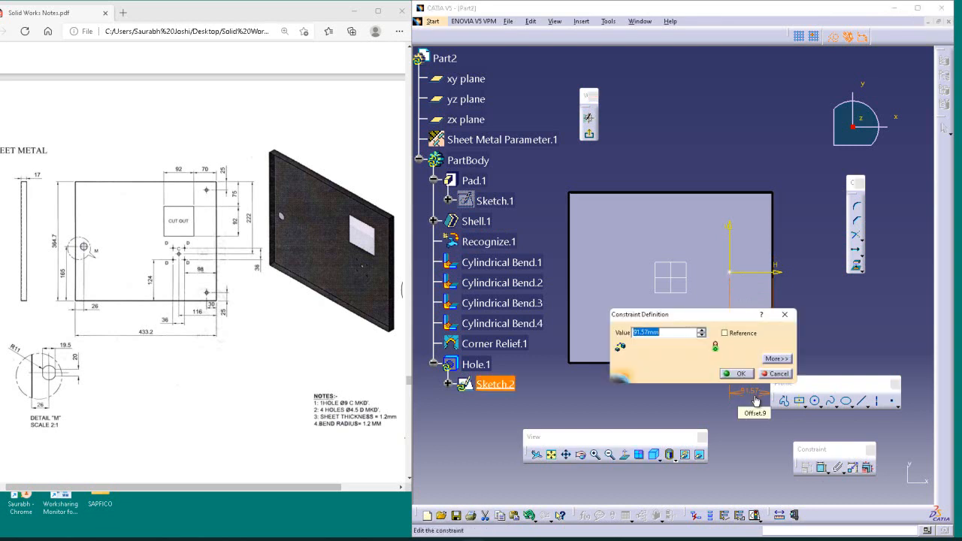
pyautogui.write('30')
pyautogui.press('Return')
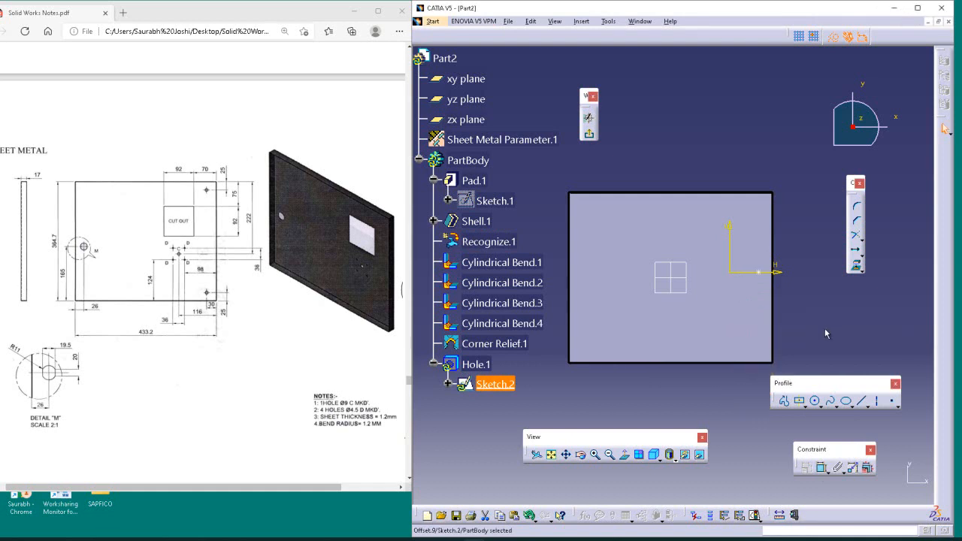
# Step: Constrain the hole's centre point 25 mm from the plate's upper edge
pyautogui.click(821, 468)
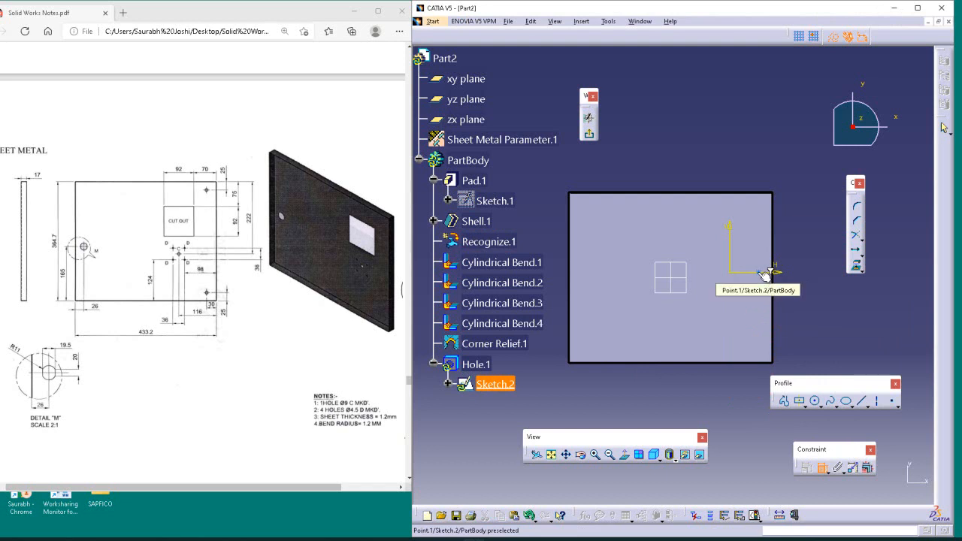
pyautogui.click(769, 194)
pyautogui.click(795, 236)
pyautogui.doubleClick(797, 238)
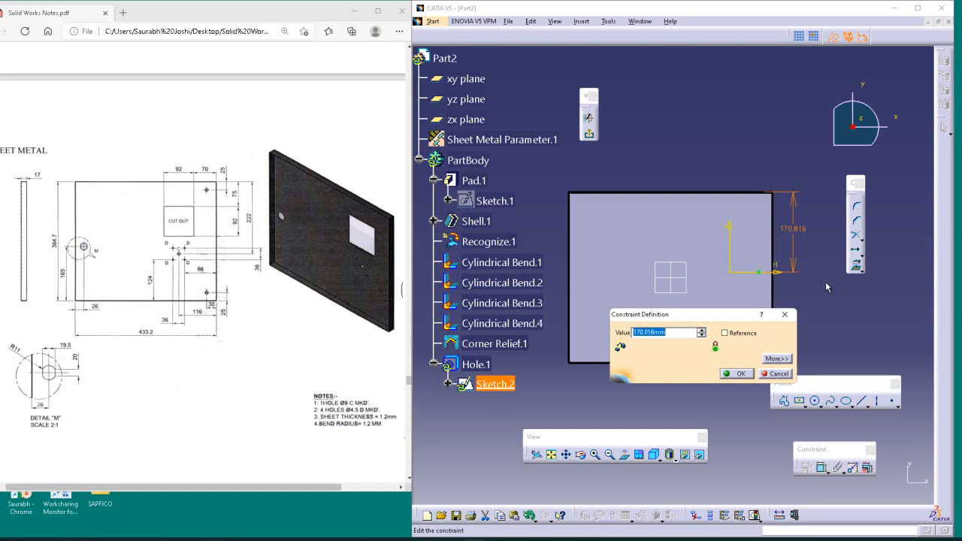
pyautogui.write('25')
pyautogui.press('Return')
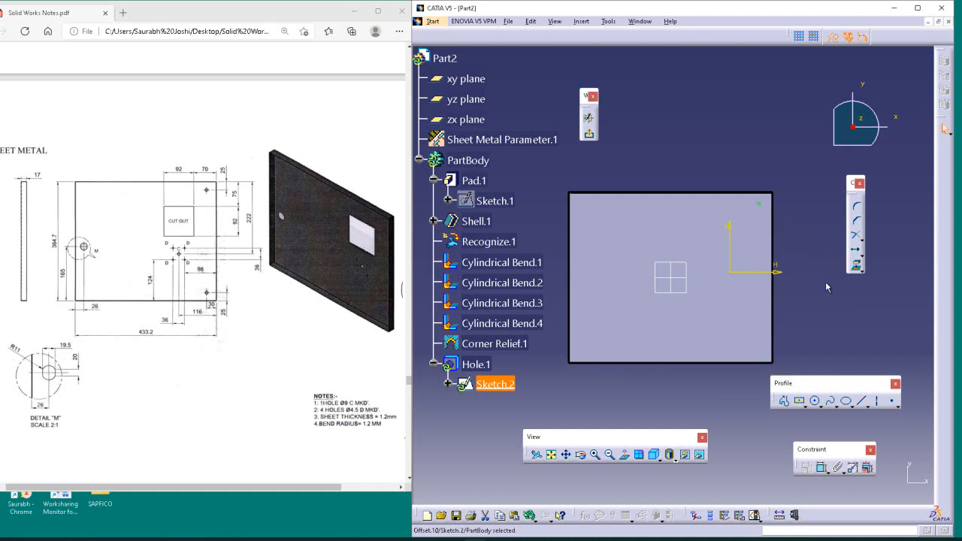
# Step: Leave the positioning sketch and create the 9 mm diameter blind hole with 10 mm depth in the panel
pyautogui.moveTo(730, 158); pyautogui.dragTo(749, 151, button='middle')
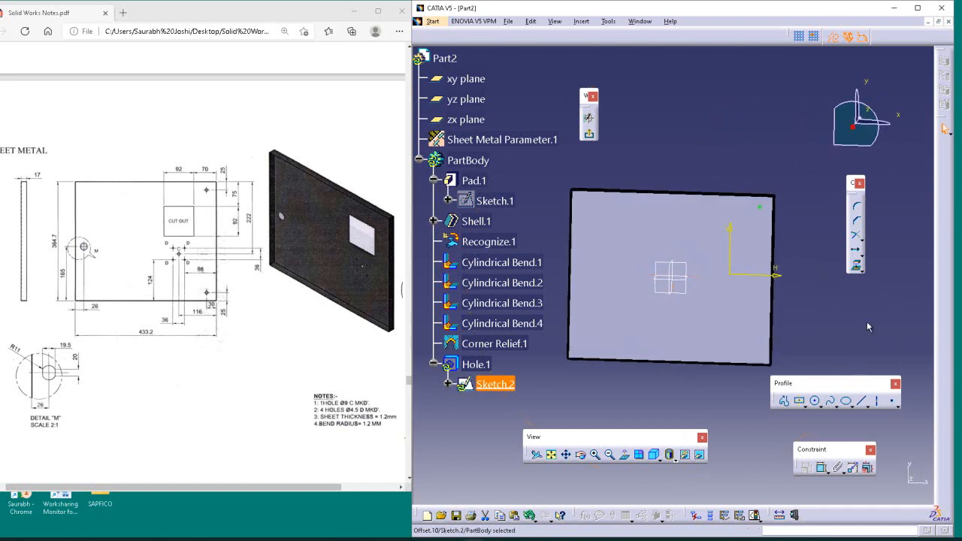
pyautogui.click(588, 133)
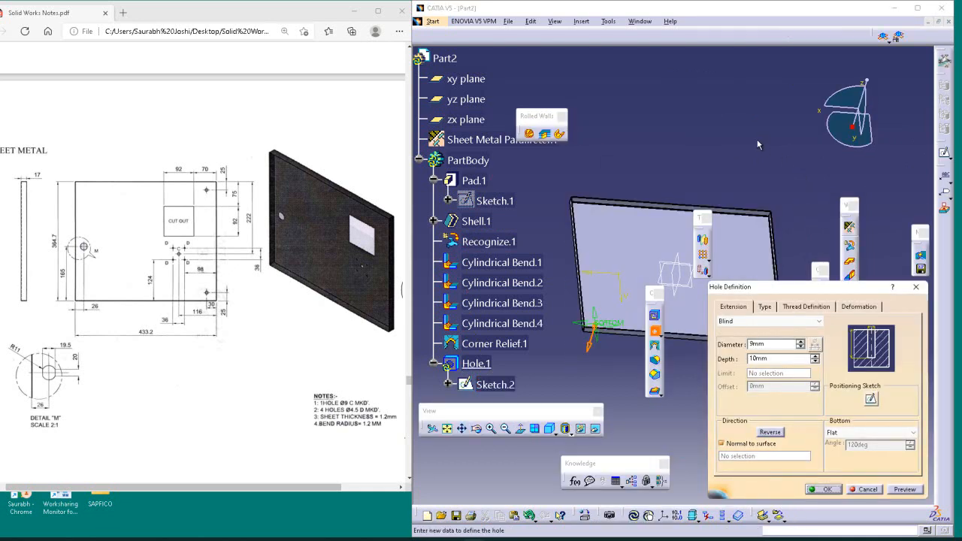
pyautogui.click(828, 490)
pyautogui.moveTo(788, 338); pyautogui.dragTo(836, 505, button='middle')
pyautogui.moveTo(555, 203); pyautogui.dragTo(694, 70, button='middle')
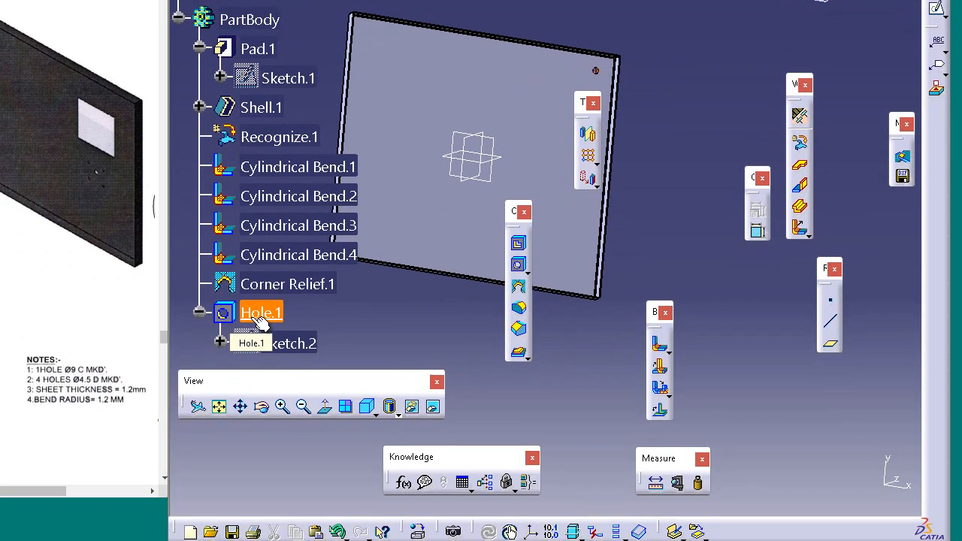
# Step: Try to duplicate the 9 mm hole by copying it and pasting it onto the panel face
pyautogui.hotkey('ctrl', 'c')
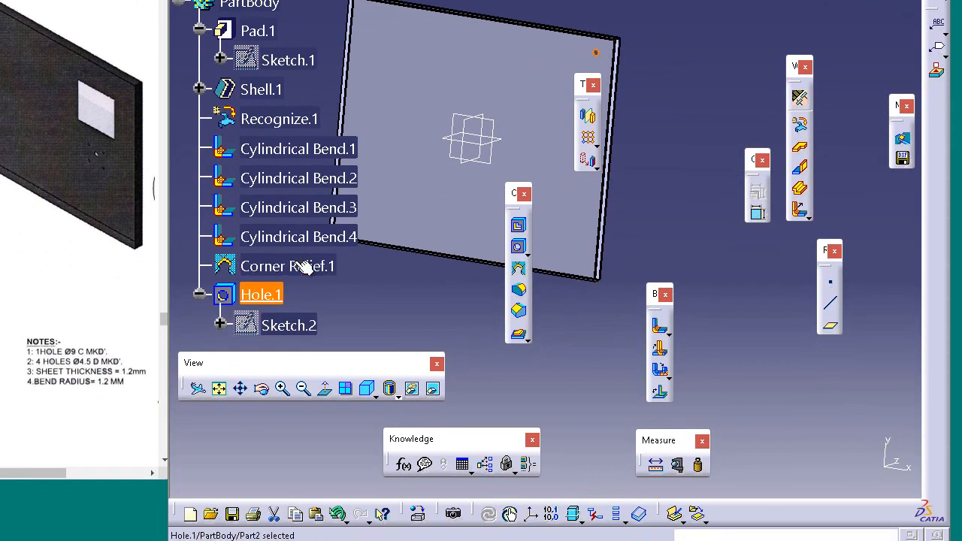
pyautogui.click(565, 211)
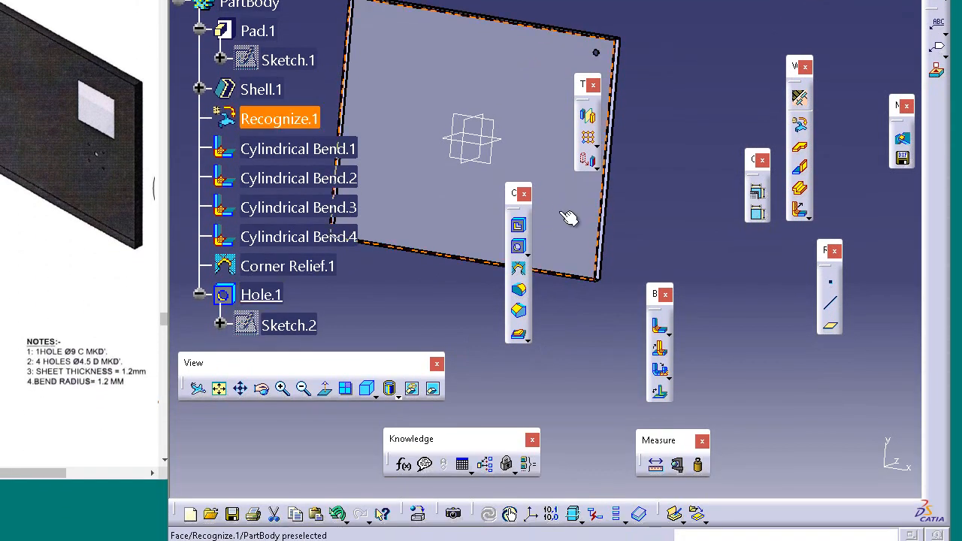
pyautogui.hotkey('ctrl', 'v')
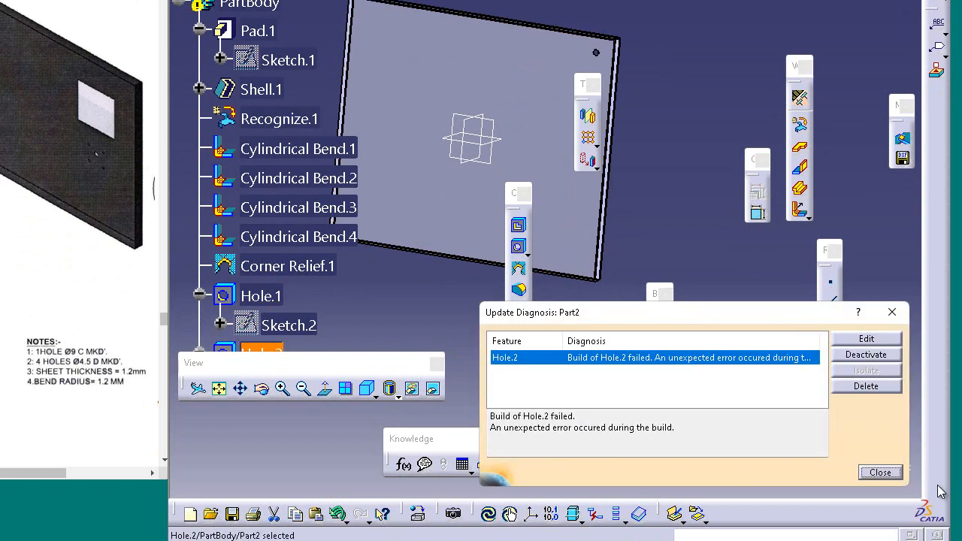
pyautogui.click(897, 474)
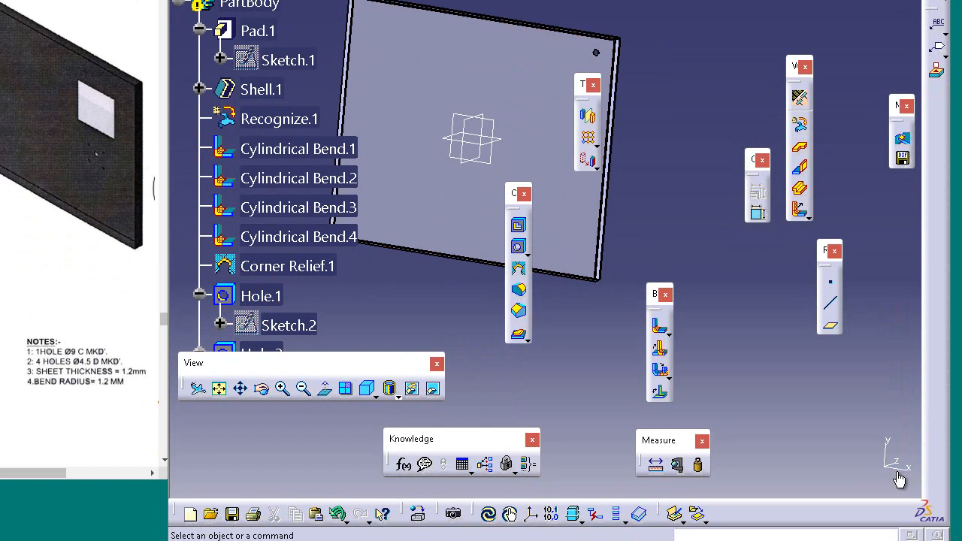
# Step: Try to edit the pasted hole's positioning sketch and return to the part
pyautogui.moveTo(232, 366); pyautogui.dragTo(500, 441)
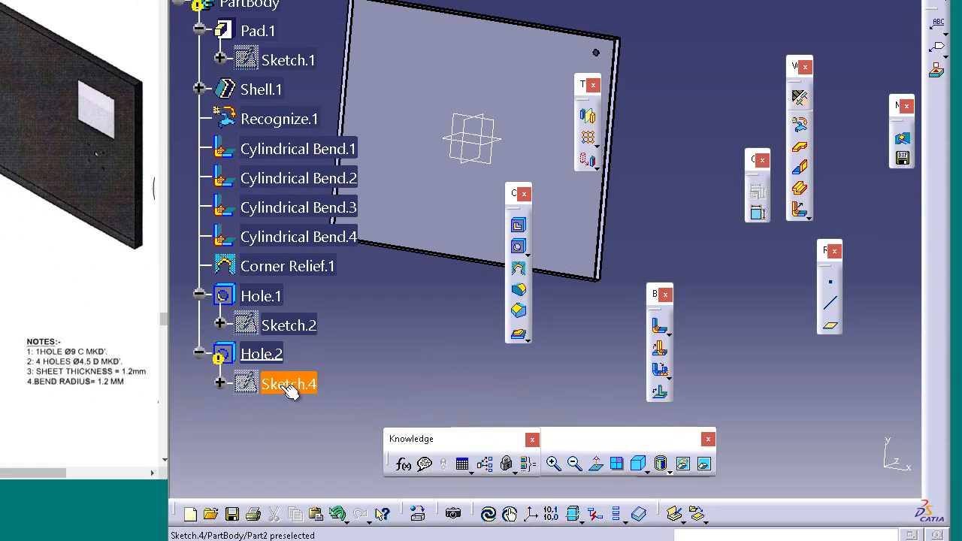
pyautogui.rightClick(283, 385)
pyautogui.moveTo(359, 375)
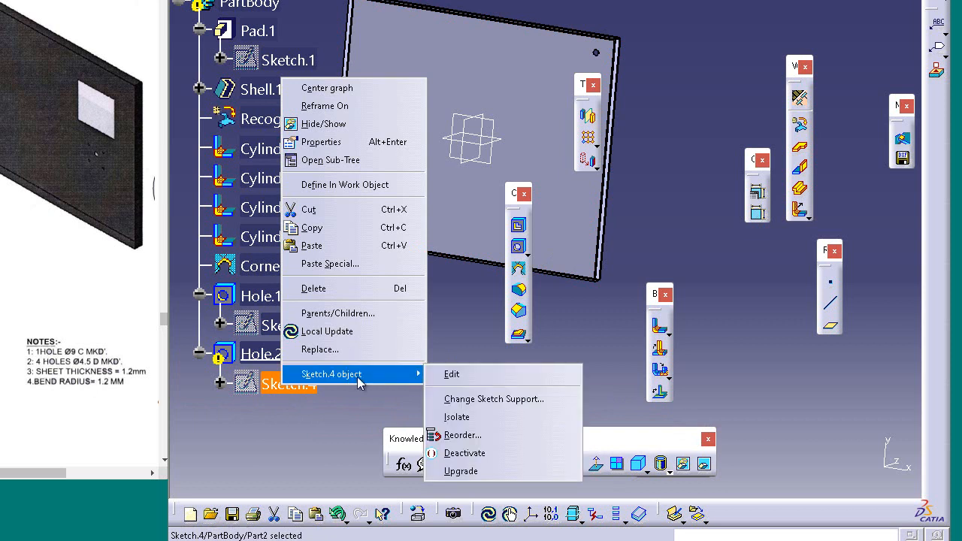
pyautogui.click(440, 369)
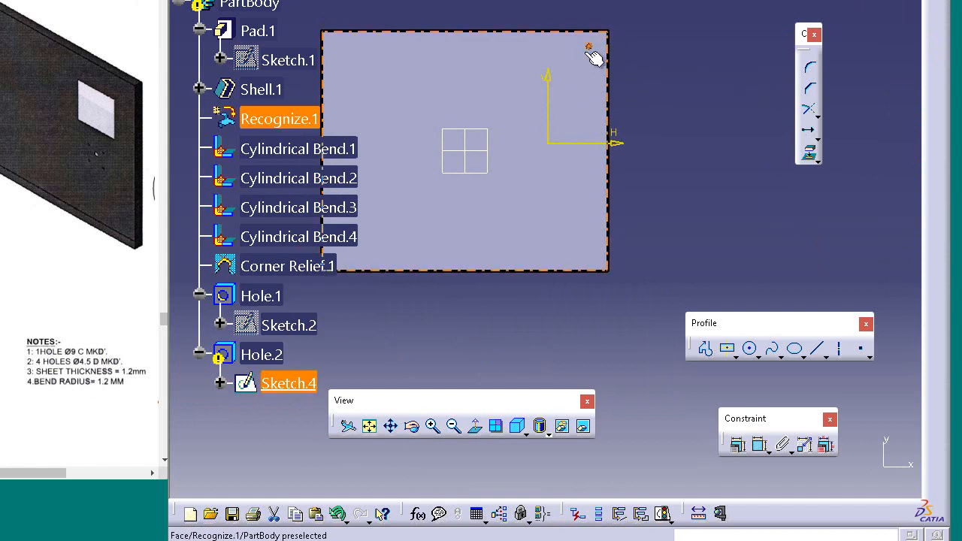
pyautogui.rightClick(276, 359)
pyautogui.moveTo(323, 339)
pyautogui.click(592, 386)
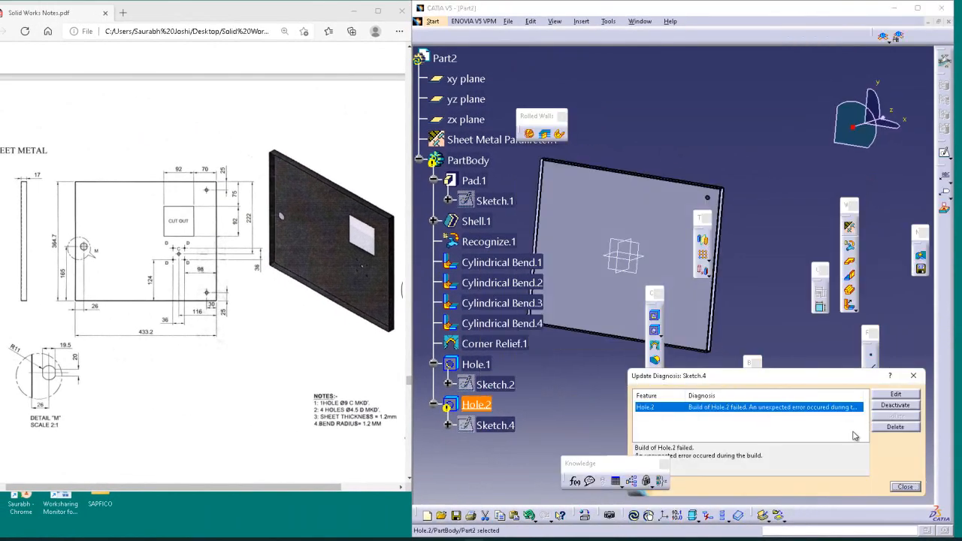
pyautogui.click(904, 486)
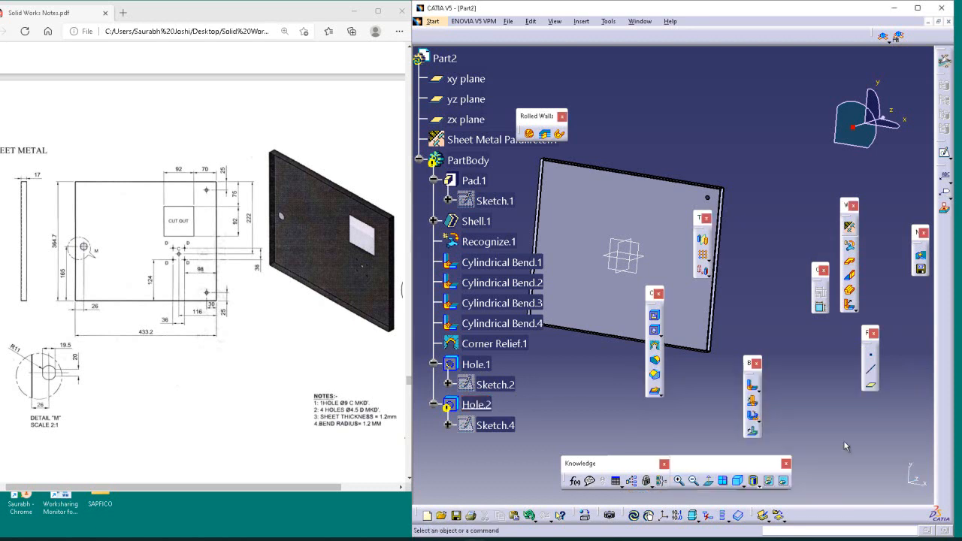
# Step: Delete the pasted hole copy together with its positioning sketch
pyautogui.click(475, 406)
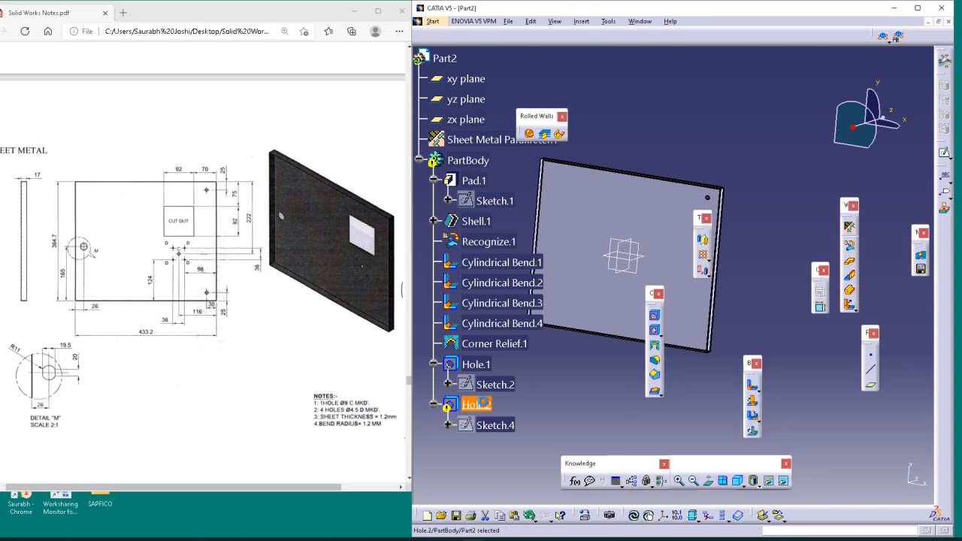
pyautogui.press('Delete')
pyautogui.click(877, 490)
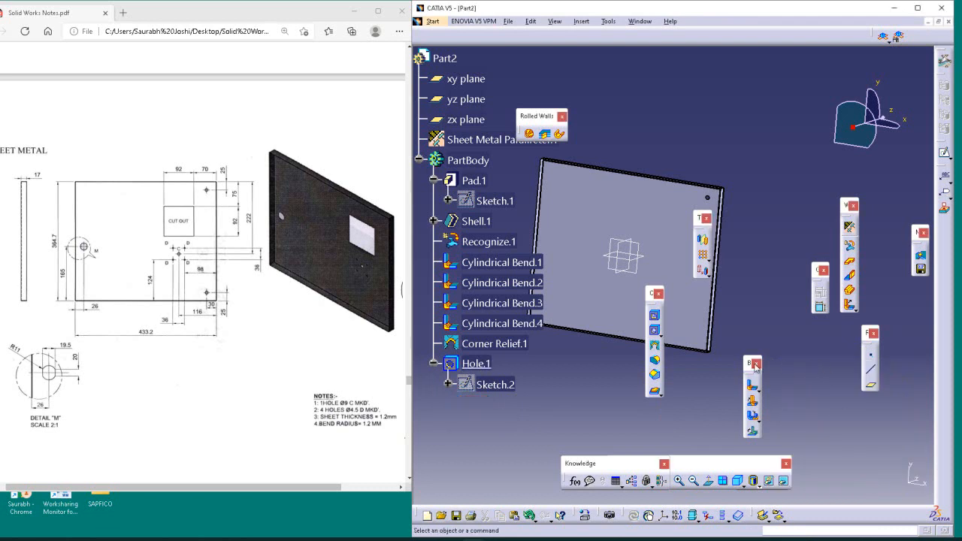
# Step: Start a standard sheet-metal cutout up to next and open its profile sketch on the panel's large face
pyautogui.click(654, 317)
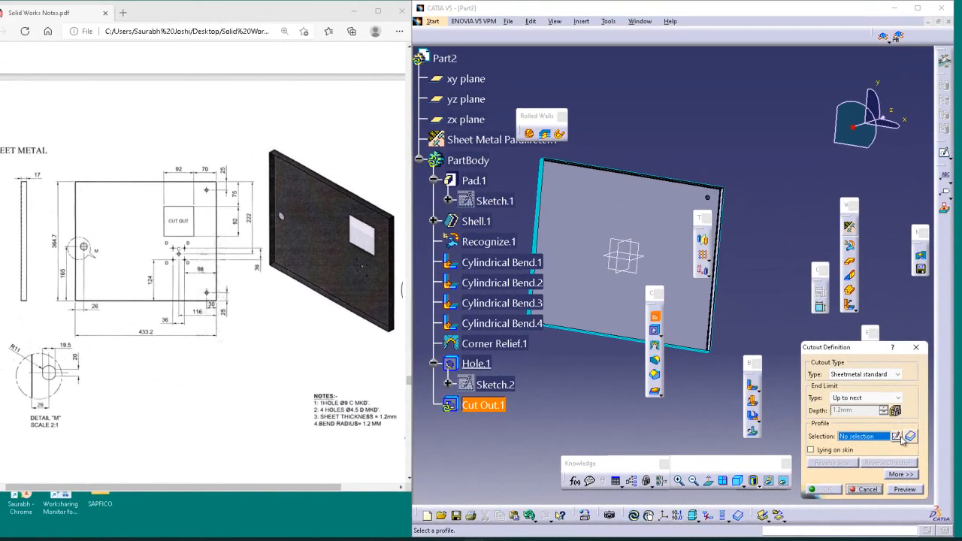
pyautogui.click(898, 437)
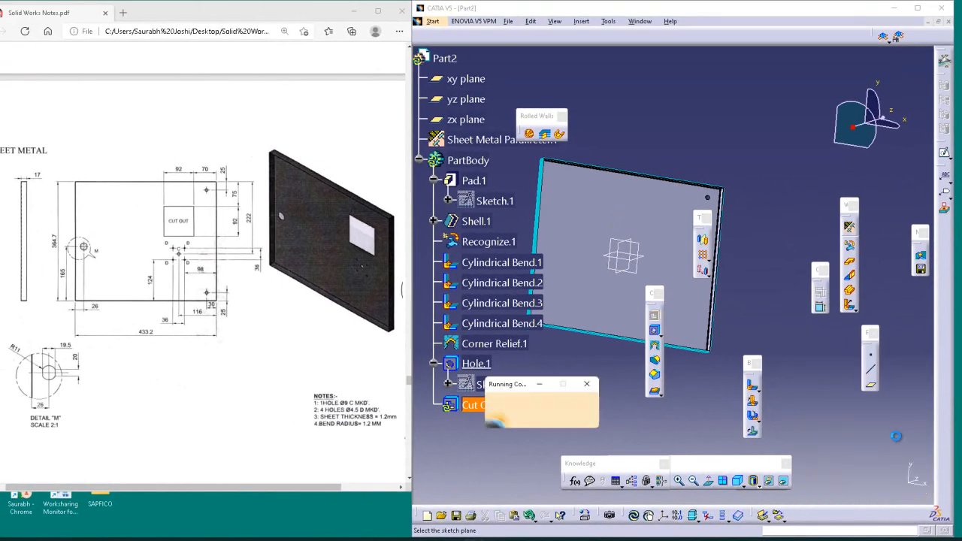
pyautogui.click(684, 316)
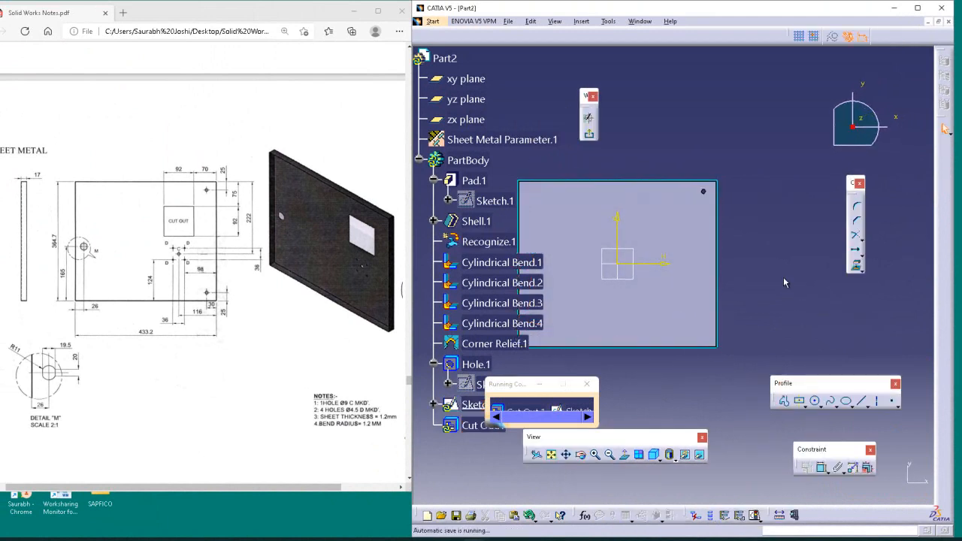
pyautogui.moveTo(761, 252)
pyautogui.mouseDown(button='middle')
pyautogui.moveTo(829, 266)
pyautogui.moveTo(812, 251)
pyautogui.mouseUp(button='middle')
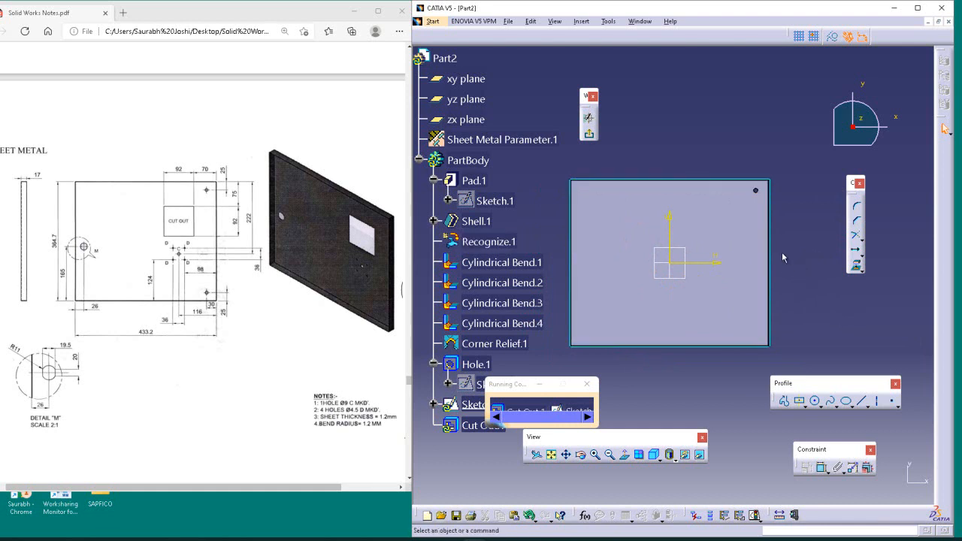
# Step: Sketch a circle of 4.5 mm radius near the panel's lower right corner
pyautogui.click(814, 400)
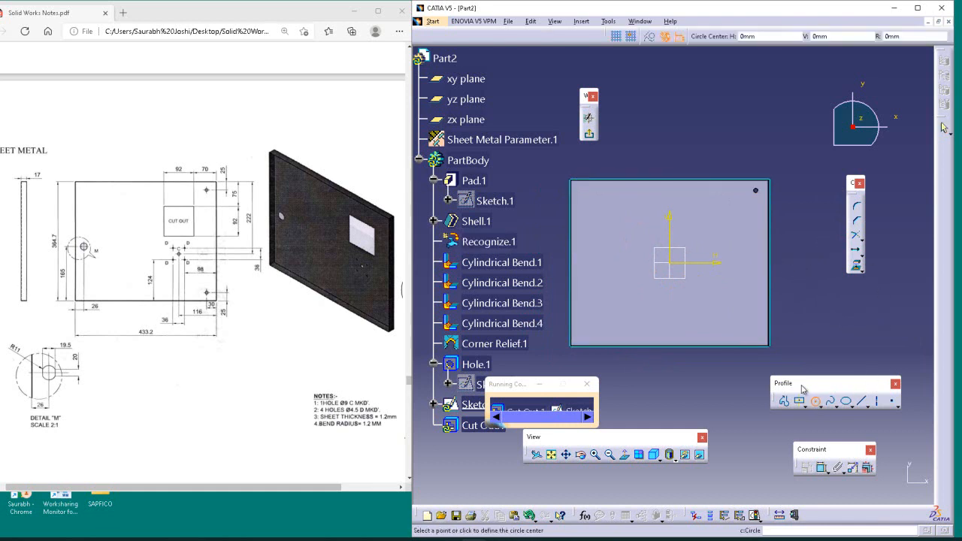
pyautogui.click(742, 324)
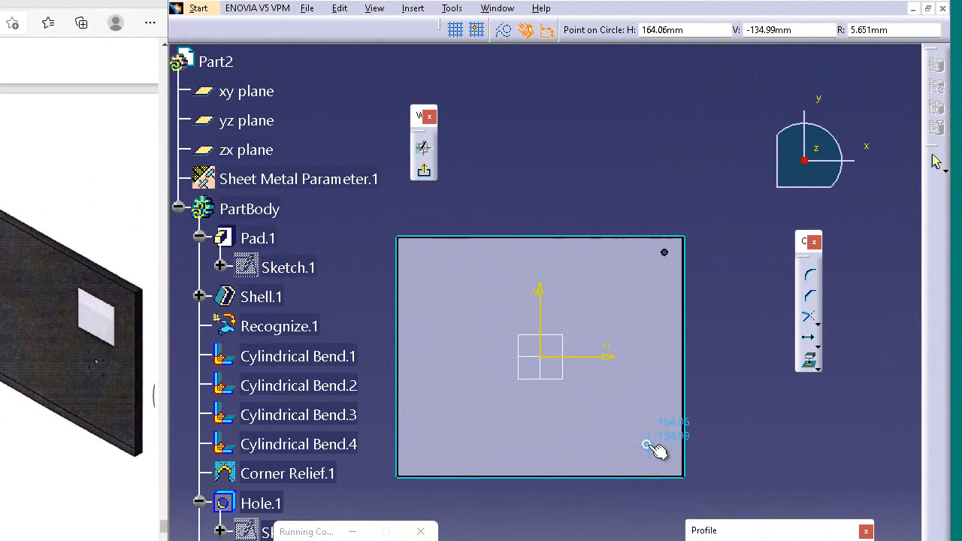
pyautogui.press('Tab')
pyautogui.press('Tab')
pyautogui.press('Tab')
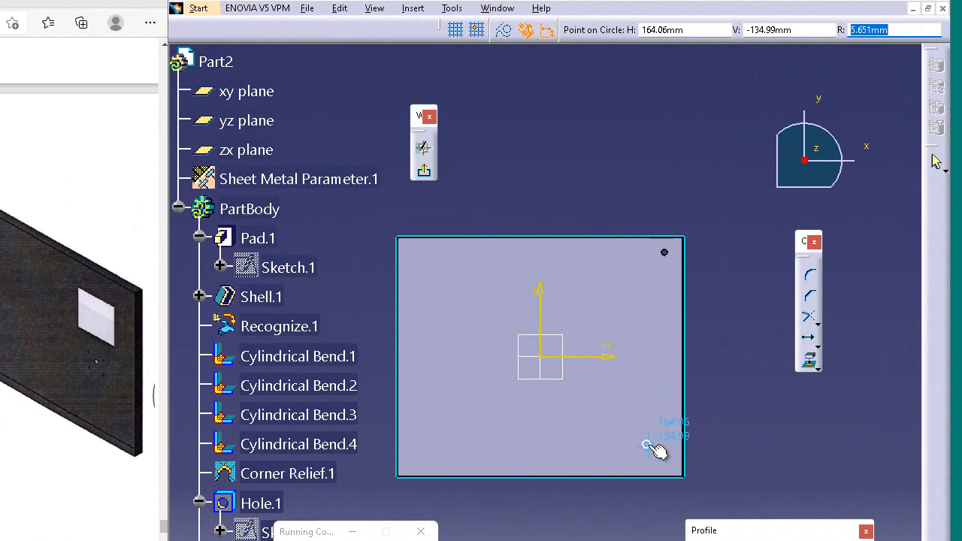
pyautogui.write('4.5')
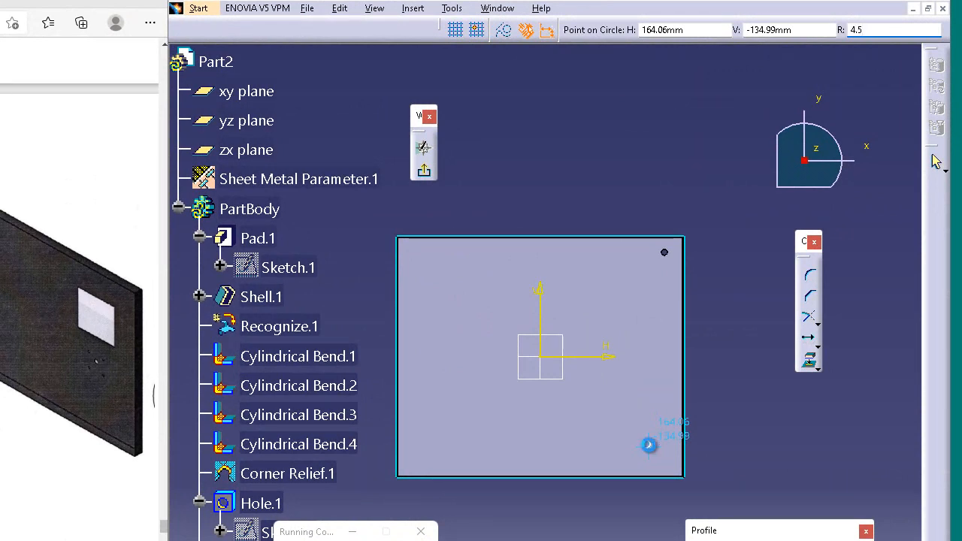
pyautogui.press('Return')
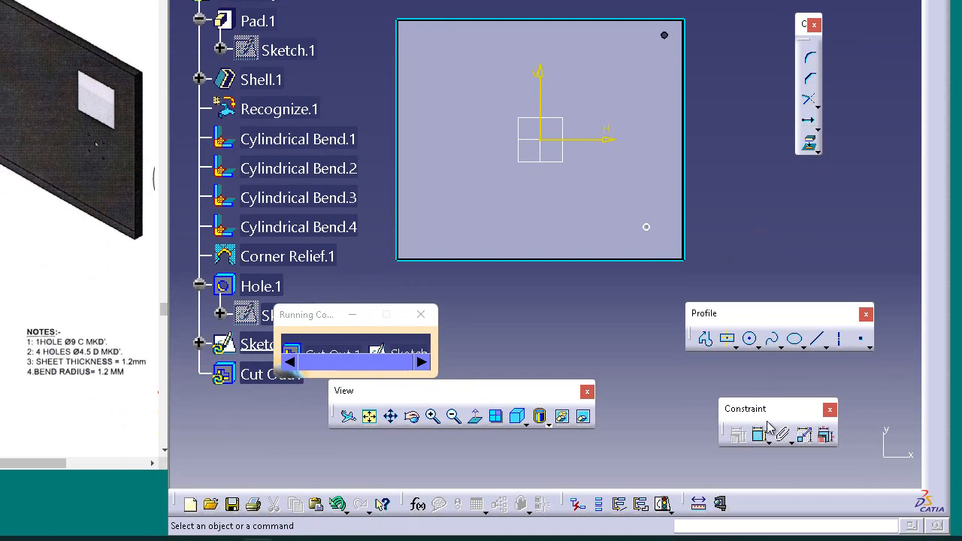
# Step: Constrain the circle's centre to 25 mm from the panel's lower edge
pyautogui.click(759, 434)
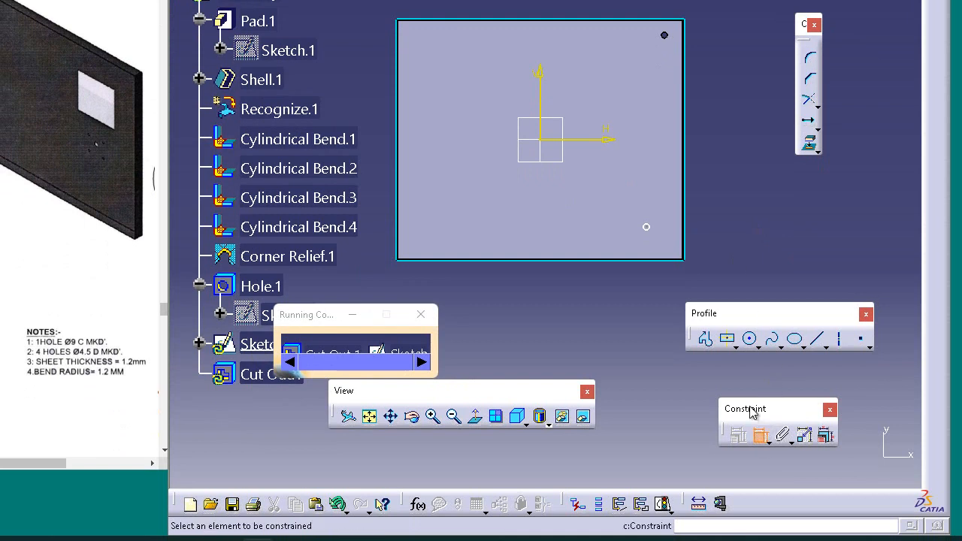
pyautogui.click(665, 260)
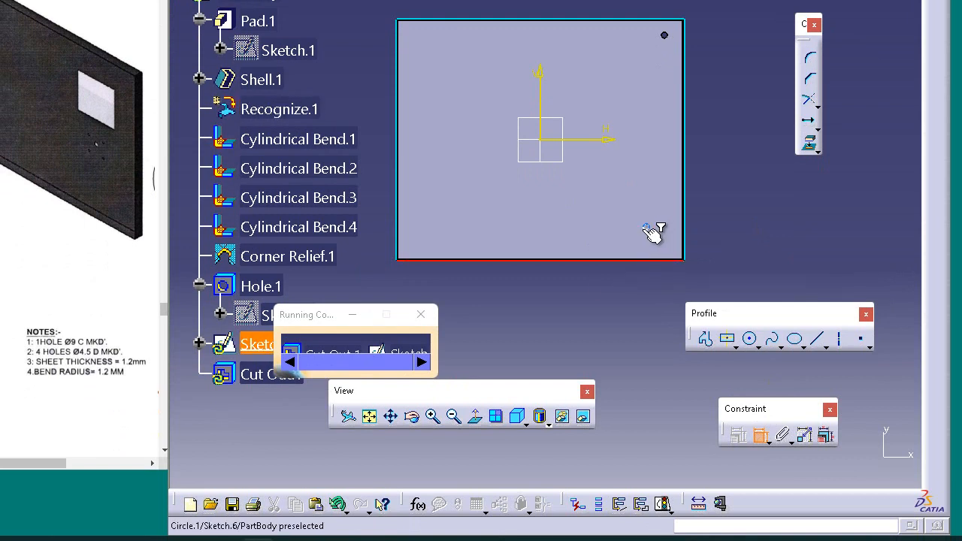
pyautogui.moveTo(662, 249); pyautogui.dragTo(674, 153, button='middle')
pyautogui.moveTo(672, 193); pyautogui.dragTo(489, 50, button='middle')
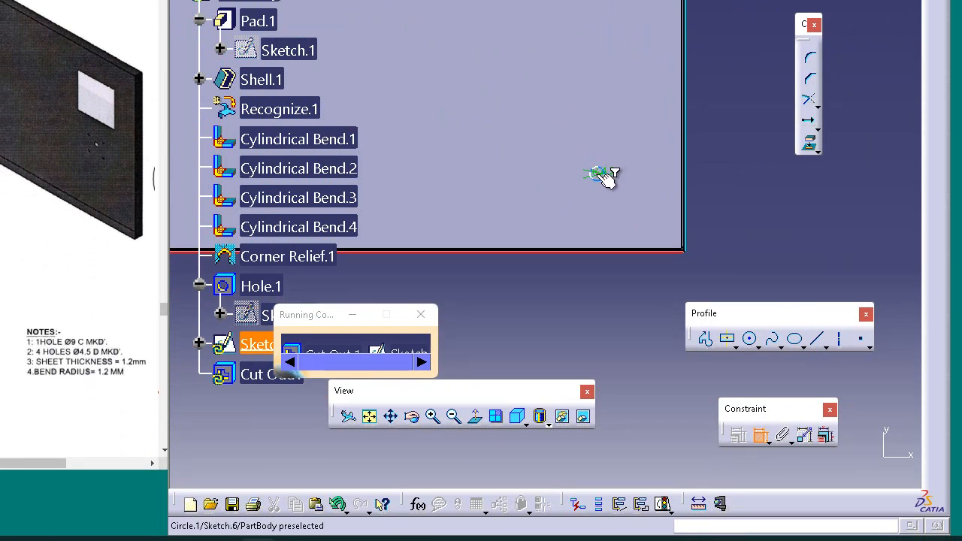
pyautogui.moveTo(600, 200); pyautogui.dragTo(600, 140, button='middle')
pyautogui.click(642, 186)
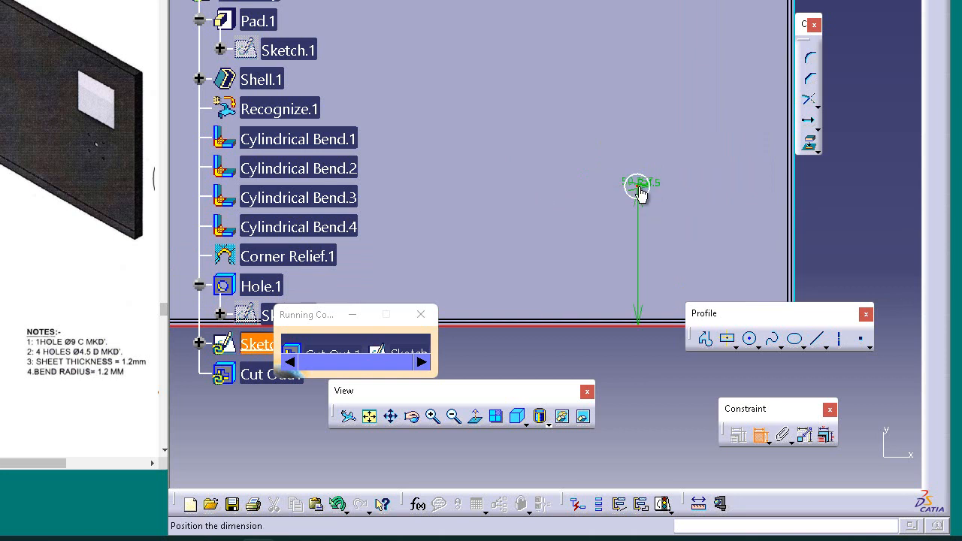
pyautogui.click(841, 238)
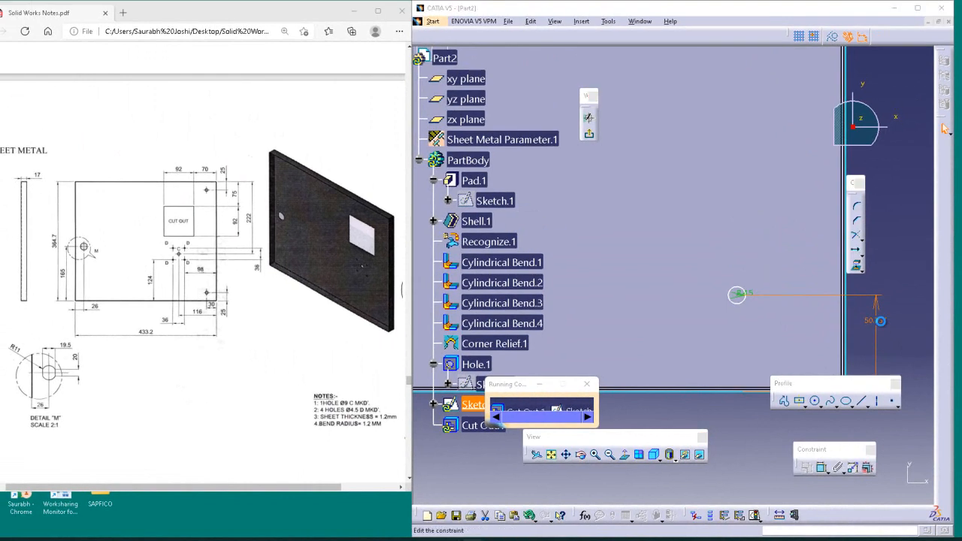
pyautogui.doubleClick(838, 241)
pyautogui.write('25')
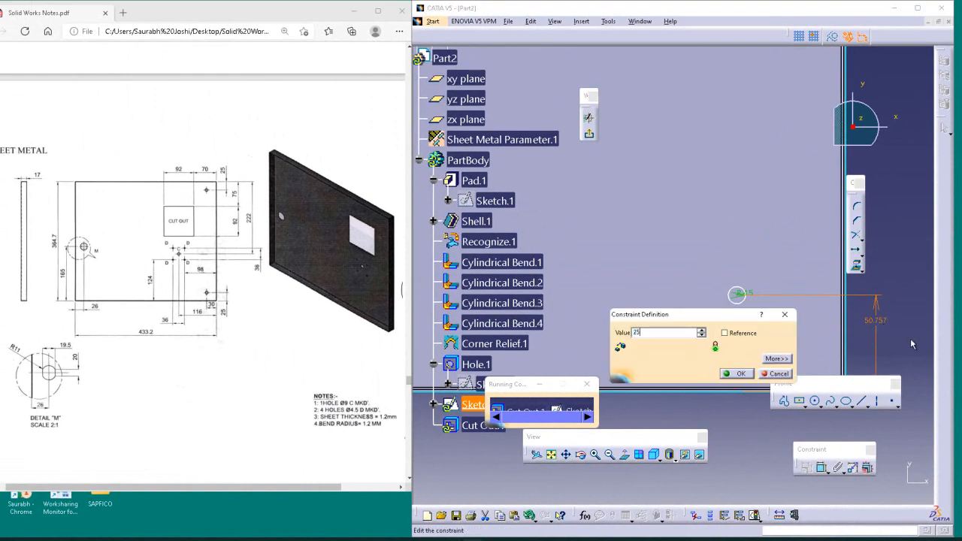
pyautogui.press('Return')
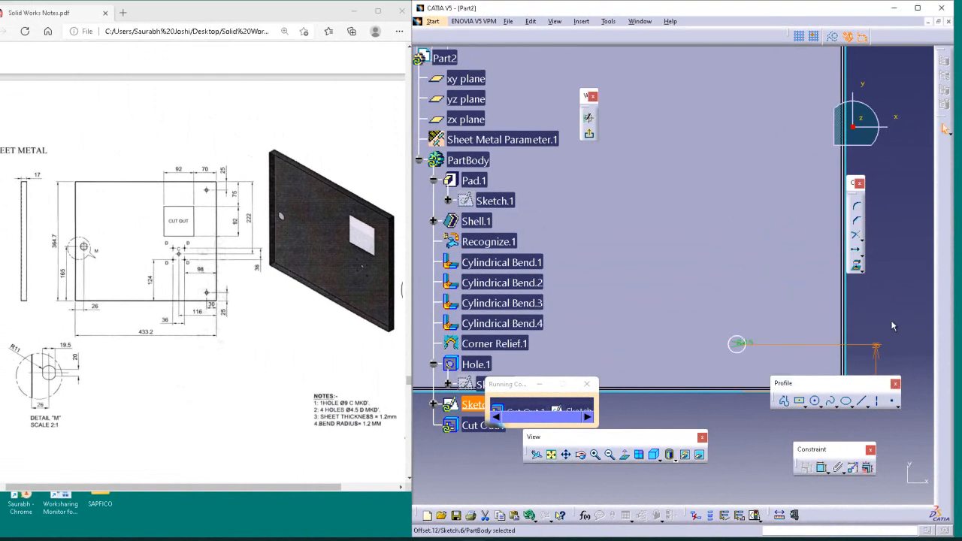
# Step: Constrain the circle's centre to 30 mm from the panel's right edge
pyautogui.click(739, 345)
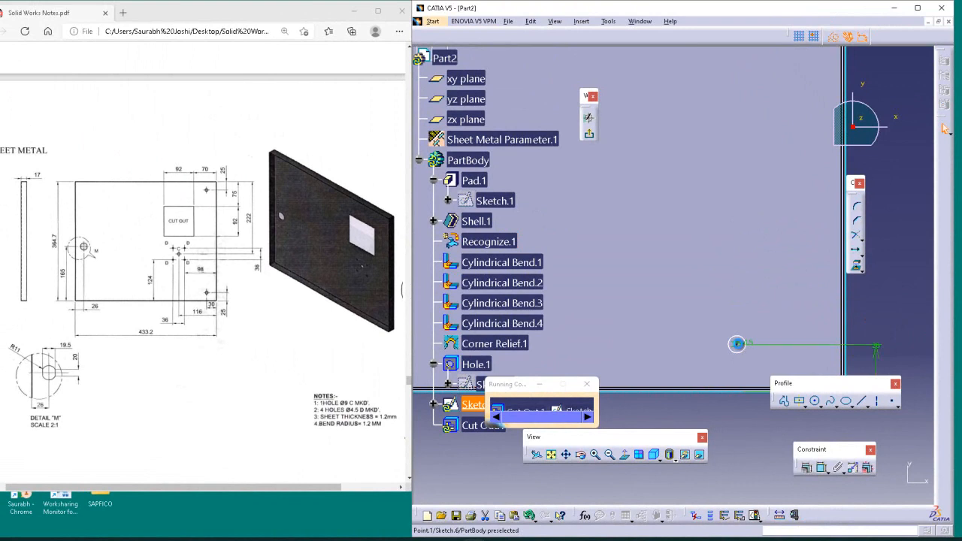
pyautogui.click(851, 310)
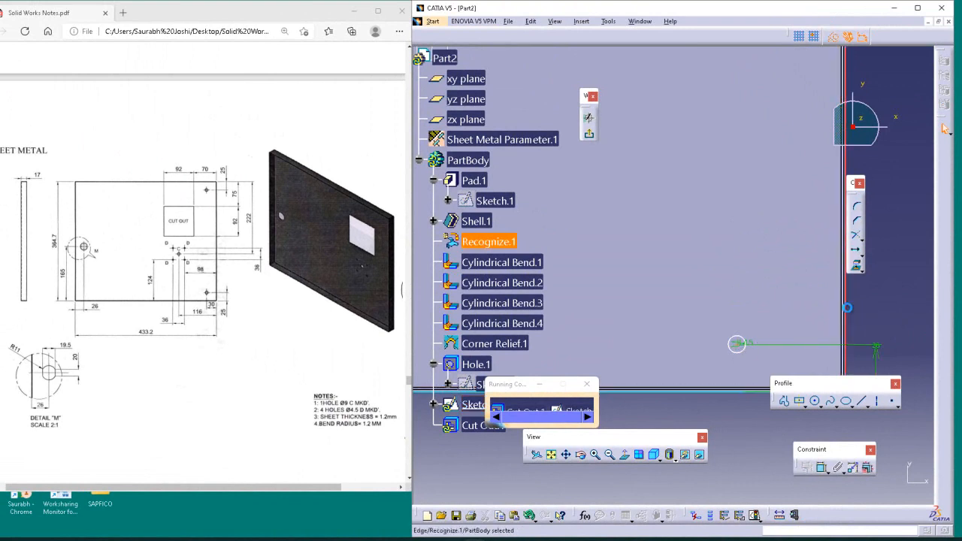
pyautogui.click(822, 467)
pyautogui.click(739, 345)
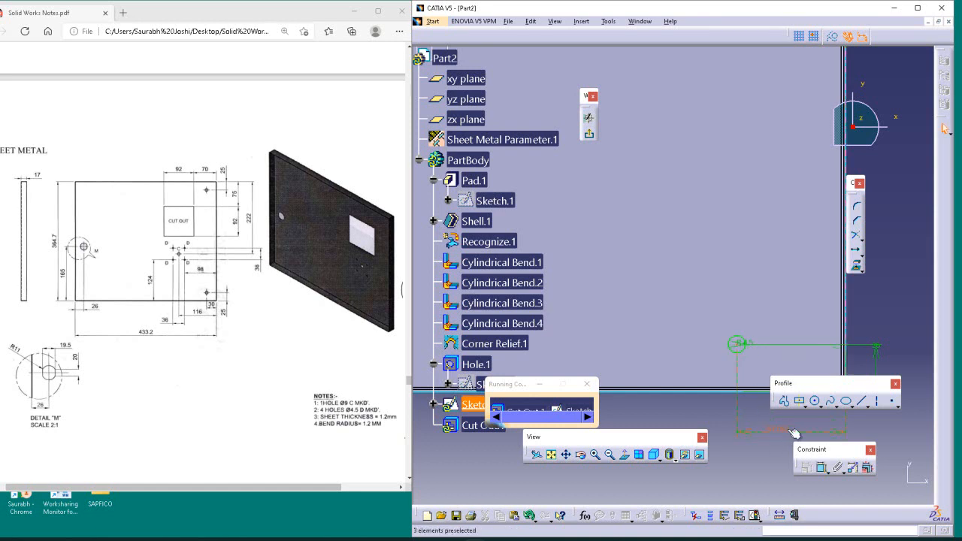
pyautogui.doubleClick(786, 435)
pyautogui.write('20')
pyautogui.press('Return')
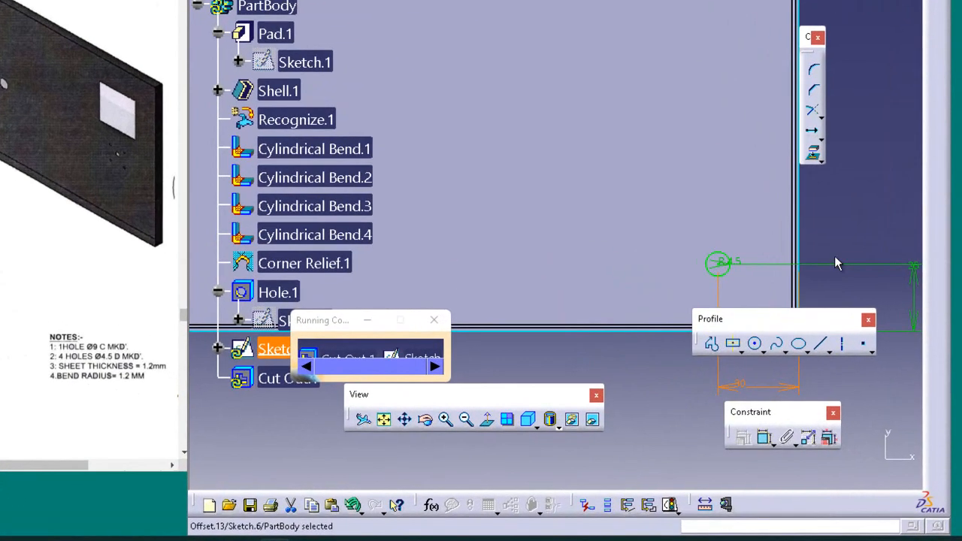
pyautogui.click(826, 186)
pyautogui.moveTo(862, 203); pyautogui.dragTo(840, 89, button='middle')
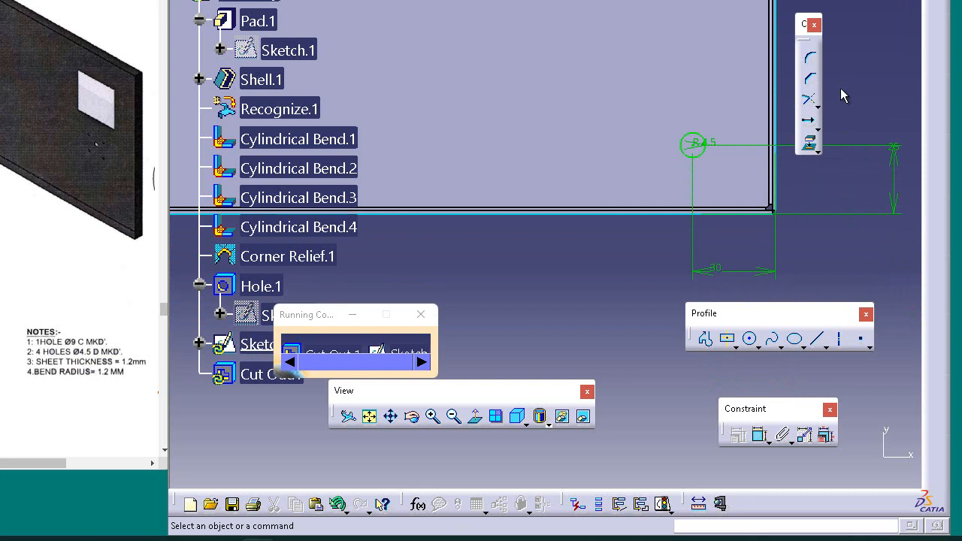
# Step: Sketch a second circle of 4.5 mm radius on the panel, below and to the right of the sketch origin
pyautogui.moveTo(847, 88); pyautogui.dragTo(934, 353, button='middle')
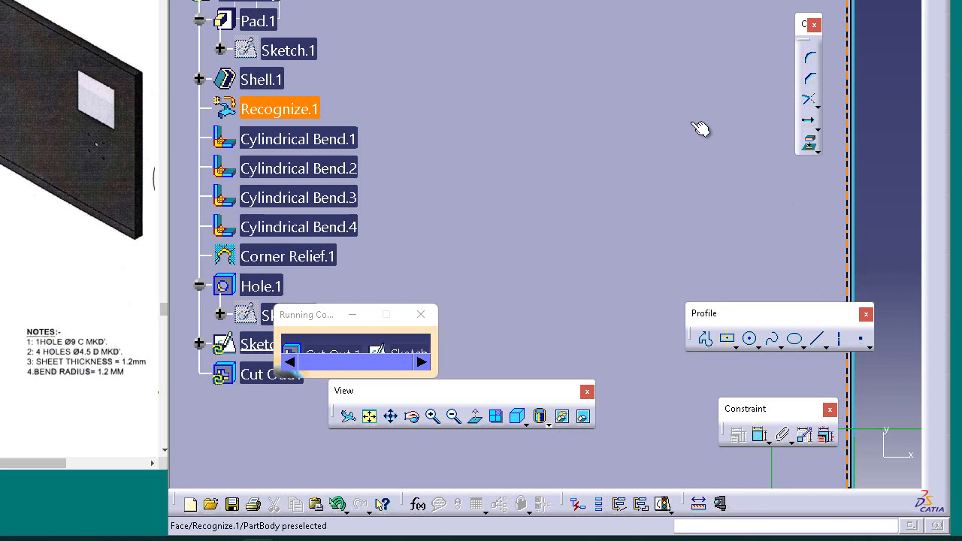
pyautogui.moveTo(676, 112); pyautogui.dragTo(789, 198, button='middle')
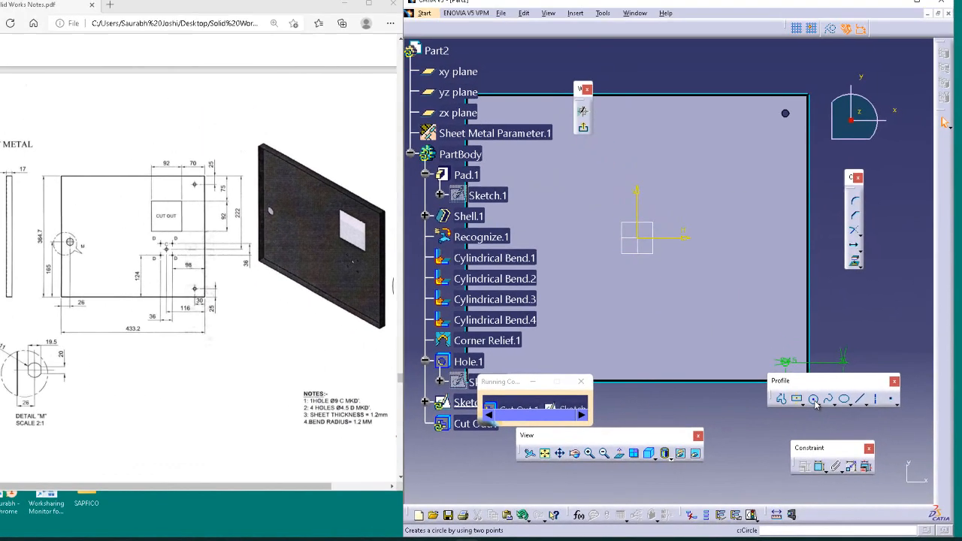
pyautogui.click(749, 338)
pyautogui.click(709, 288)
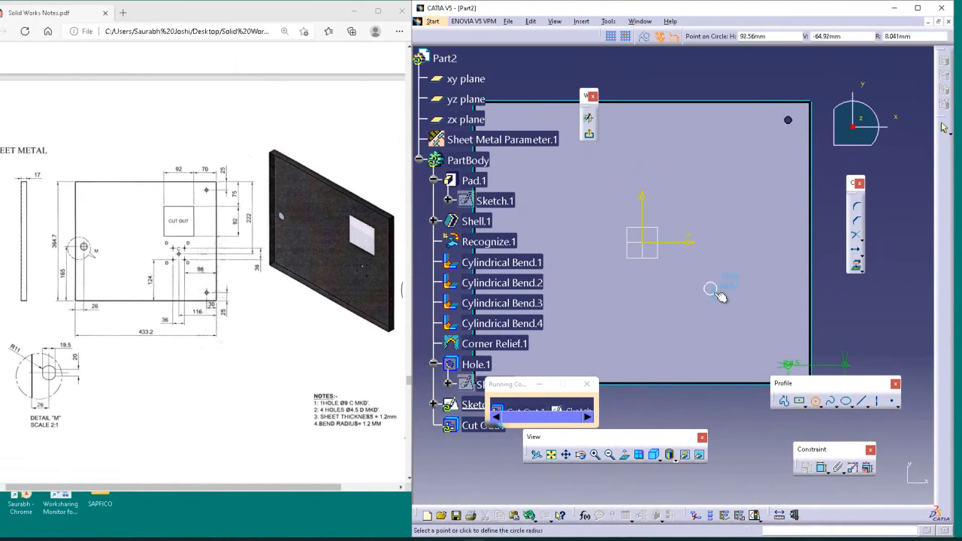
pyautogui.press('Tab')
pyautogui.press('Tab')
pyautogui.write('4.5')
pyautogui.press('Return')
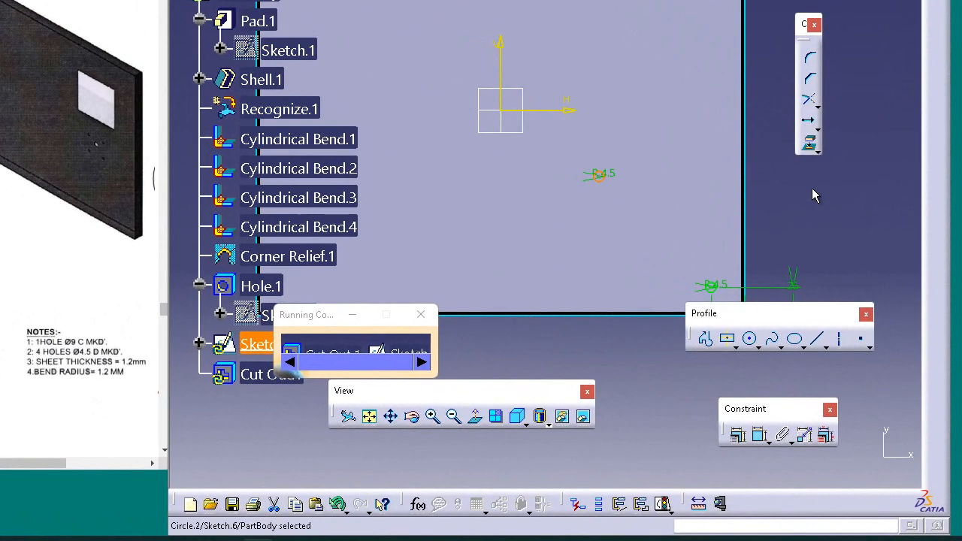
# Step: Constrain the new circle's centre to 116 mm from the panel's right edge
pyautogui.click(758, 435)
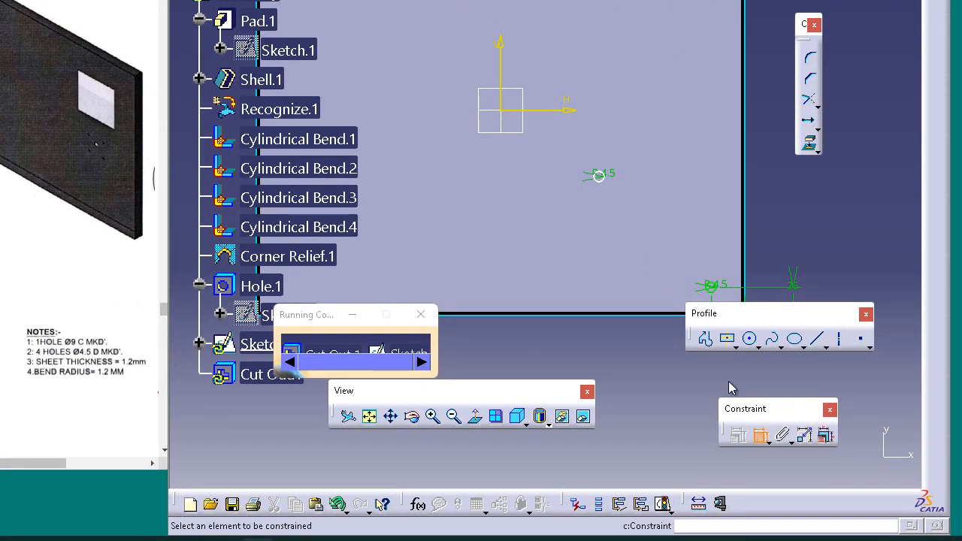
pyautogui.click(600, 178)
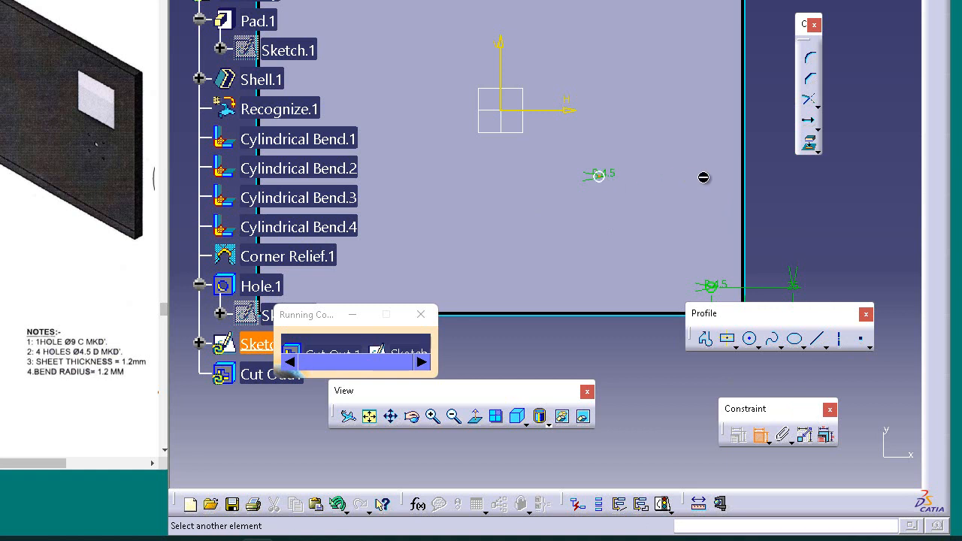
pyautogui.click(747, 174)
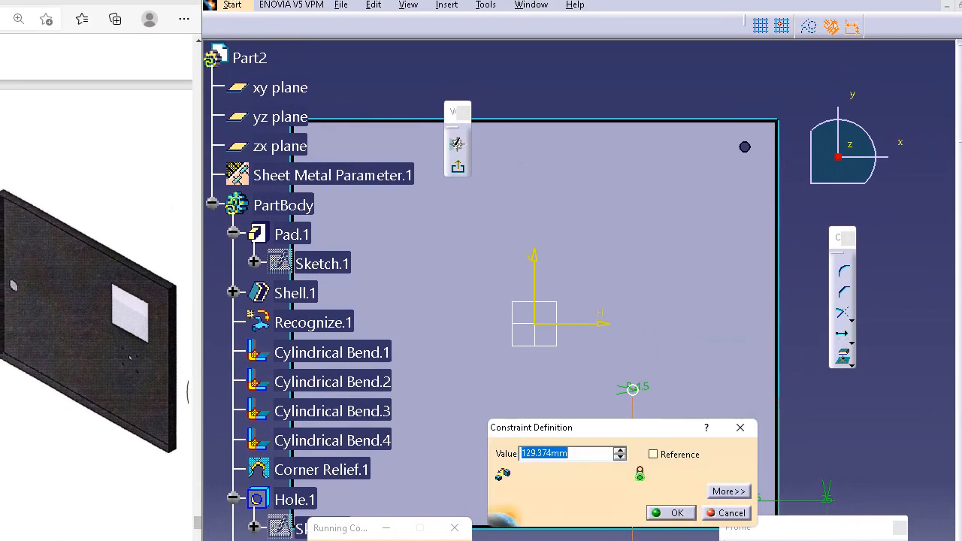
pyautogui.write('116')
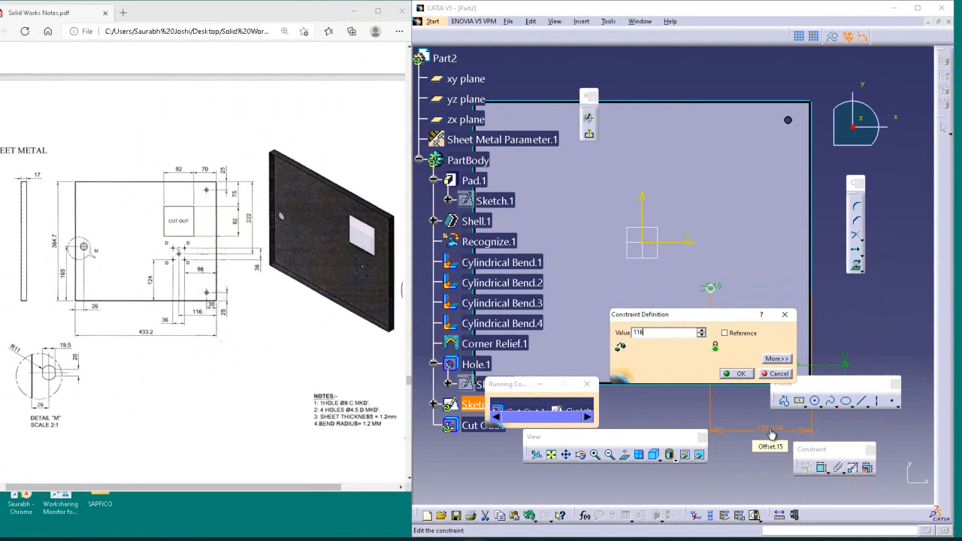
pyautogui.press('Return')
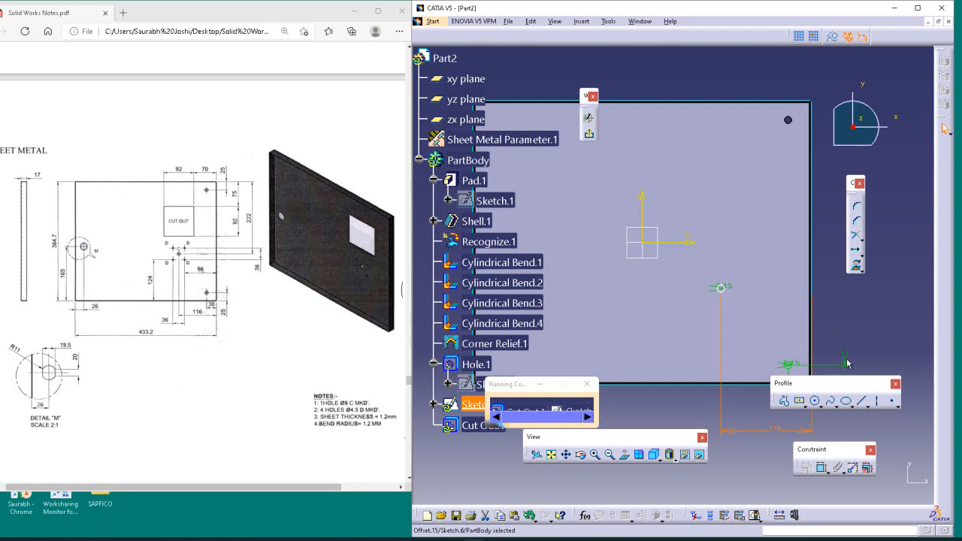
# Step: Constrain the same circle's centre to 222 mm from the panel's upper edge
pyautogui.click(822, 466)
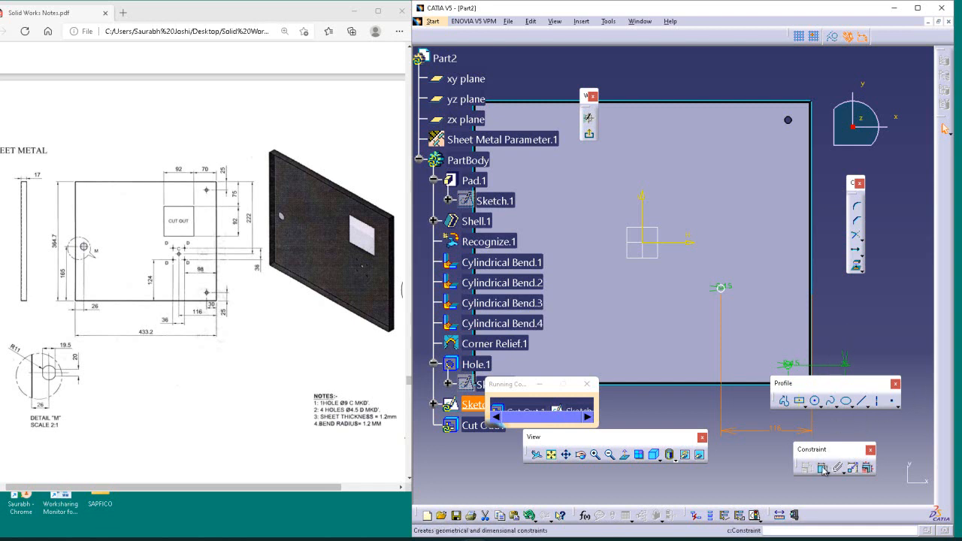
pyautogui.click(722, 288)
pyautogui.click(751, 102)
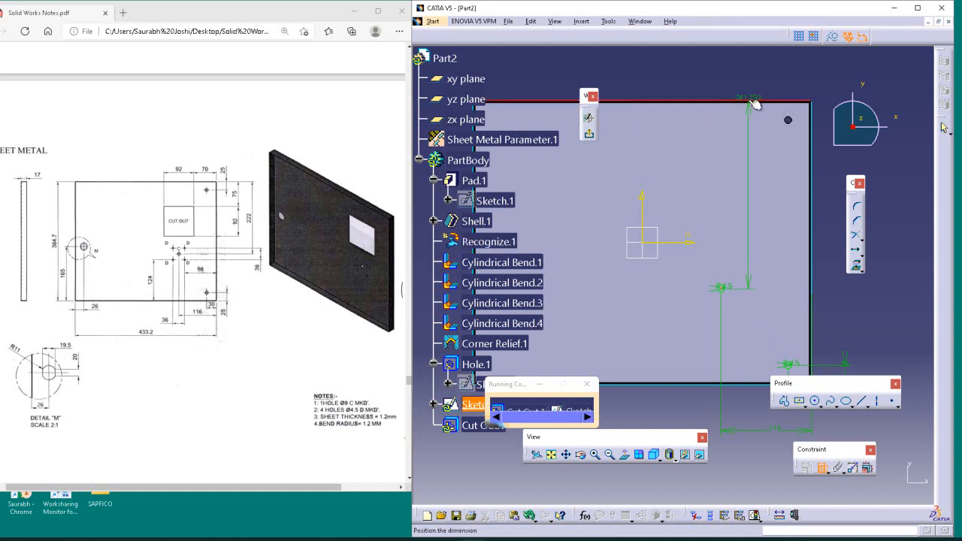
pyautogui.click(896, 202)
pyautogui.doubleClick(899, 198)
pyautogui.write('22')
pyautogui.press('Return')
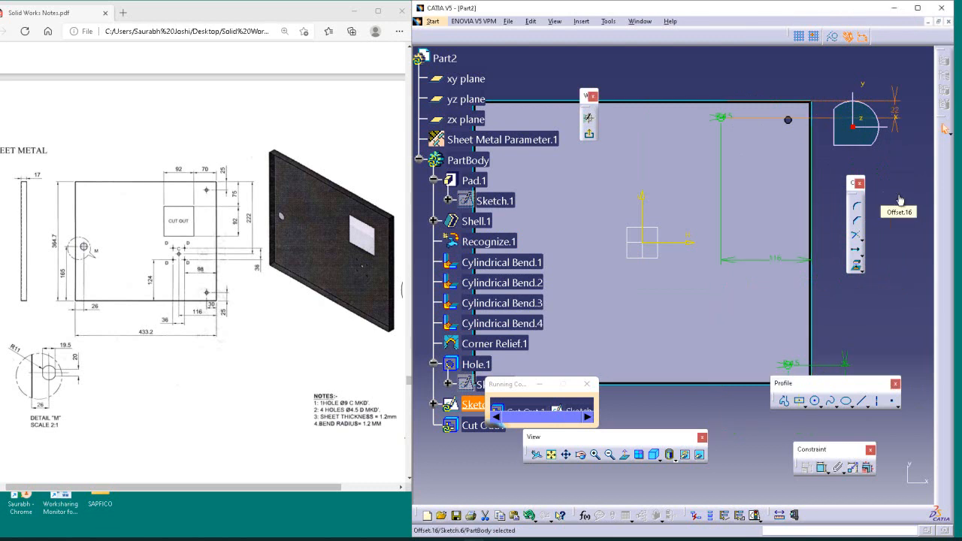
pyautogui.doubleClick(894, 114)
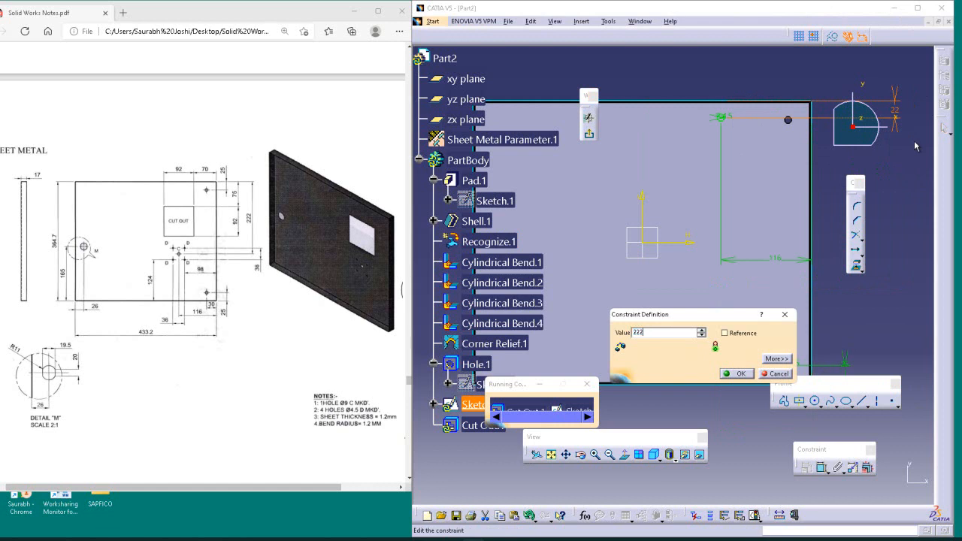
pyautogui.write('222')
pyautogui.press('Return')
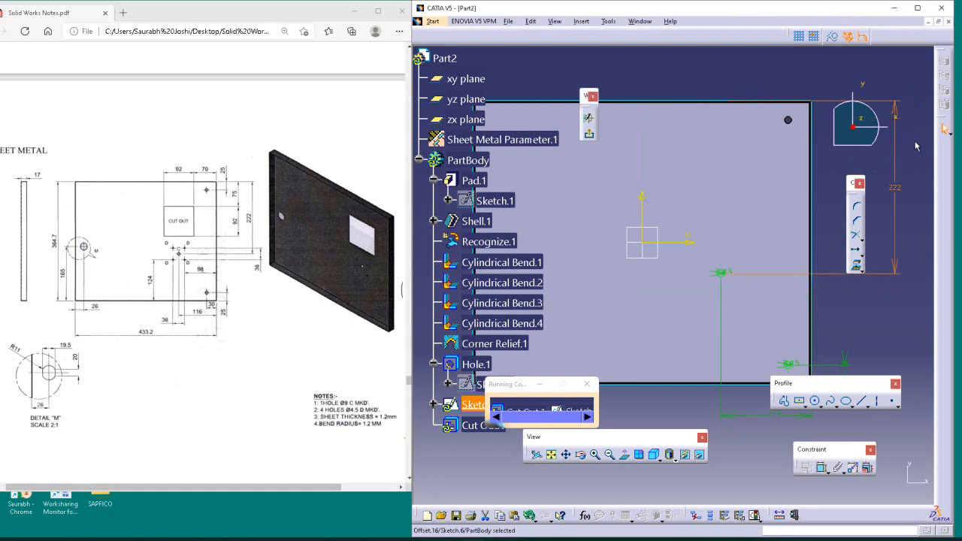
pyautogui.click(909, 181)
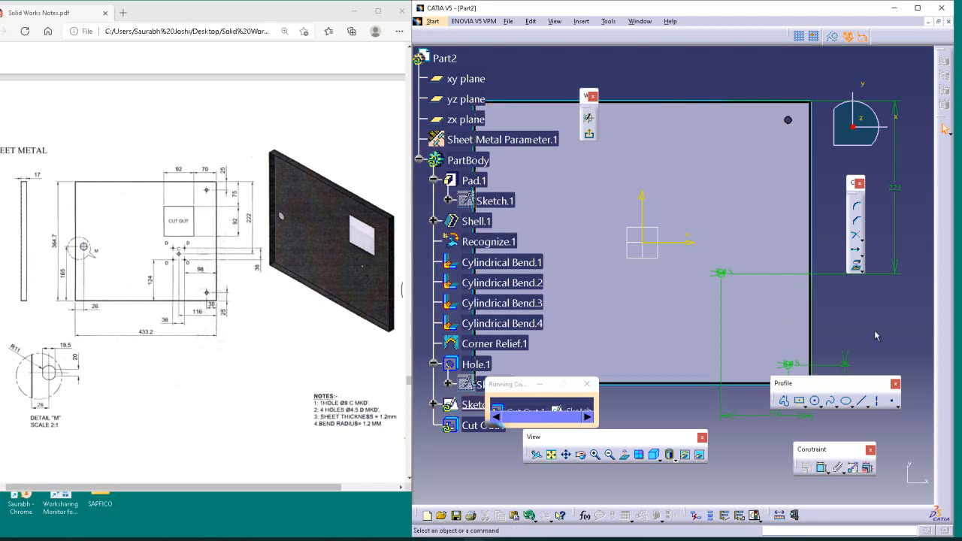
# Step: Finish the two-circle profile sketch and apply the sheet-metal cutout to the panel
pyautogui.click(730, 273)
pyautogui.click(839, 319)
pyautogui.click(589, 133)
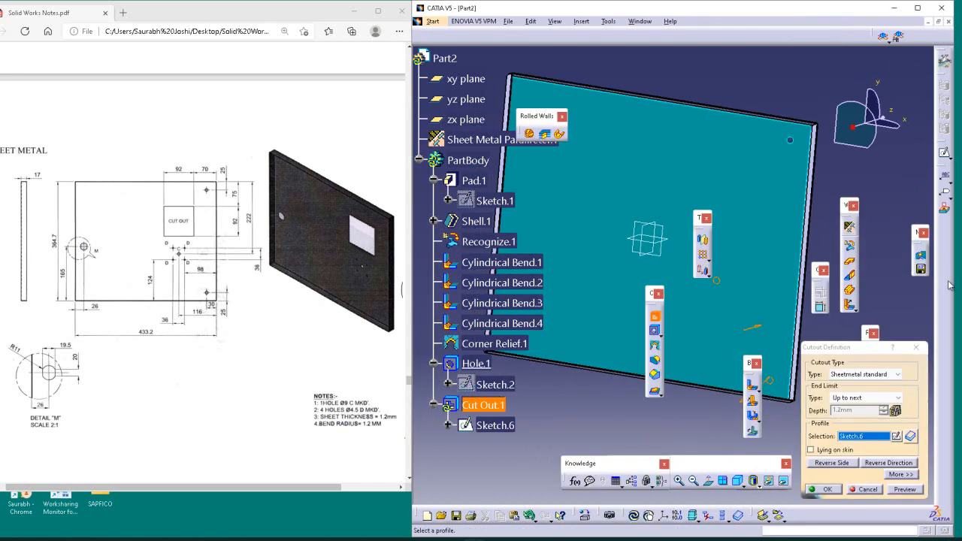
pyautogui.click(827, 488)
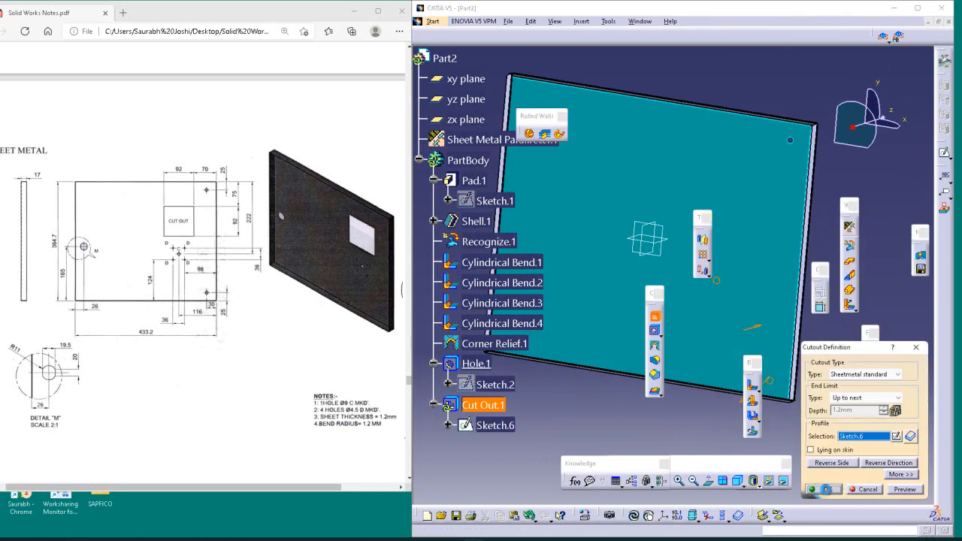
pyautogui.click(825, 423)
pyautogui.moveTo(806, 380); pyautogui.dragTo(800, 351, button='middle')
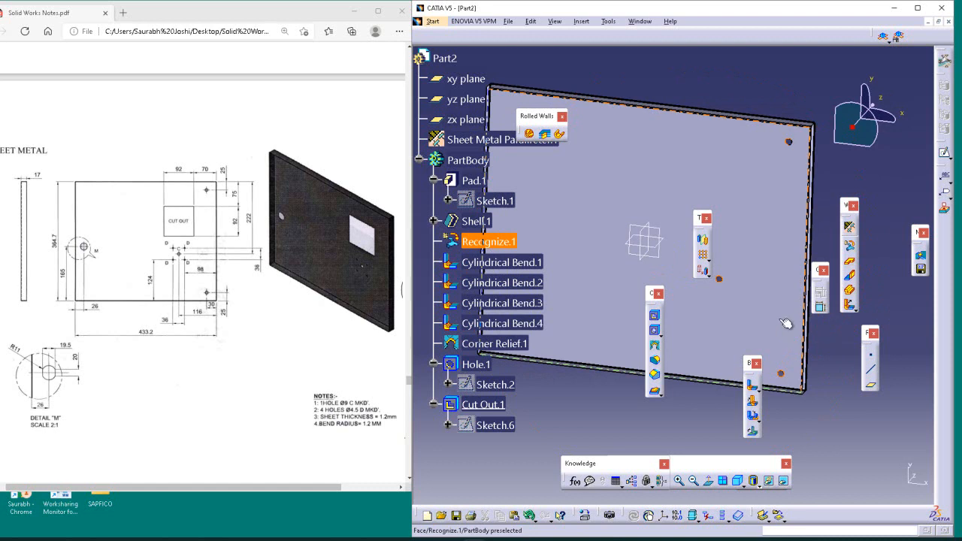
# Step: Start another standard sheet-metal cutout up to next and open its profile sketch on the panel's large face
pyautogui.moveTo(833, 405); pyautogui.dragTo(836, 351, button='middle')
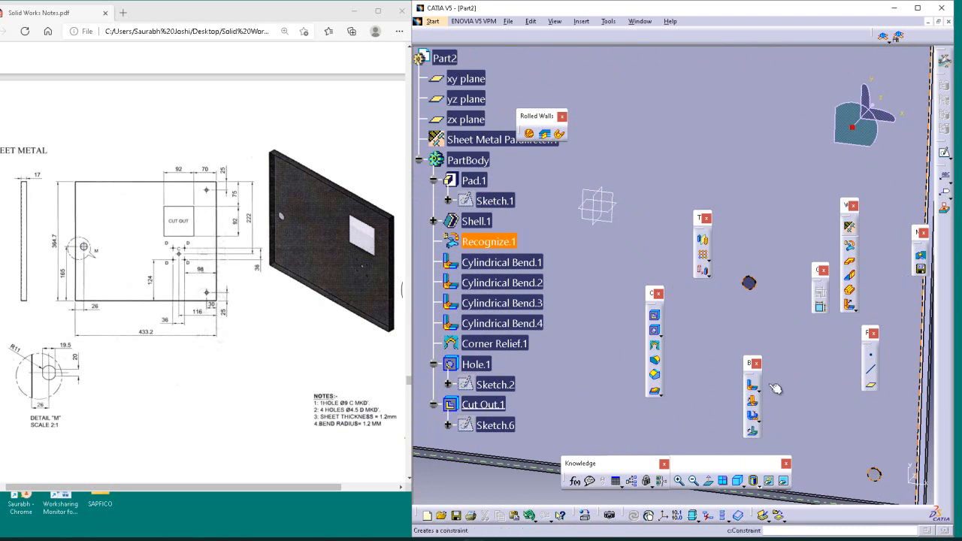
pyautogui.click(657, 319)
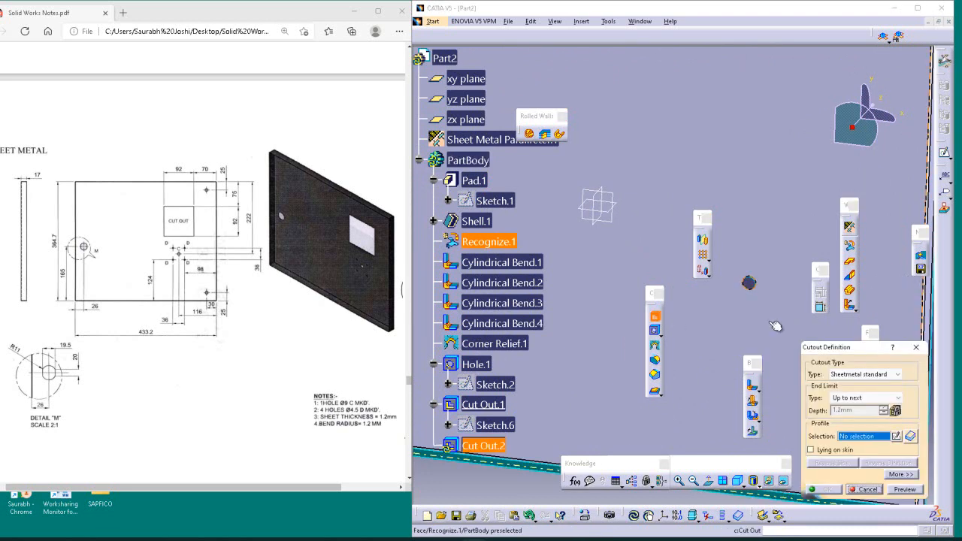
pyautogui.click(895, 435)
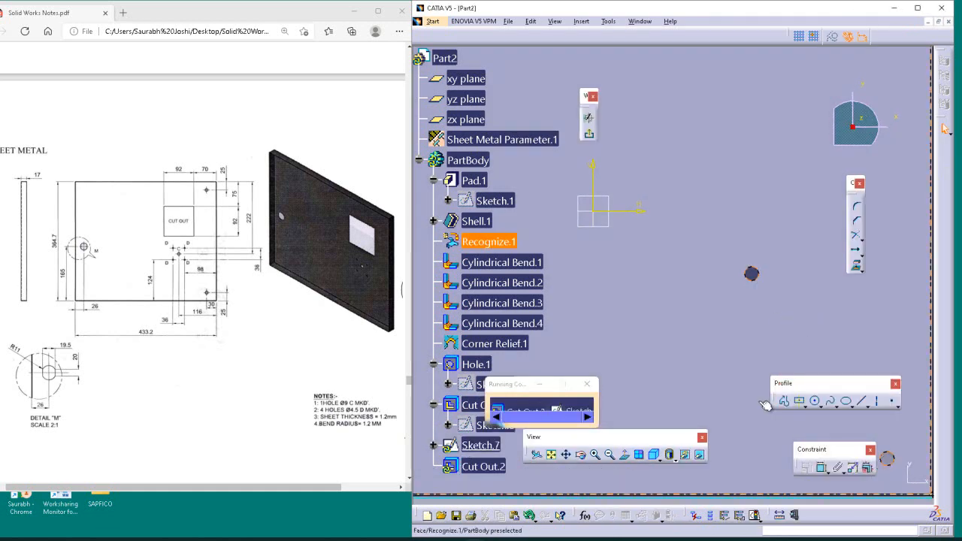
# Step: Project the edge of the hole nearest the sketch origin into the new cutout sketch
pyautogui.click(801, 404)
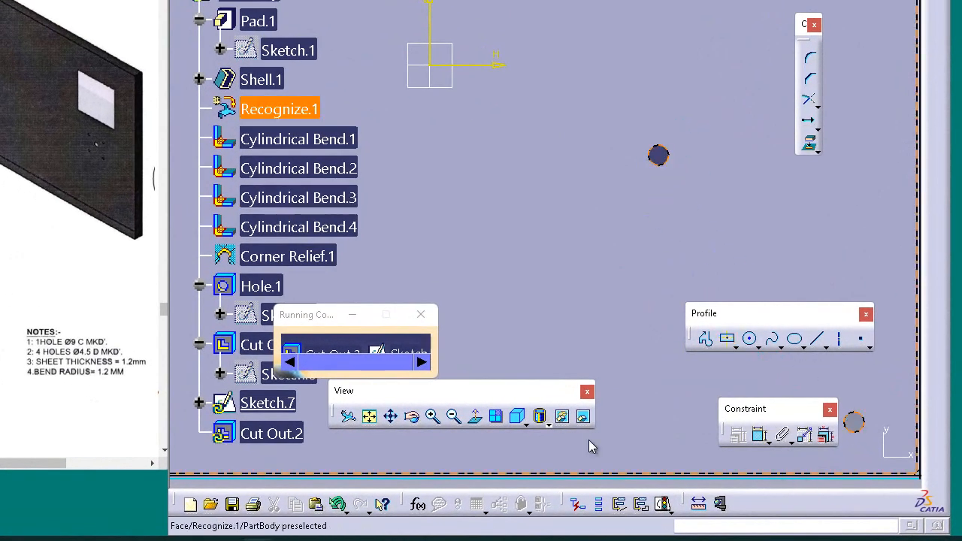
pyautogui.click(817, 149)
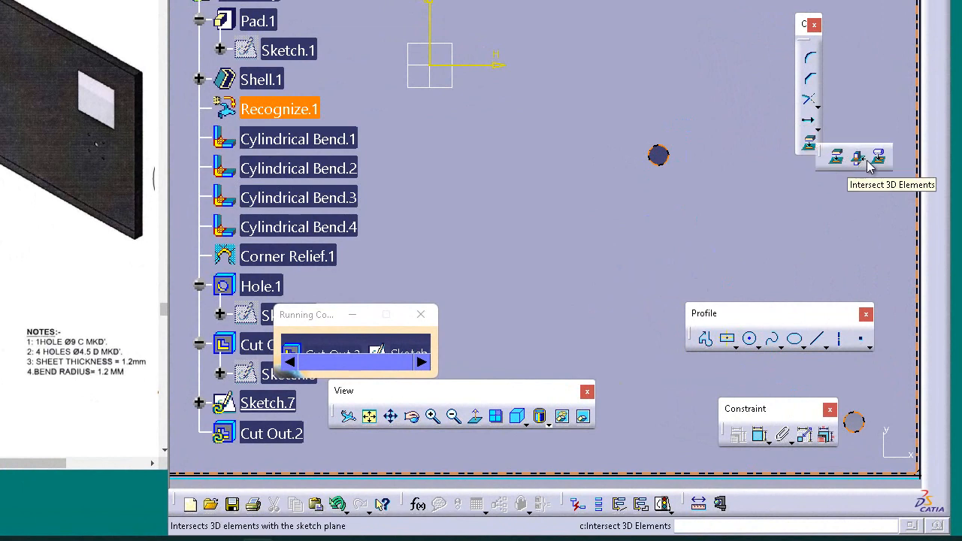
pyautogui.click(835, 156)
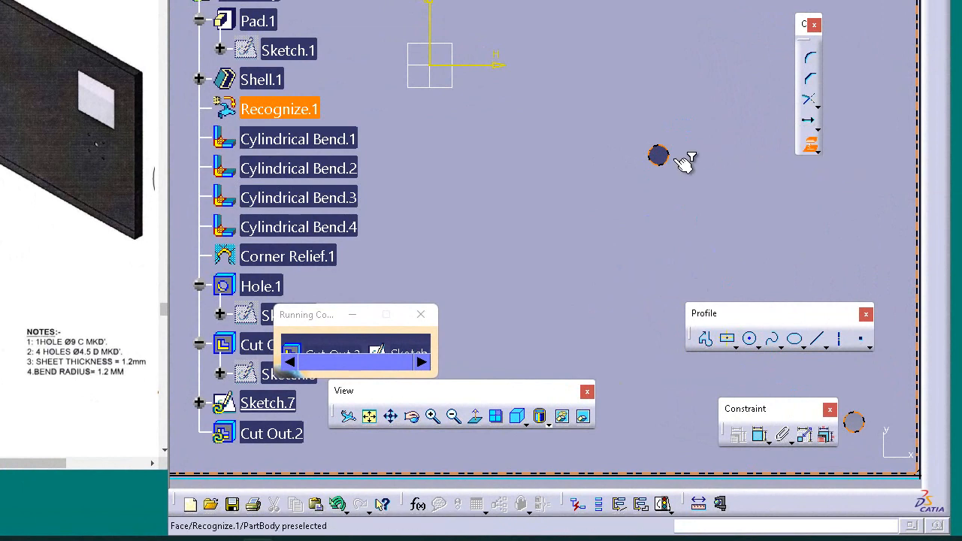
pyautogui.click(672, 157)
pyautogui.click(850, 209)
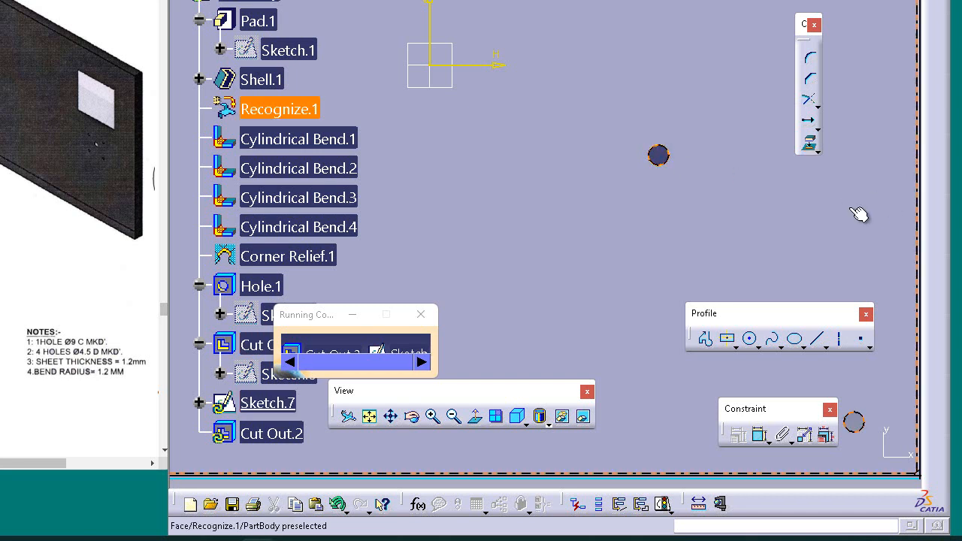
pyautogui.click(714, 223)
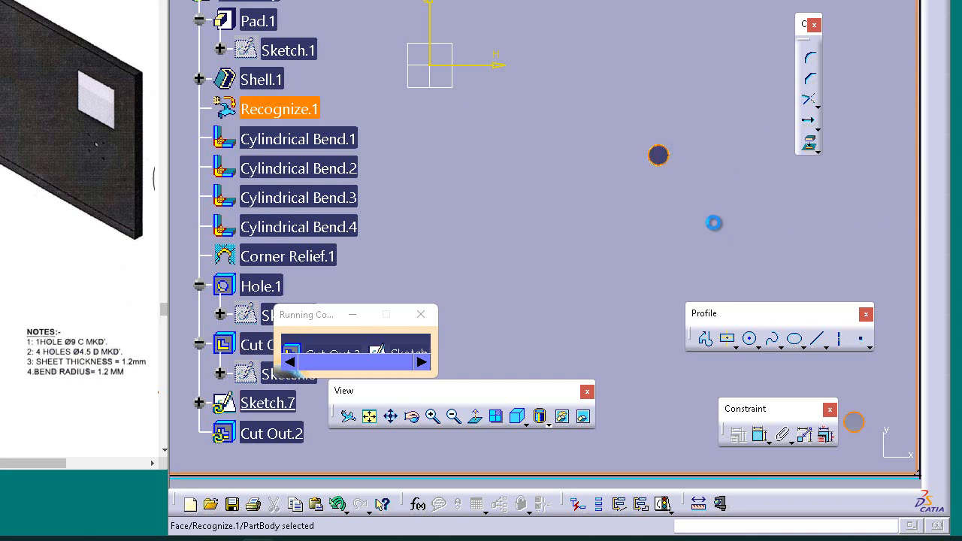
# Step: Sketch a centred rectangle 36 mm high and 36 mm wide on the projected hole's centre
pyautogui.click(727, 341)
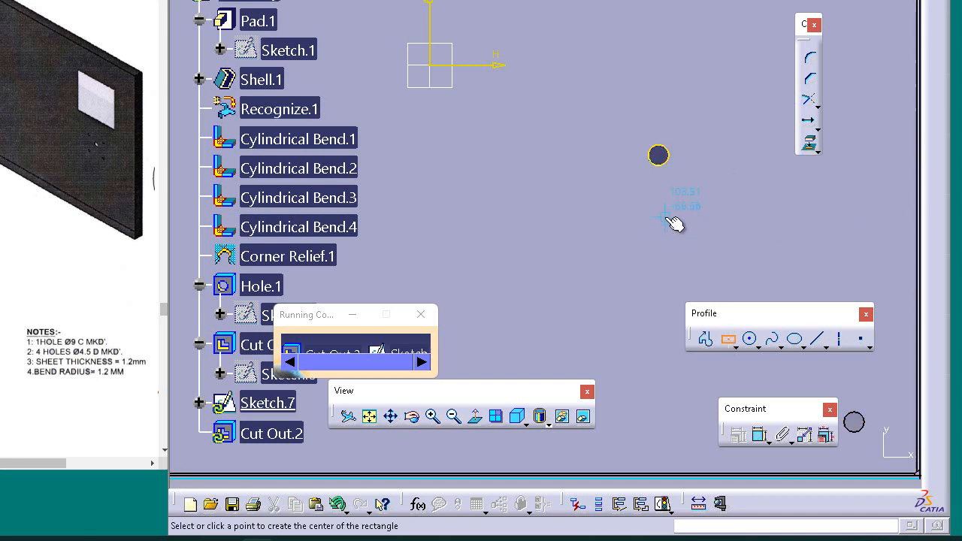
pyautogui.click(658, 155)
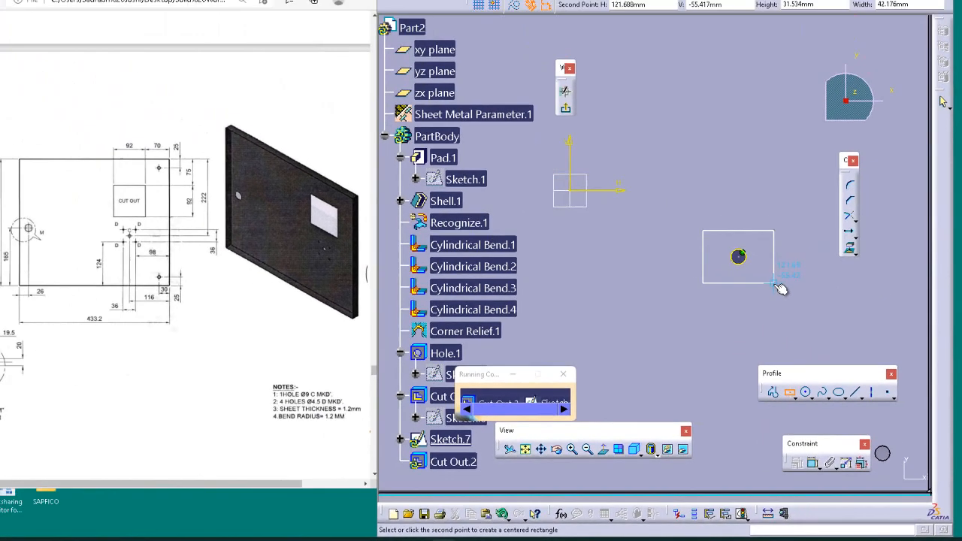
pyautogui.press('Tab')
pyautogui.press('Tab')
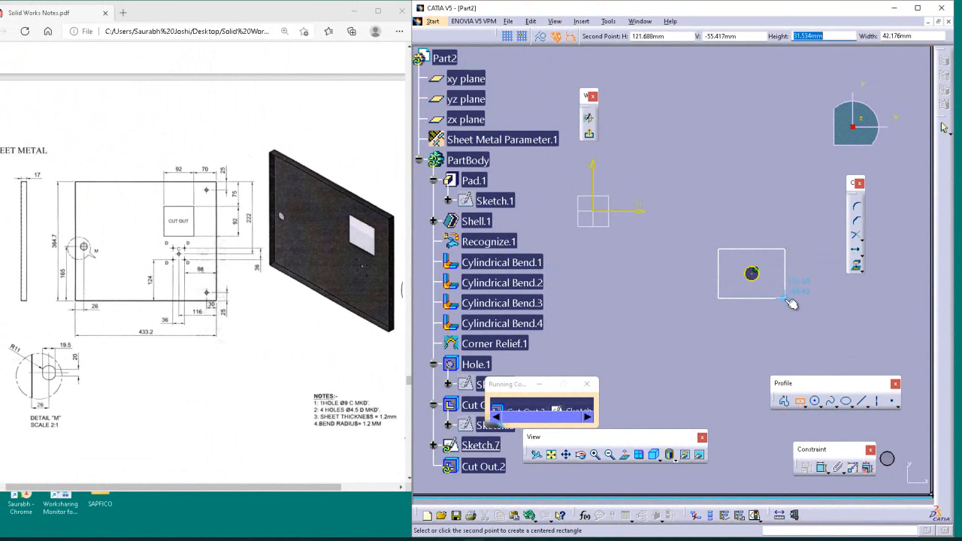
pyautogui.write('3')
pyautogui.press('Return')
pyautogui.press('Tab')
pyautogui.press('Tab')
pyautogui.press('Tab')
pyautogui.press('Tab')
pyautogui.write('36')
pyautogui.press('Return')
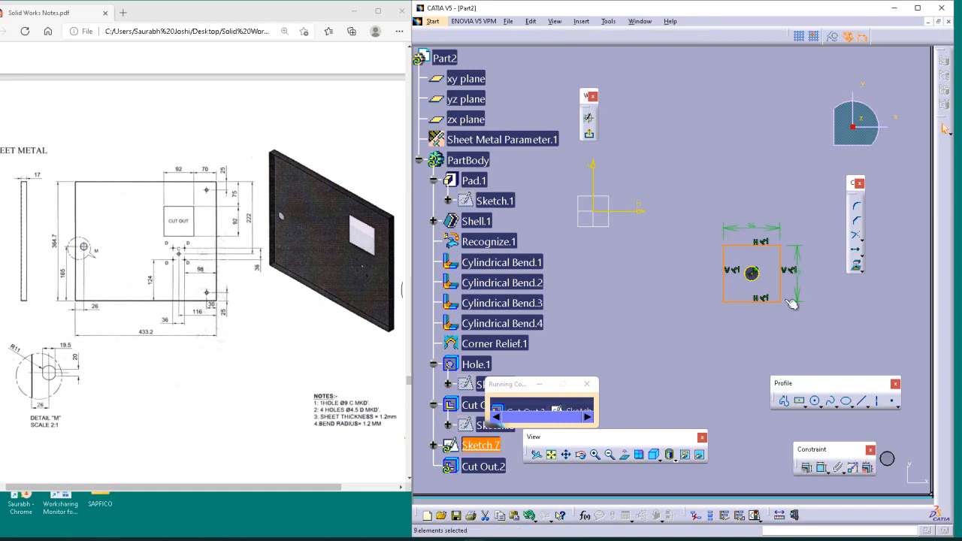
pyautogui.click(806, 207)
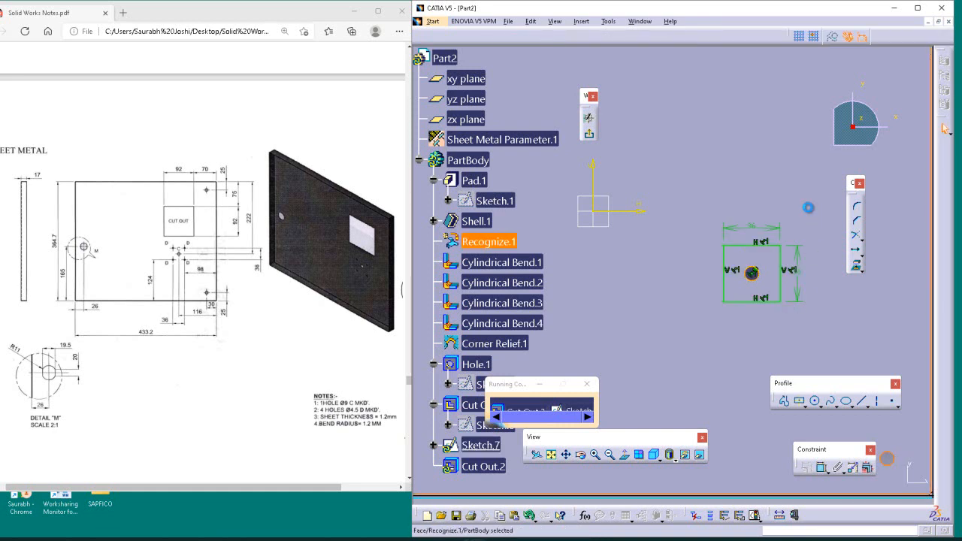
pyautogui.click(778, 250)
pyautogui.keyDown('ctrl'); pyautogui.click(783, 267); pyautogui.keyUp('ctrl')
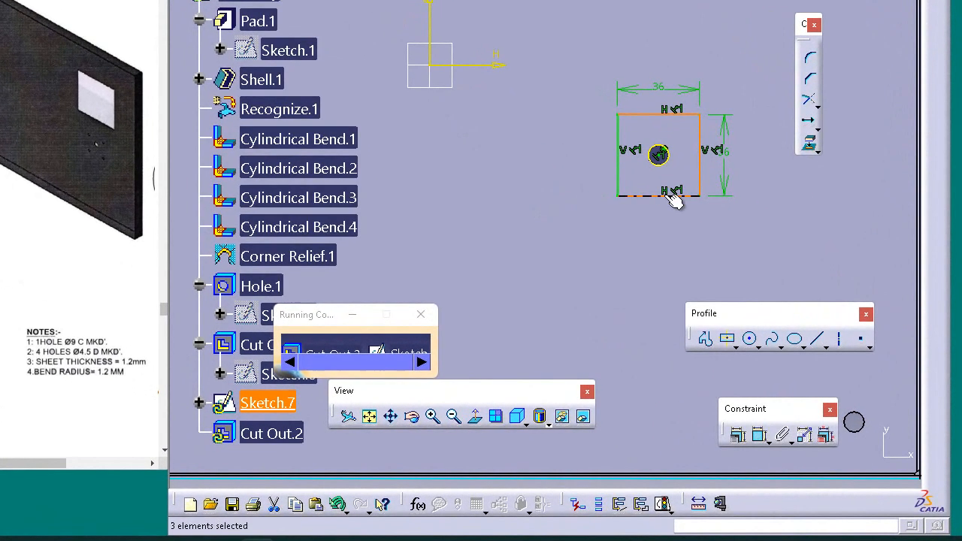
pyautogui.rightClick(629, 177)
pyautogui.moveTo(695, 388)
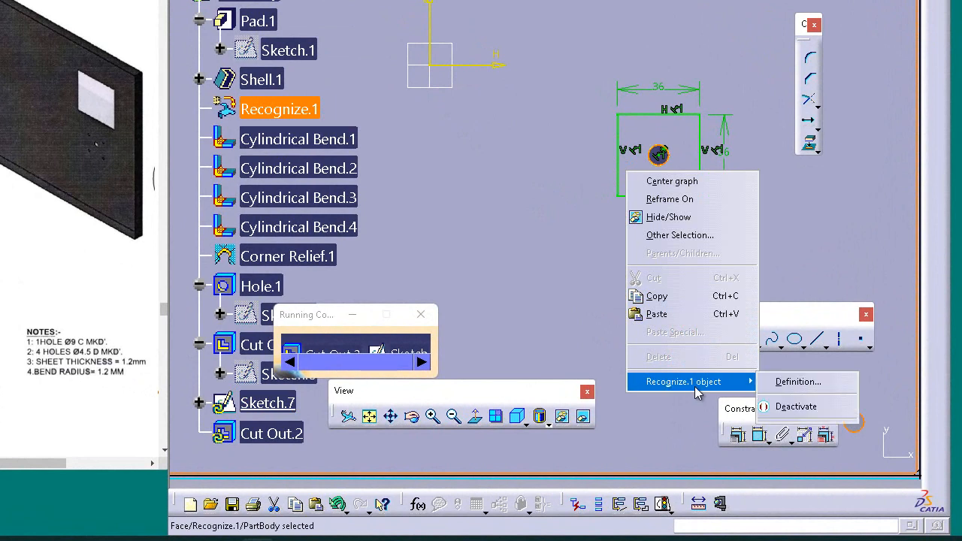
pyautogui.click(797, 383)
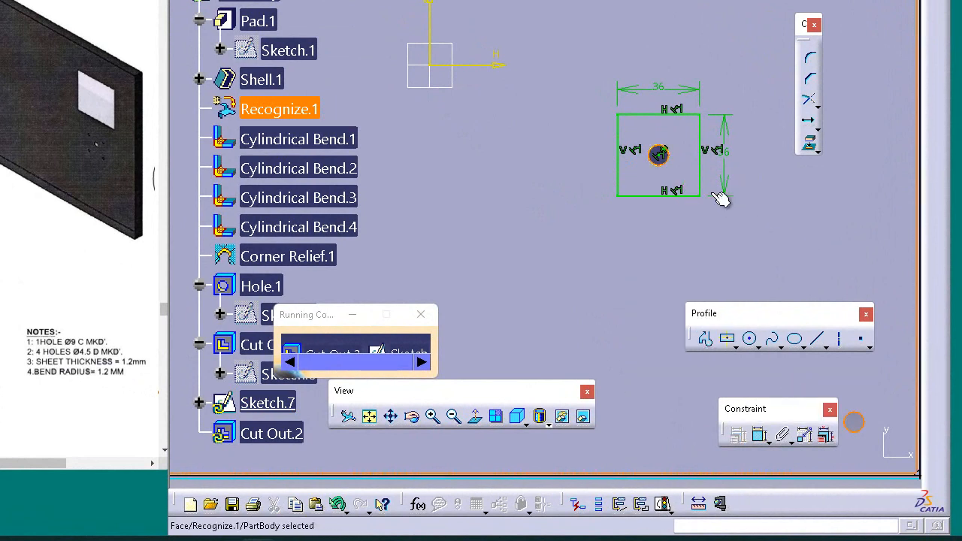
# Step: Convert all four sides of the 36 mm square to construction geometry
pyautogui.click(693, 116)
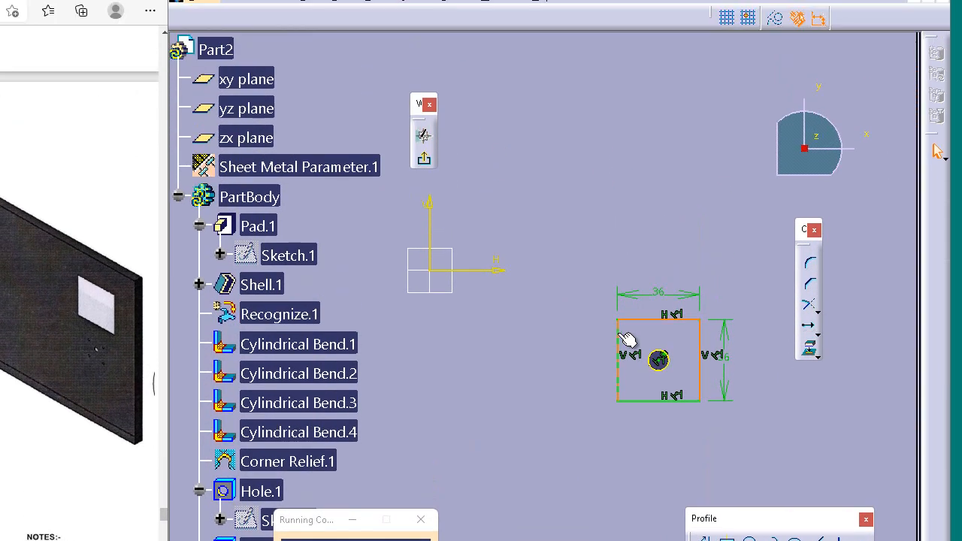
pyautogui.keyDown('ctrl'); pyautogui.click(619, 344); pyautogui.keyUp('ctrl')
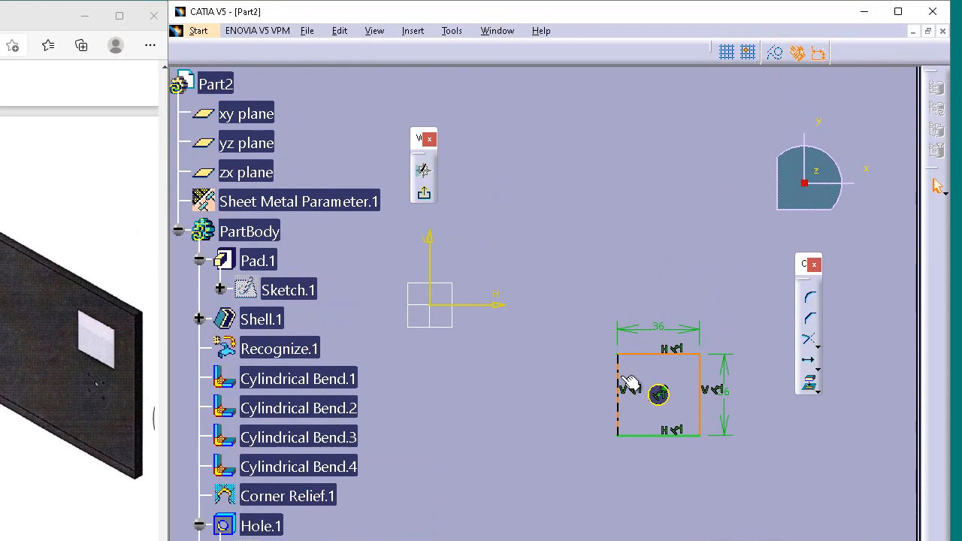
pyautogui.keyDown('ctrl'); pyautogui.click(662, 437); pyautogui.keyUp('ctrl')
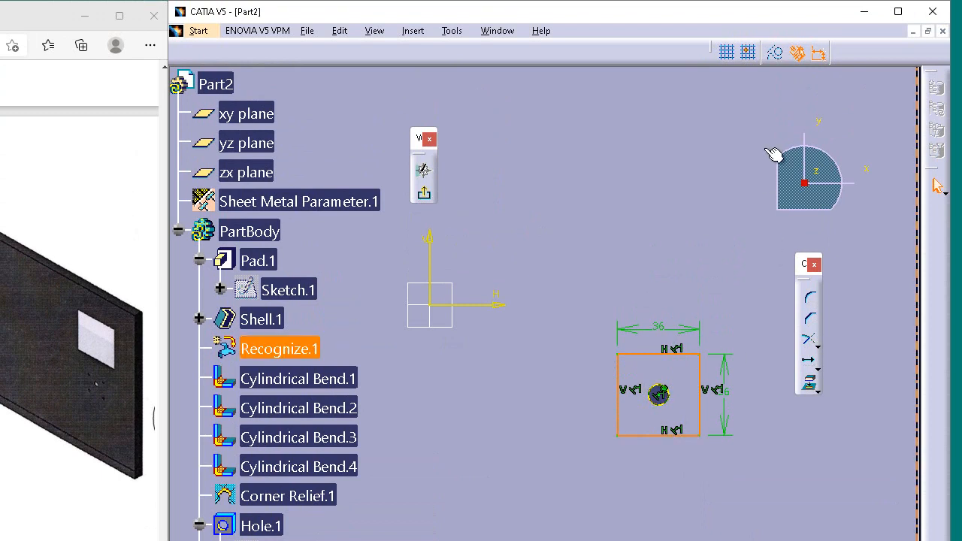
pyautogui.click(774, 55)
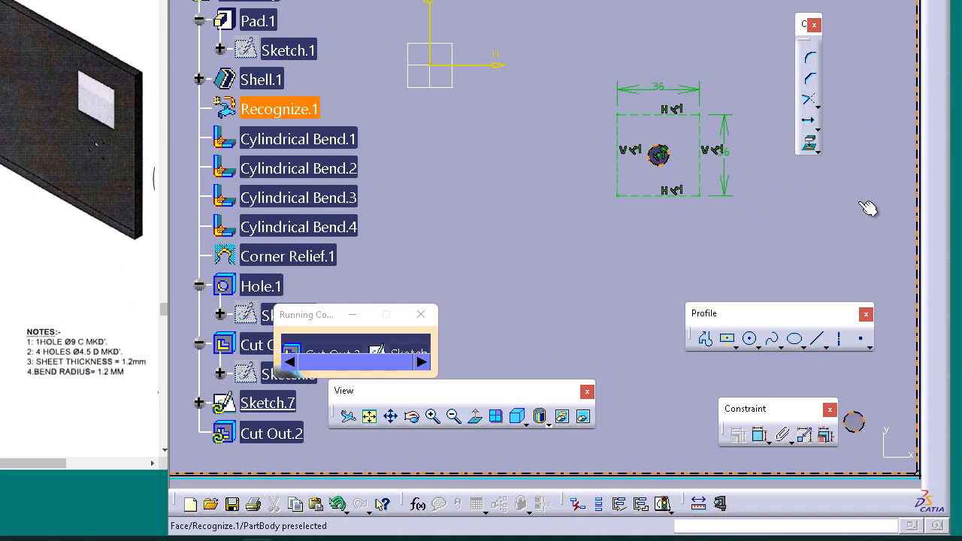
pyautogui.click(750, 340)
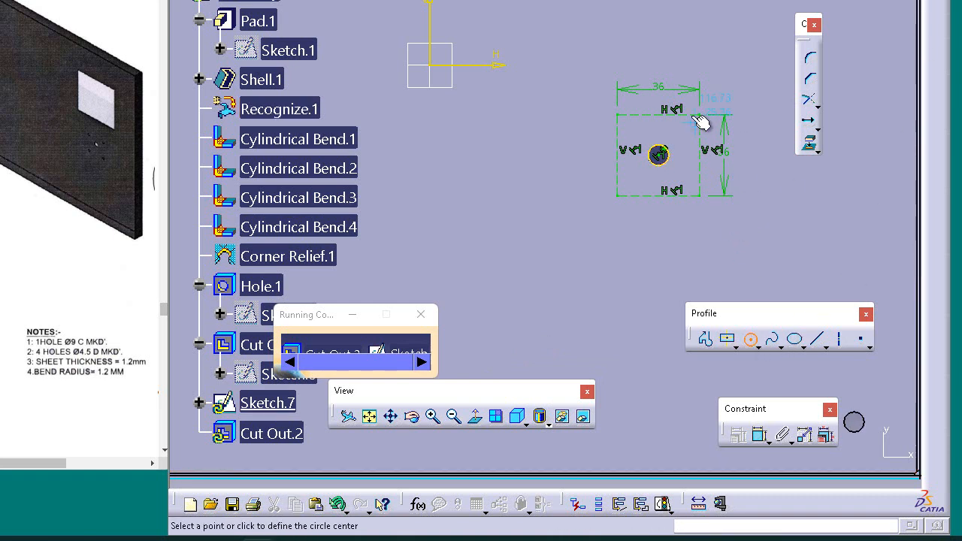
pyautogui.click(713, 122)
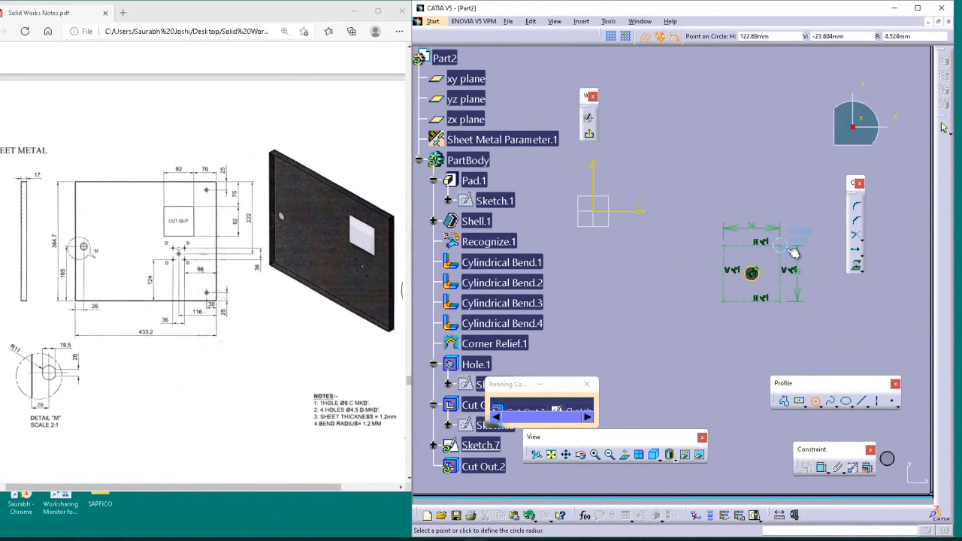
pyautogui.press('Escape')
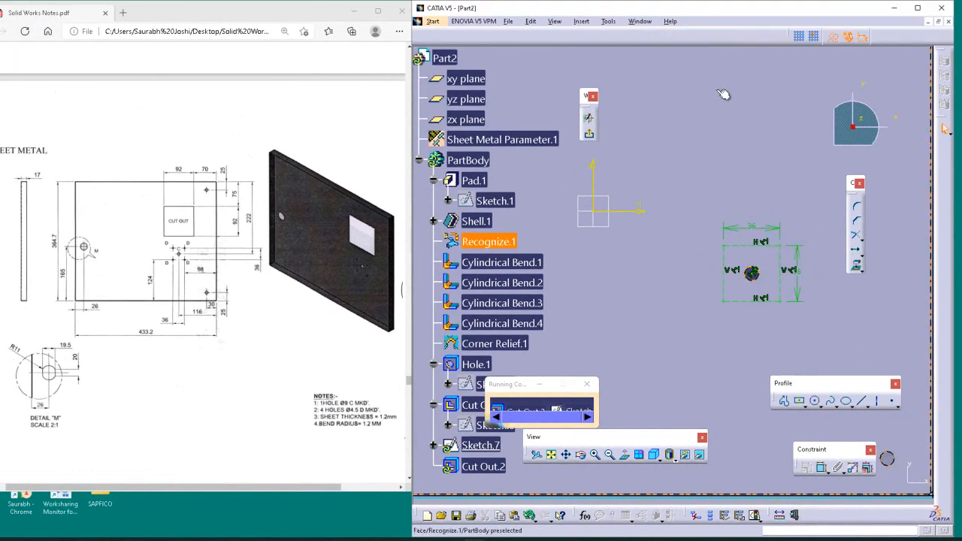
# Step: Sketch a circle with a radius of 2.75 mm centred on the construction square's upper-right corner
pyautogui.click(814, 400)
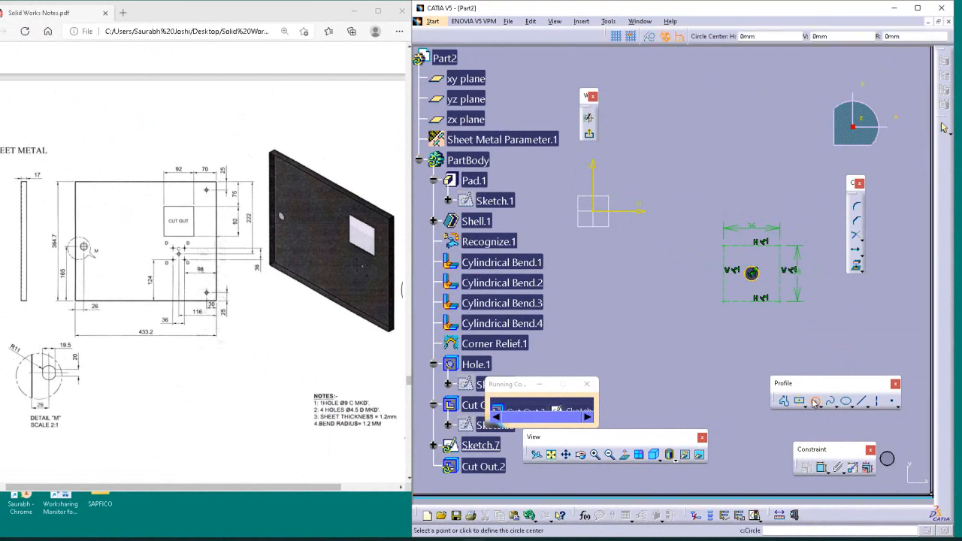
pyautogui.click(779, 242)
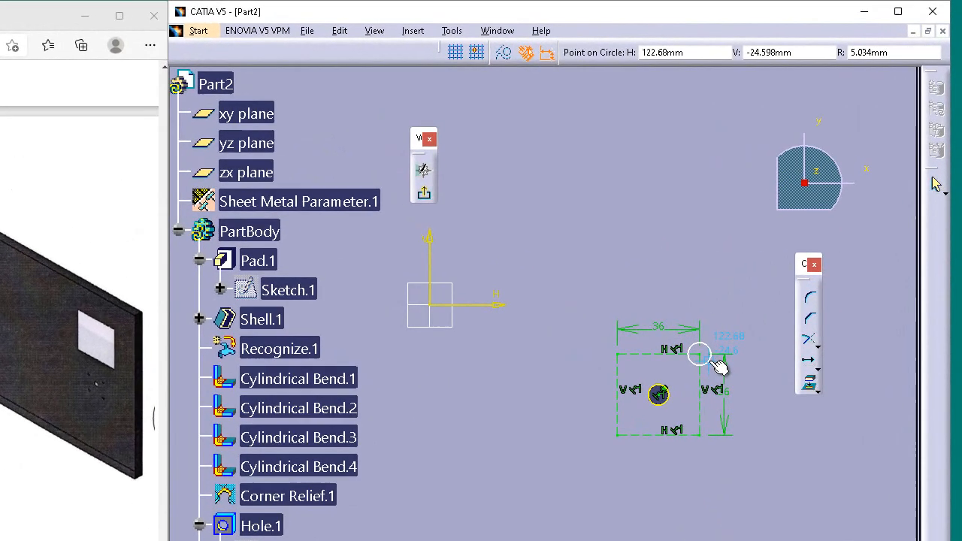
pyautogui.press('Tab')
pyautogui.press('Tab')
pyautogui.press('Tab')
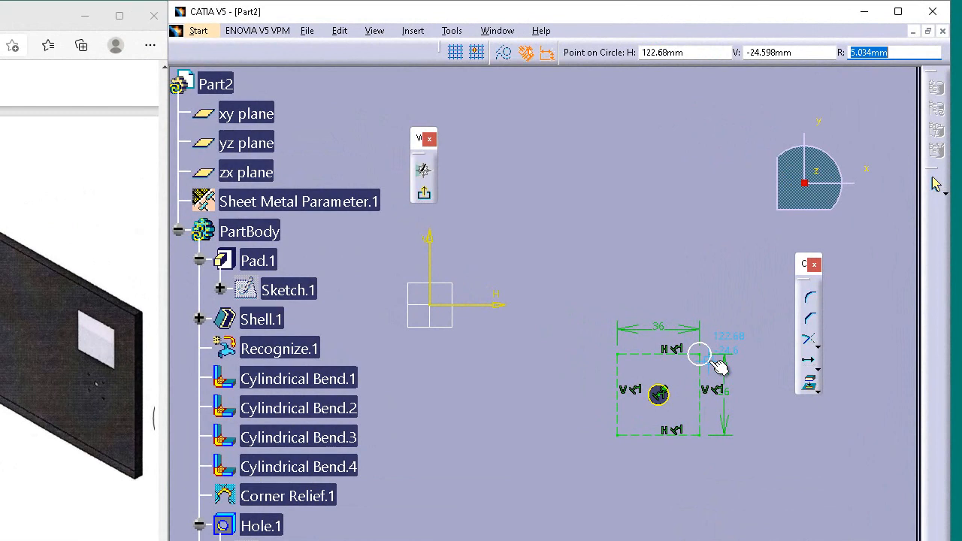
pyautogui.write('2.75')
pyautogui.press('Return')
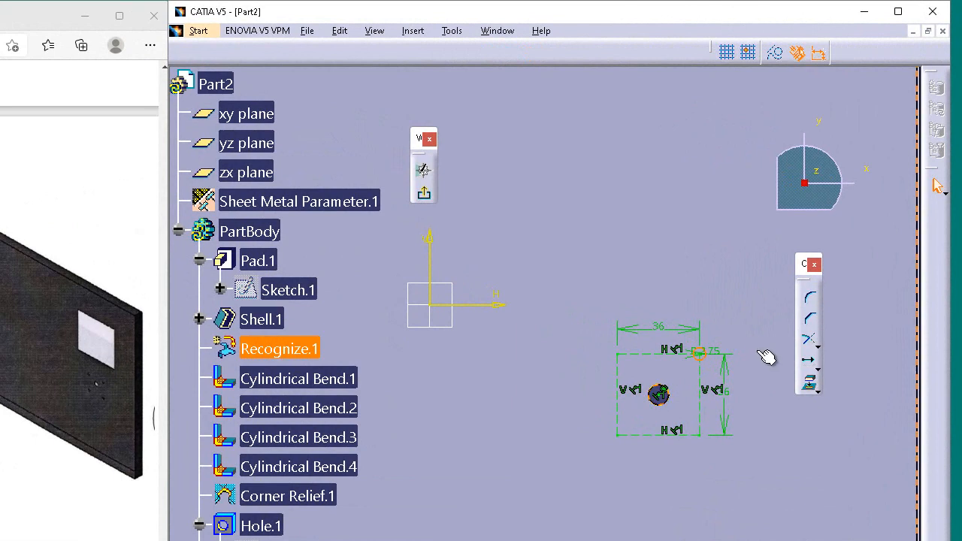
# Step: Copy the corner circle and place the duplicate just inside the square's upper-left corner
pyautogui.keyDown('ctrl'); pyautogui.moveTo(773, 358); pyautogui.dragTo(779, 295, button='middle'); pyautogui.keyUp('ctrl')
pyautogui.moveTo(683, 382); pyautogui.dragTo(487, 344, button='middle')
pyautogui.moveTo(656, 374)
pyautogui.keyDown('ctrl'); pyautogui.mouseDown(button='middle')
pyautogui.moveTo(661, 323)
pyautogui.moveTo(691, 305)
pyautogui.mouseUp(button='middle'); pyautogui.keyUp('ctrl')
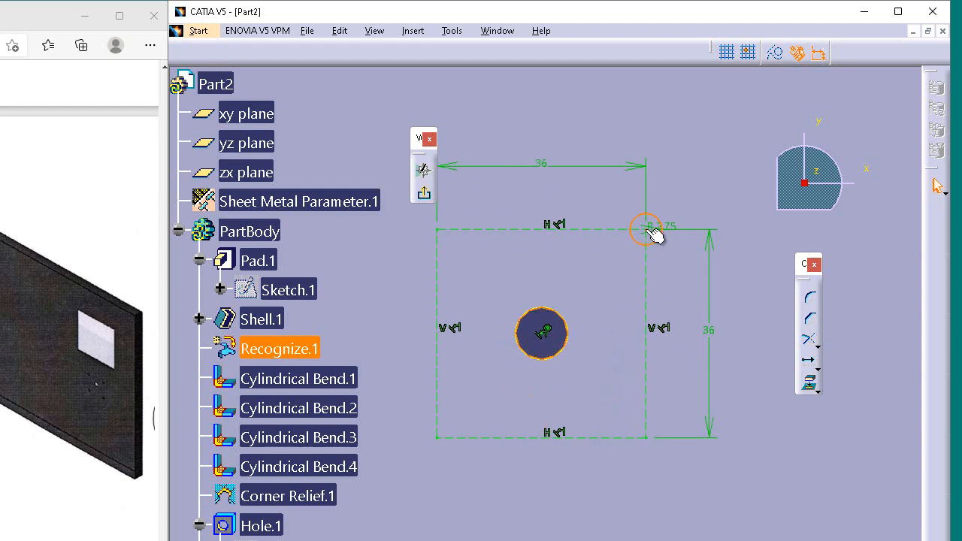
pyautogui.moveTo(468, 271); pyautogui.dragTo(586, 298, button='middle')
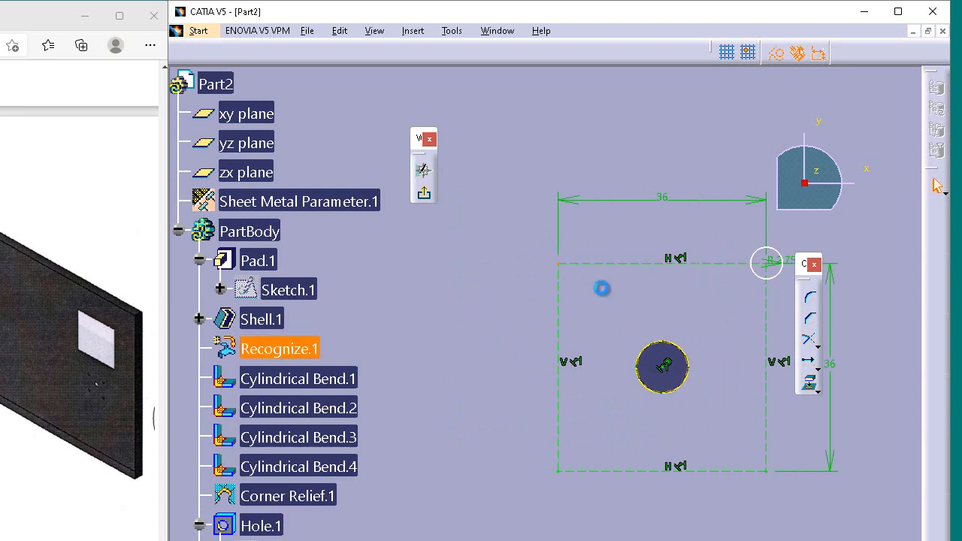
pyautogui.click(755, 280)
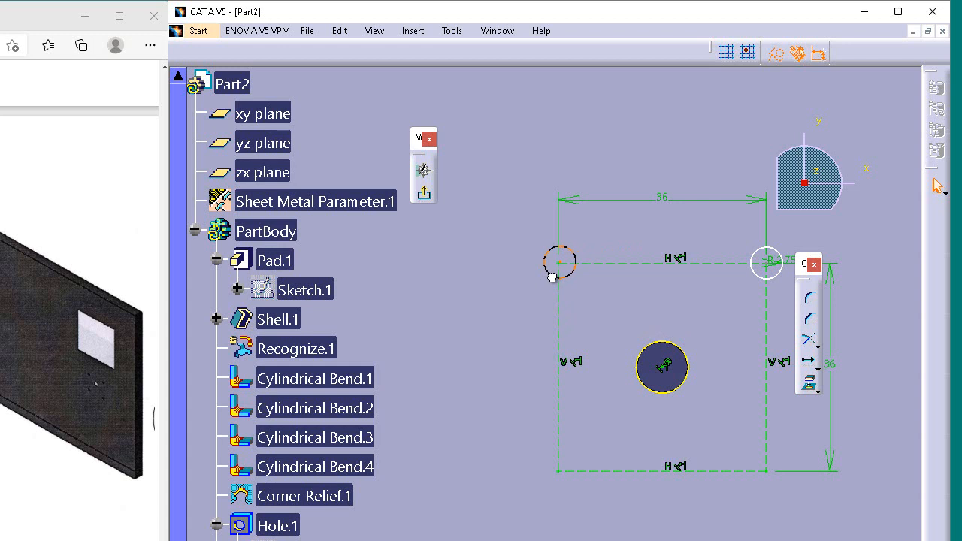
pyautogui.click(589, 294)
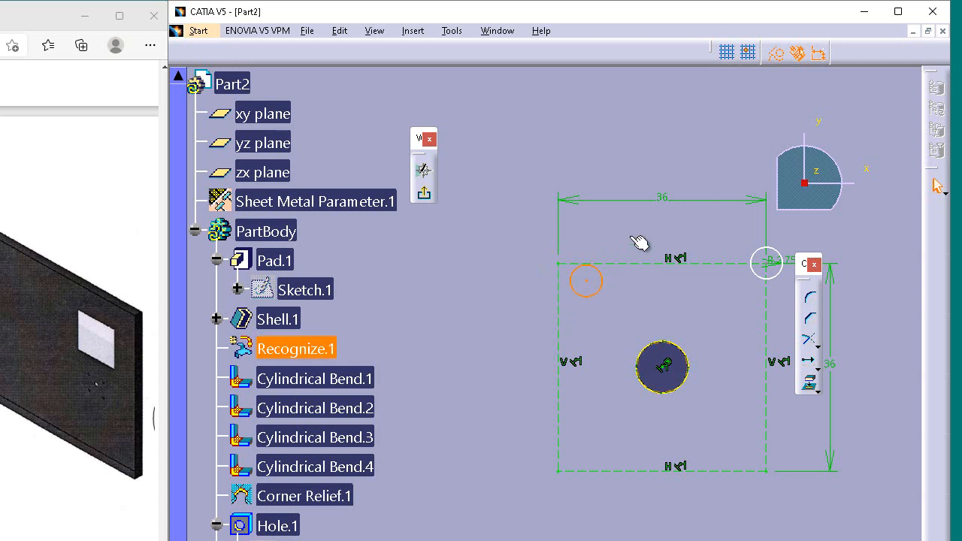
pyautogui.moveTo(586, 280); pyautogui.dragTo(592, 281)
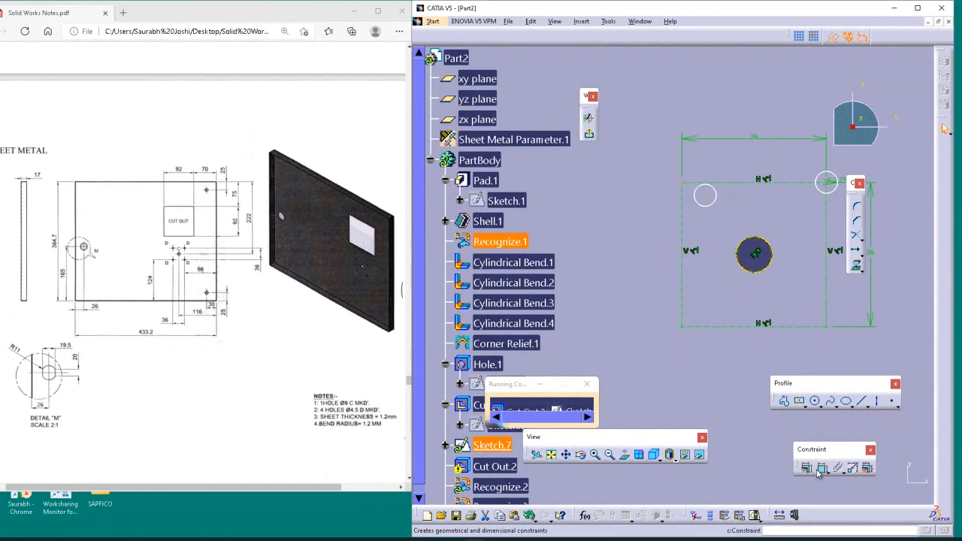
# Step: Make the copied circle's centre coincident with the square's upper-left corner
pyautogui.click(821, 468)
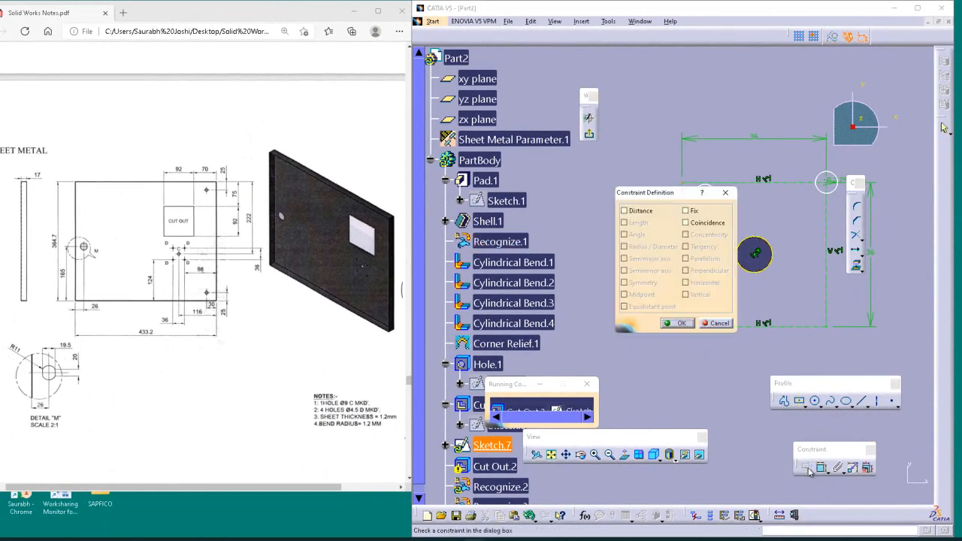
pyautogui.click(698, 224)
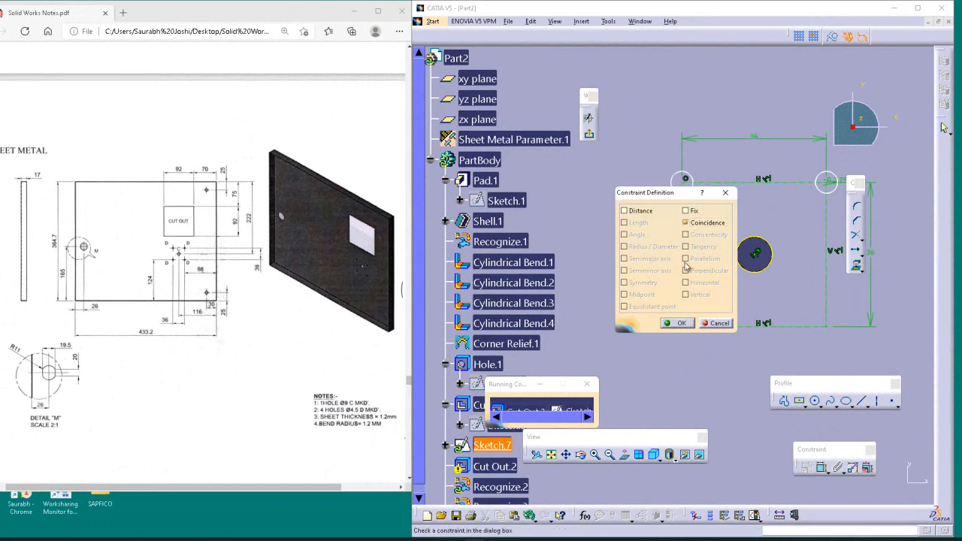
pyautogui.click(680, 323)
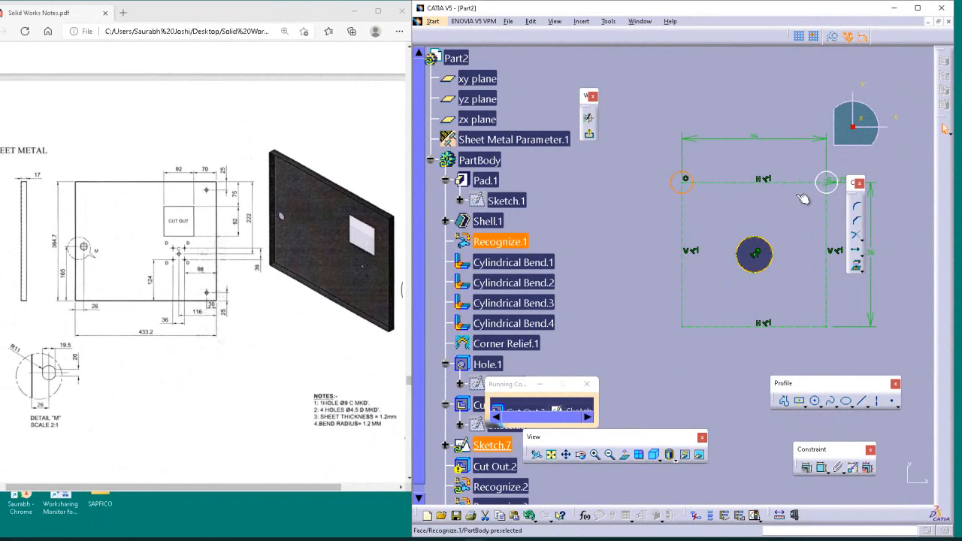
# Step: Copy both upper circles together and place the duplicates just below the square's two lower corners
pyautogui.click(827, 181)
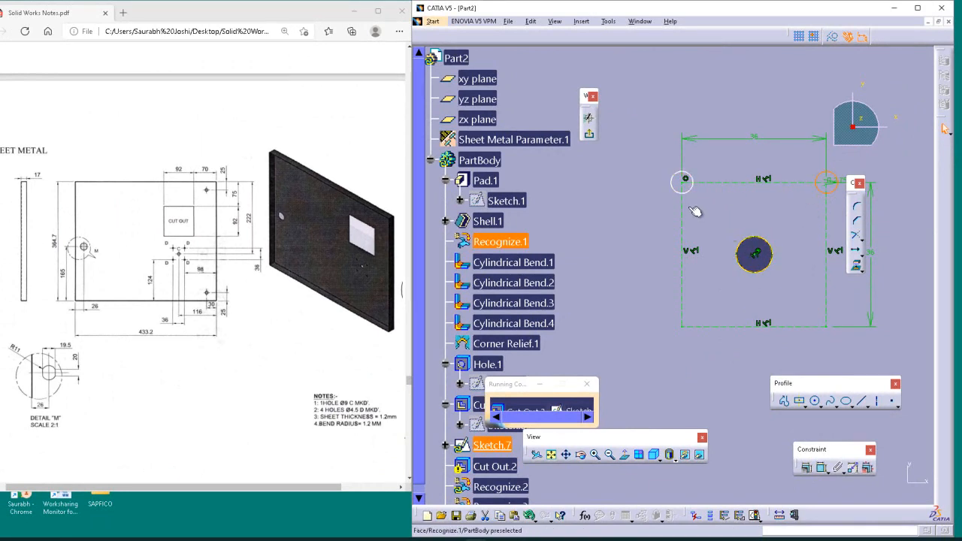
pyautogui.click(684, 181)
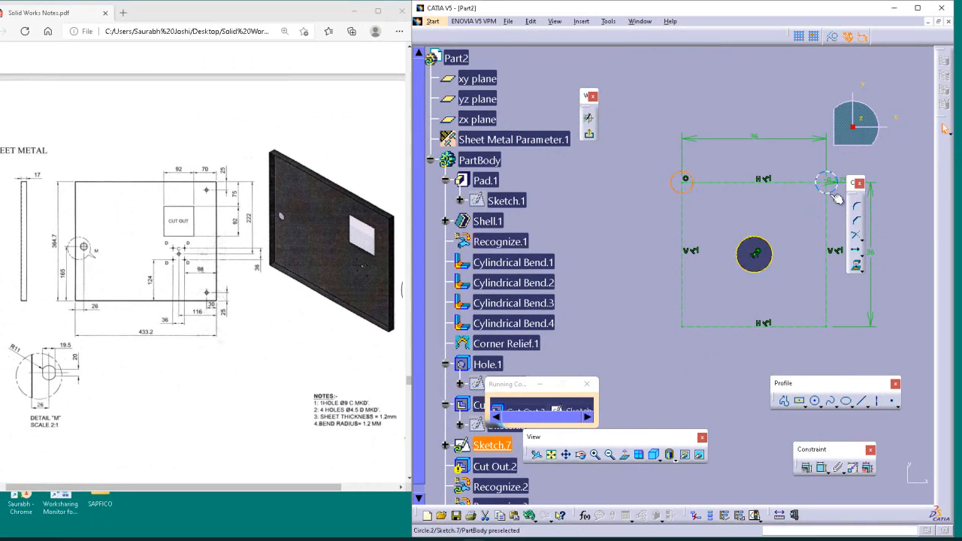
pyautogui.keyDown('ctrl'); pyautogui.click(827, 192); pyautogui.keyUp('ctrl')
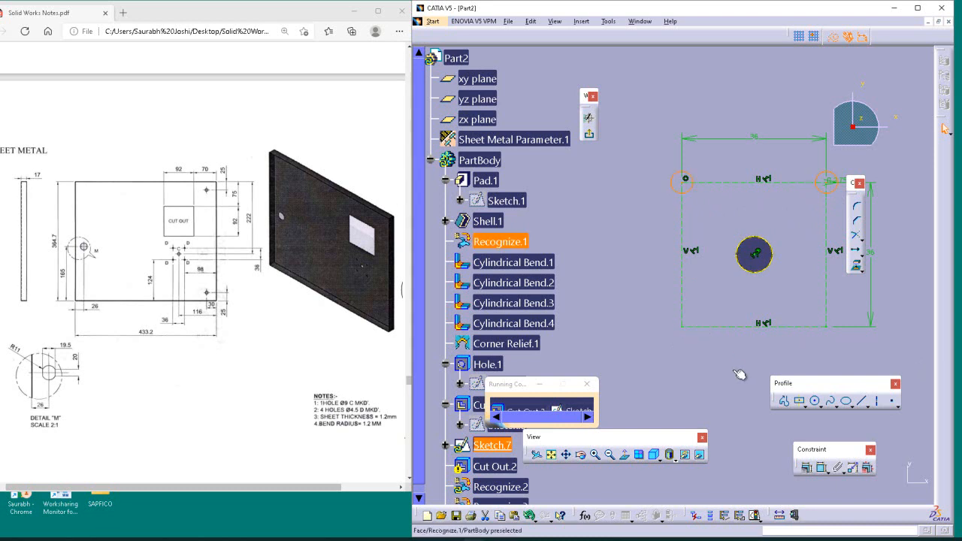
pyautogui.click(684, 181)
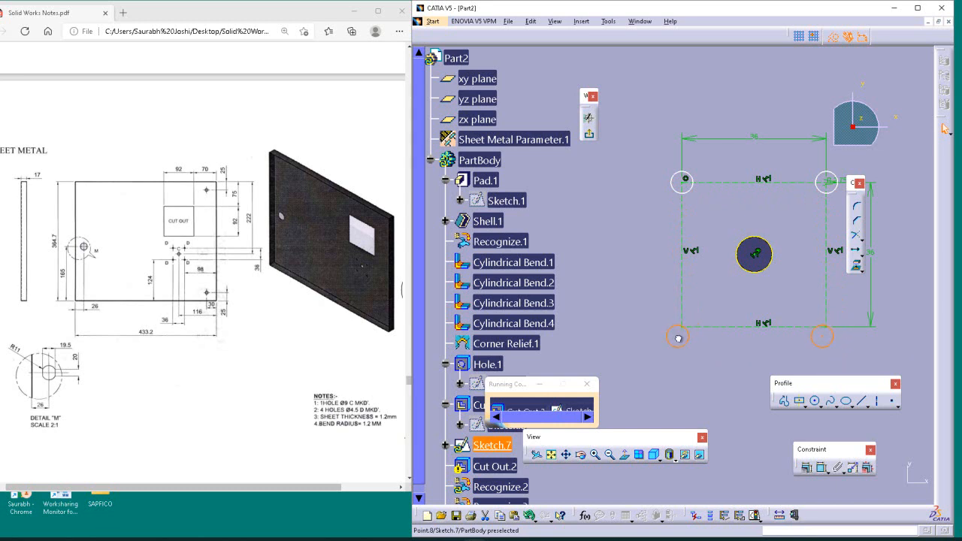
pyautogui.click(677, 345)
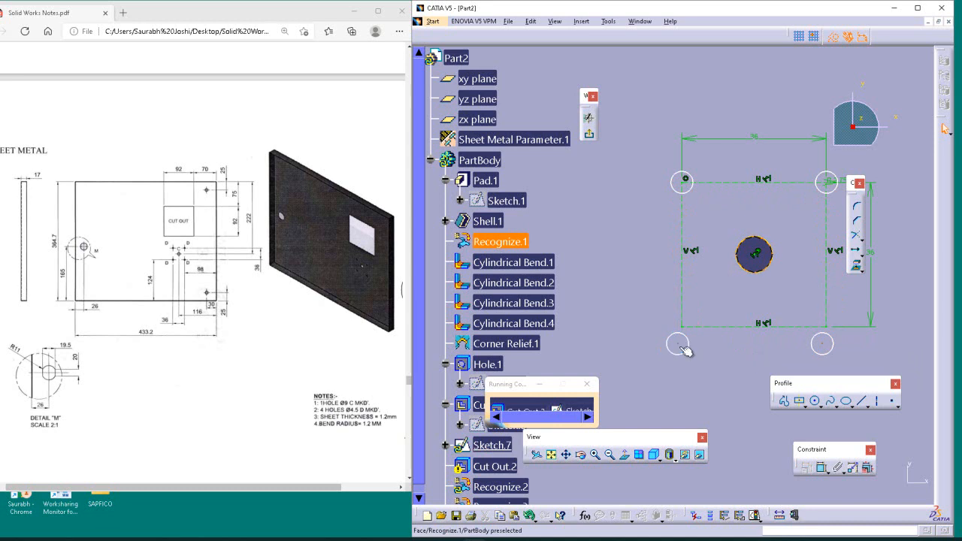
# Step: Make the centre of the lower-left circle coincident with the square's lower-left corner
pyautogui.moveTo(739, 351)
pyautogui.keyDown('ctrl'); pyautogui.mouseDown(button='middle')
pyautogui.moveTo(730, 208)
pyautogui.moveTo(742, 195)
pyautogui.mouseUp(button='middle'); pyautogui.keyUp('ctrl')
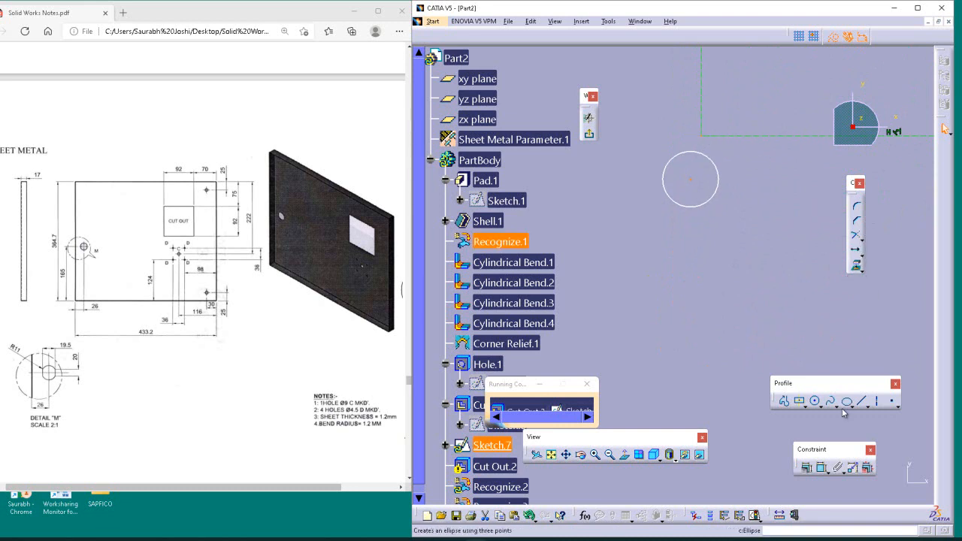
pyautogui.click(807, 467)
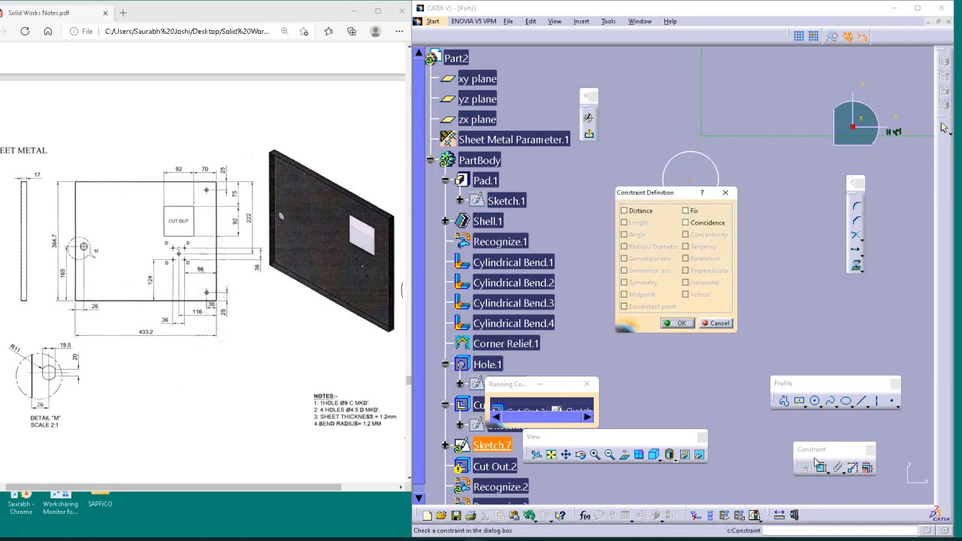
pyautogui.click(685, 222)
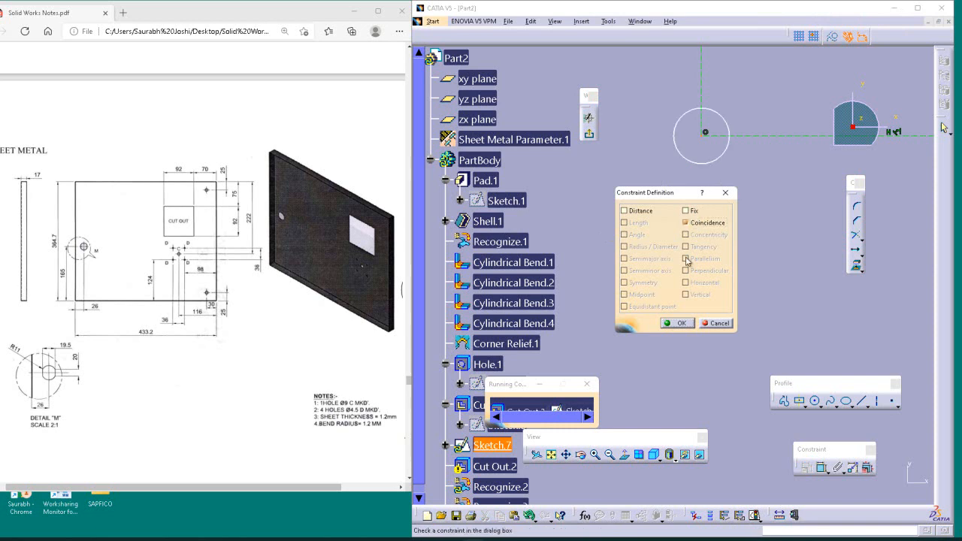
pyautogui.click(678, 324)
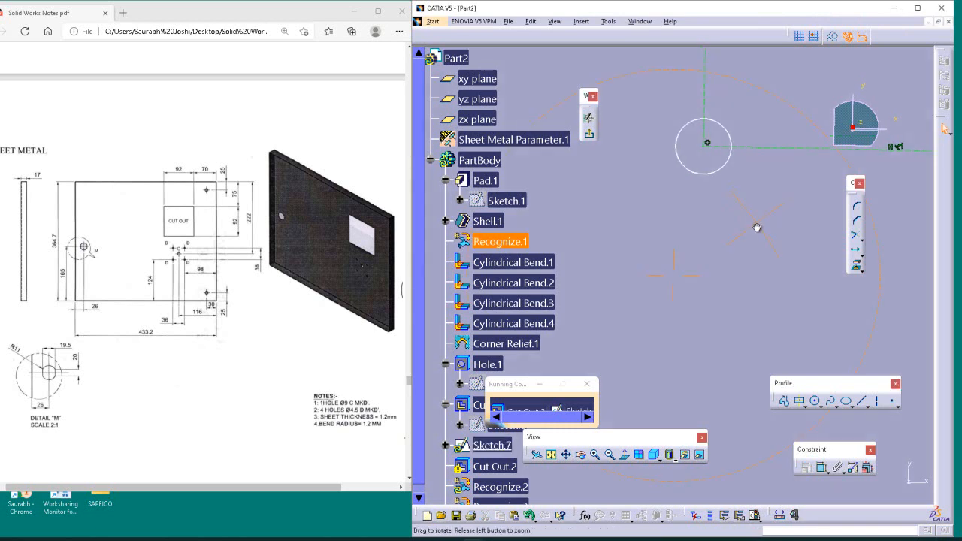
# Step: Make the centre of the lower-right circle coincident with the square's lower-right corner
pyautogui.moveTo(766, 223)
pyautogui.mouseDown(button='middle')
pyautogui.moveTo(749, 278)
pyautogui.moveTo(694, 269)
pyautogui.moveTo(701, 258)
pyautogui.mouseUp(button='middle')
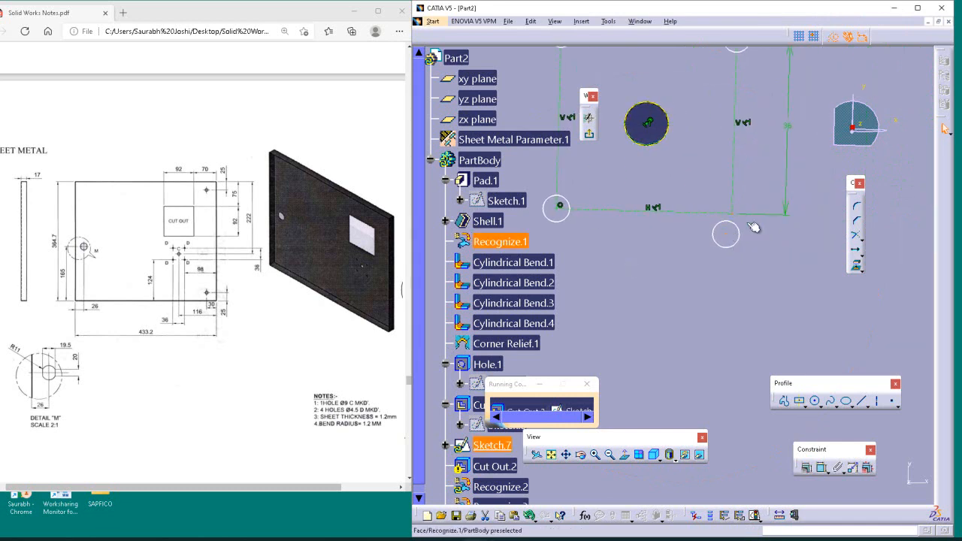
pyautogui.click(802, 466)
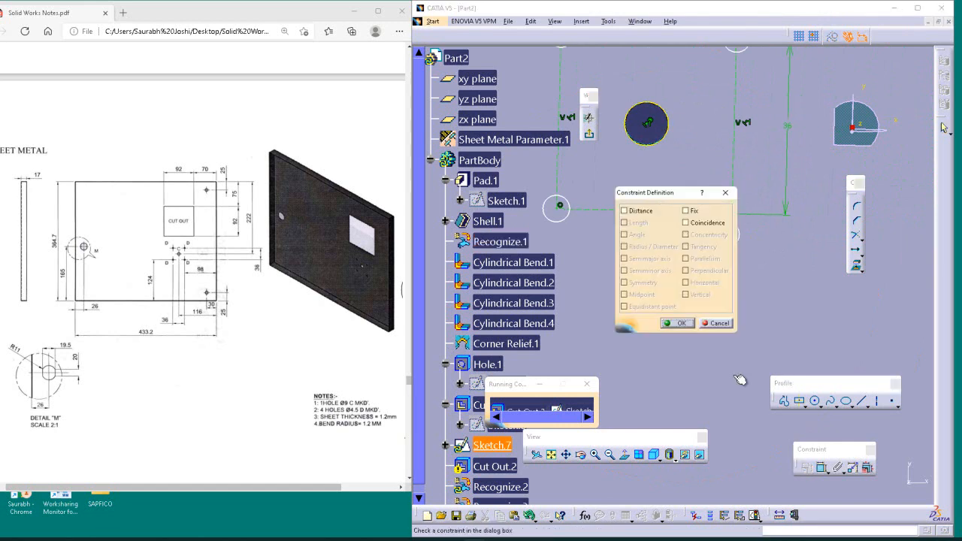
pyautogui.click(692, 223)
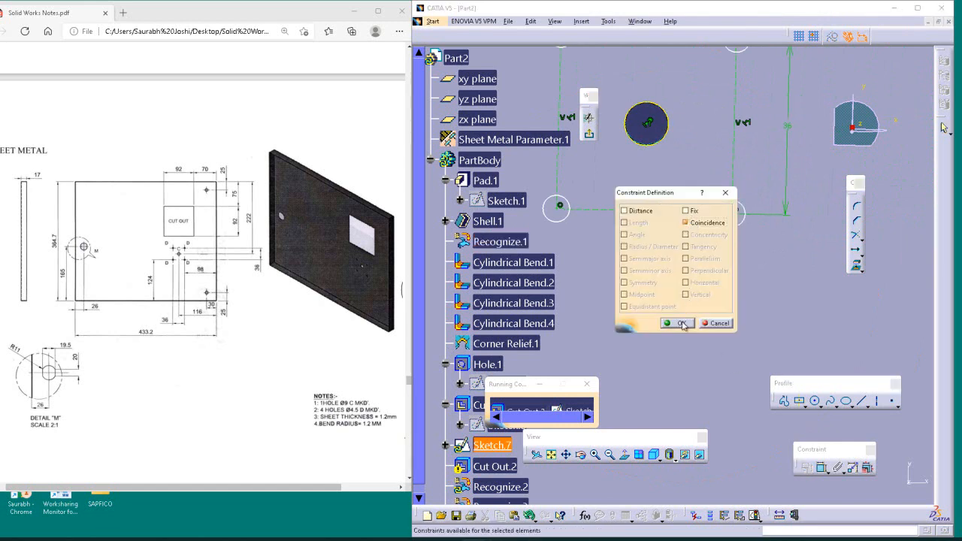
pyautogui.click(681, 323)
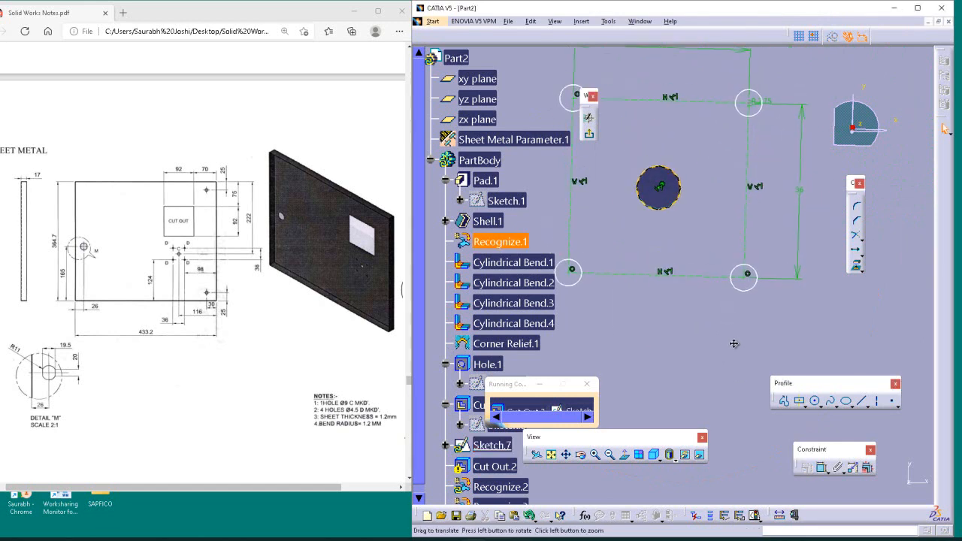
# Step: Add a diameter constraint to all four circles at the square's corners in one operation
pyautogui.moveTo(731, 334); pyautogui.dragTo(782, 394, button='middle')
pyautogui.click(801, 156)
pyautogui.keyDown('ctrl'); pyautogui.click(626, 147); pyautogui.keyUp('ctrl')
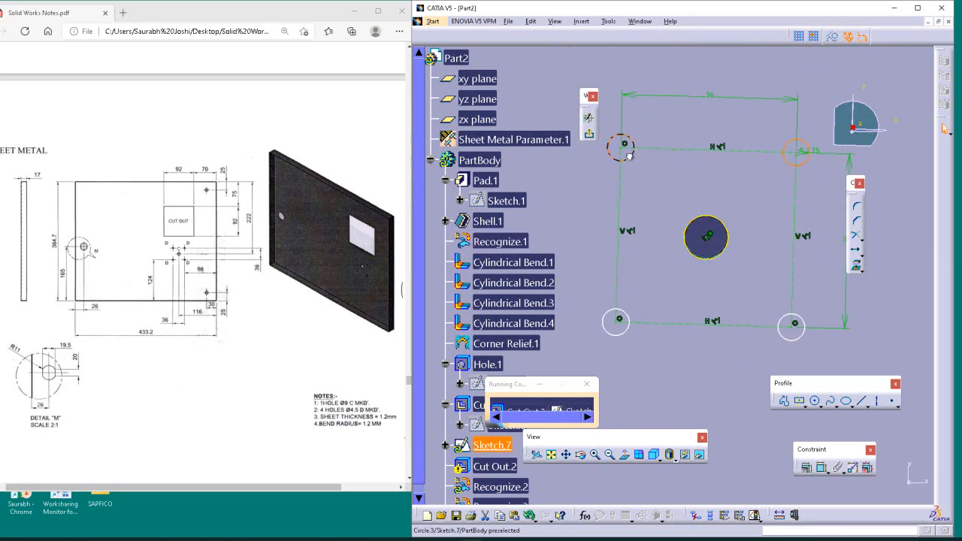
pyautogui.keyDown('ctrl'); pyautogui.click(621, 317); pyautogui.keyUp('ctrl')
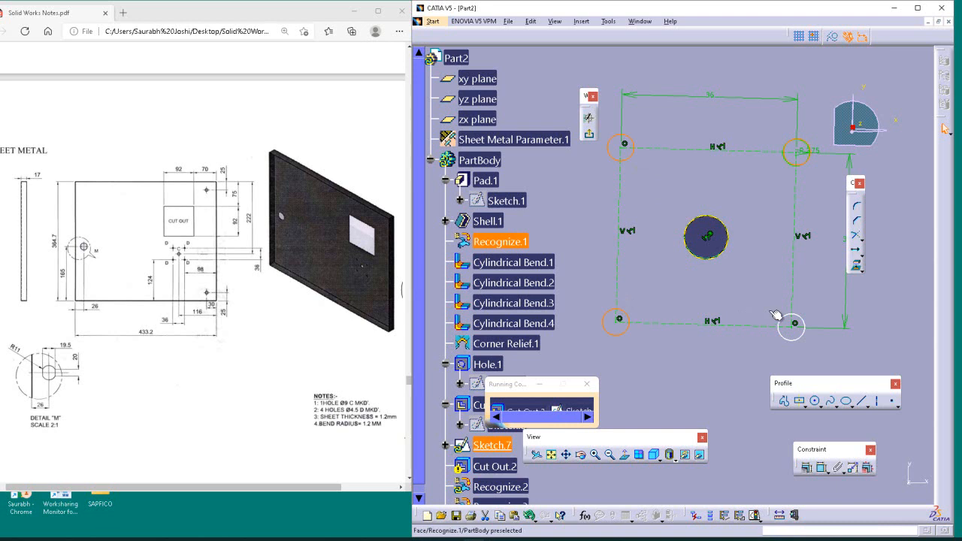
pyautogui.keyDown('ctrl'); pyautogui.click(793, 323); pyautogui.keyUp('ctrl')
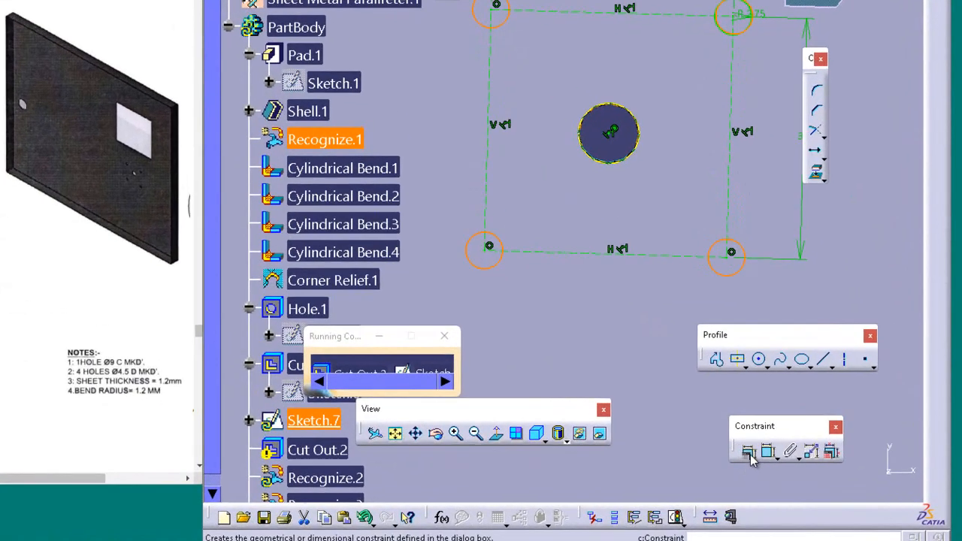
pyautogui.click(796, 464)
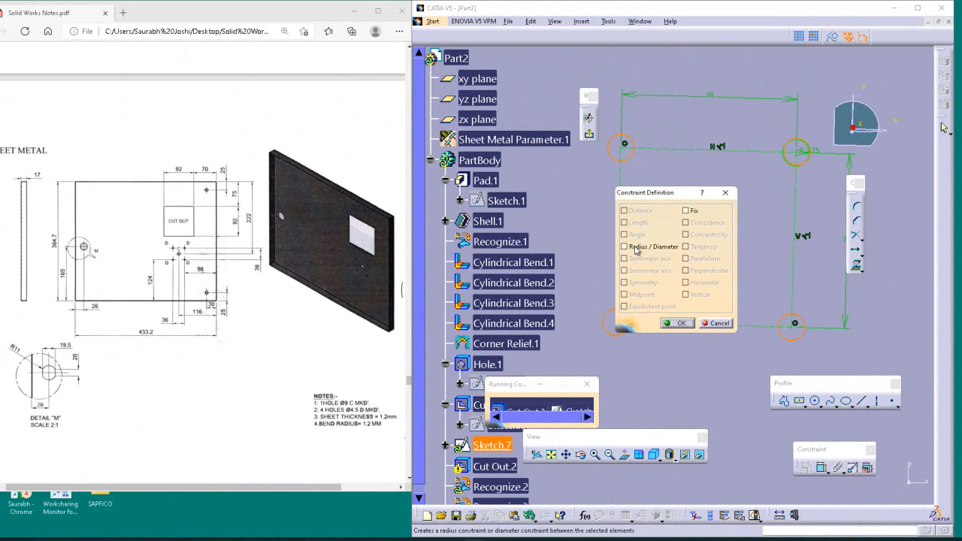
pyautogui.click(514, 148)
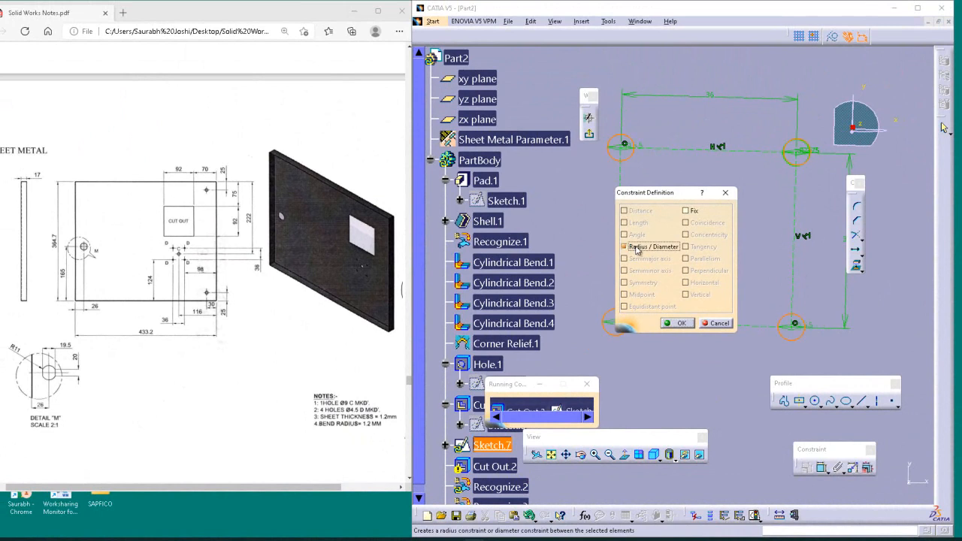
pyautogui.click(676, 323)
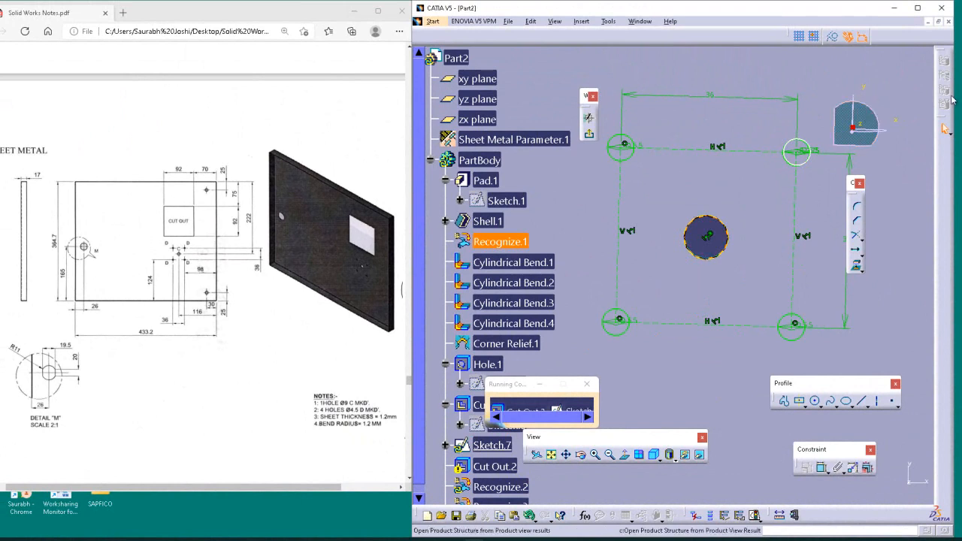
# Step: Leave the sketch and preview the cutout through the four corner circles with the Up to next limit
pyautogui.click(588, 134)
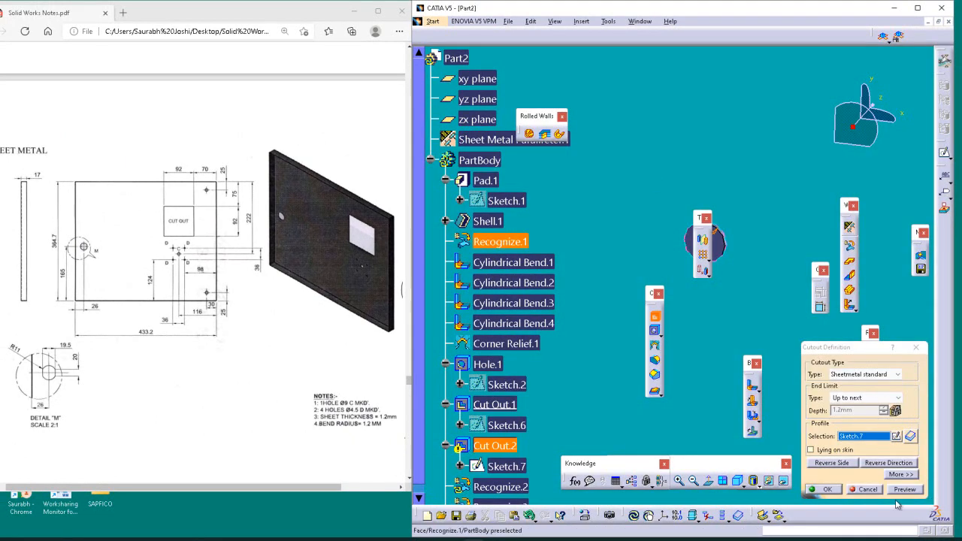
pyautogui.click(908, 492)
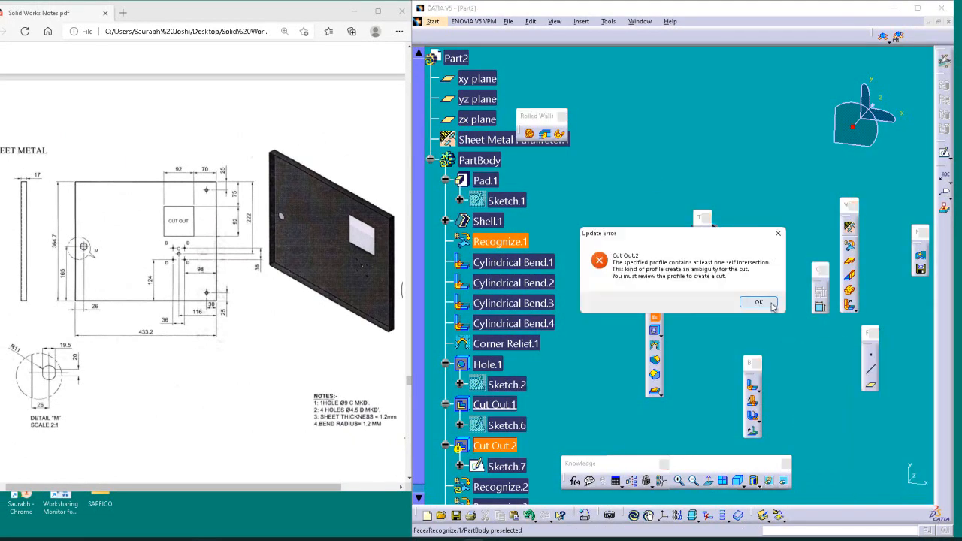
pyautogui.click(759, 302)
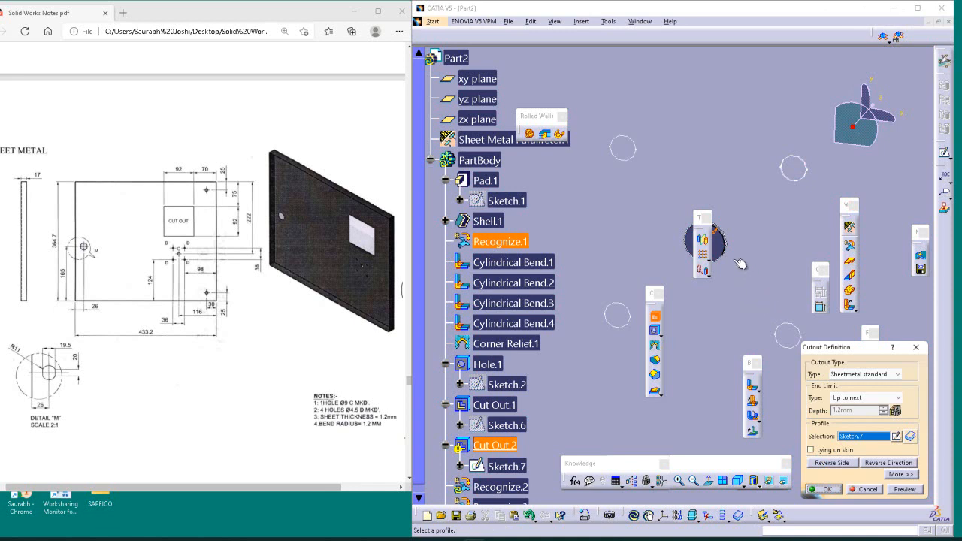
# Step: Recheck the cutout's profile sketch and try again to create and preview the four-circle cutout
pyautogui.click(896, 436)
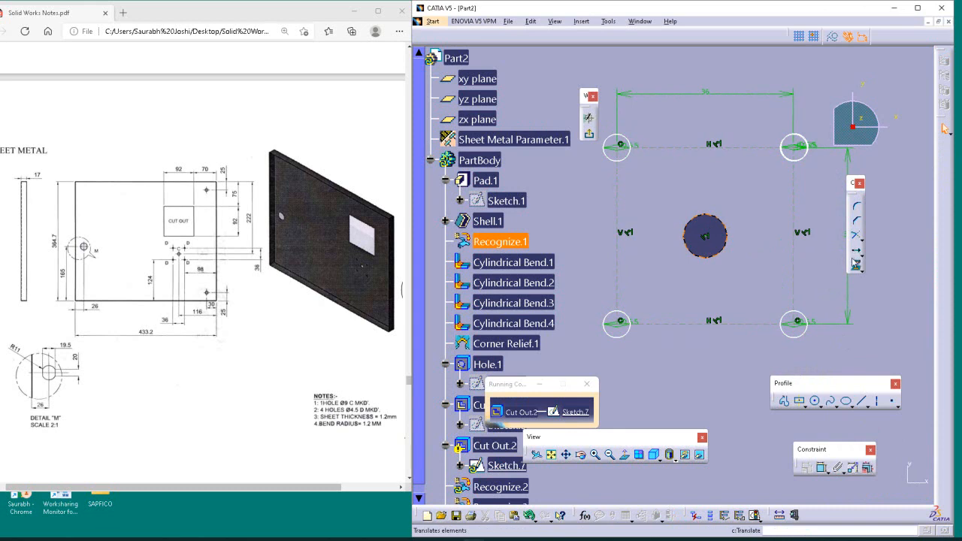
pyautogui.click(587, 134)
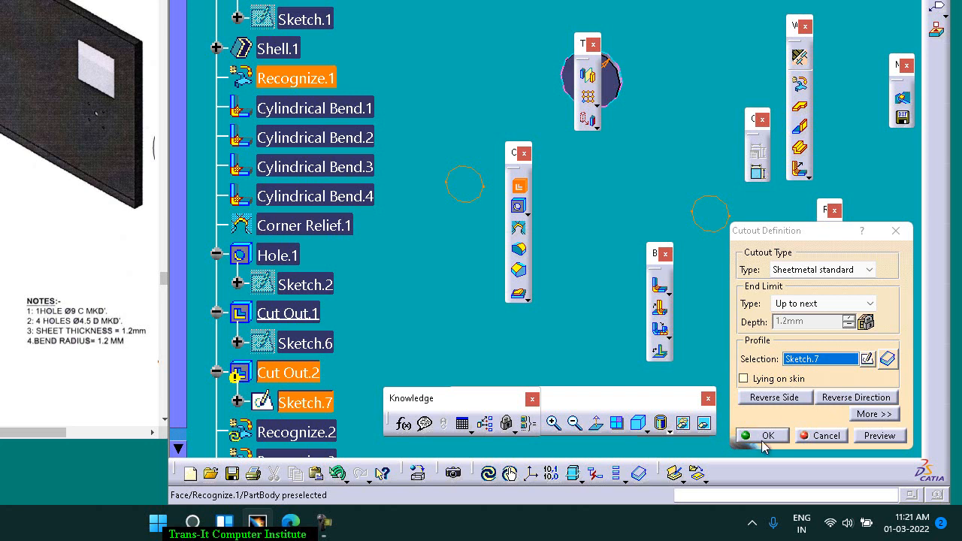
pyautogui.click(763, 441)
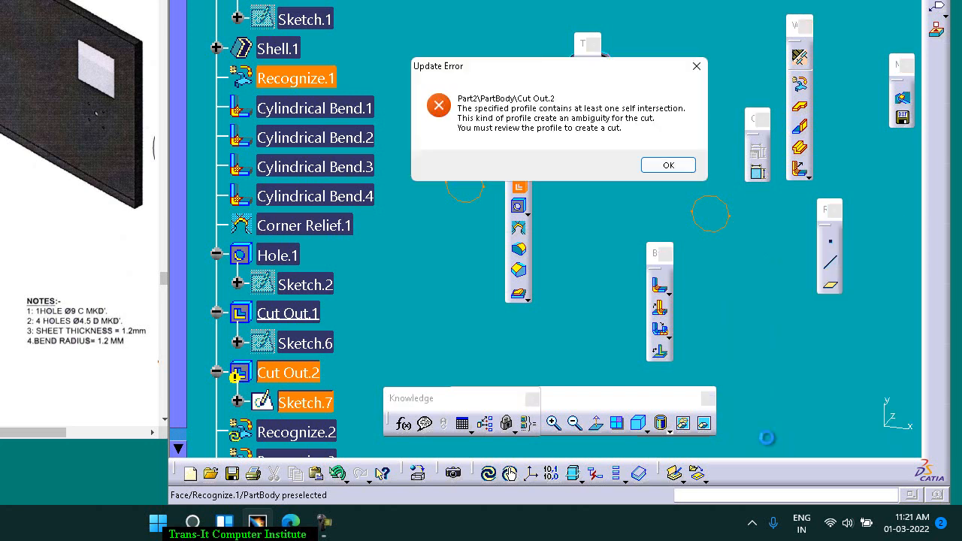
pyautogui.click(692, 168)
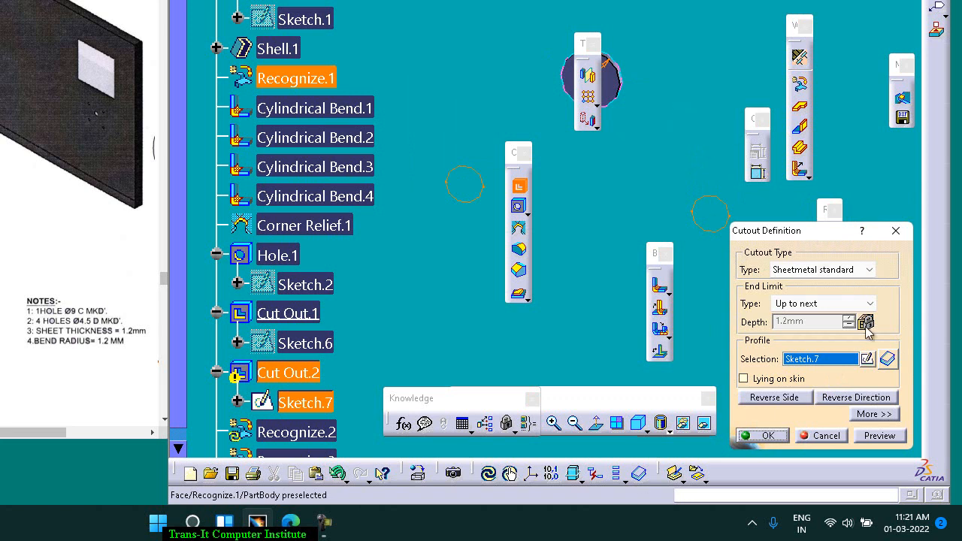
pyautogui.click(880, 436)
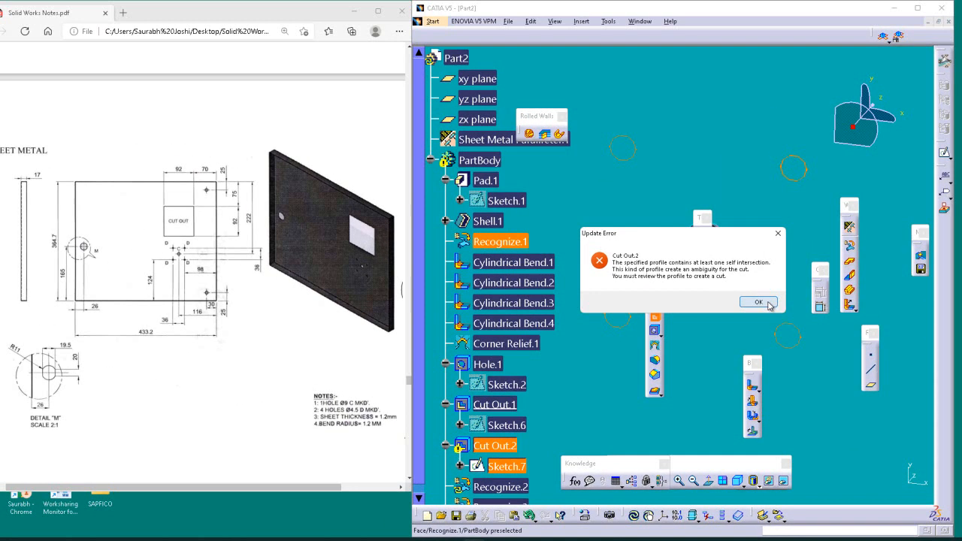
pyautogui.click(668, 166)
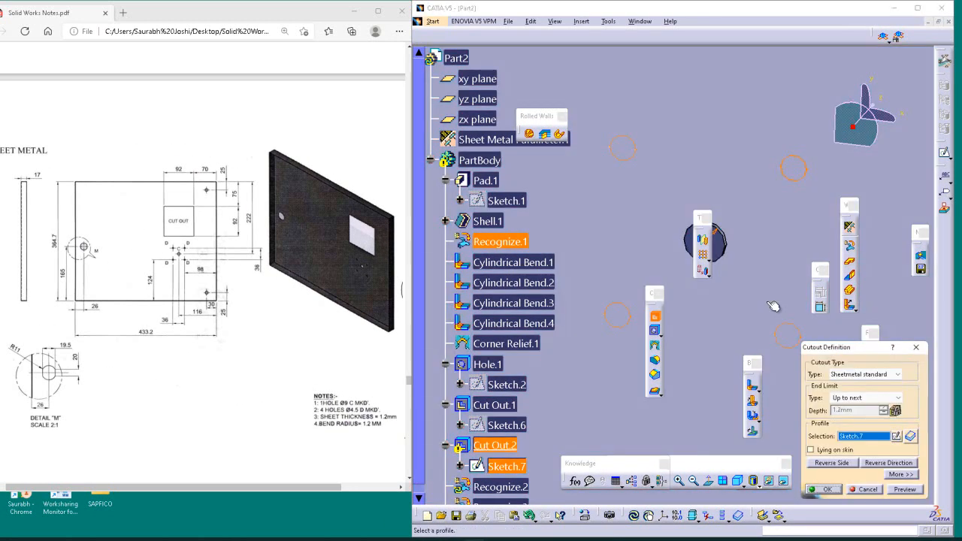
# Step: Reopen the four-circle sketch and examine the central hole's edge and the related cutout and Recognize features in the tree
pyautogui.click(897, 436)
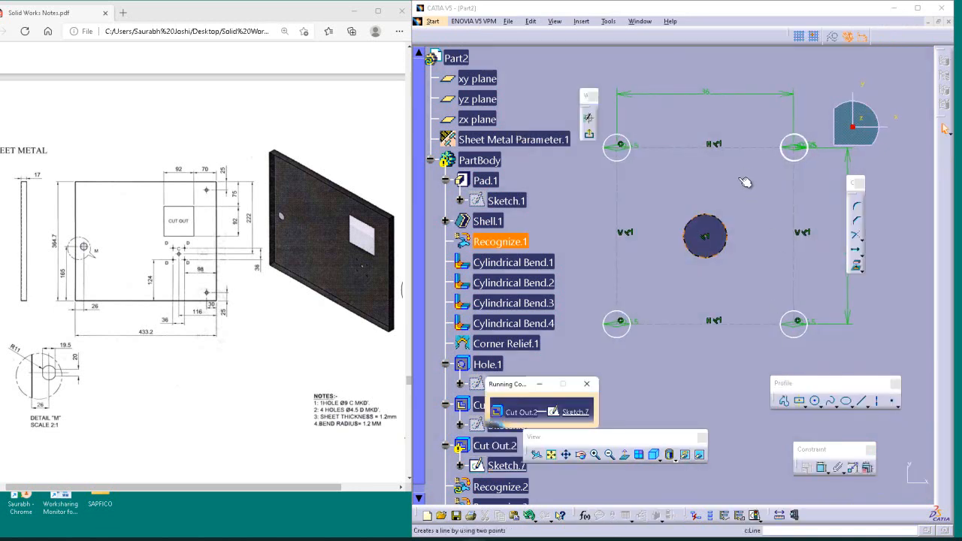
pyautogui.click(663, 202)
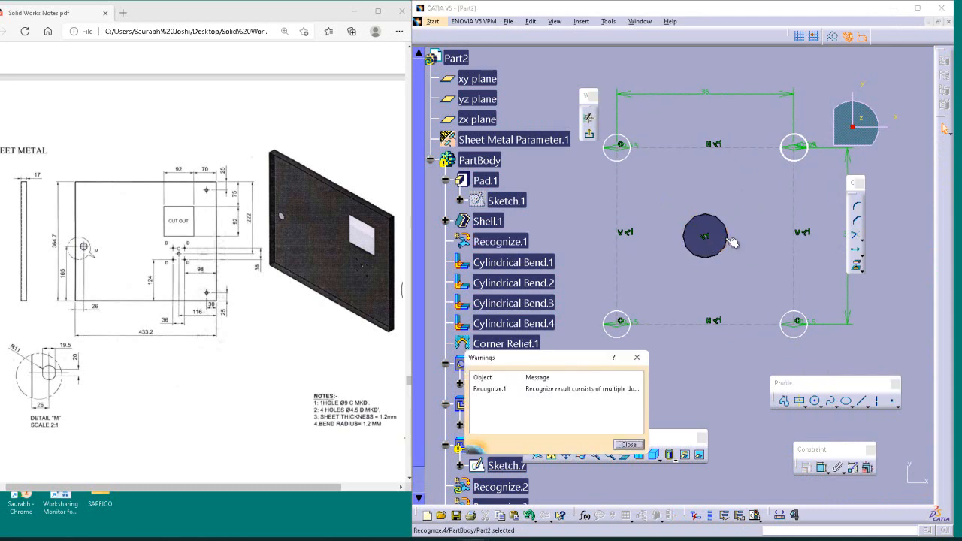
pyautogui.click(628, 445)
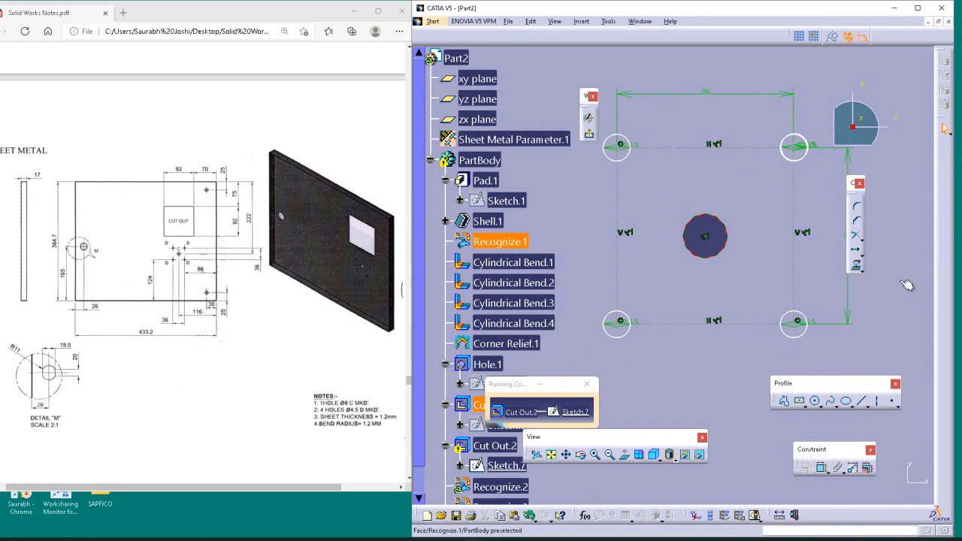
pyautogui.click(722, 246)
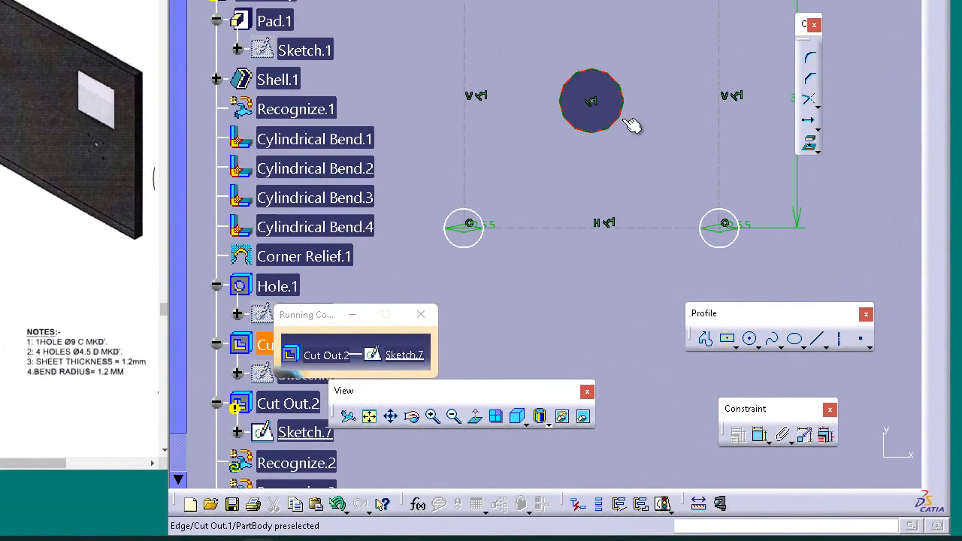
pyautogui.click(625, 113)
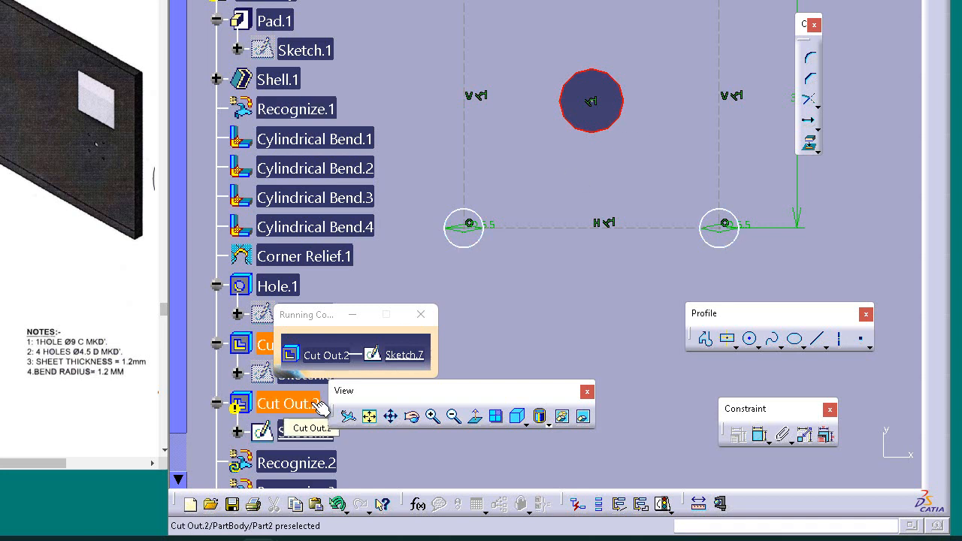
pyautogui.moveTo(177, 360); pyautogui.dragTo(181, 452)
pyautogui.click(277, 417)
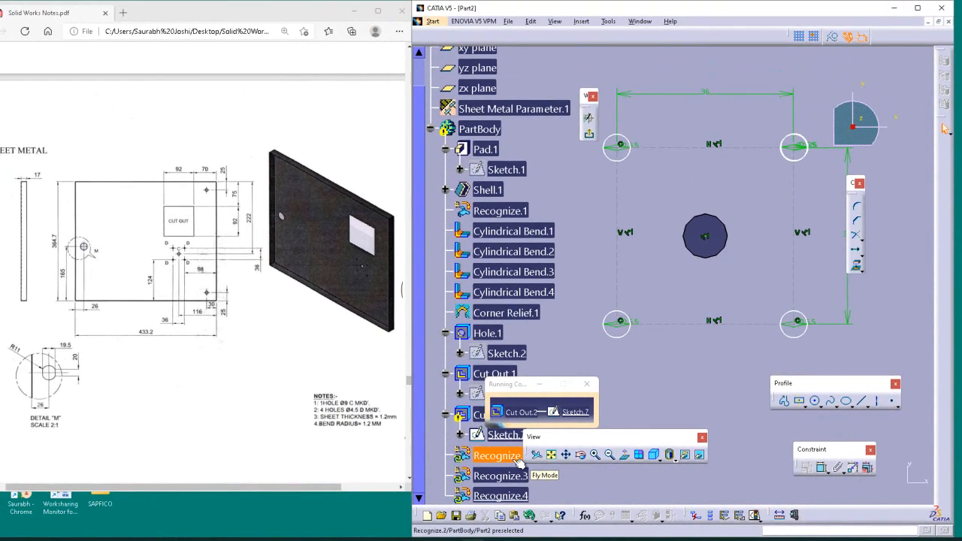
pyautogui.rightClick(503, 460)
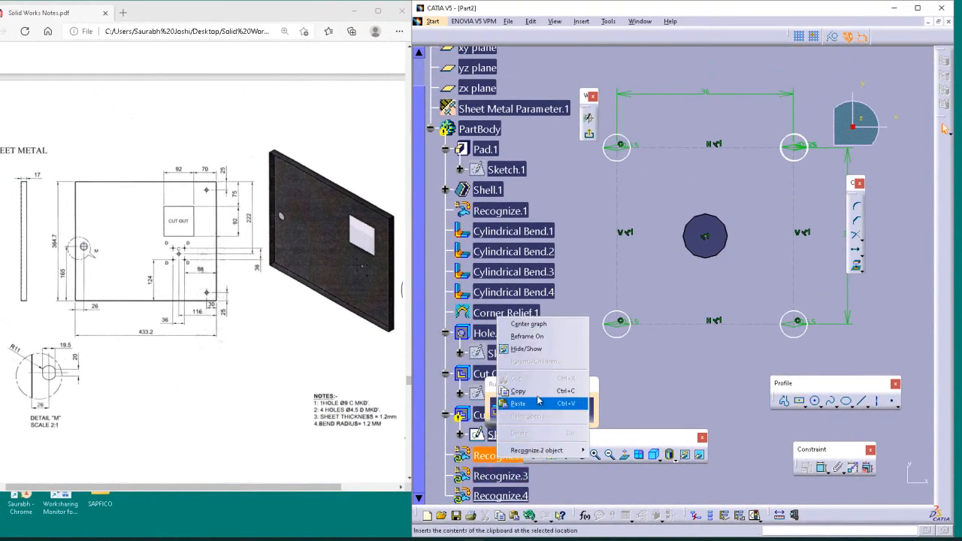
pyautogui.click(656, 397)
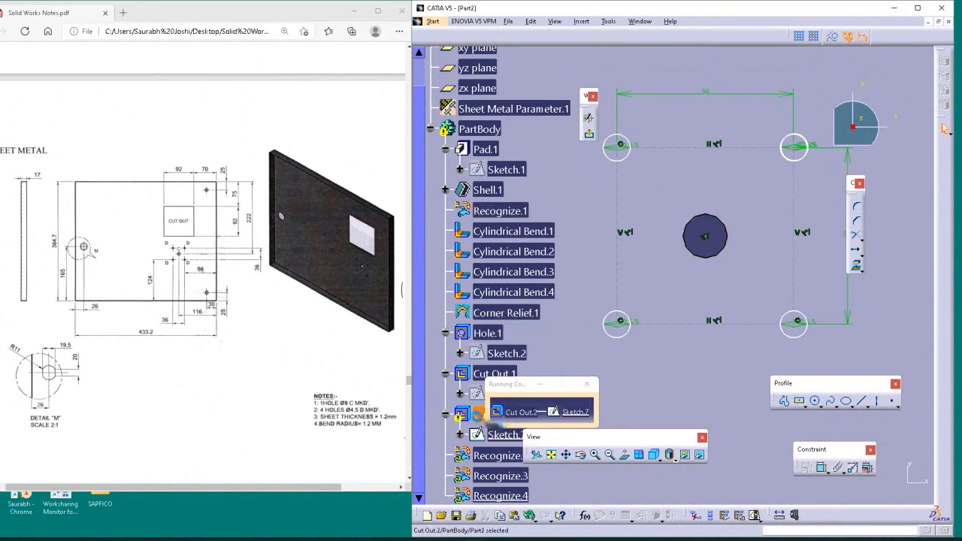
pyautogui.rightClick(478, 418)
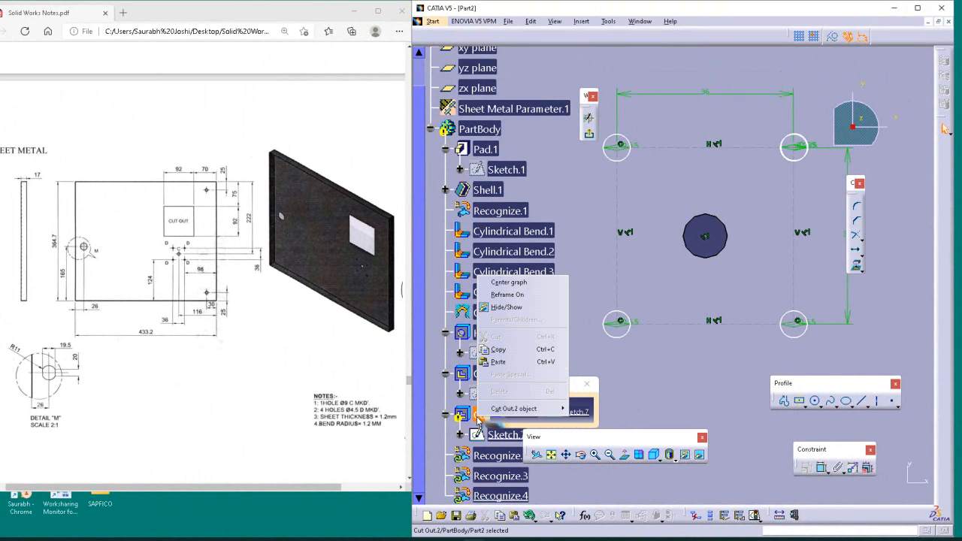
pyautogui.click(685, 388)
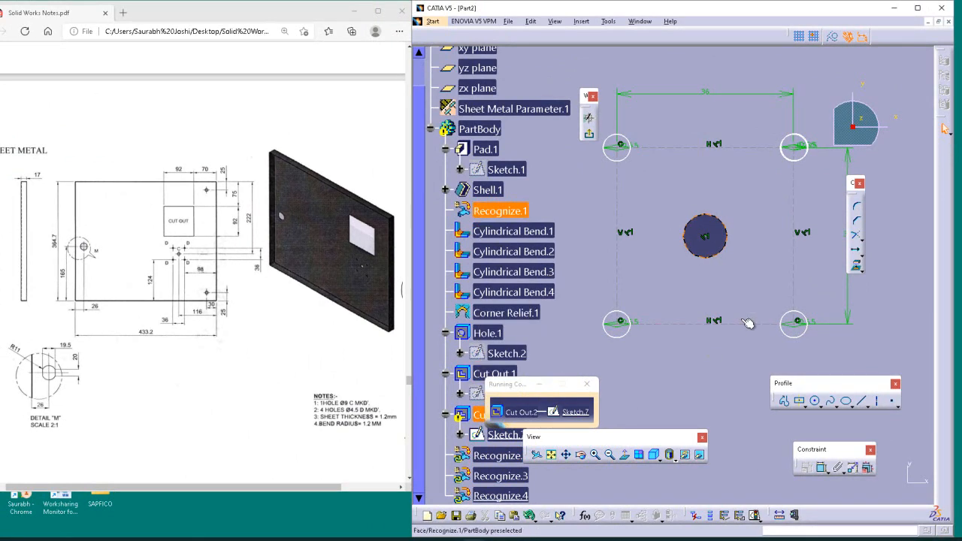
# Step: Leave the sketch, discard the four-circle cutout, and undo and restore the central hole's cutout
pyautogui.click(592, 136)
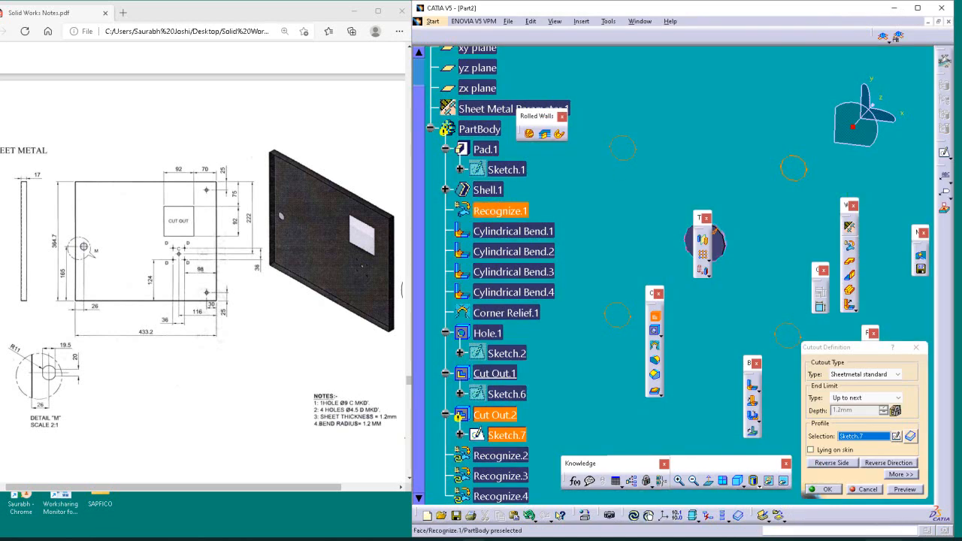
pyautogui.click(865, 489)
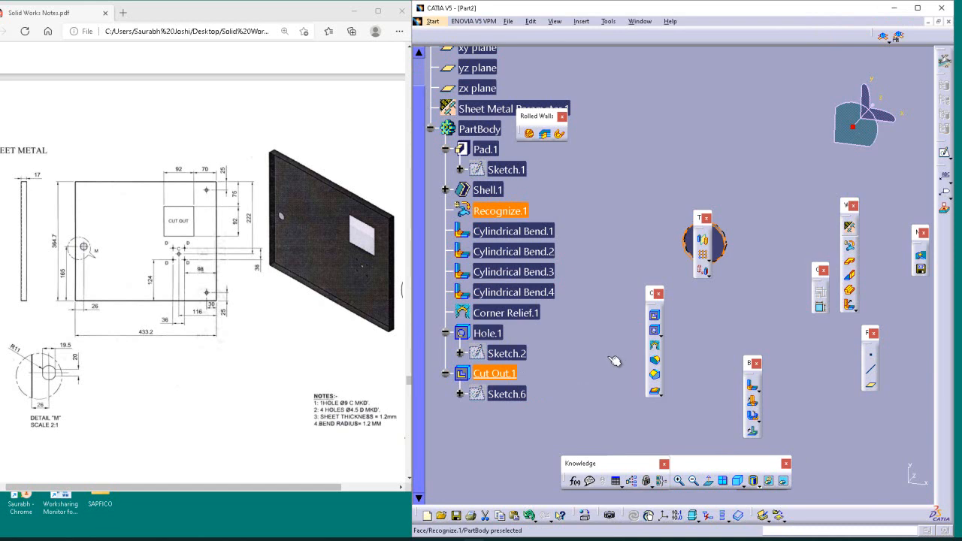
pyautogui.hotkey('ctrl', 'z')
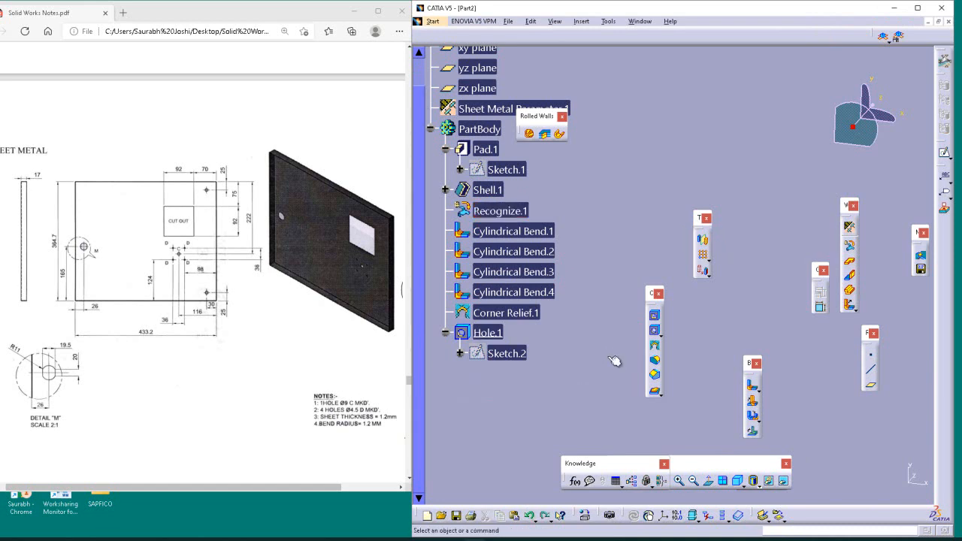
pyautogui.hotkey('ctrl', 'y')
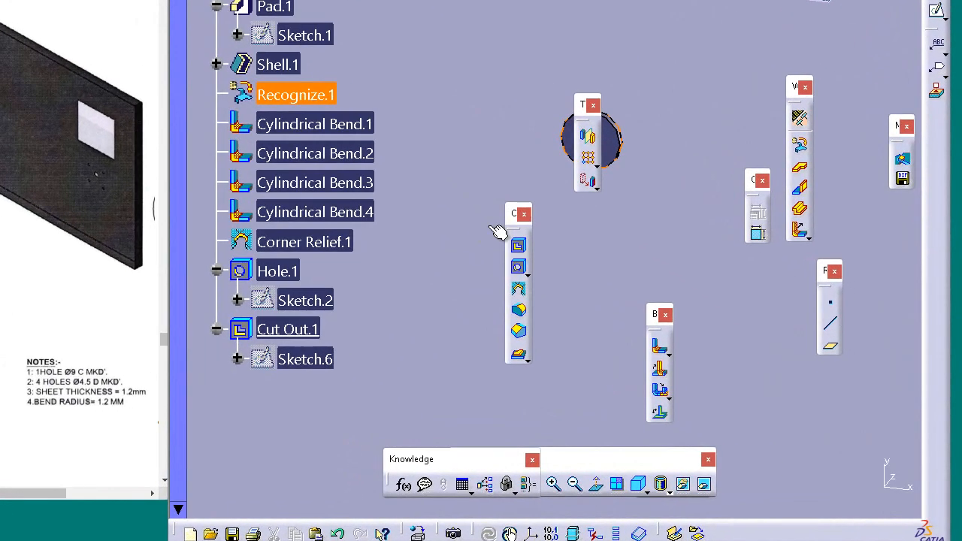
pyautogui.moveTo(664, 91); pyautogui.dragTo(671, 73, button='middle')
pyautogui.moveTo(586, 105); pyautogui.dragTo(680, 4)
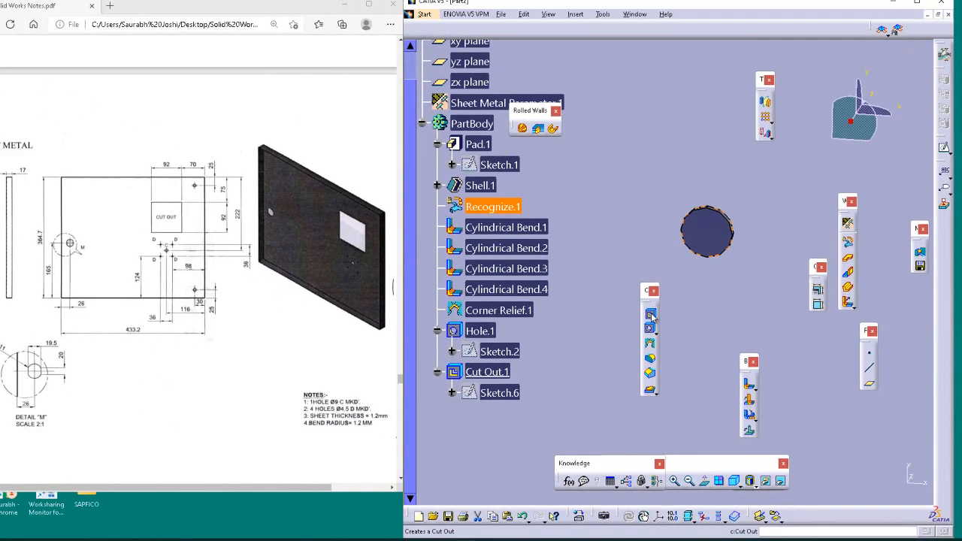
pyautogui.click(549, 261)
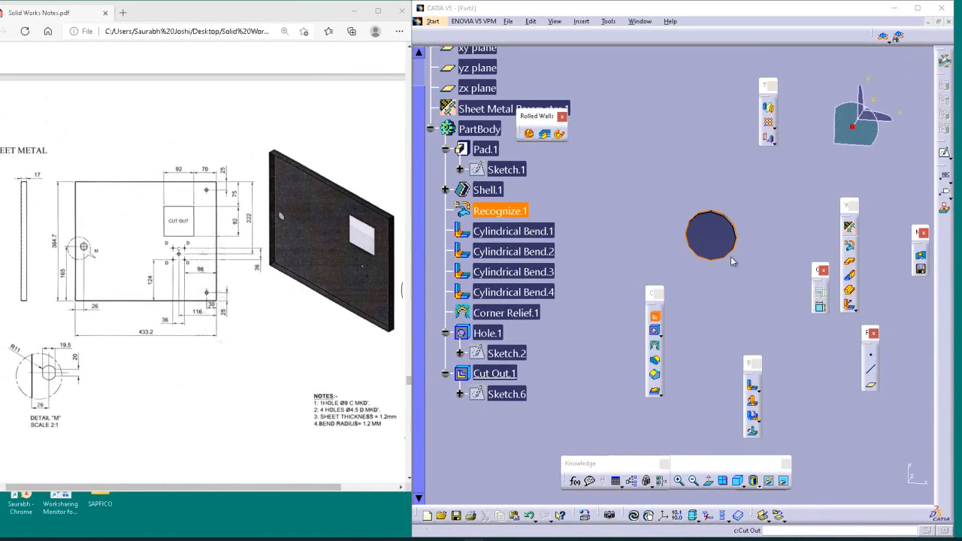
pyautogui.click(718, 307)
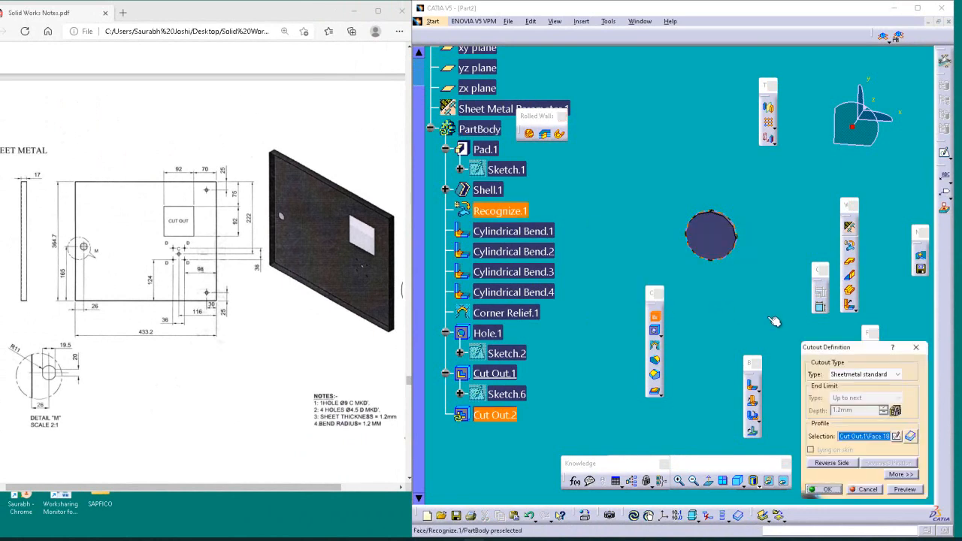
pyautogui.click(894, 436)
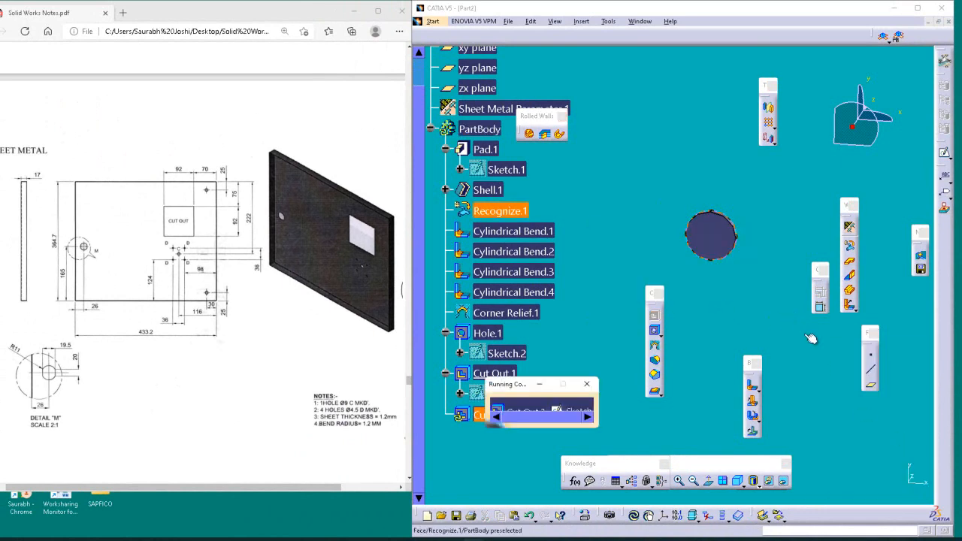
pyautogui.click(788, 294)
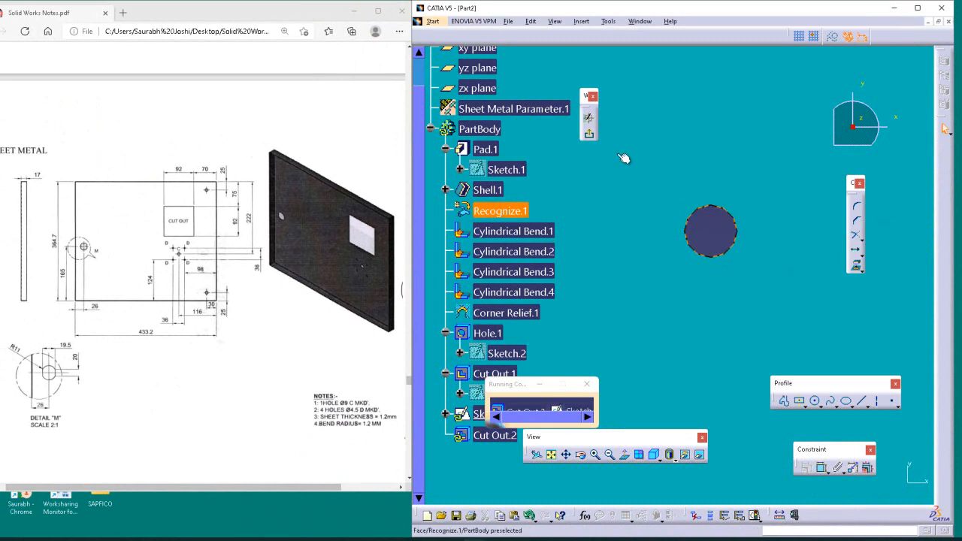
pyautogui.click(589, 134)
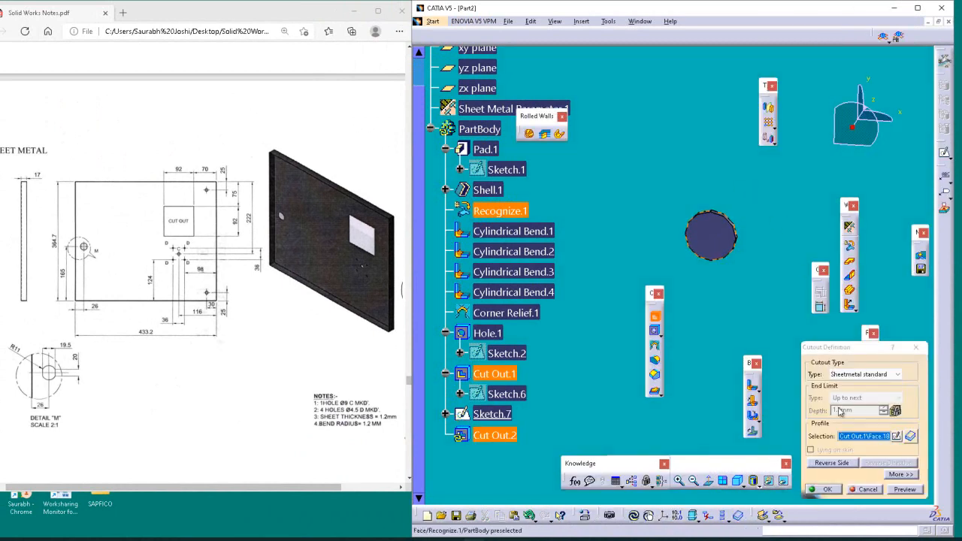
pyautogui.click(867, 489)
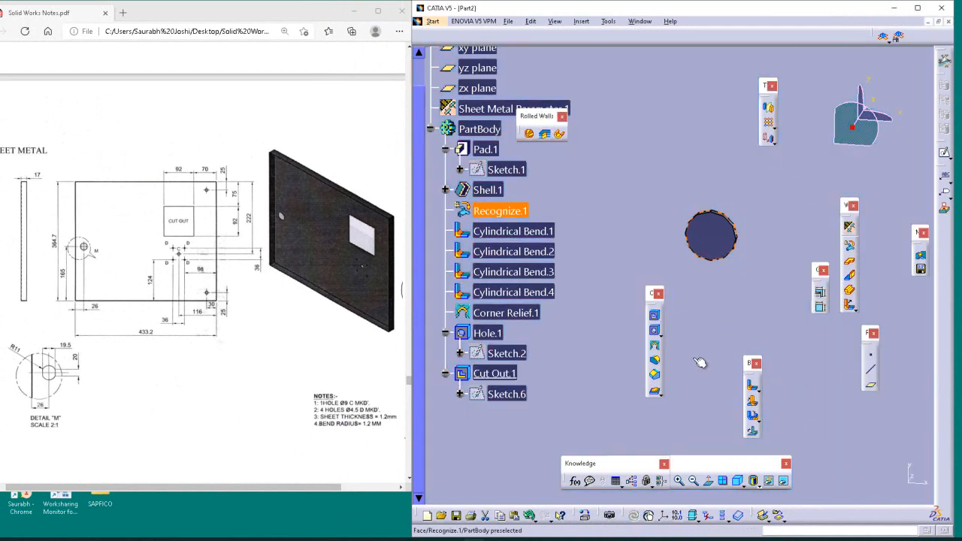
# Step: Start a cutout with a new profile sketch and draw a centered rectangle around the central hole
pyautogui.click(655, 317)
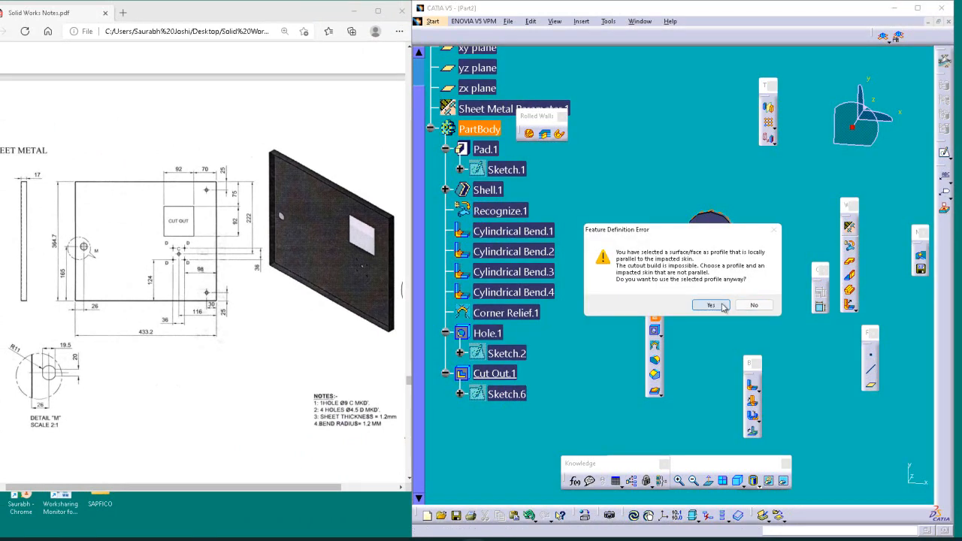
pyautogui.click(711, 305)
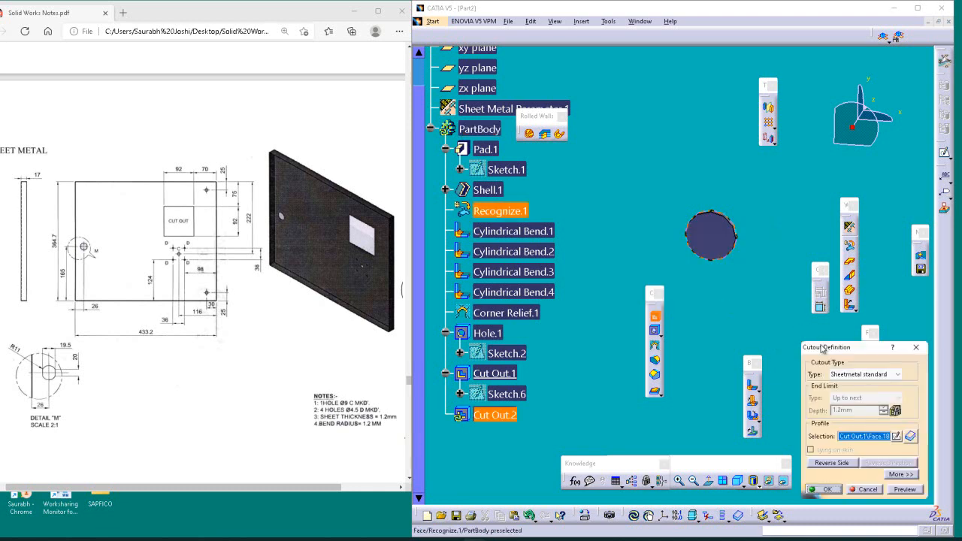
pyautogui.click(896, 436)
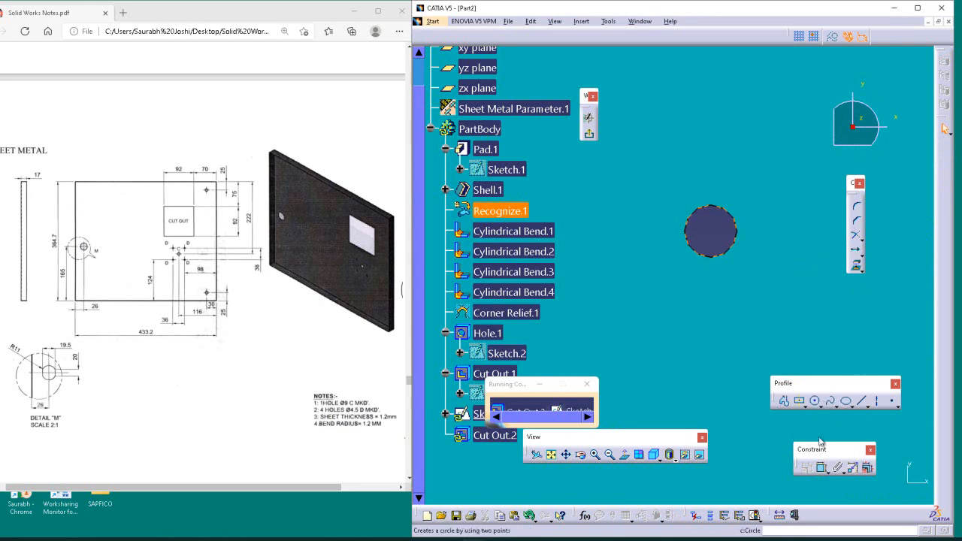
pyautogui.click(799, 404)
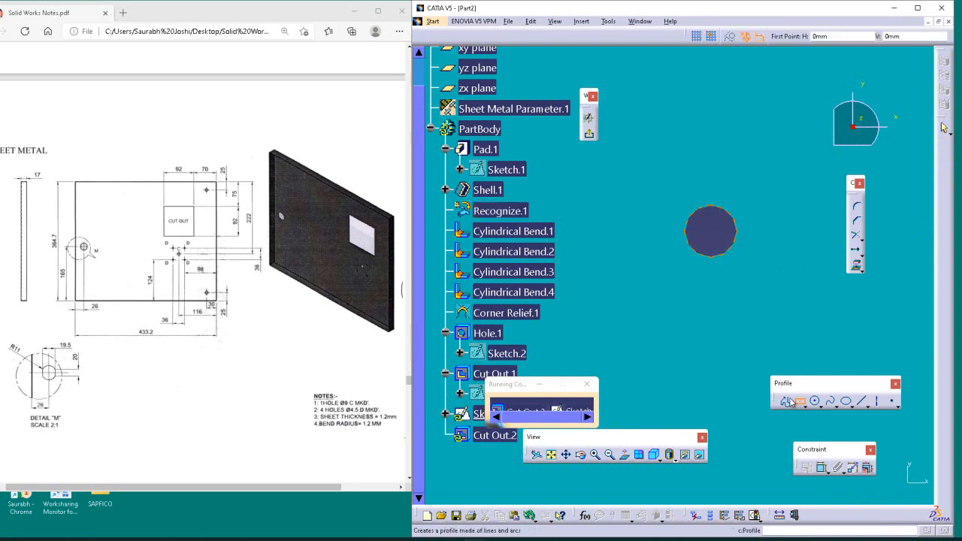
pyautogui.click(710, 229)
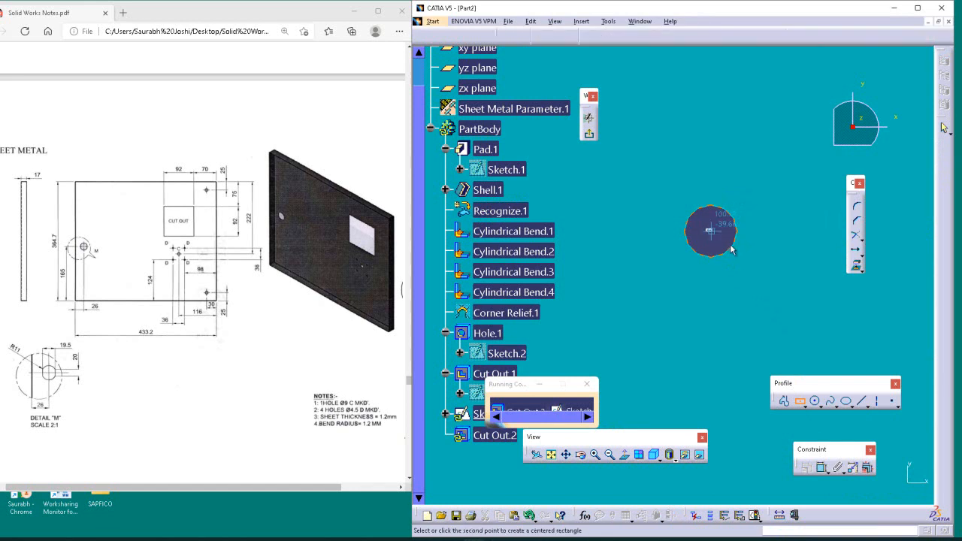
pyautogui.click(792, 298)
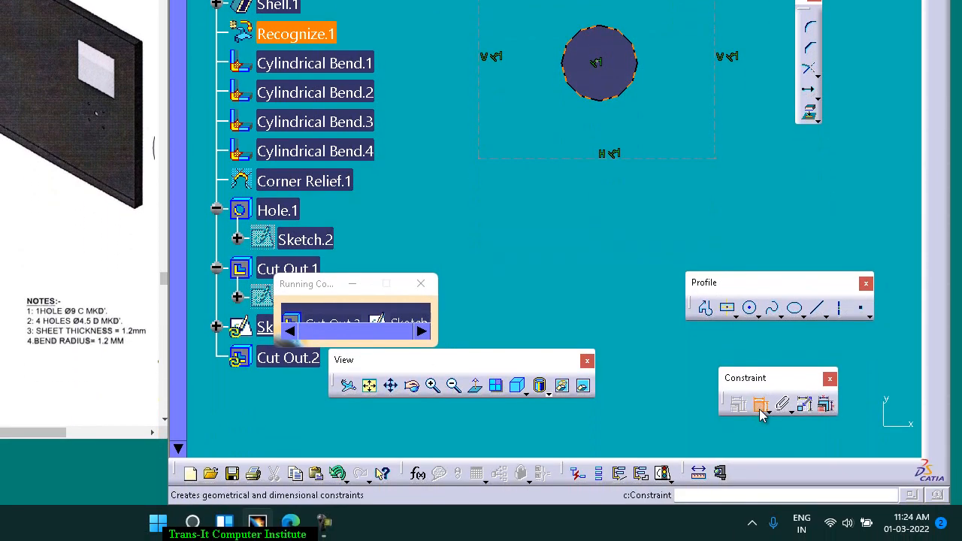
# Step: Try to constrain the rectangle's center to the central hole's edge
pyautogui.click(759, 405)
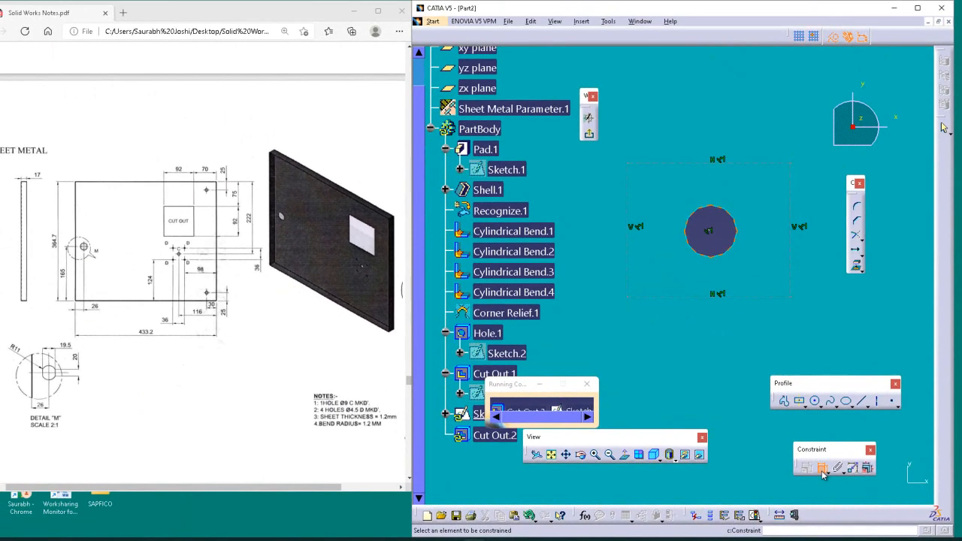
pyautogui.click(711, 232)
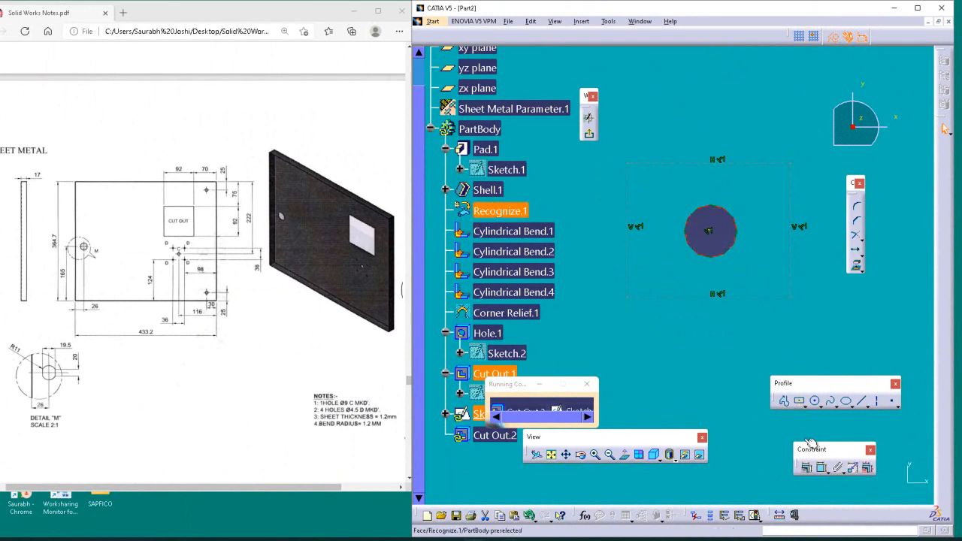
pyautogui.click(807, 467)
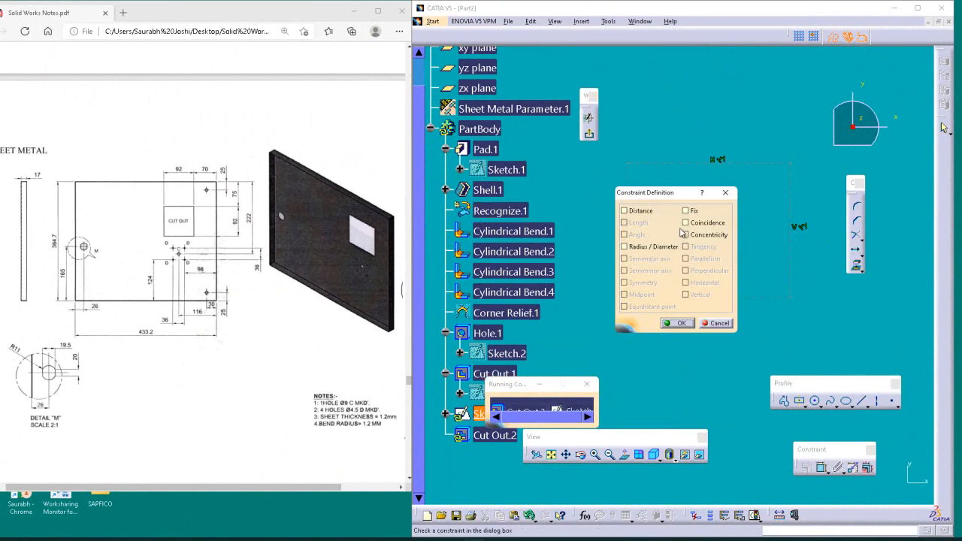
pyautogui.click(676, 323)
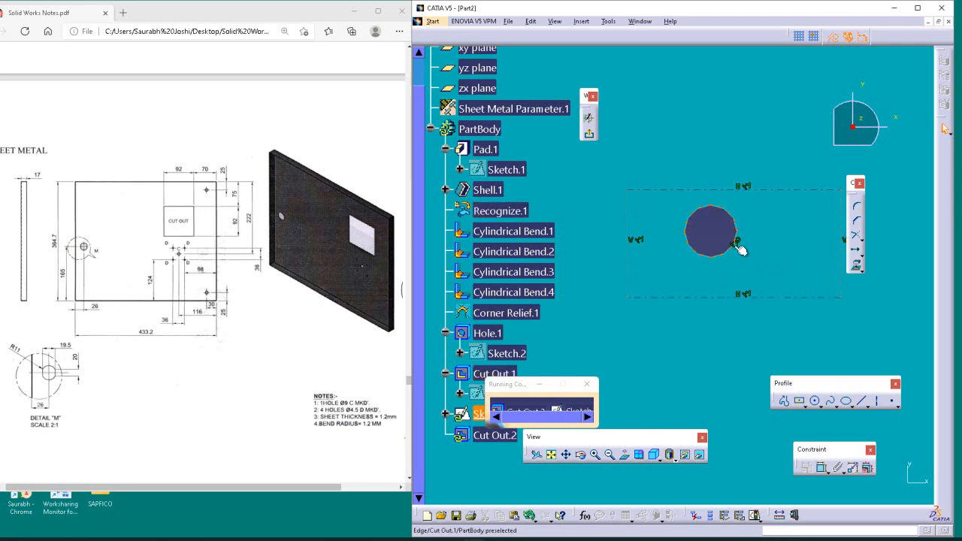
# Step: Delete the rectangle and discard the unfinished cutout together with its sketch
pyautogui.hotkey('ctrl', 'a')
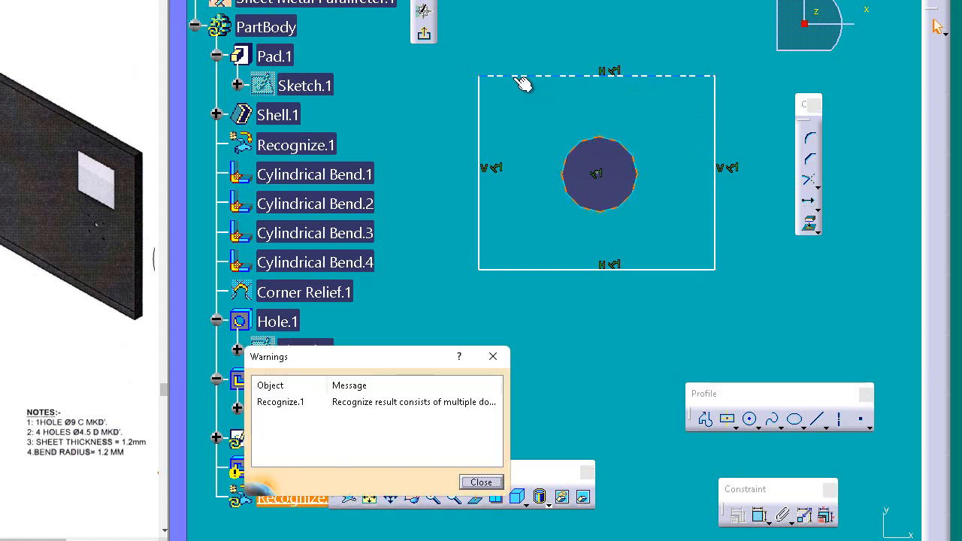
pyautogui.click(499, 76)
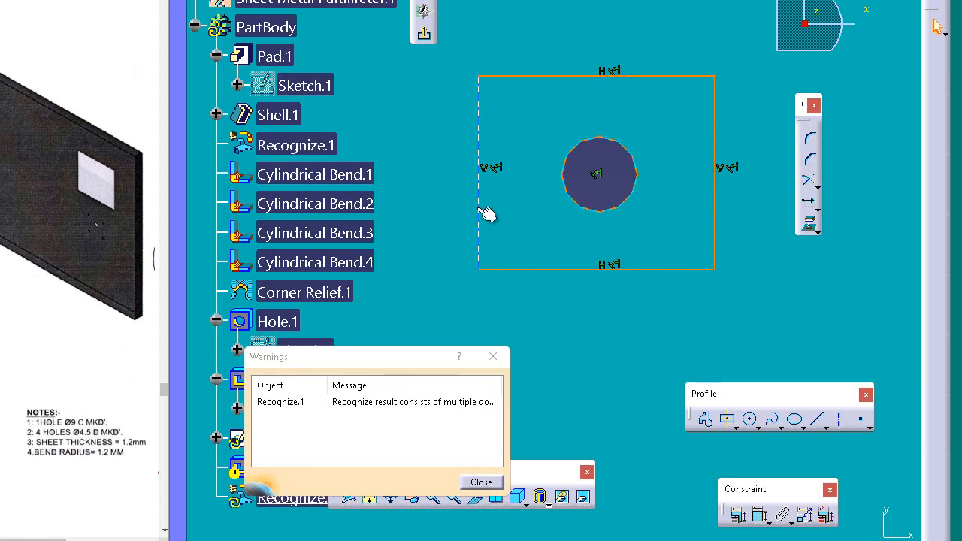
pyautogui.press('Delete')
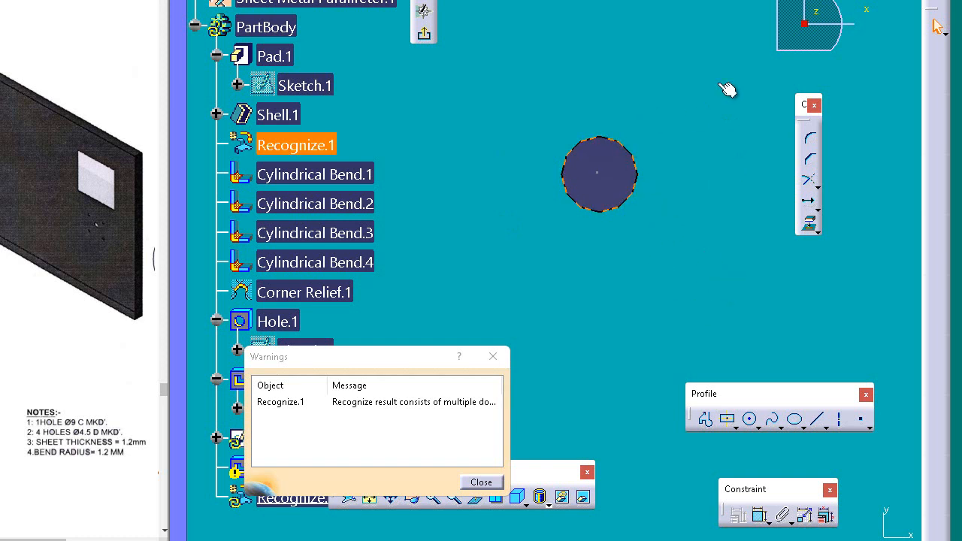
pyautogui.moveTo(715, 83)
pyautogui.mouseDown(button='middle')
pyautogui.moveTo(708, 142)
pyautogui.moveTo(683, 208)
pyautogui.moveTo(682, 249)
pyautogui.moveTo(697, 284)
pyautogui.mouseUp(button='middle')
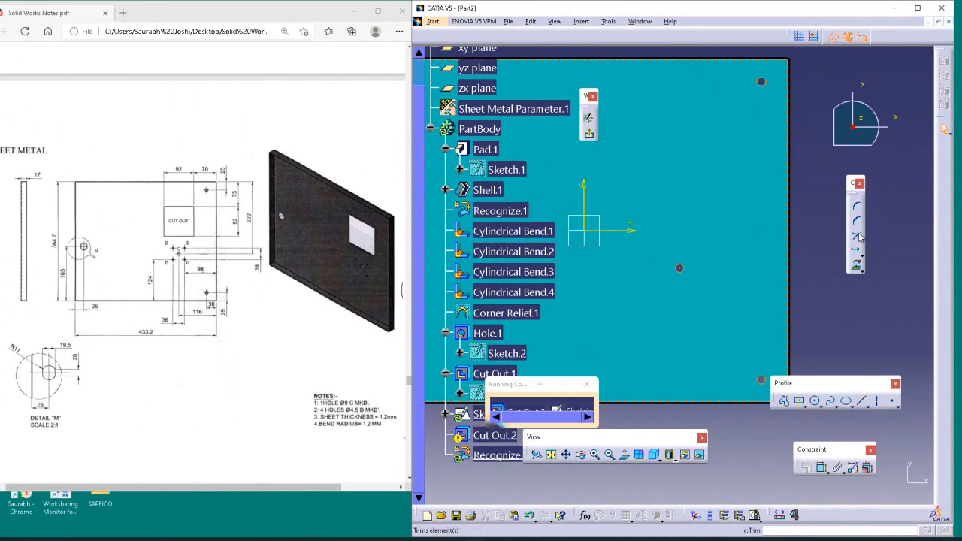
pyautogui.click(592, 136)
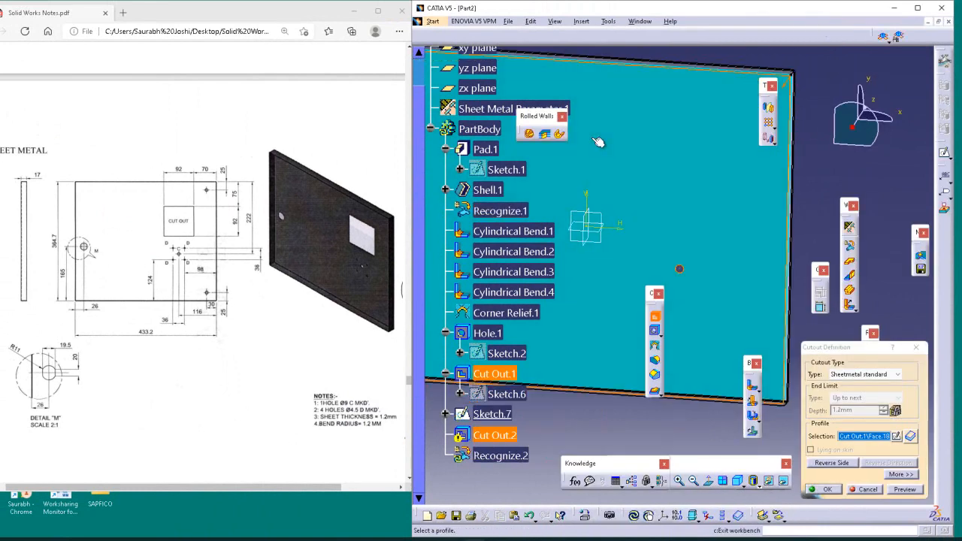
pyautogui.click(867, 490)
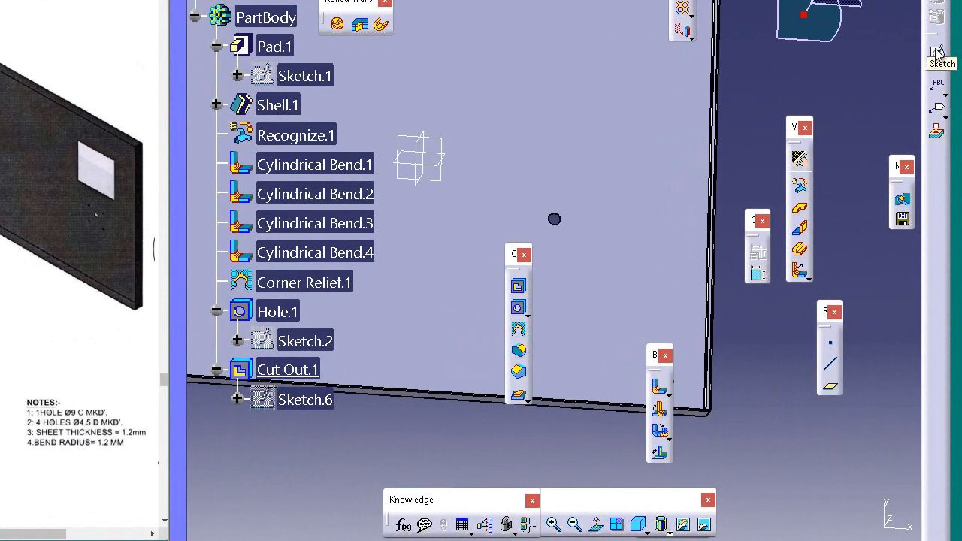
# Step: Start a sketch on the panel's large flat face and project the central hole's edge into it
pyautogui.click(593, 120)
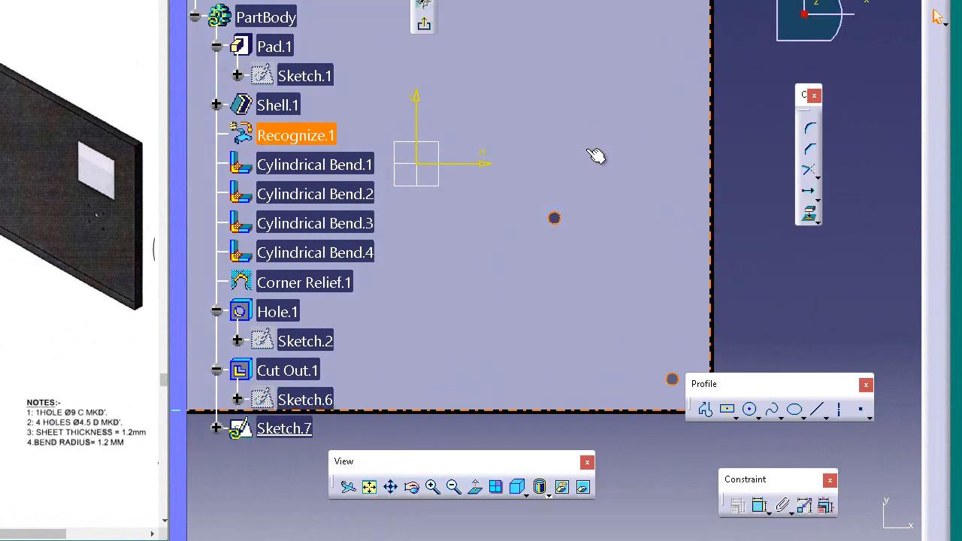
pyautogui.click(816, 220)
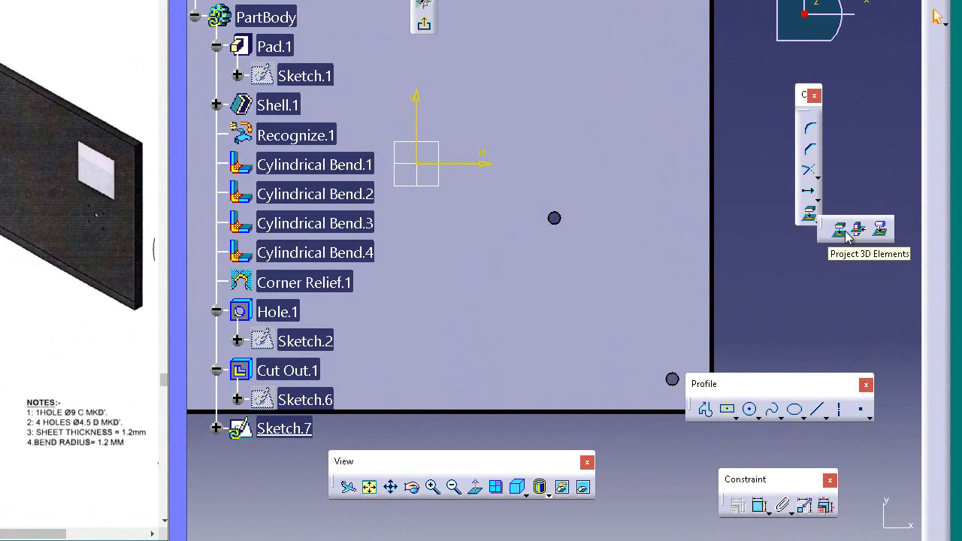
pyautogui.click(842, 230)
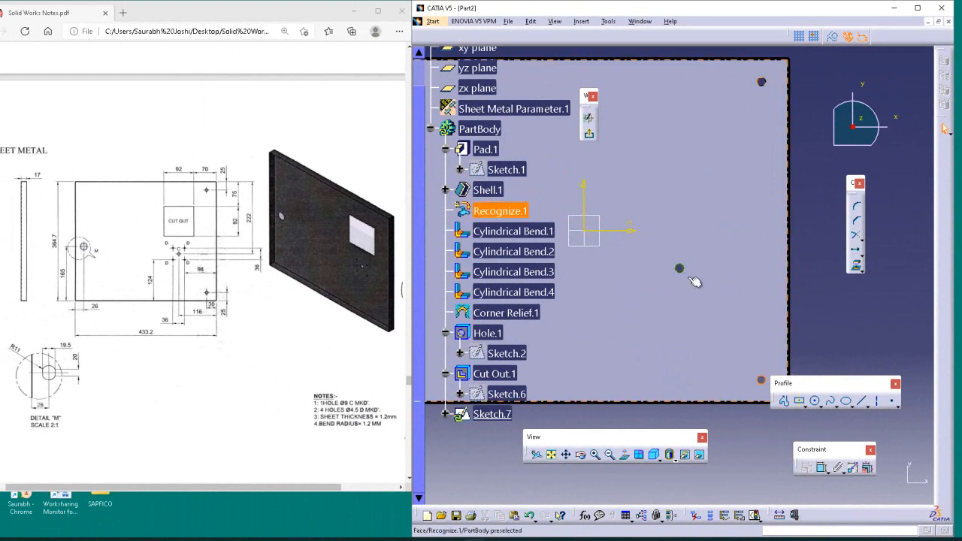
pyautogui.keyDown('ctrl'); pyautogui.moveTo(834, 306); pyautogui.dragTo(832, 242, button='middle'); pyautogui.keyUp('ctrl')
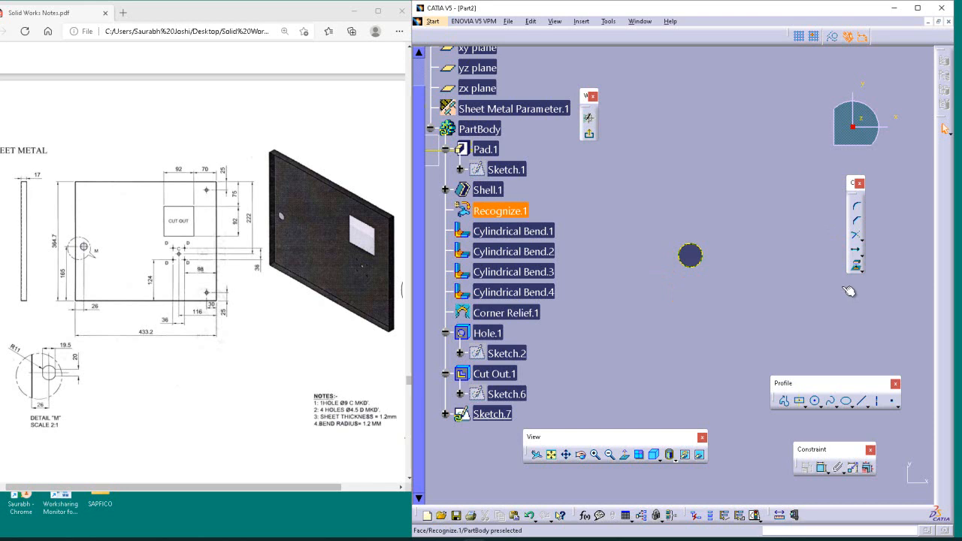
# Step: Draw a 36 x 36 mm centered rectangle on the central hole's center and convert it to construction geometry
pyautogui.click(800, 402)
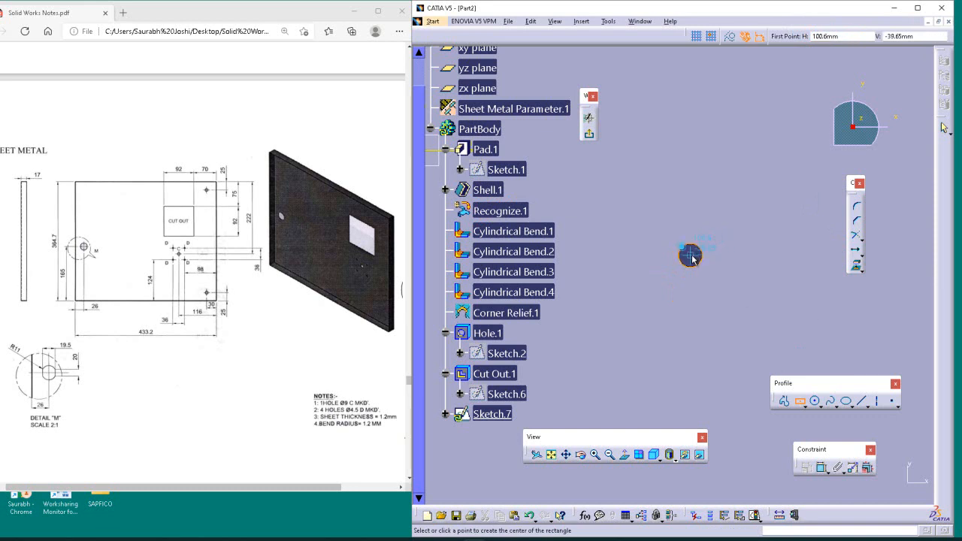
pyautogui.click(690, 256)
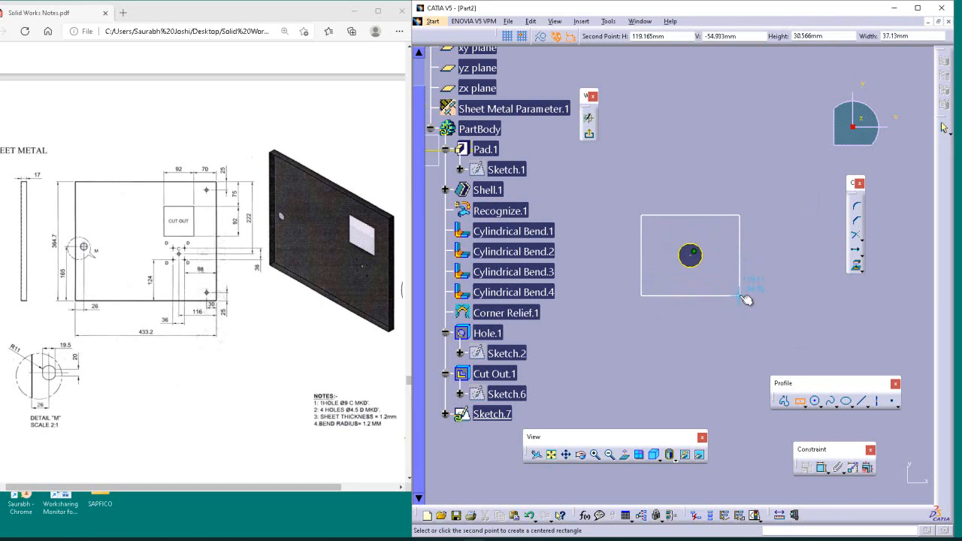
pyautogui.press('Tab')
pyautogui.press('Tab')
pyautogui.press('Tab')
pyautogui.press('Tab')
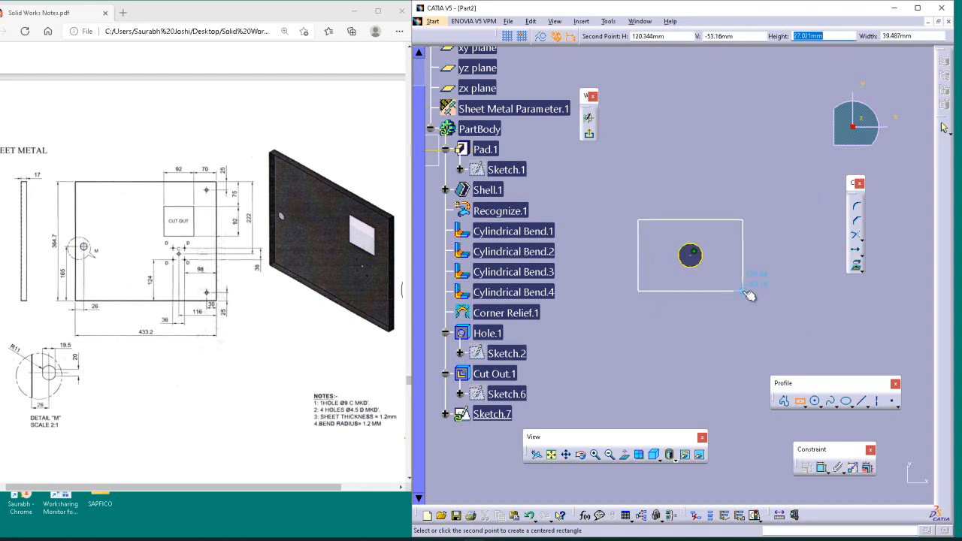
pyautogui.write('36')
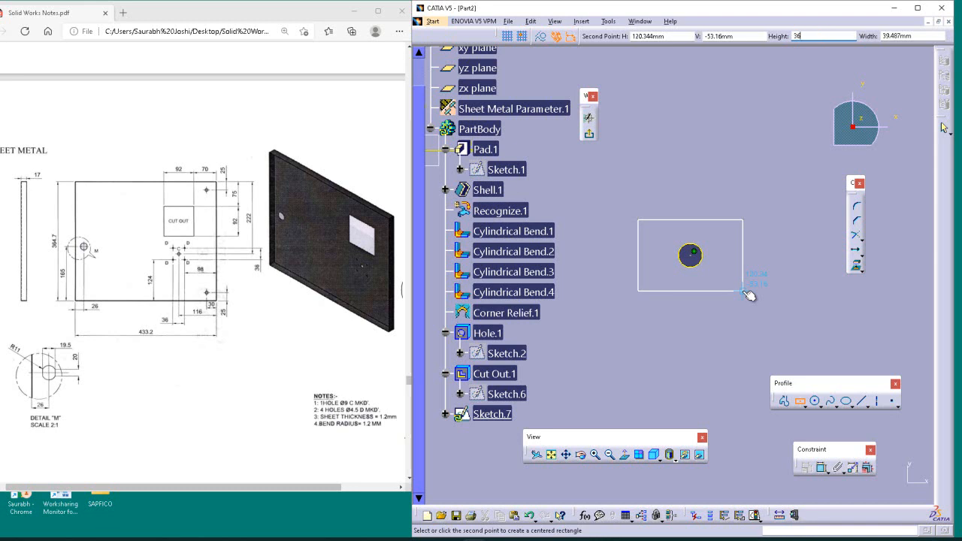
pyautogui.press('Tab')
pyautogui.press('Tab')
pyautogui.press('Tab')
pyautogui.press('Tab')
pyautogui.press('Tab')
pyautogui.write('36')
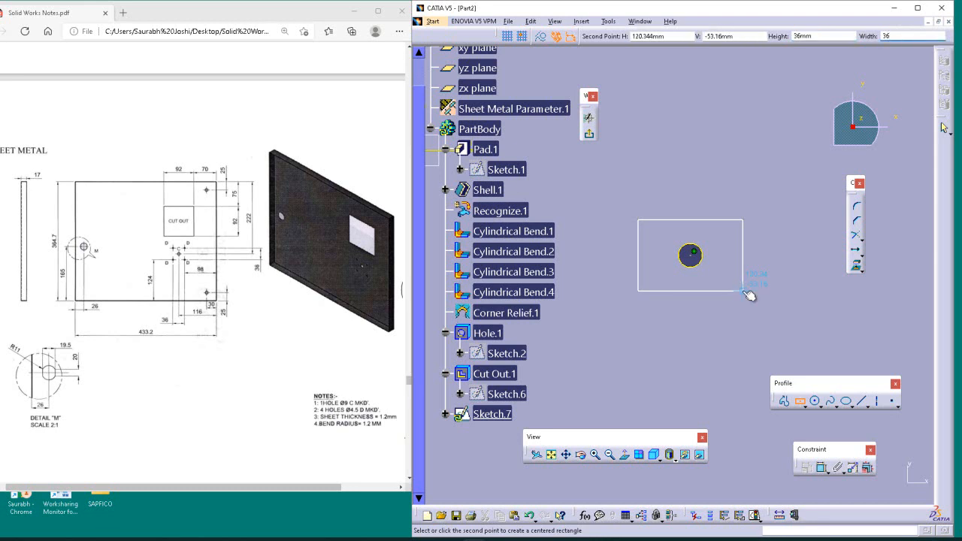
pyautogui.press('Return')
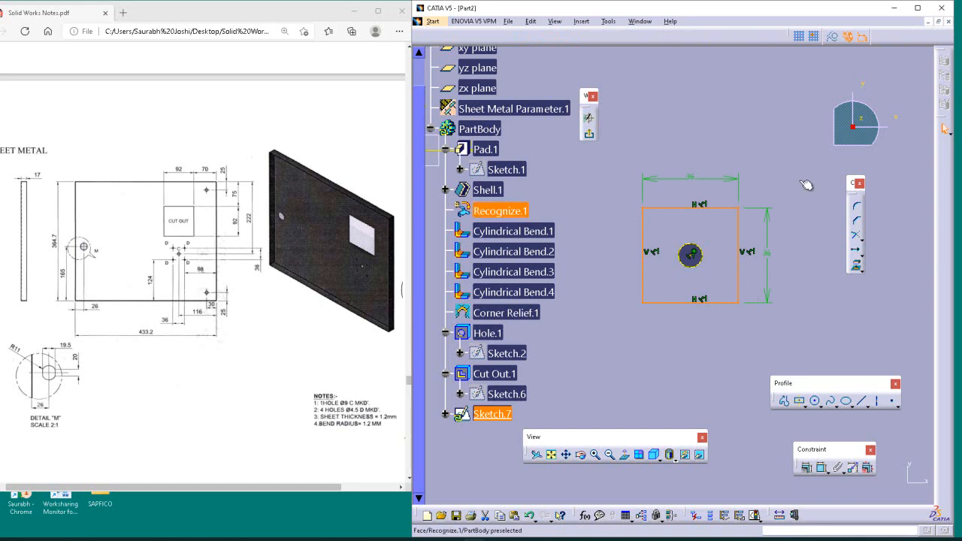
pyautogui.click(832, 38)
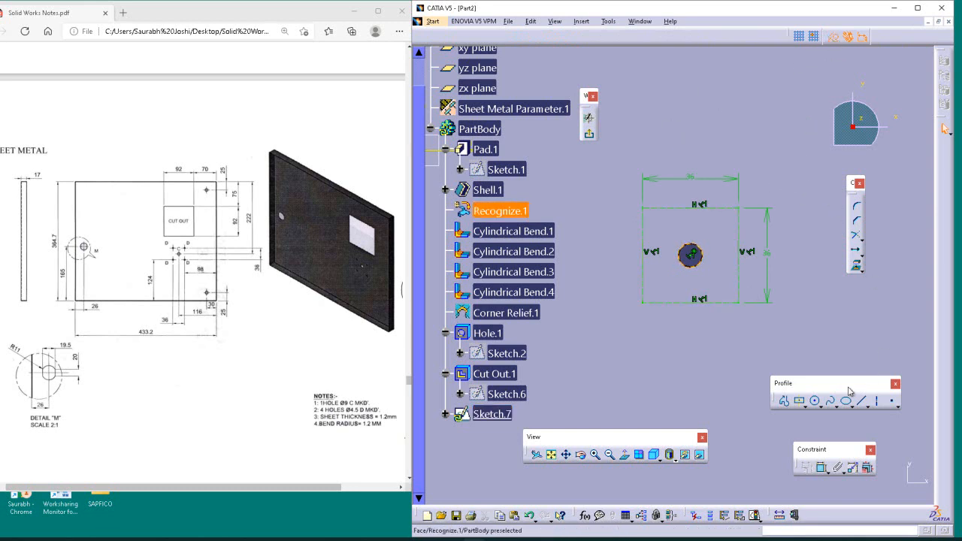
pyautogui.click(815, 401)
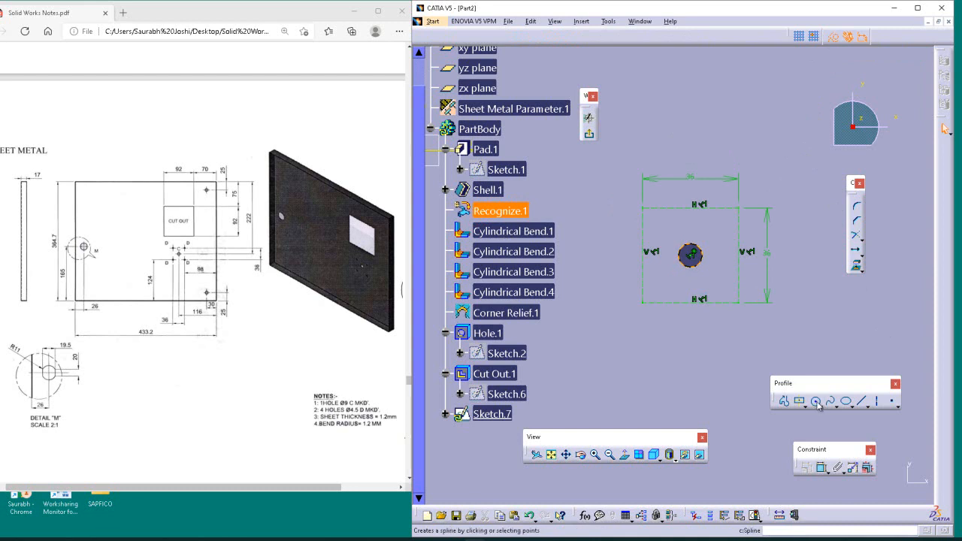
pyautogui.click(643, 207)
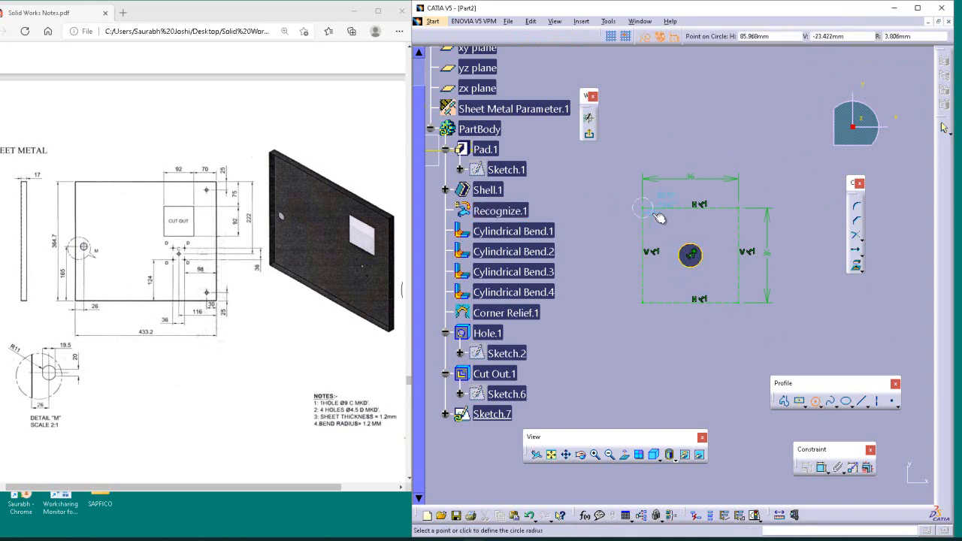
pyautogui.press('Escape')
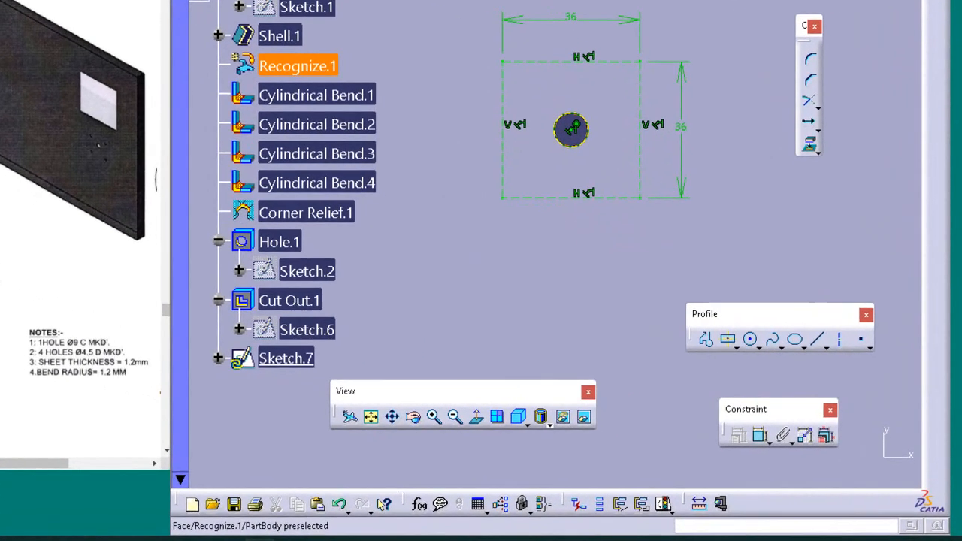
# Step: Draw a circle of radius 4.5/2 mm centered on the construction square's upper-left corner
pyautogui.click(749, 338)
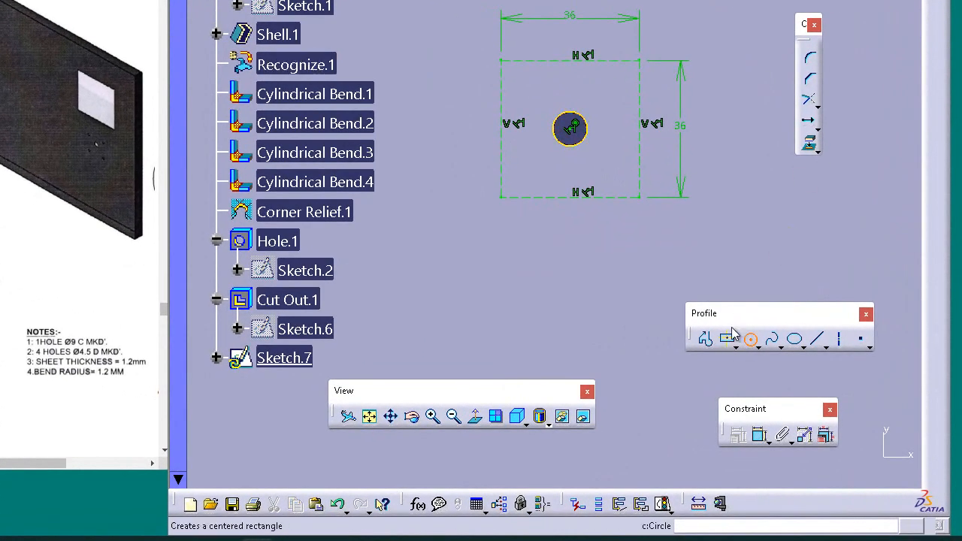
pyautogui.click(501, 60)
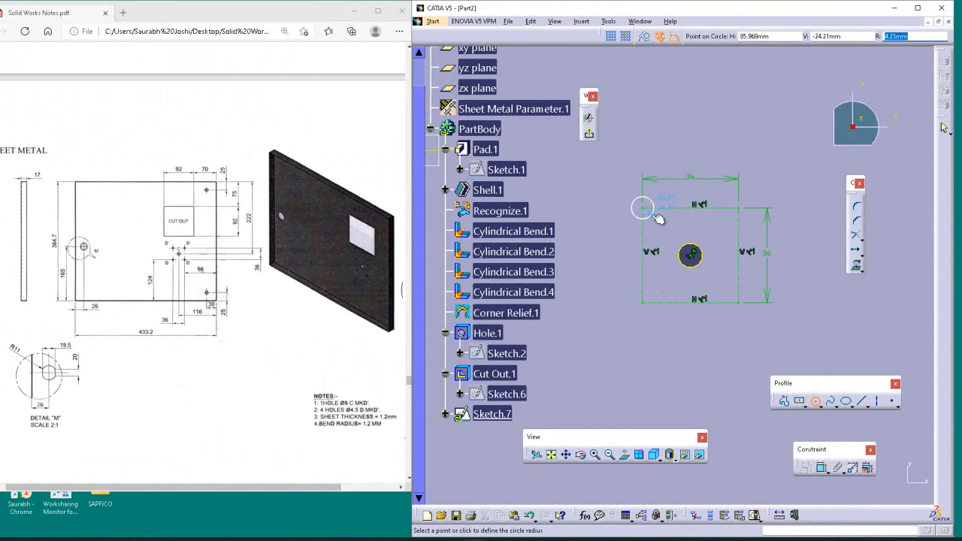
pyautogui.write('4.5/')
pyautogui.press('Return')
pyautogui.click(651, 218)
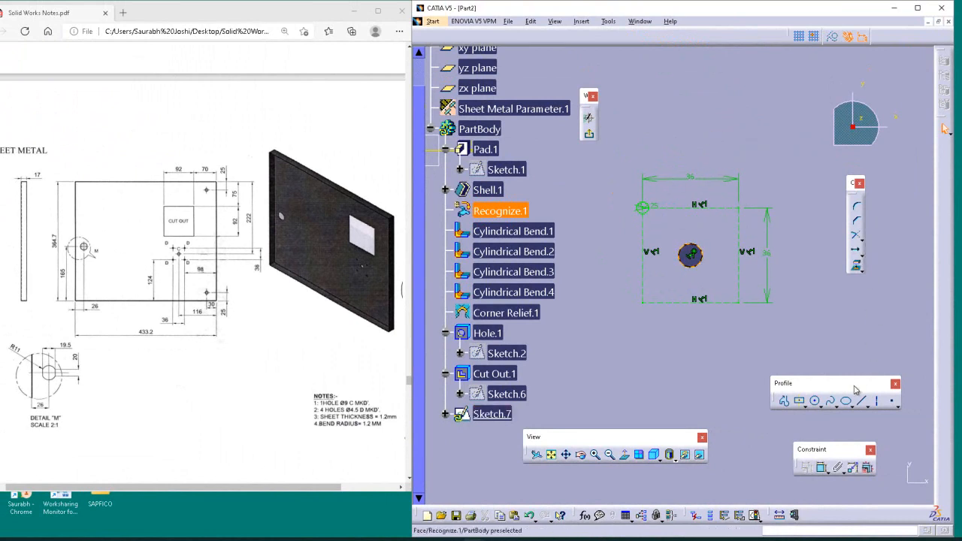
# Step: Draw a circle of radius 4.5/2 mm centered on the construction square's upper-right corner
pyautogui.click(815, 403)
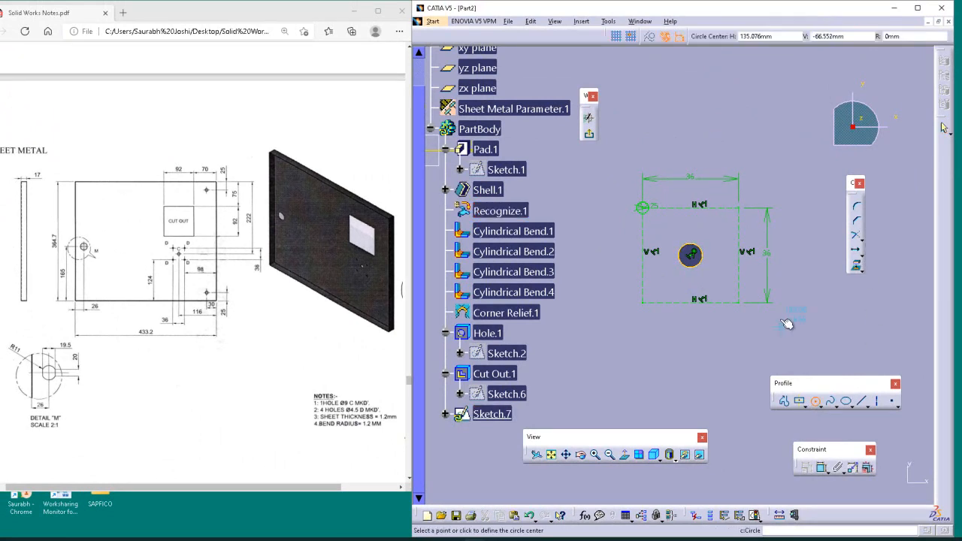
pyautogui.click(739, 209)
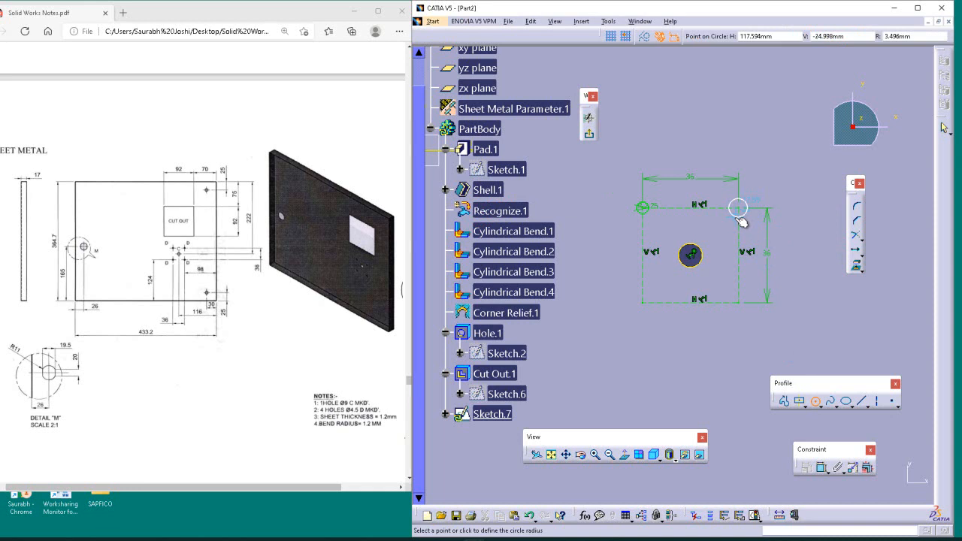
pyautogui.press('Tab')
pyautogui.press('Tab')
pyautogui.press('Tab')
pyautogui.write('4.5')
pyautogui.press('Return')
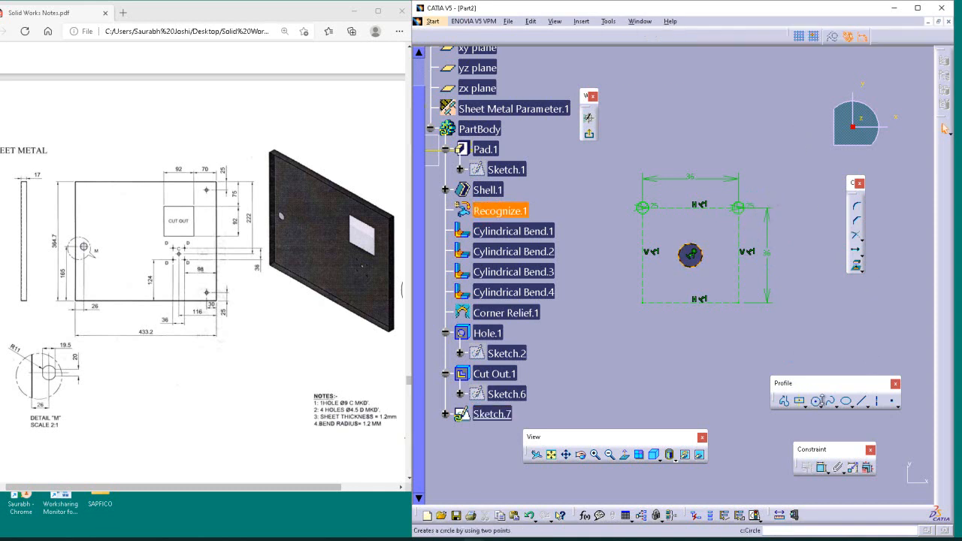
# Step: Draw a circle of radius 4.5/2 mm centered on the construction square's lower-left corner
pyautogui.click(815, 402)
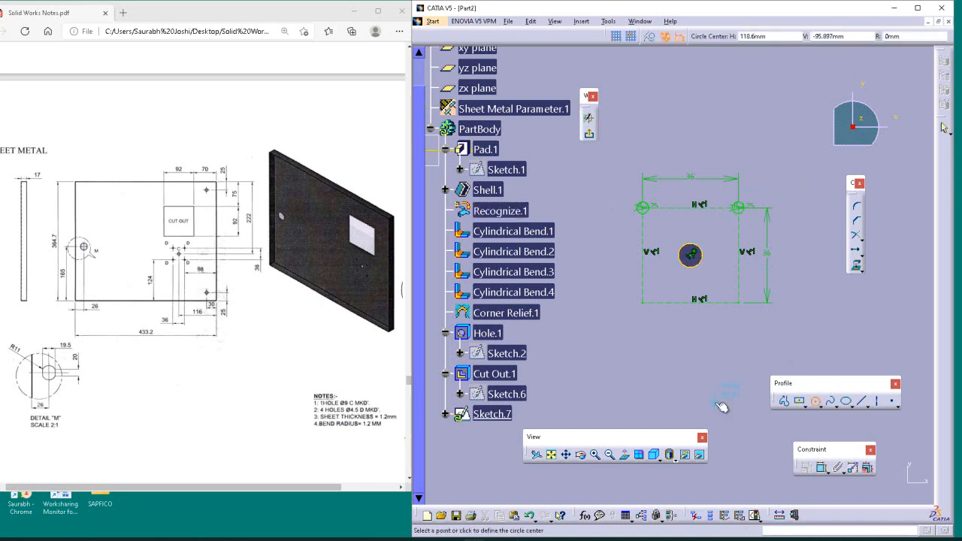
pyautogui.click(642, 303)
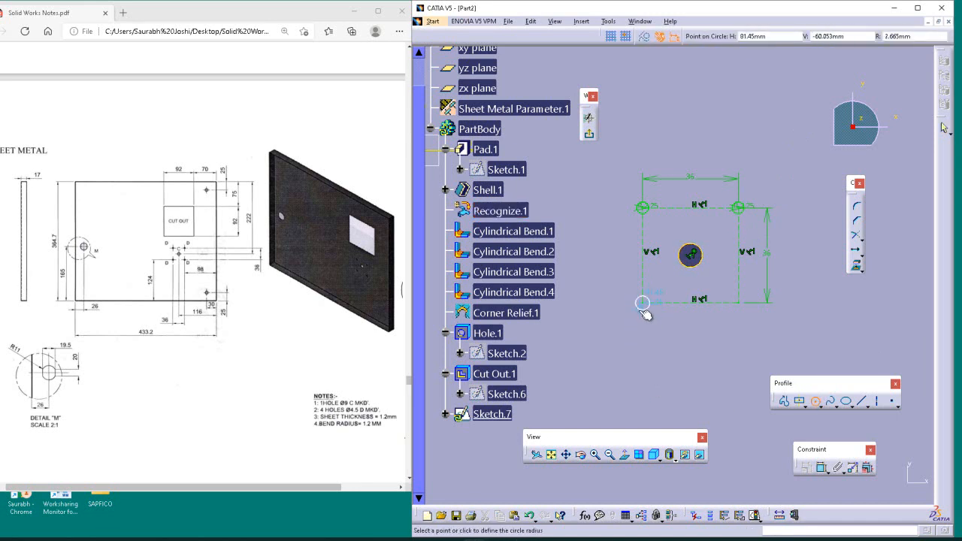
pyautogui.press('Tab')
pyautogui.press('Tab')
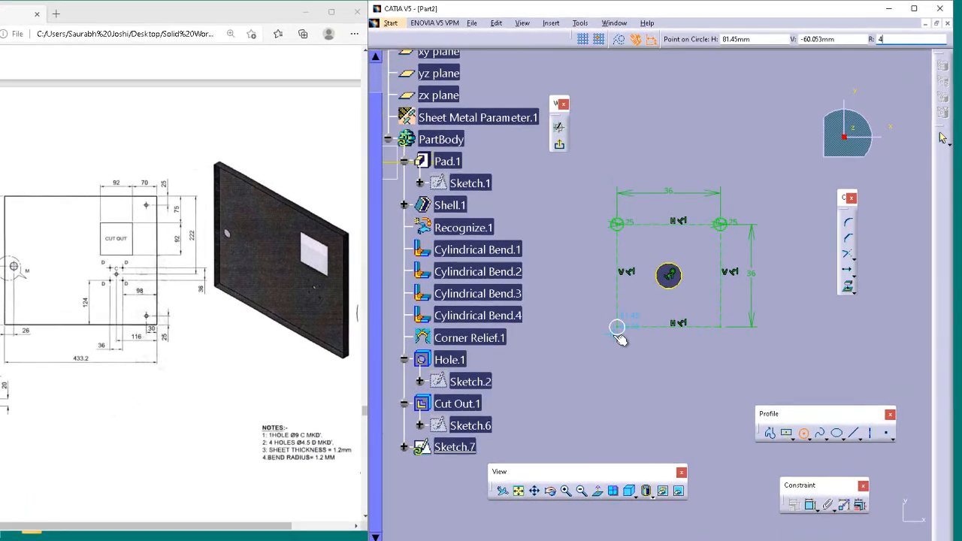
pyautogui.write('4.5')
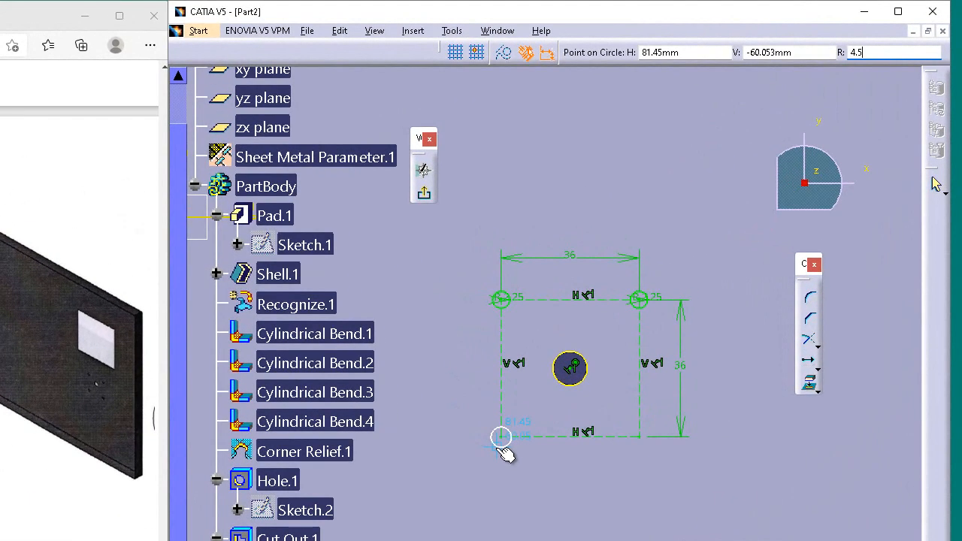
pyautogui.press('Return')
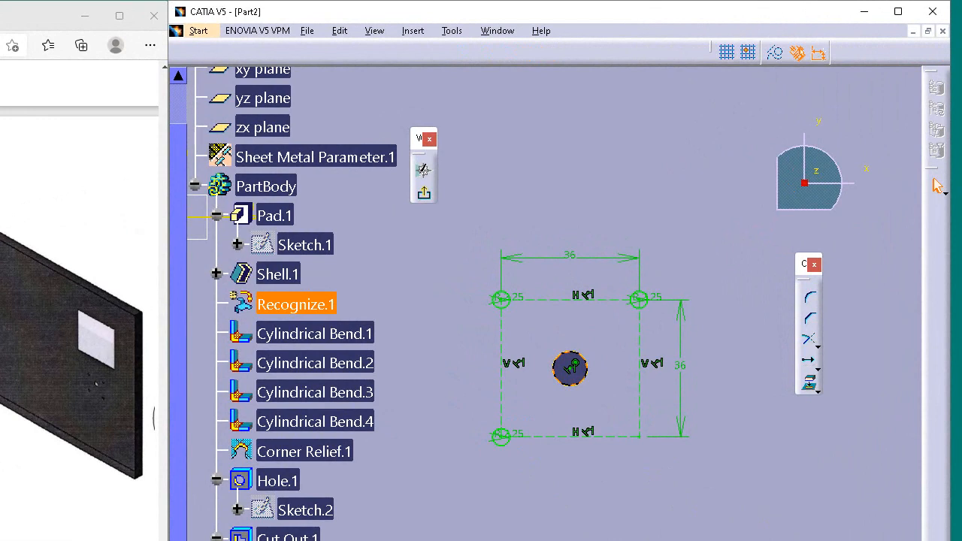
# Step: Draw a circle of radius 4.5/2 mm centered on the construction square's lower-right corner
pyautogui.click(643, 436)
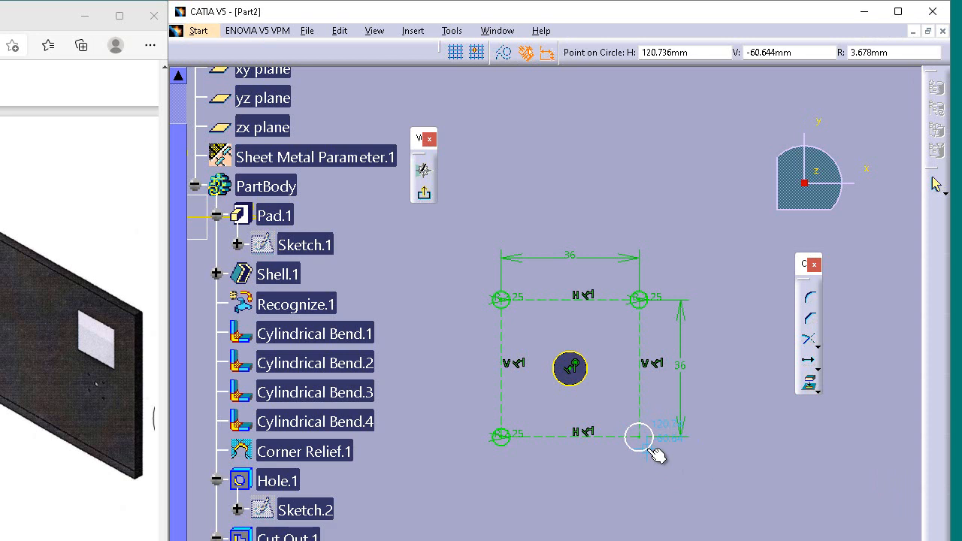
pyautogui.press('Tab')
pyautogui.press('Tab')
pyautogui.press('Tab')
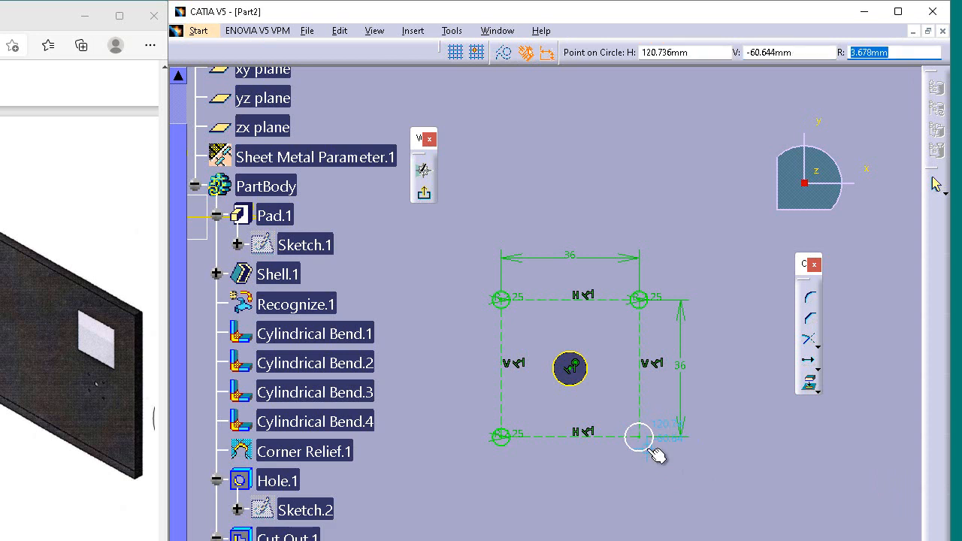
pyautogui.write('4.5/2')
pyautogui.press('Return')
pyautogui.click(703, 471)
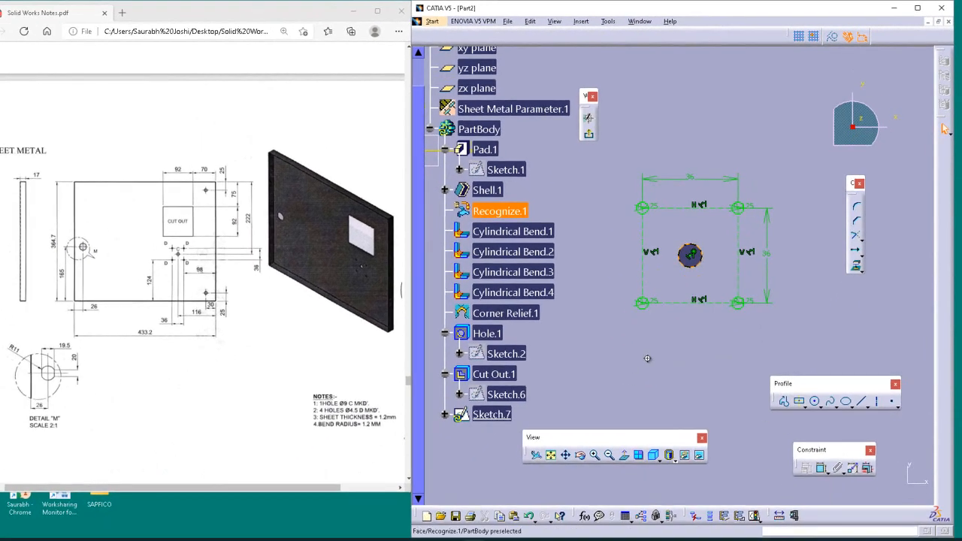
# Step: Exit the sketch and cut its four circles through the panel with a Sheetmetal standard cutout limited up to next
pyautogui.moveTo(582, 418); pyautogui.dragTo(635, 306, button='middle')
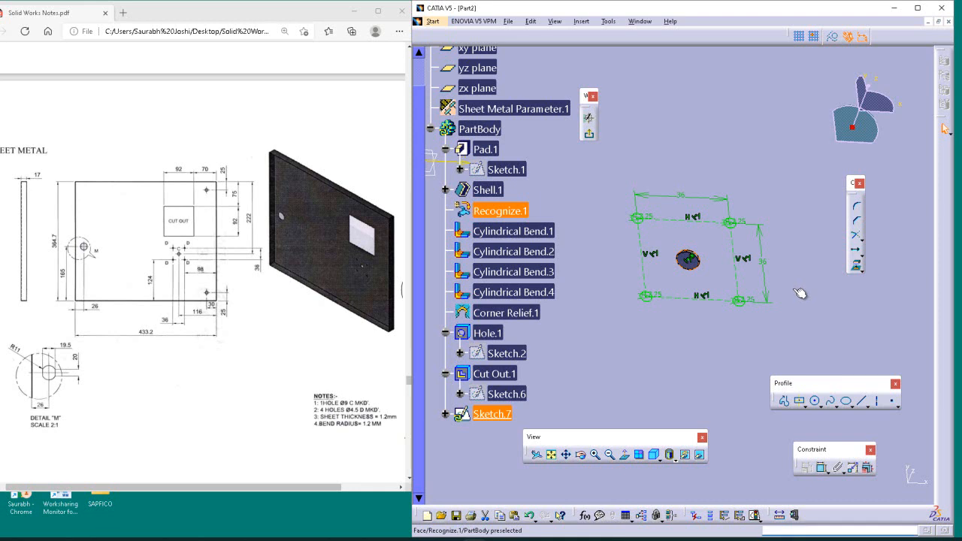
pyautogui.click(830, 299)
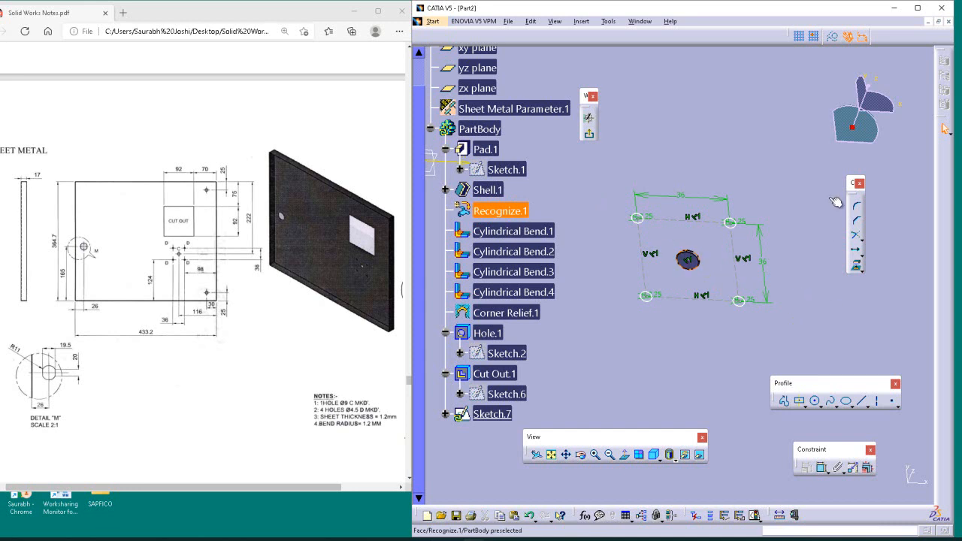
pyautogui.click(589, 136)
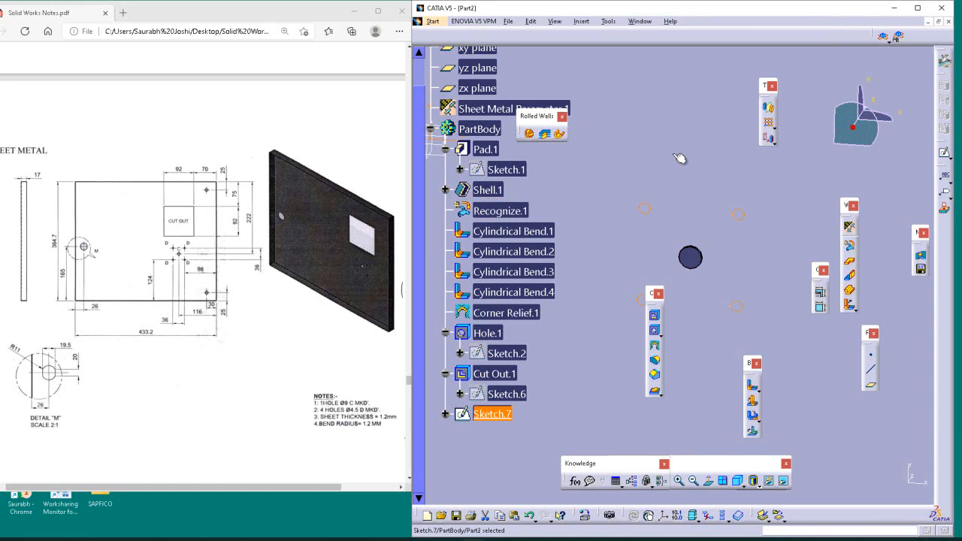
pyautogui.click(655, 318)
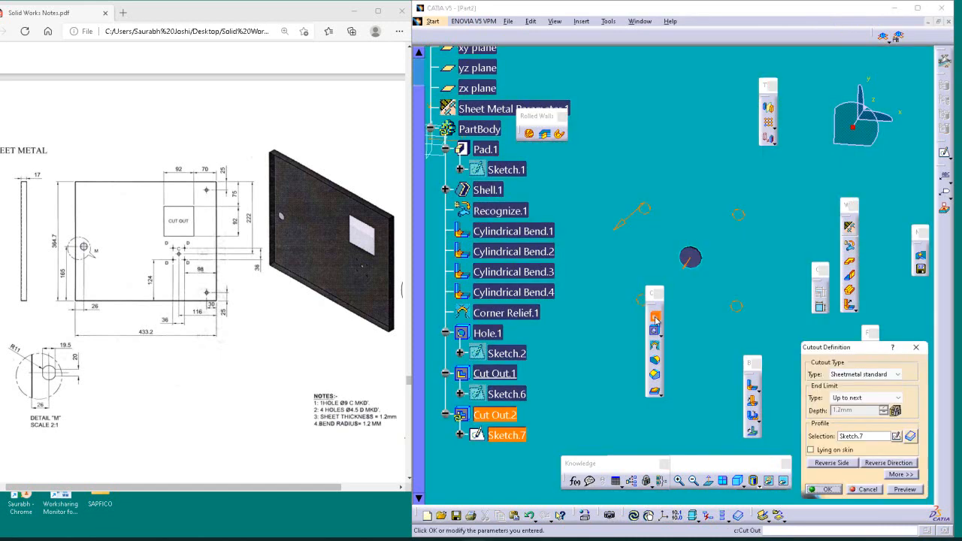
pyautogui.click(902, 490)
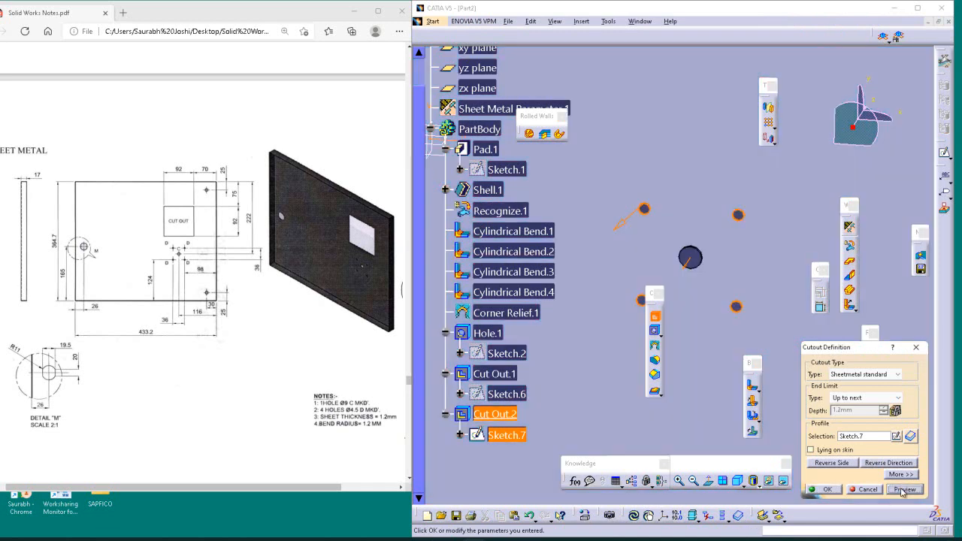
pyautogui.click(827, 489)
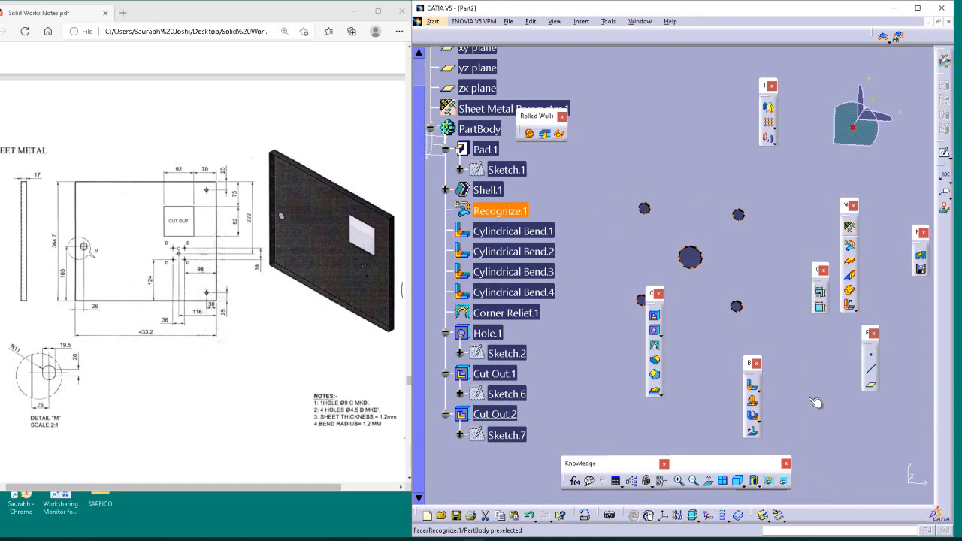
# Step: Start another cutout and open a new profile sketch for it on the panel's large flat face
pyautogui.moveTo(714, 141); pyautogui.dragTo(709, 213, button='middle')
pyautogui.click(727, 204)
pyautogui.click(819, 200)
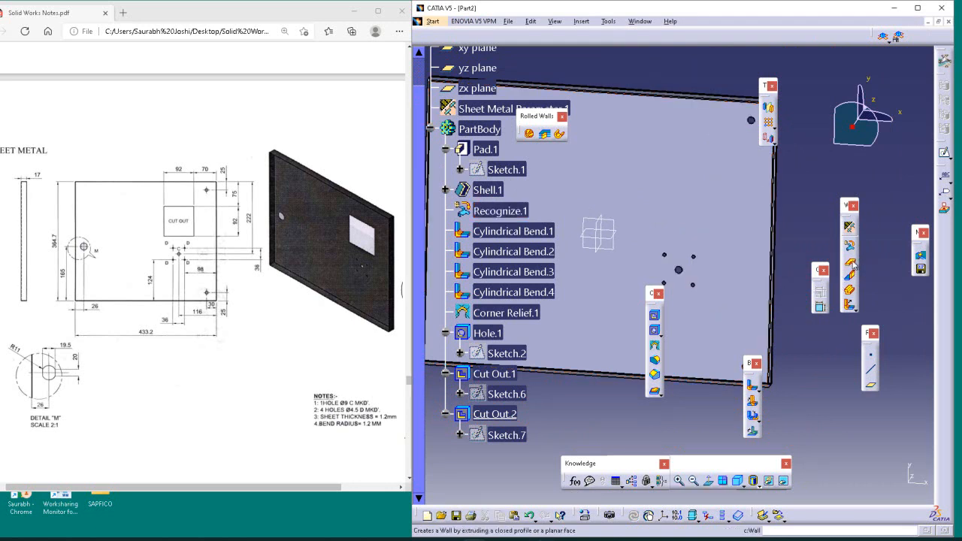
pyautogui.click(654, 315)
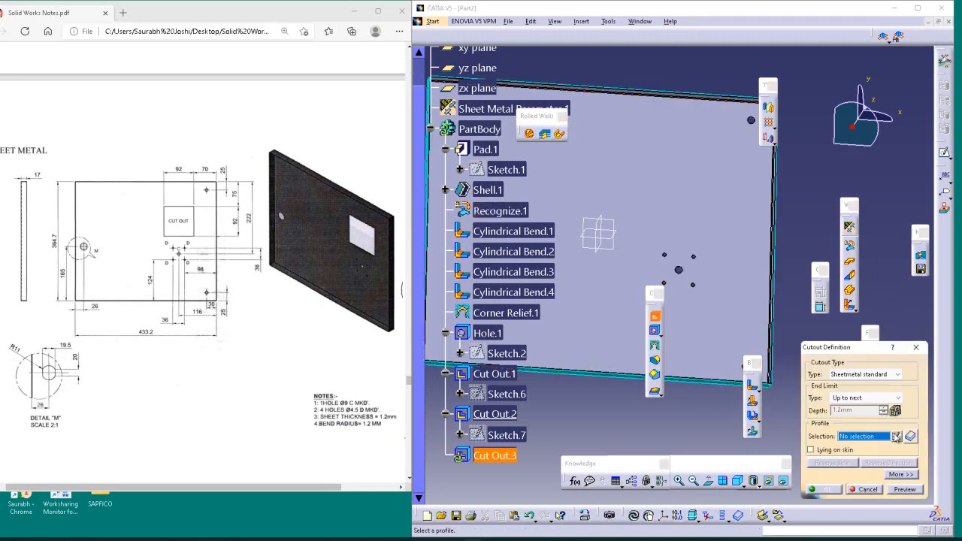
pyautogui.click(895, 437)
pyautogui.click(697, 189)
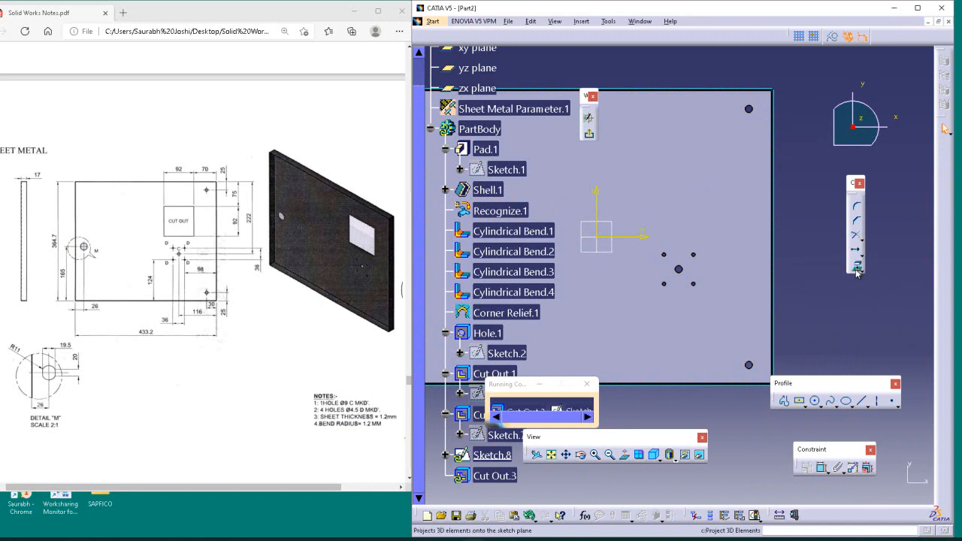
# Step: Sketch a centered rectangle about 59 x 59 mm on the panel face above the five-hole group
pyautogui.click(800, 402)
pyautogui.click(680, 184)
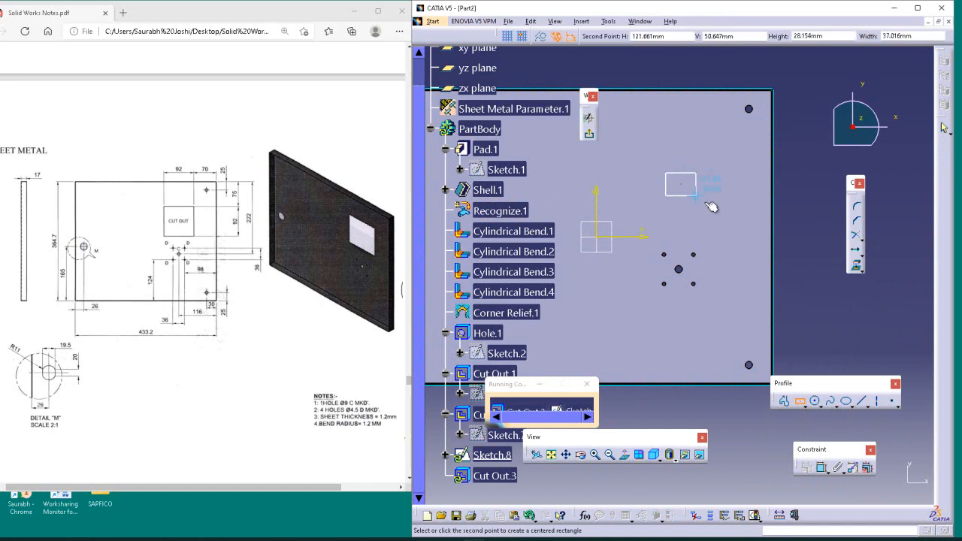
pyautogui.click(705, 207)
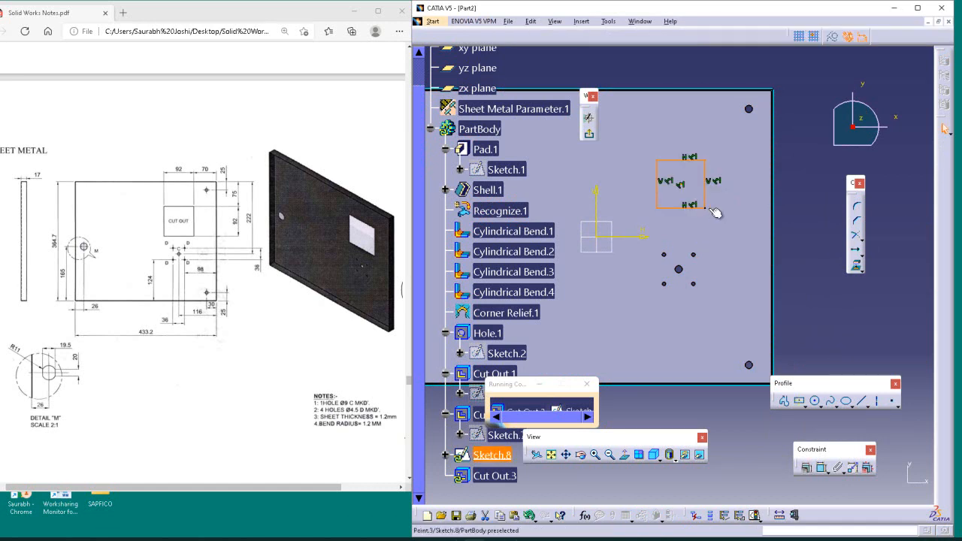
pyautogui.click(823, 184)
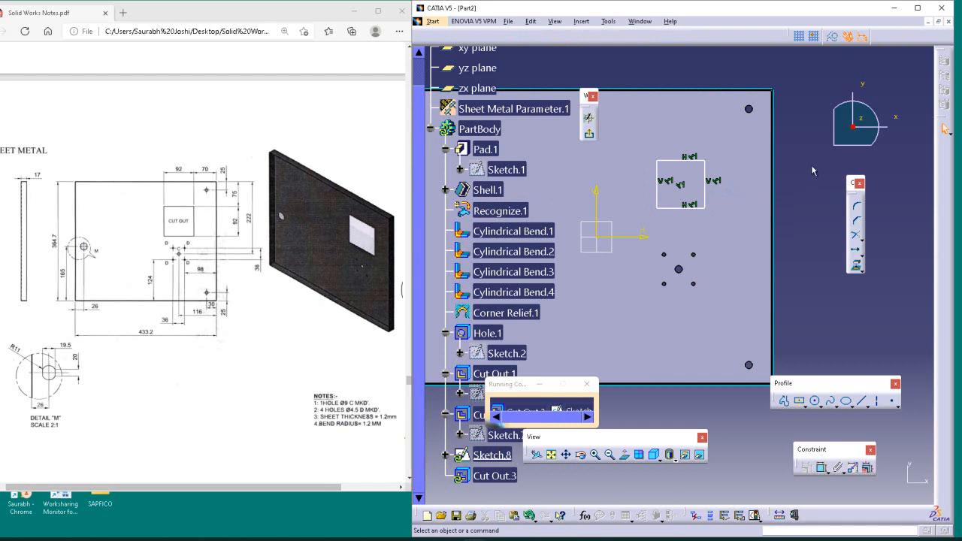
# Step: Dimension the rectangle's width and height
pyautogui.click(824, 471)
pyautogui.click(676, 160)
pyautogui.click(680, 139)
pyautogui.click(823, 467)
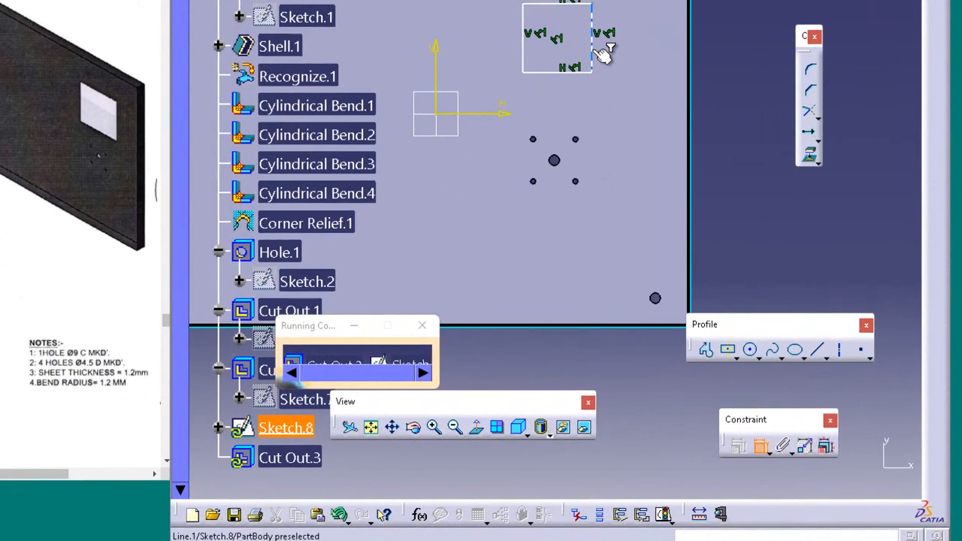
pyautogui.click(704, 184)
pyautogui.click(636, 45)
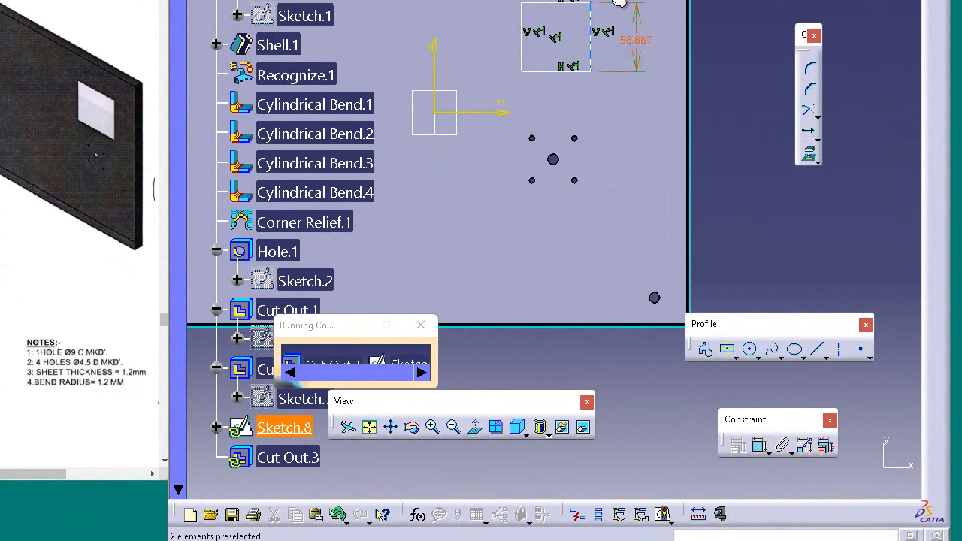
# Step: Set the rectangle's width and height dimensions to 92 mm each
pyautogui.doubleClick(631, 4)
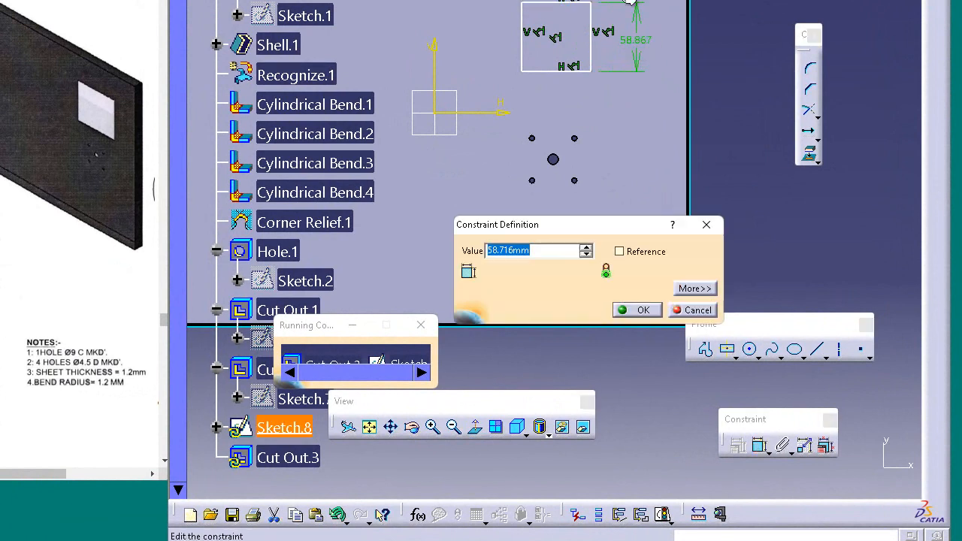
pyautogui.write('92')
pyautogui.press('Return')
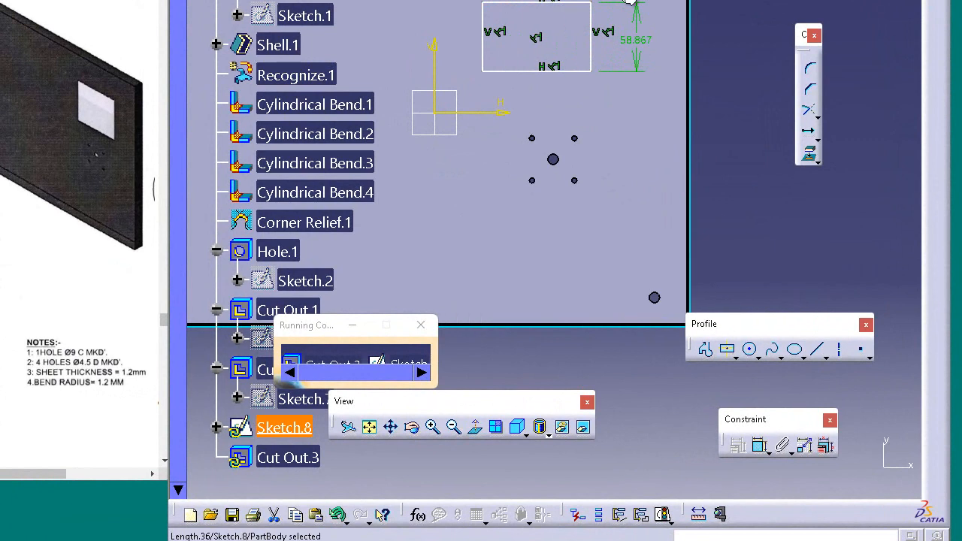
pyautogui.doubleClick(637, 39)
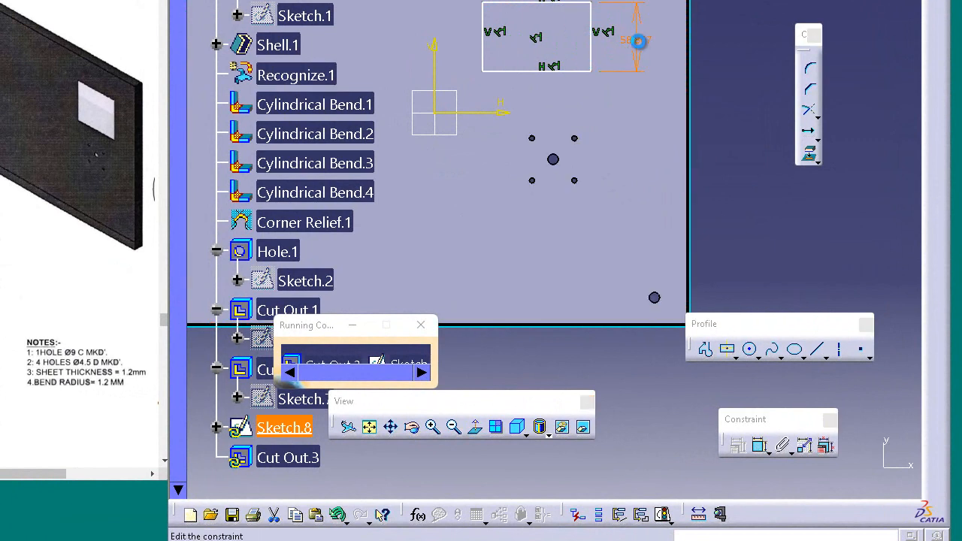
pyautogui.write('92')
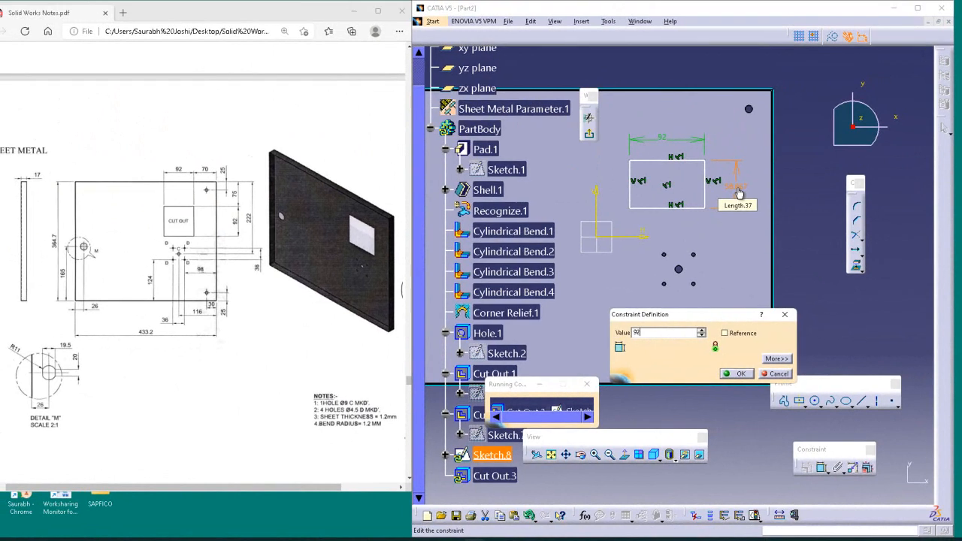
pyautogui.press('Return')
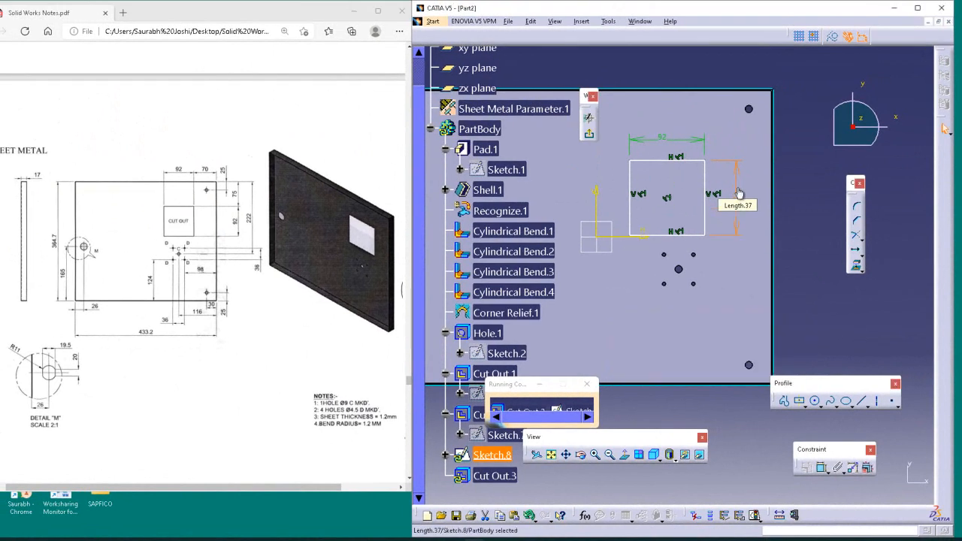
pyautogui.click(818, 199)
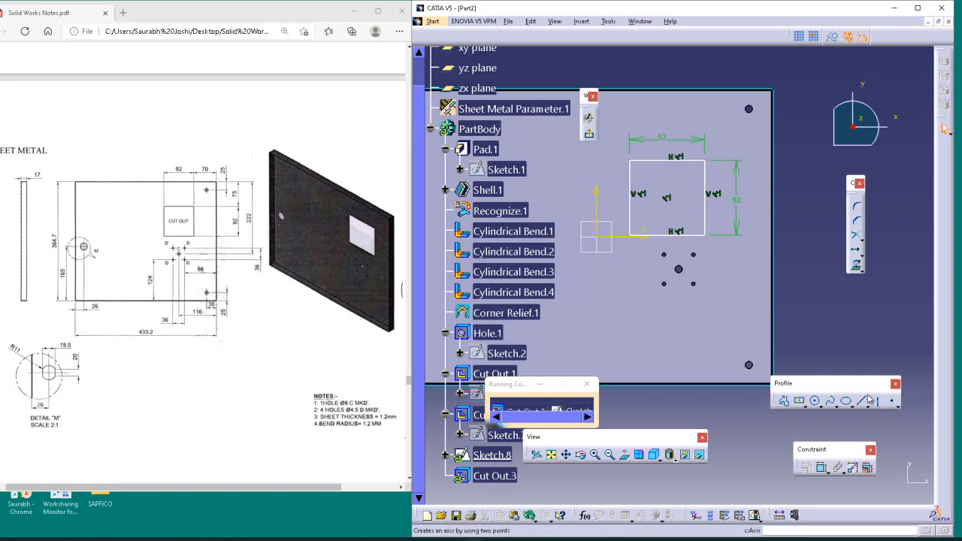
# Step: Dimension the square's upper edge from the panel's upper edge and set the distance to 75 mm
pyautogui.click(824, 466)
pyautogui.click(691, 161)
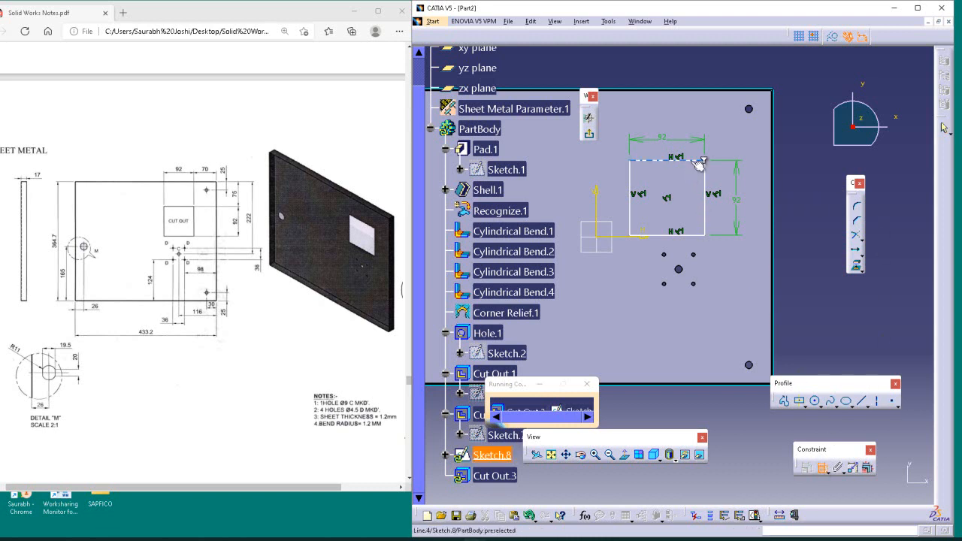
pyautogui.click(721, 90)
pyautogui.click(799, 133)
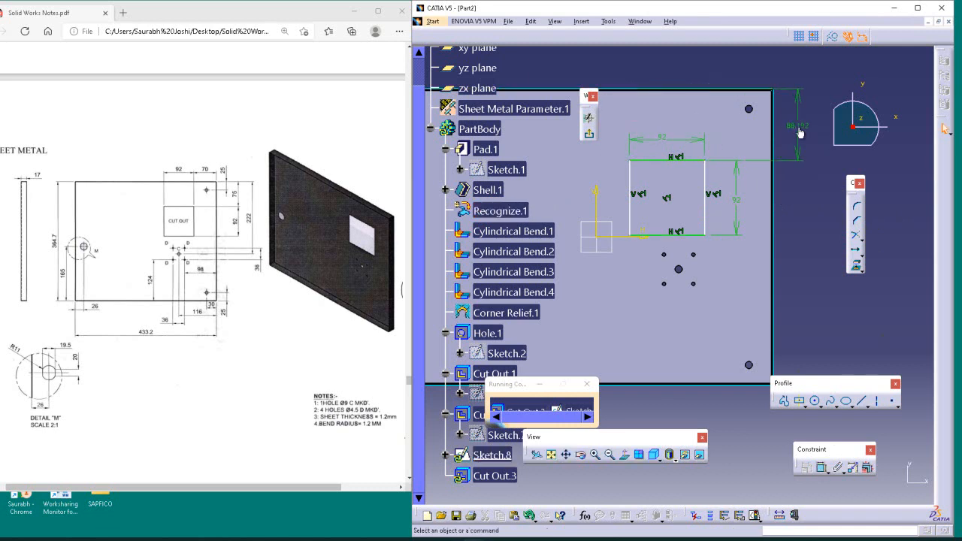
pyautogui.doubleClick(799, 133)
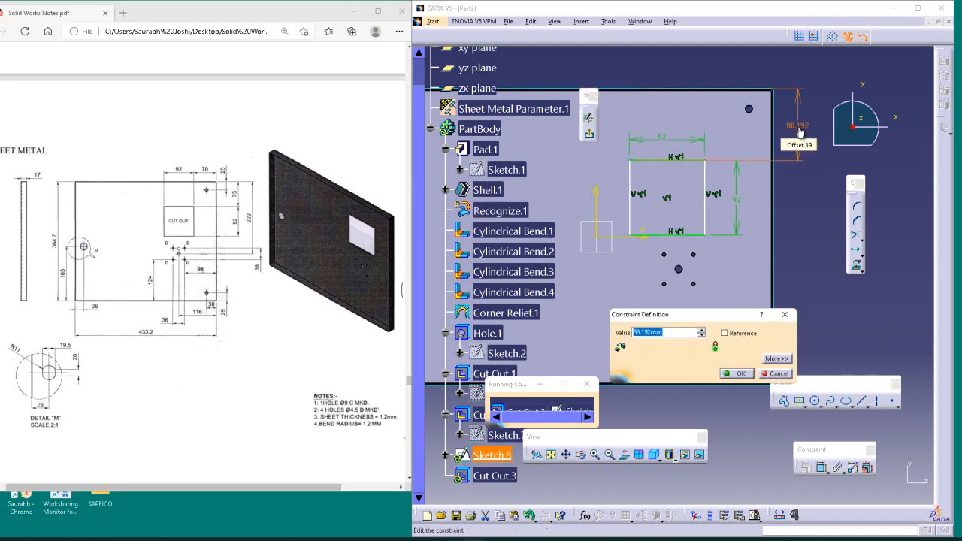
pyautogui.write('75')
pyautogui.press('Return')
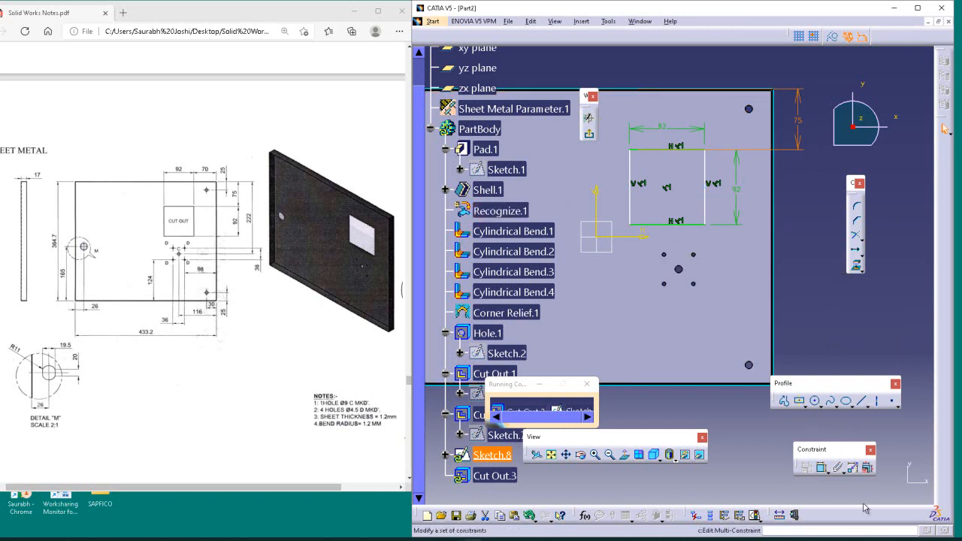
# Step: Dimension the square's right edge from the panel's right edge and set the distance to 70 mm
pyautogui.click(822, 467)
pyautogui.click(709, 196)
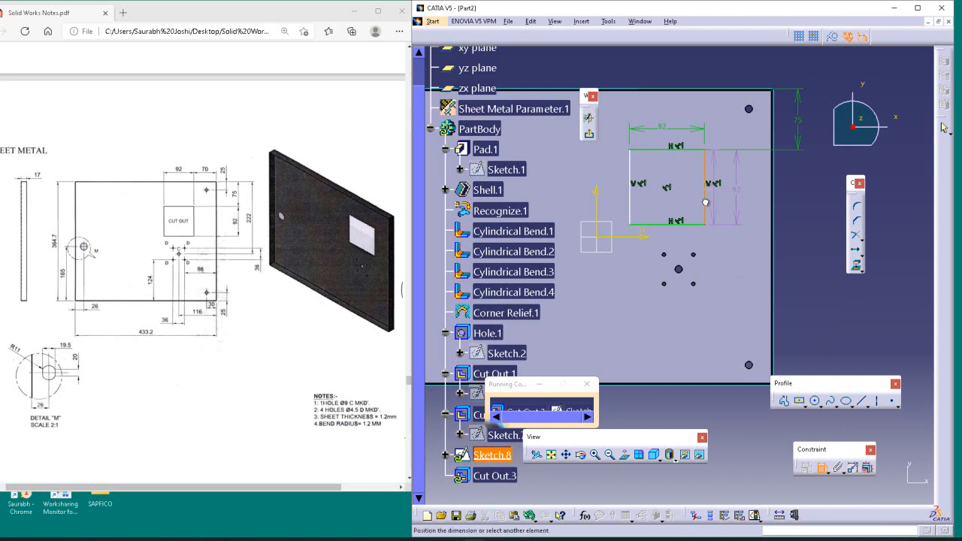
pyautogui.click(773, 197)
pyautogui.click(748, 74)
pyautogui.doubleClick(750, 71)
pyautogui.write('70')
pyautogui.press('Return')
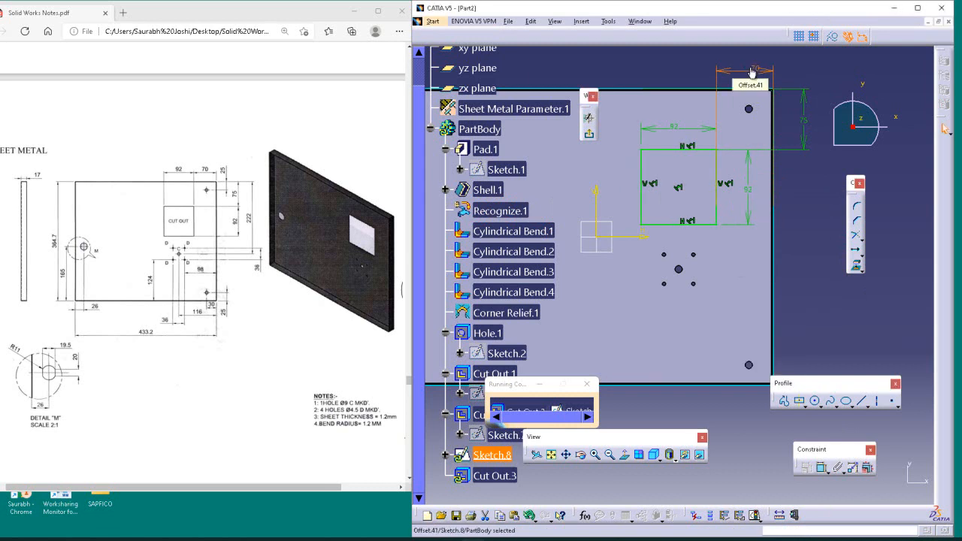
pyautogui.click(801, 189)
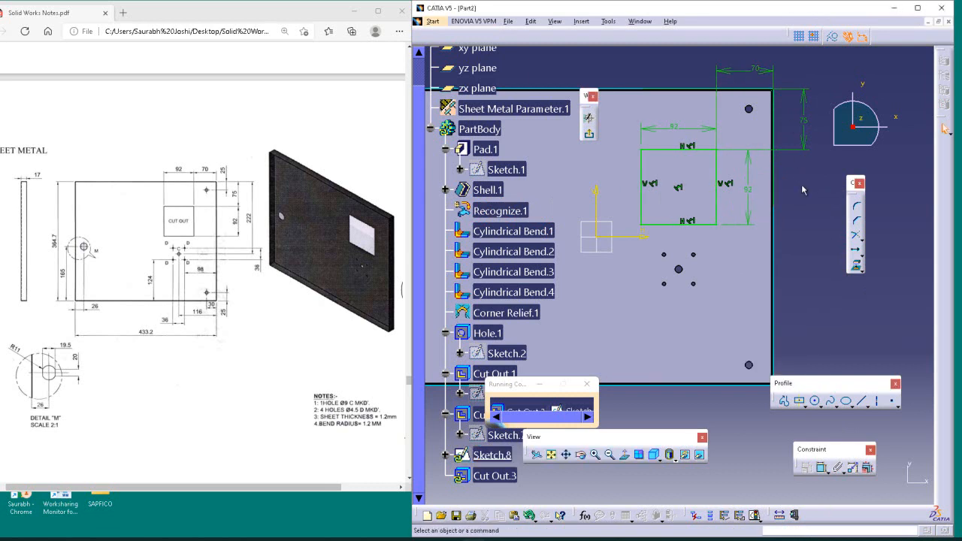
# Step: Start a centered rectangle near the panel's left edge and set its height to 20 mm
pyautogui.moveTo(651, 217); pyautogui.dragTo(821, 209, button='middle')
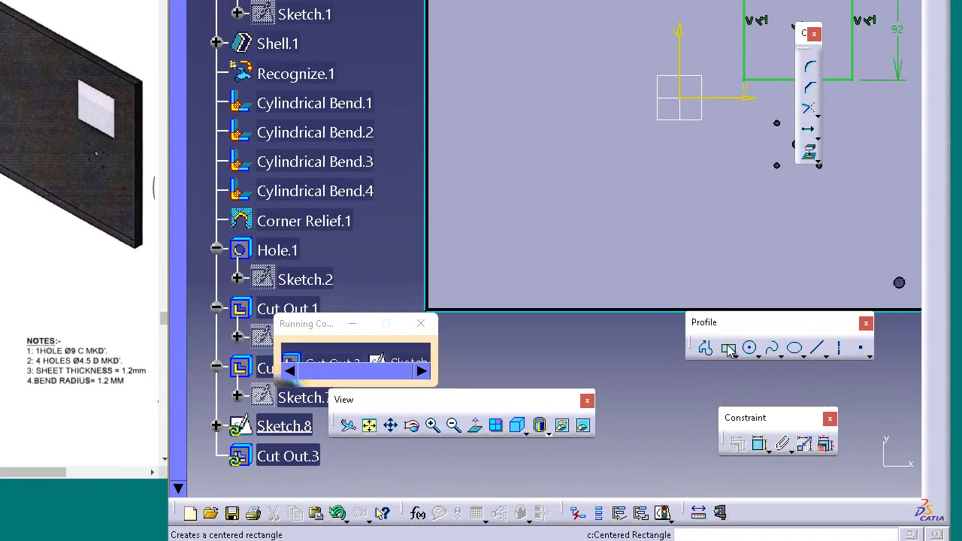
pyautogui.click(727, 350)
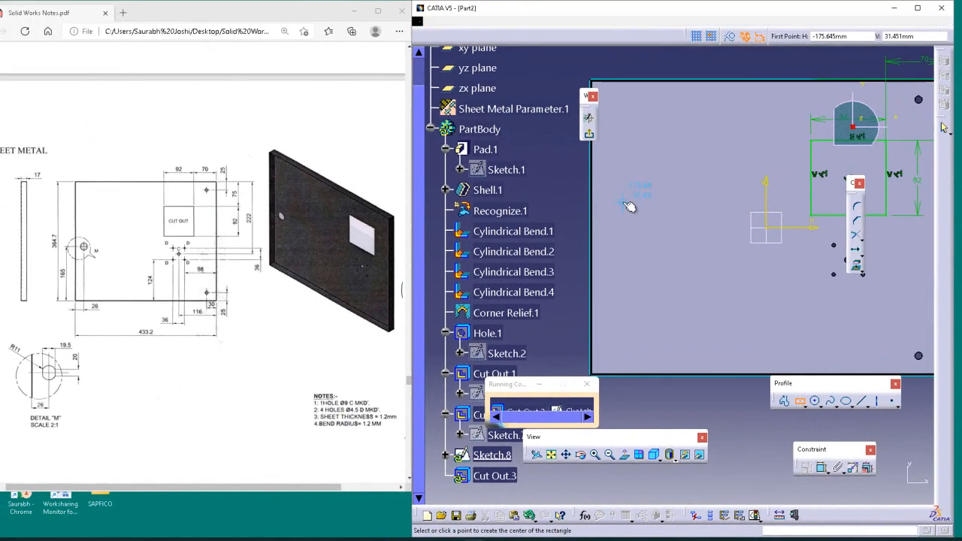
pyautogui.click(556, 140)
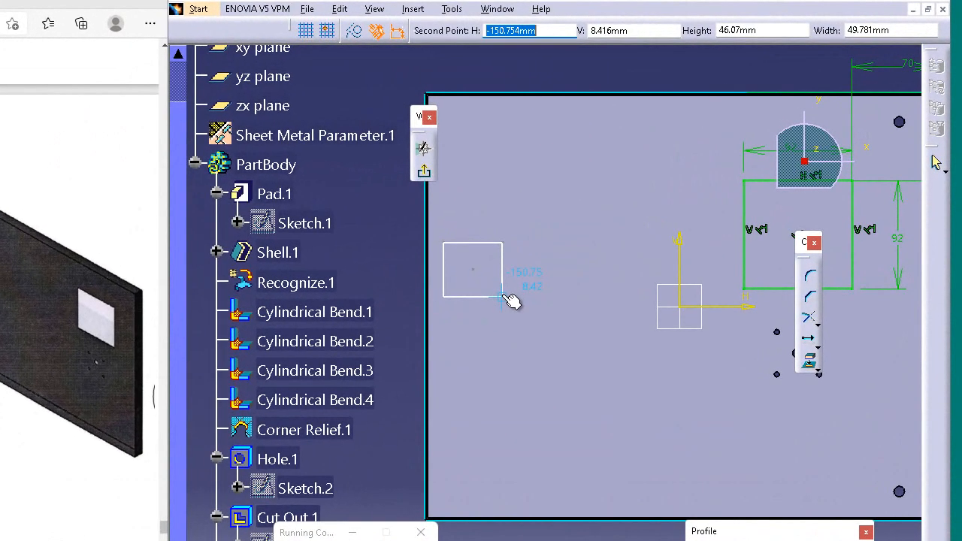
pyautogui.press('Tab')
pyautogui.press('Tab')
pyautogui.press('Tab')
pyautogui.press('Tab')
pyautogui.press('Tab')
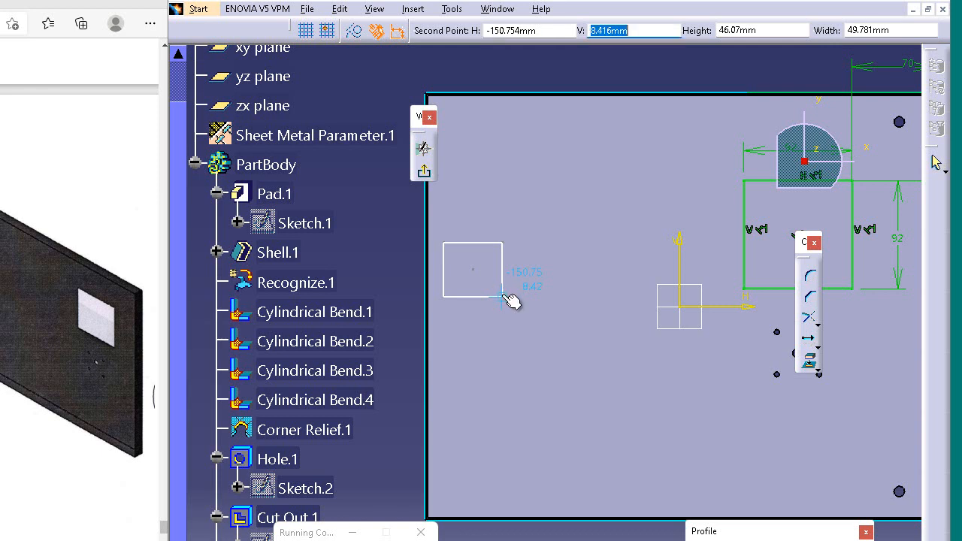
pyautogui.press('Tab')
pyautogui.write('2')
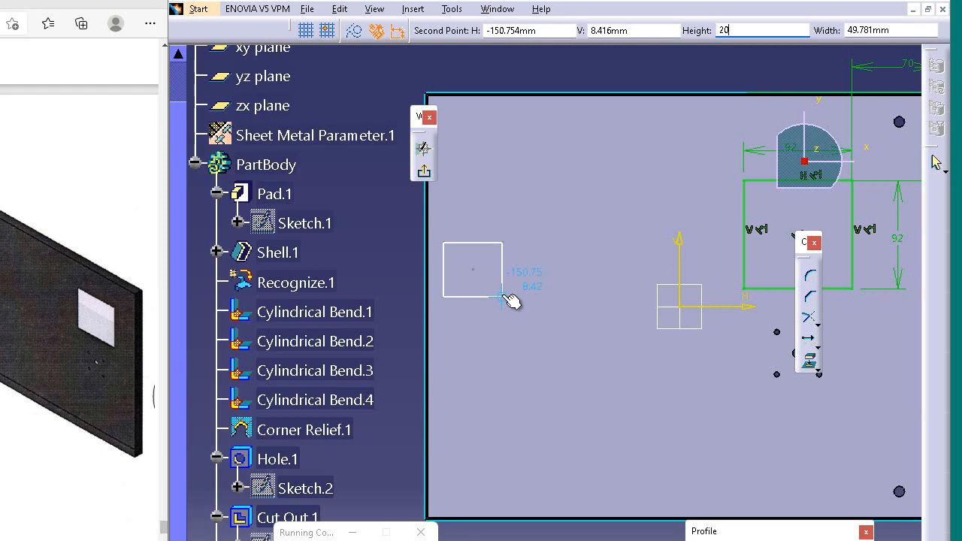
pyautogui.click(502, 294)
# Step: Set the new rectangle's width to 19.5 mm and complete it
pyautogui.press('Tab')
pyautogui.press('Tab')
pyautogui.press('Tab')
pyautogui.press('Tab')
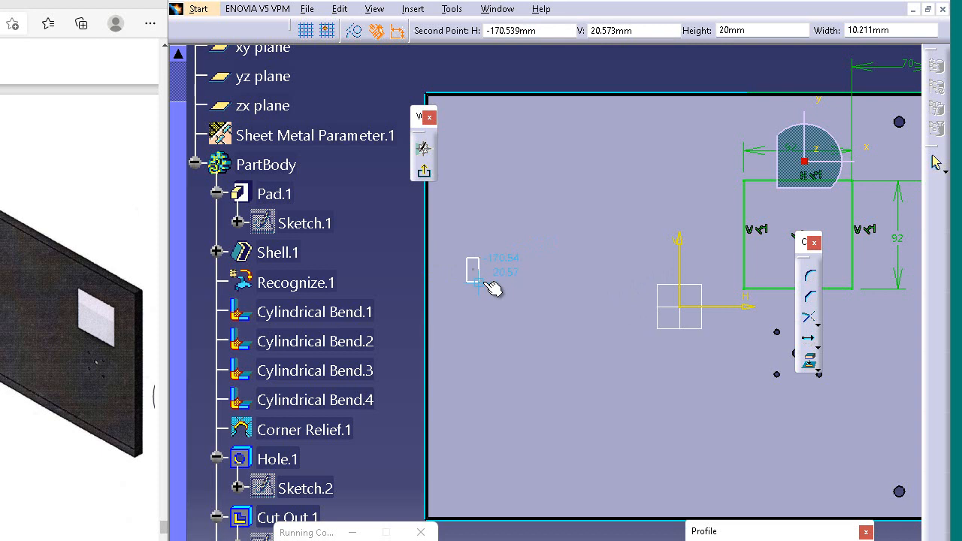
pyautogui.press('Tab')
pyautogui.press('Tab')
pyautogui.press('Tab')
pyautogui.press('Tab')
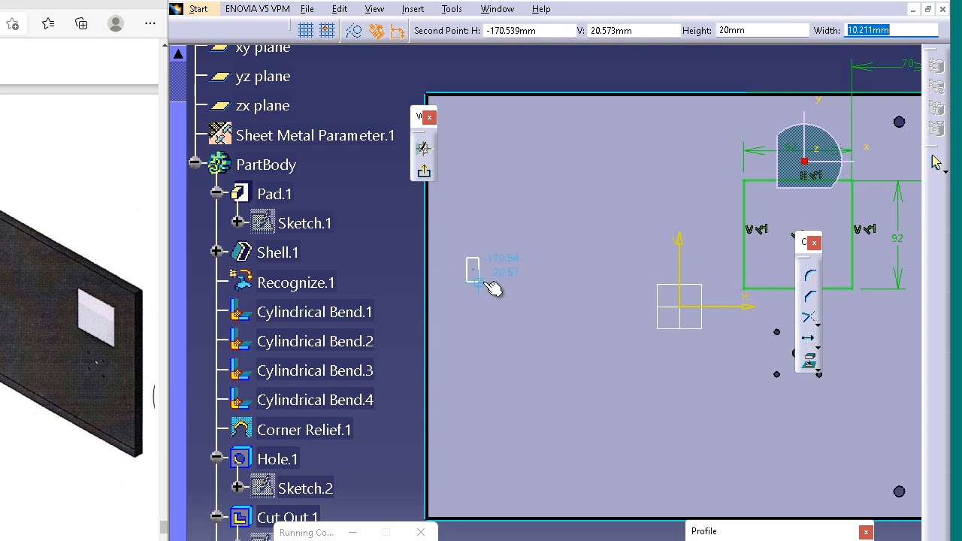
pyautogui.write('19.5')
pyautogui.press('Return')
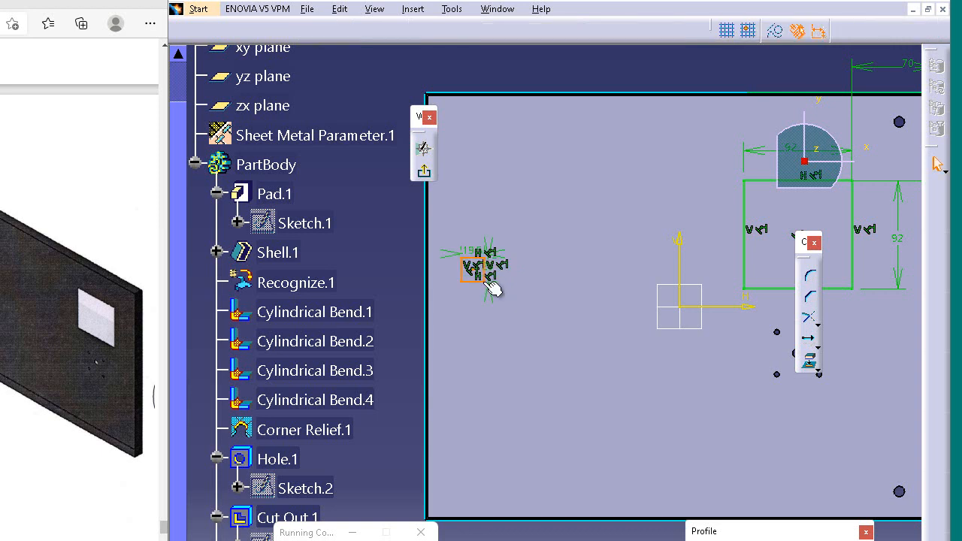
pyautogui.click(548, 230)
# Step: Try a Three Point Arc Starting With Limits of 11 mm radius between the small rectangle's upper corners, and undo it
pyautogui.moveTo(549, 275)
pyautogui.mouseDown(button='middle')
pyautogui.moveTo(561, 215)
pyautogui.moveTo(676, 397)
pyautogui.mouseUp(button='middle')
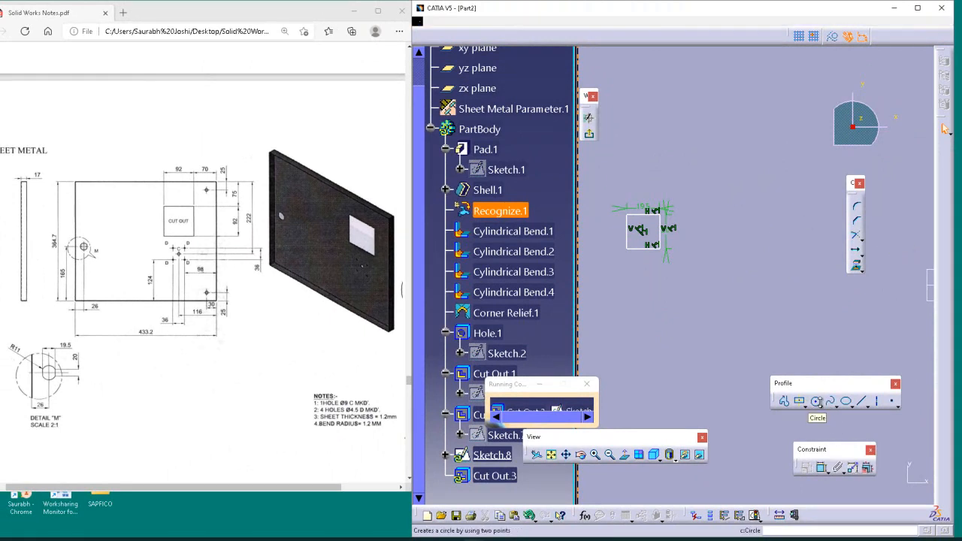
pyautogui.click(821, 406)
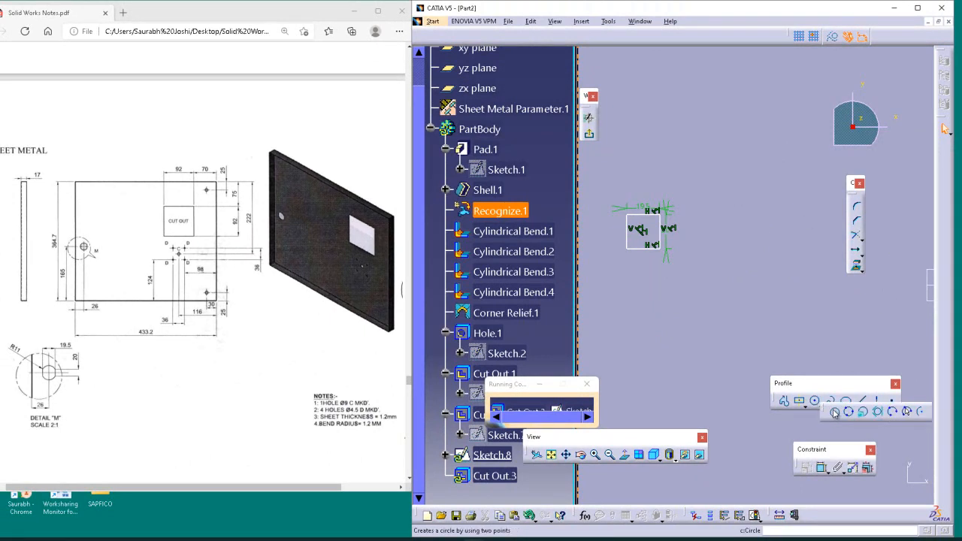
pyautogui.click(908, 411)
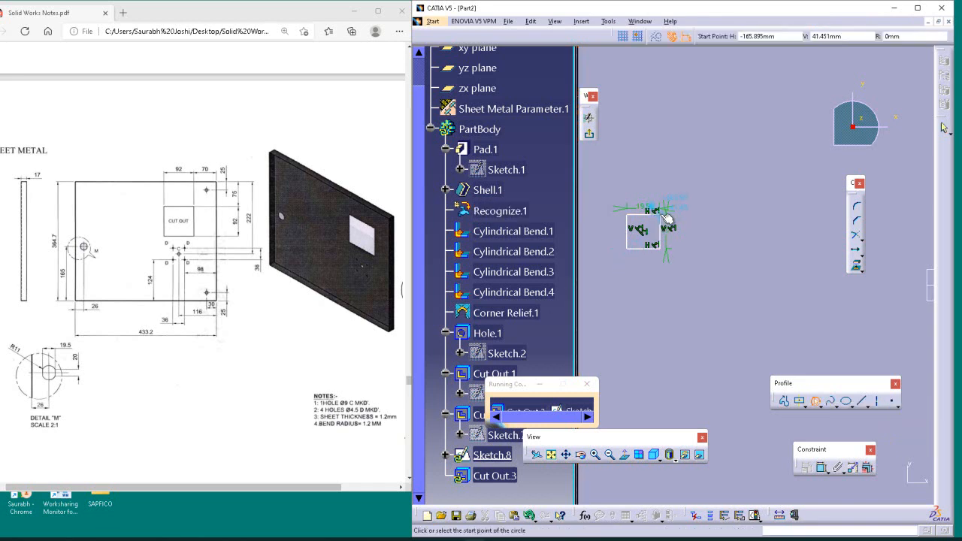
pyautogui.moveTo(666, 232); pyautogui.dragTo(674, 137, button='middle')
pyautogui.moveTo(687, 177)
pyautogui.mouseDown(button='middle')
pyautogui.moveTo(707, 202)
pyautogui.moveTo(791, 385)
pyautogui.mouseUp(button='middle')
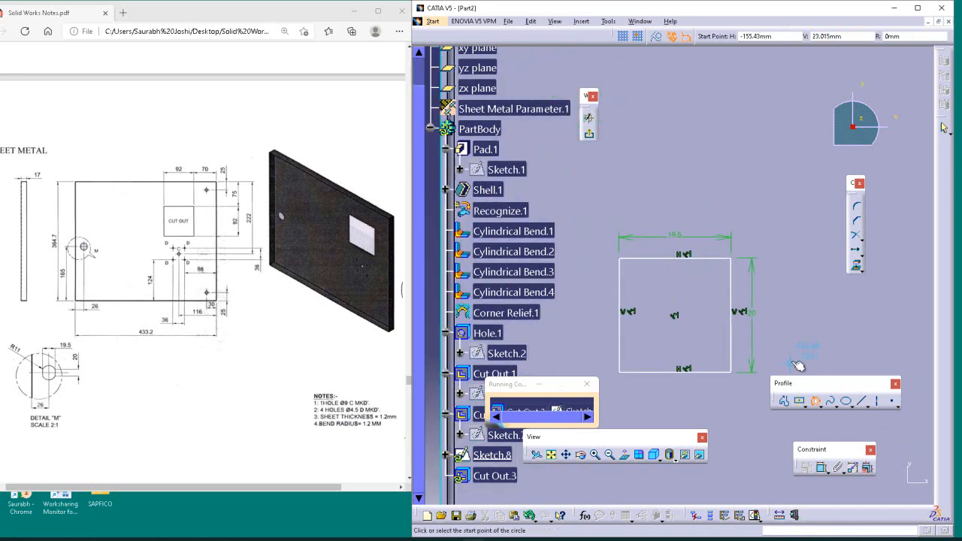
pyautogui.click(736, 258)
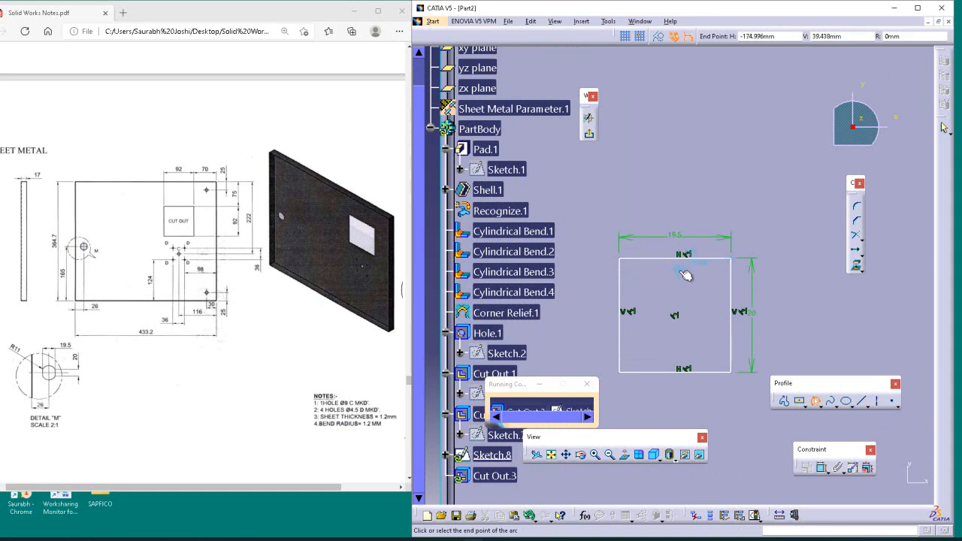
pyautogui.click(621, 259)
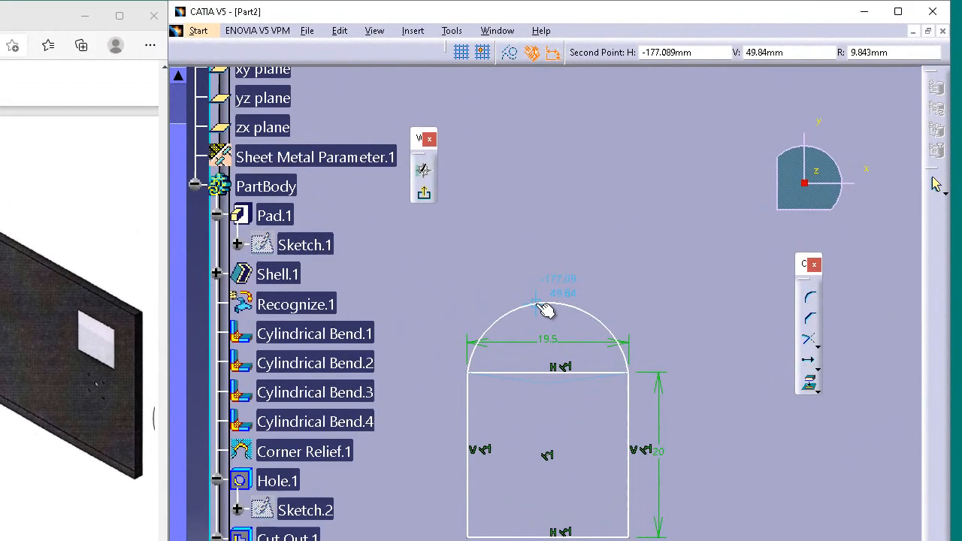
pyautogui.press('Tab')
pyautogui.press('Tab')
pyautogui.press('Tab')
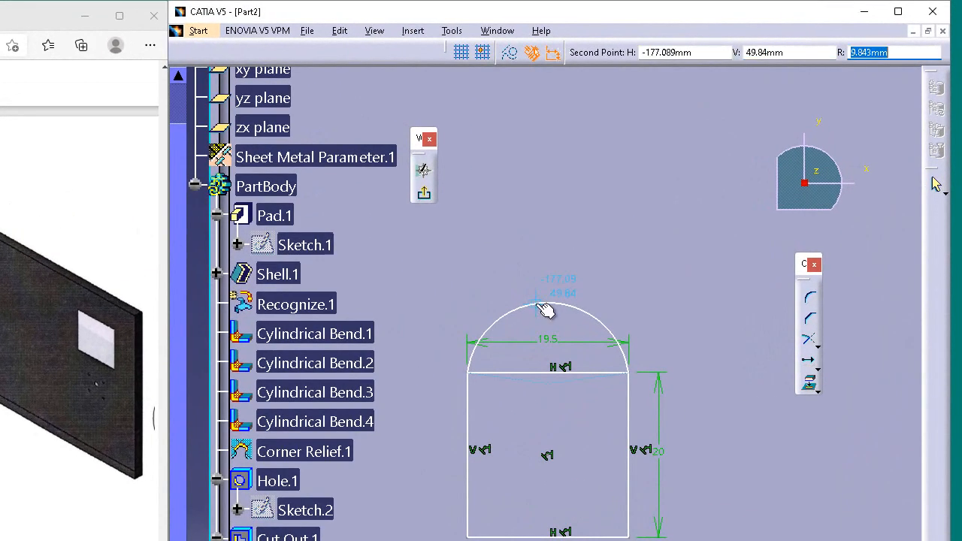
pyautogui.write('11')
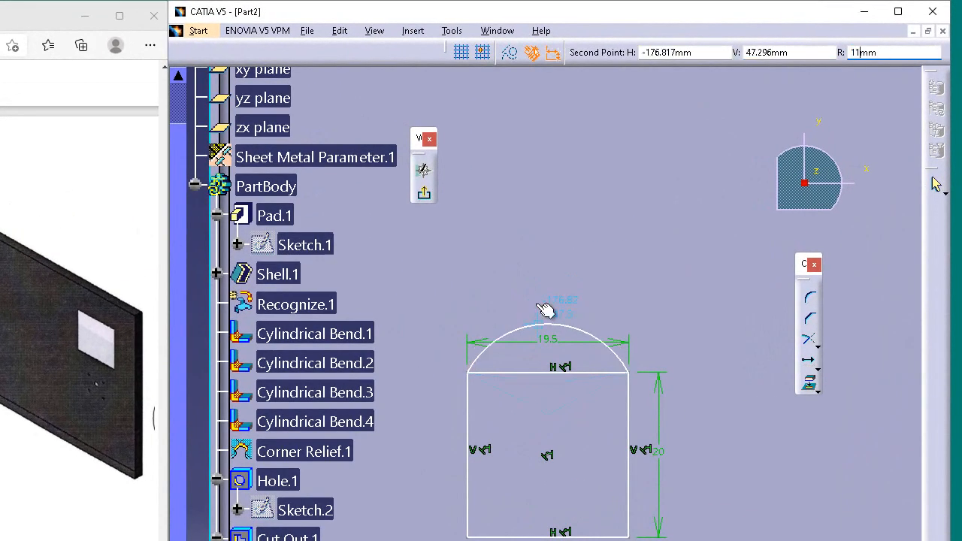
pyautogui.press('Return')
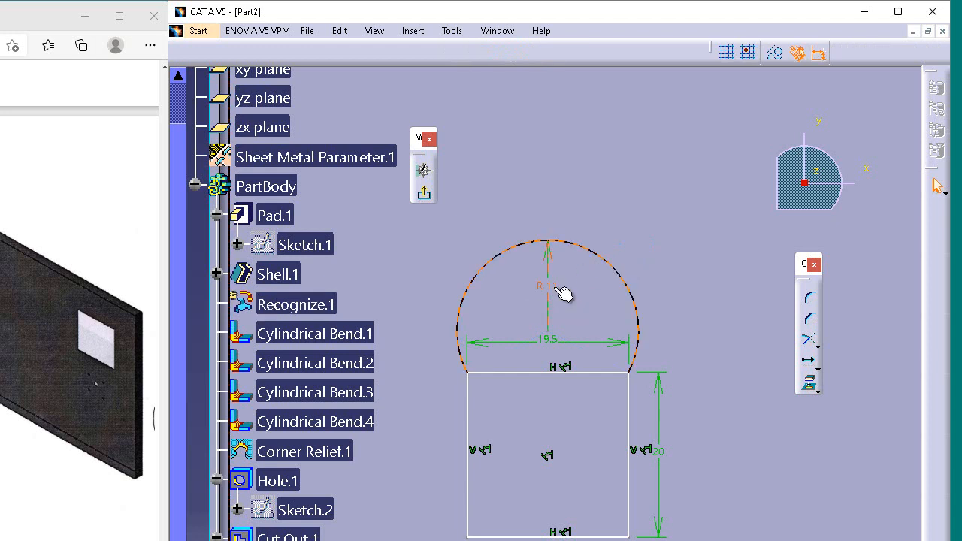
pyautogui.hotkey('ctrl', 'z')
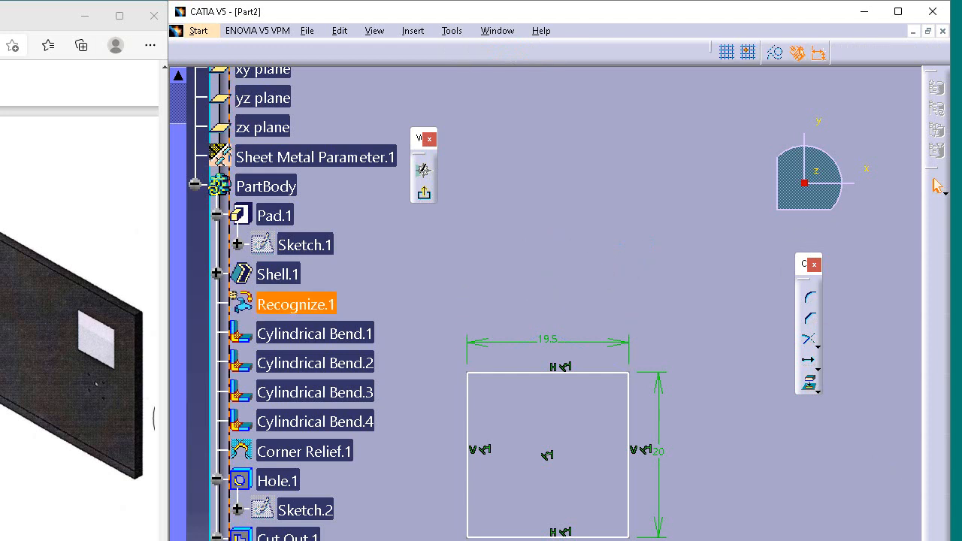
# Step: Draw a Three Point Arc Starting With Limits of 11 mm radius above the small rectangle, joining its upper corners, and move its radius dimension above the arc
pyautogui.click(706, 540)
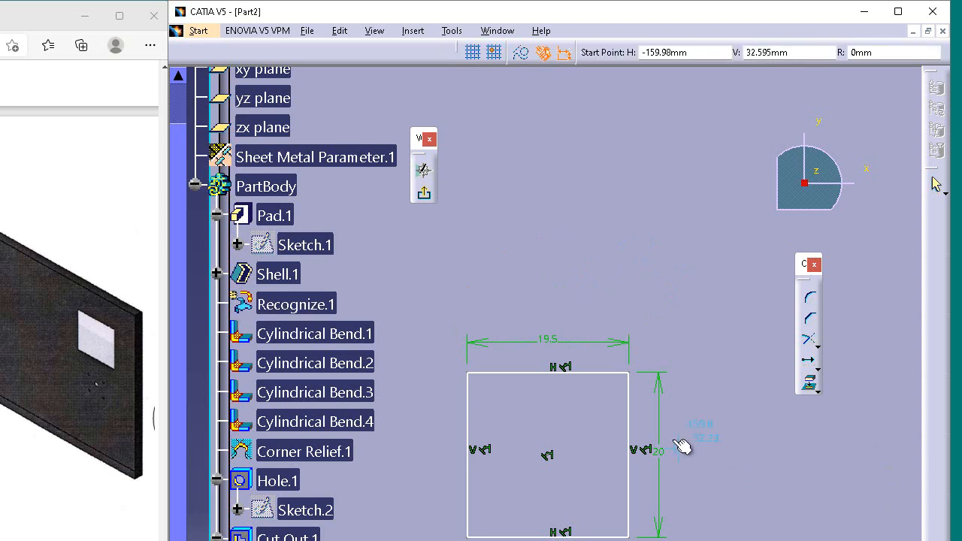
pyautogui.click(629, 374)
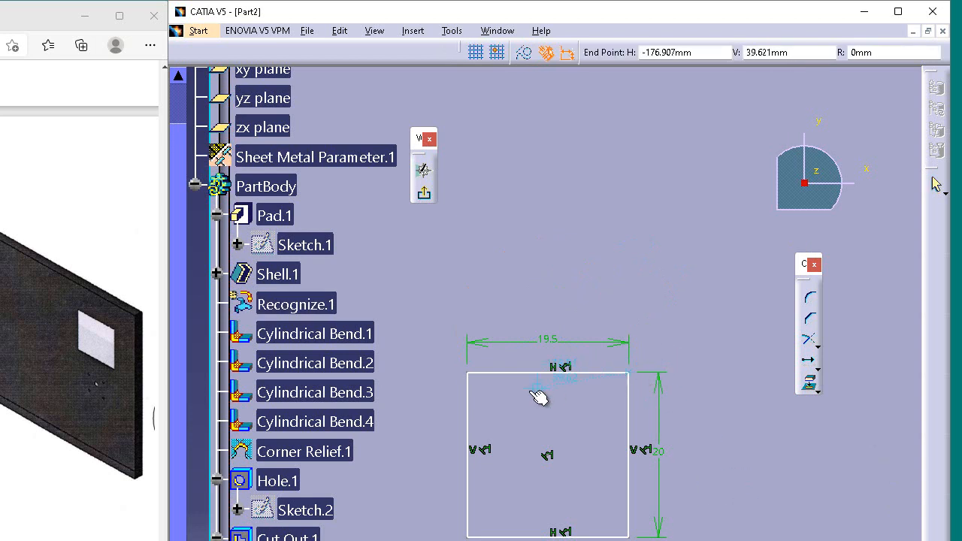
pyautogui.click(470, 375)
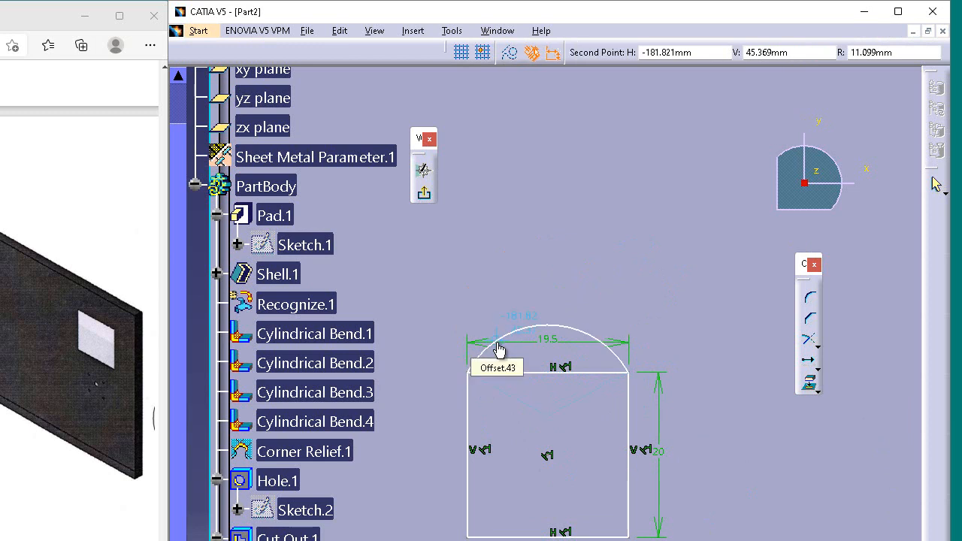
pyautogui.press('Tab')
pyautogui.press('Tab')
pyautogui.press('Tab')
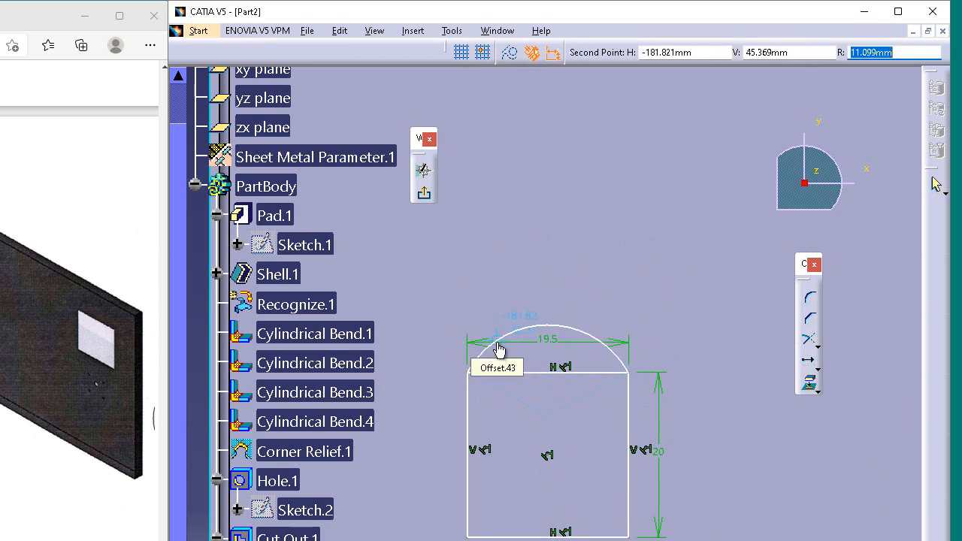
pyautogui.write('11')
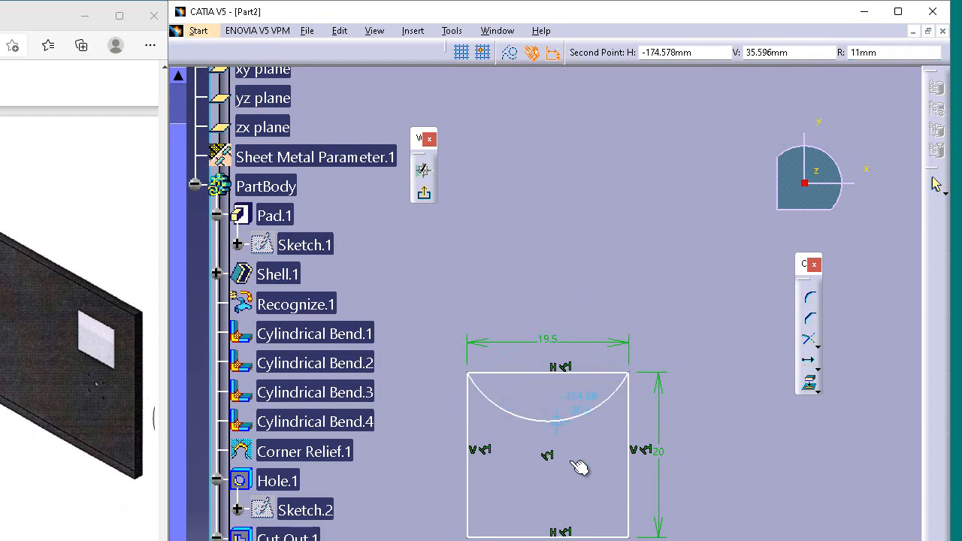
pyautogui.click(565, 358)
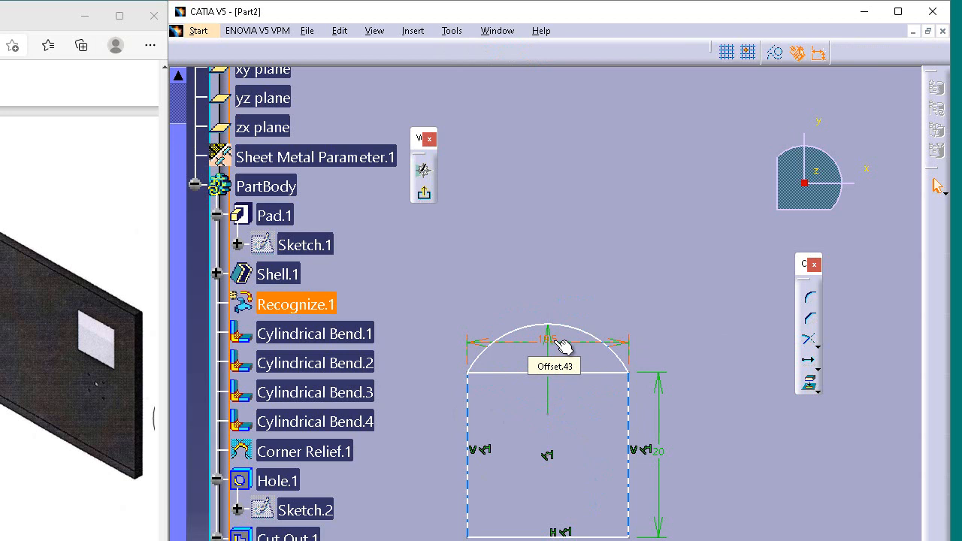
pyautogui.click(536, 342)
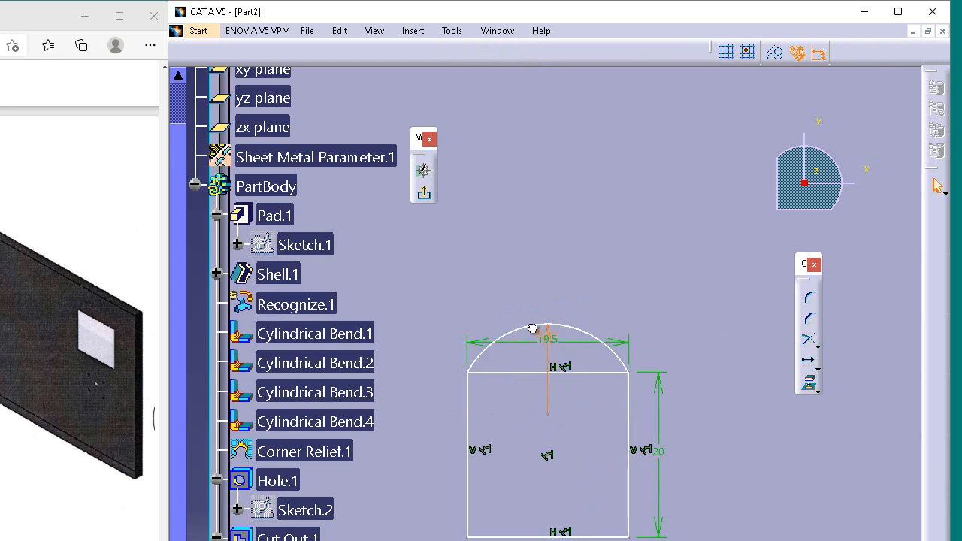
pyautogui.click(539, 281)
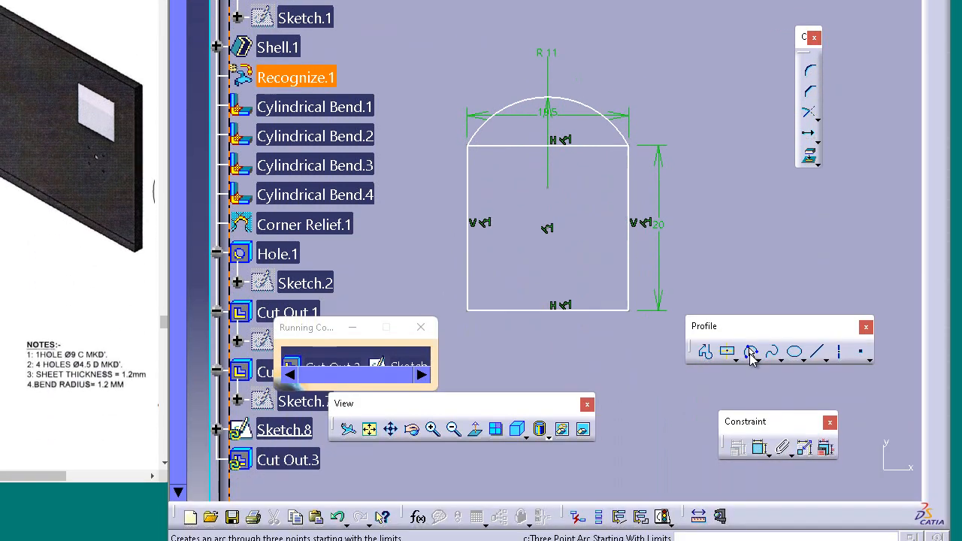
# Step: Draw a matching 11 mm radius Three Point Arc Starting With Limits below the small rectangle, joining its lower corners
pyautogui.click(750, 341)
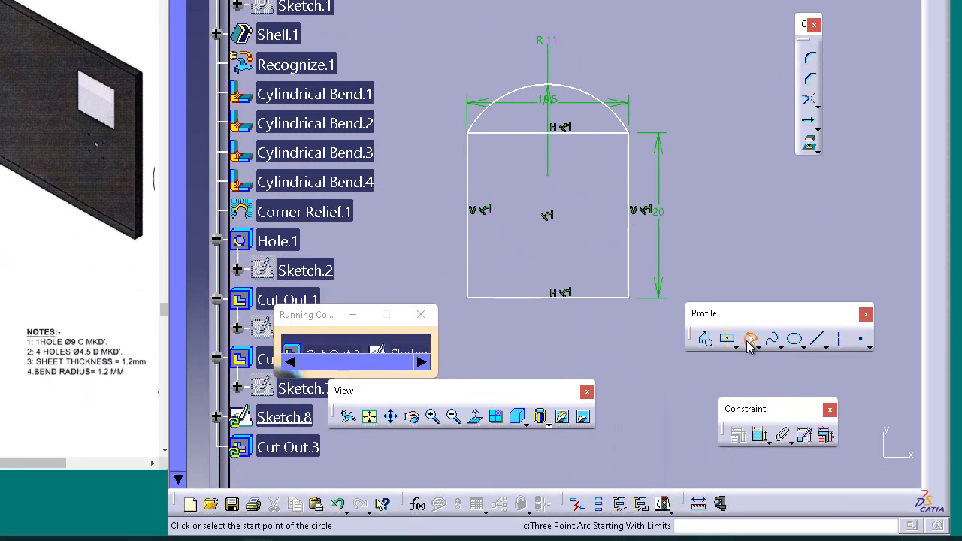
pyautogui.click(469, 299)
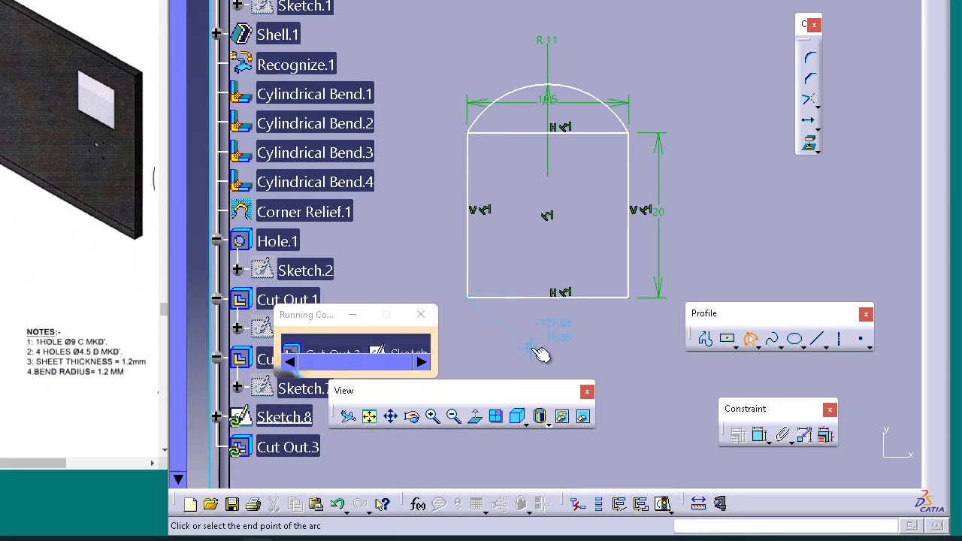
pyautogui.click(629, 298)
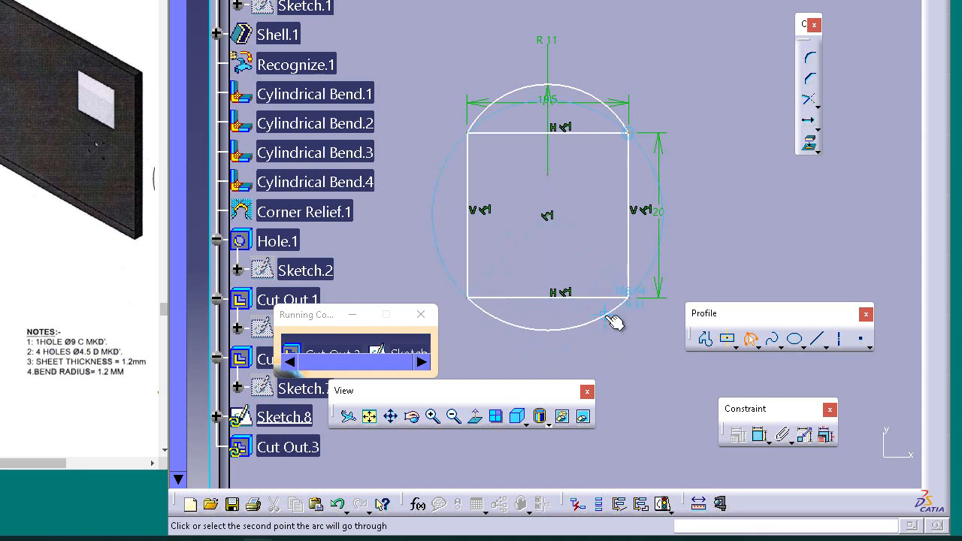
pyautogui.click(613, 320)
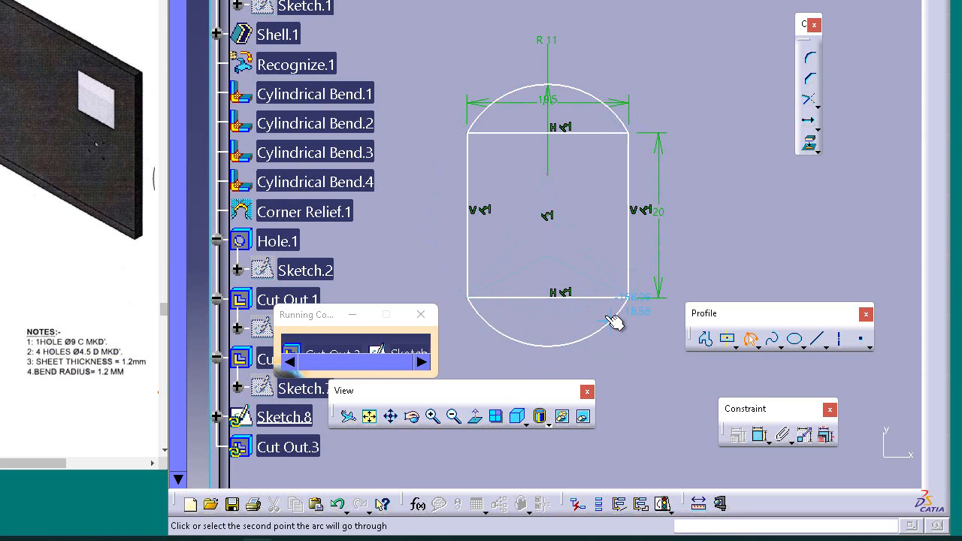
pyautogui.click(613, 321)
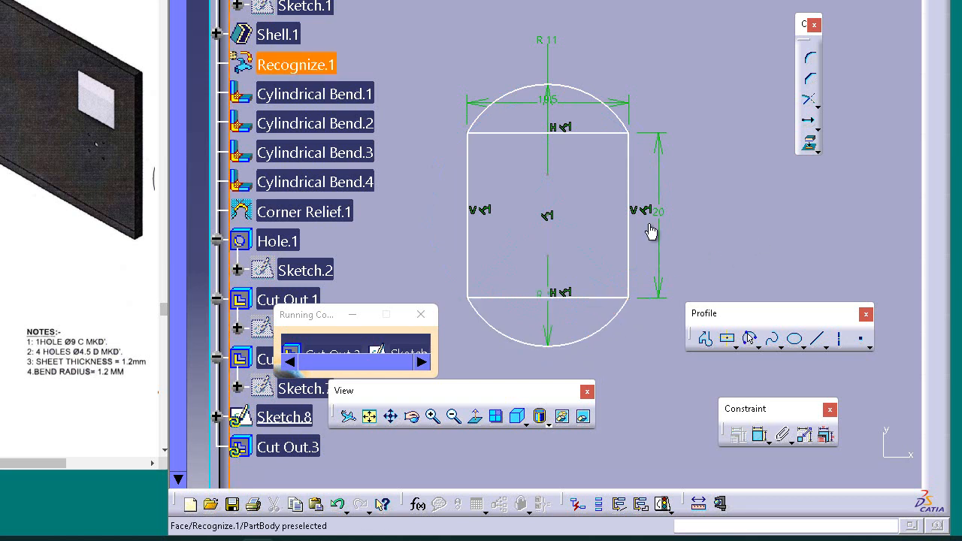
# Step: Convert the small rectangle's upper and lower horizontal edges to construction elements
pyautogui.click(602, 136)
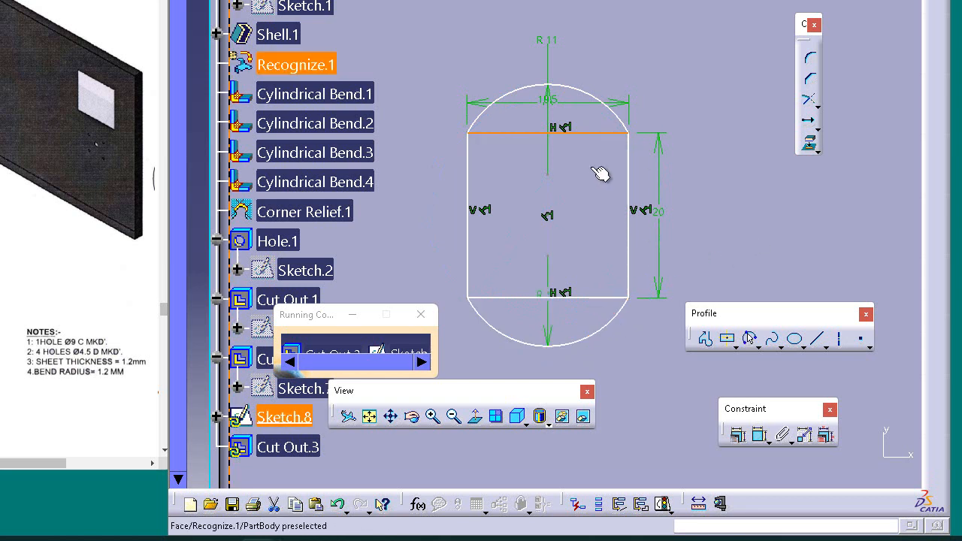
pyautogui.keyDown('ctrl'); pyautogui.click(599, 300); pyautogui.keyUp('ctrl')
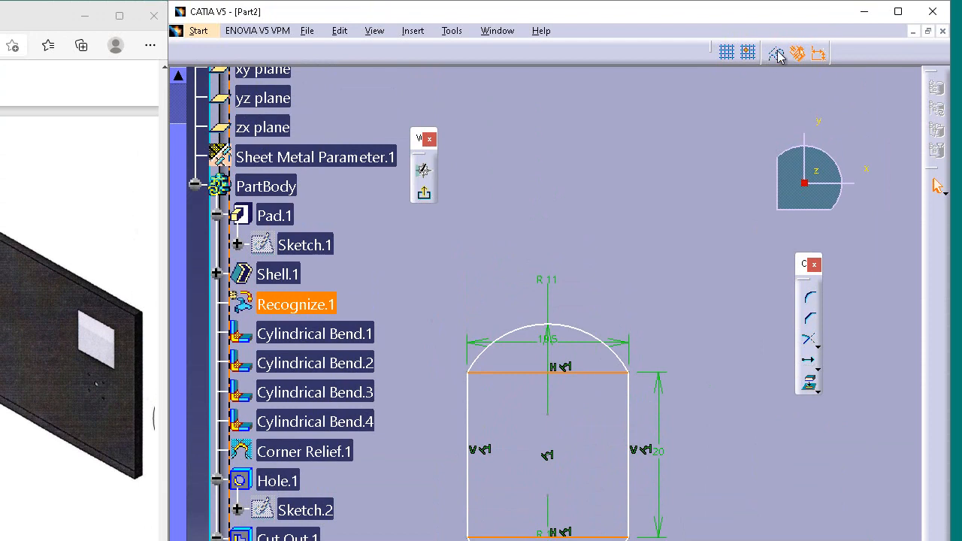
pyautogui.click(778, 55)
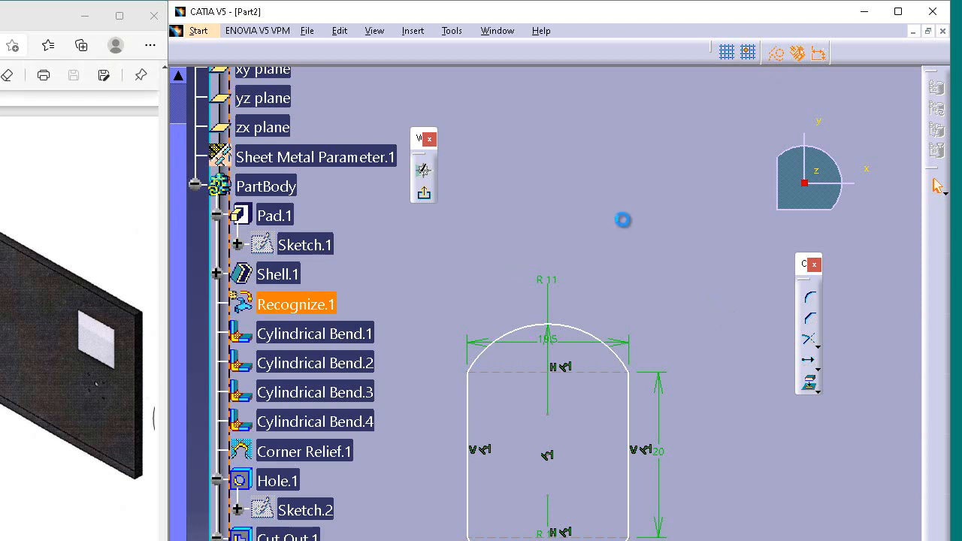
# Step: Dimension the rounded cutout's center point from the panel's left edge and set the distance to 26 mm
pyautogui.moveTo(628, 218)
pyautogui.keyDown('ctrl'); pyautogui.mouseDown(button='middle')
pyautogui.moveTo(645, 354)
pyautogui.moveTo(683, 188)
pyautogui.moveTo(678, 218)
pyautogui.mouseUp(button='middle'); pyautogui.keyUp('ctrl')
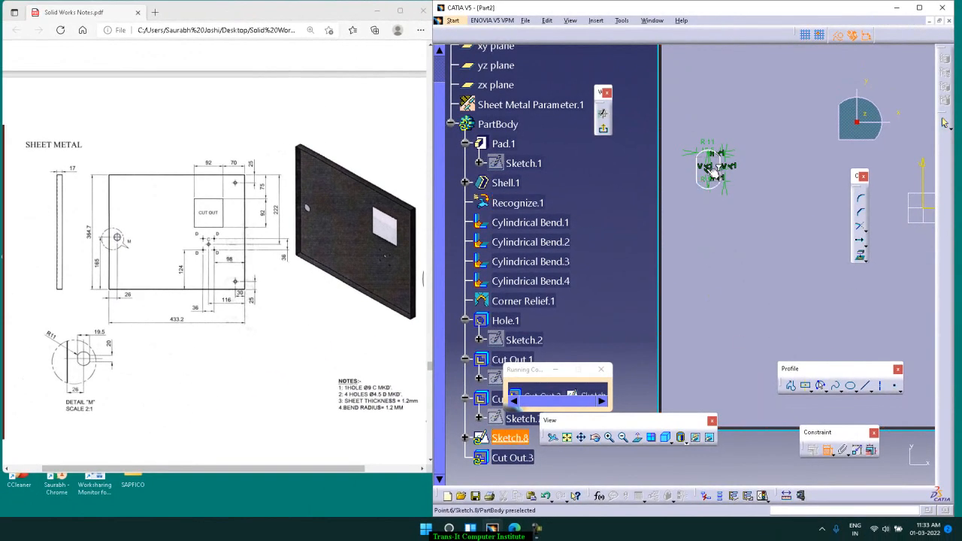
pyautogui.moveTo(731, 241)
pyautogui.keyDown('ctrl'); pyautogui.mouseDown(button='middle')
pyautogui.moveTo(742, 178)
pyautogui.moveTo(731, 344)
pyautogui.moveTo(732, 284)
pyautogui.mouseUp(button='middle'); pyautogui.keyUp('ctrl')
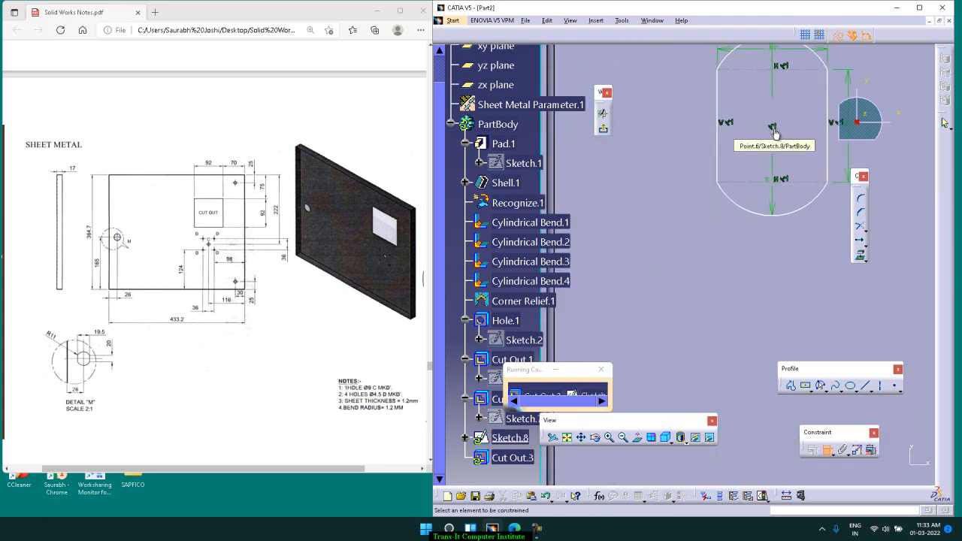
pyautogui.keyDown('ctrl'); pyautogui.moveTo(650, 193); pyautogui.dragTo(661, 236, button='middle'); pyautogui.keyUp('ctrl')
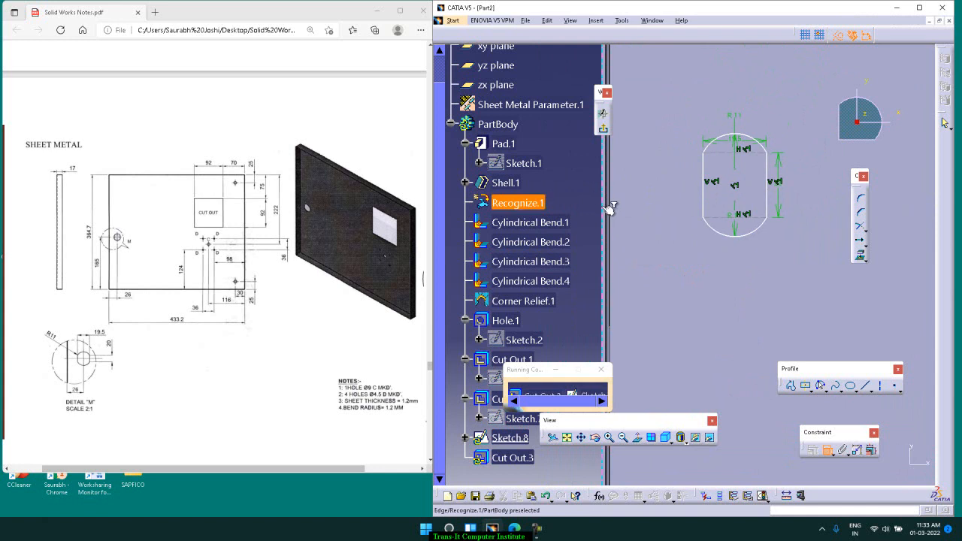
pyautogui.click(736, 188)
pyautogui.click(690, 293)
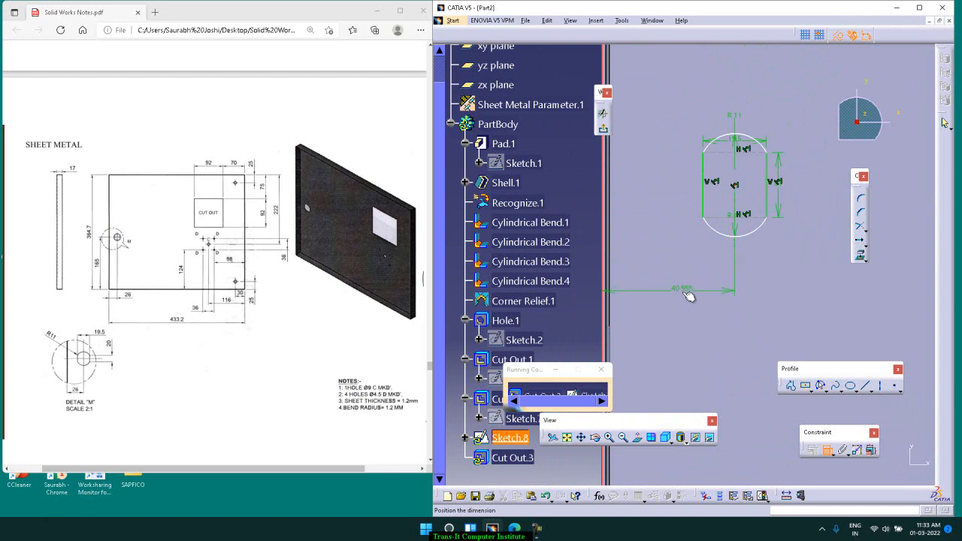
pyautogui.doubleClick(684, 290)
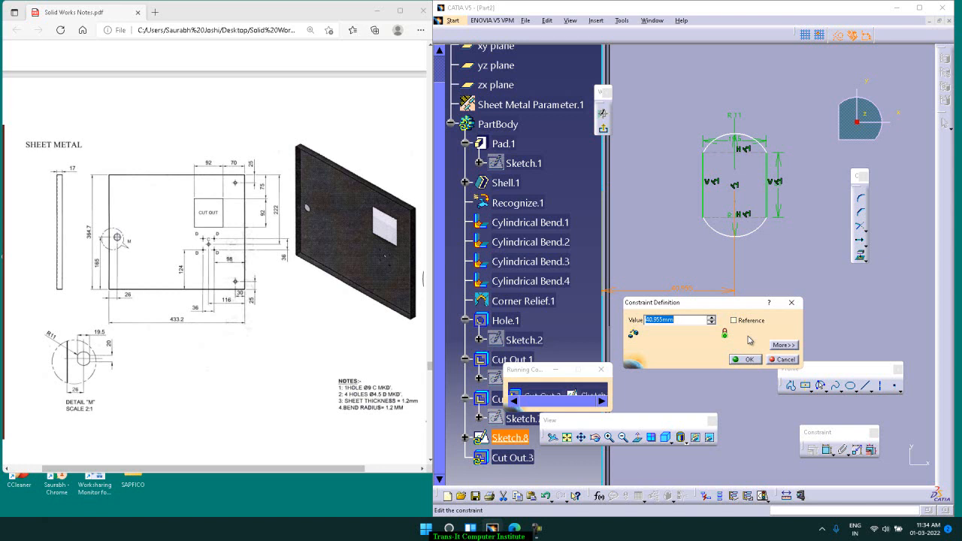
pyautogui.write('26')
pyautogui.press('Return')
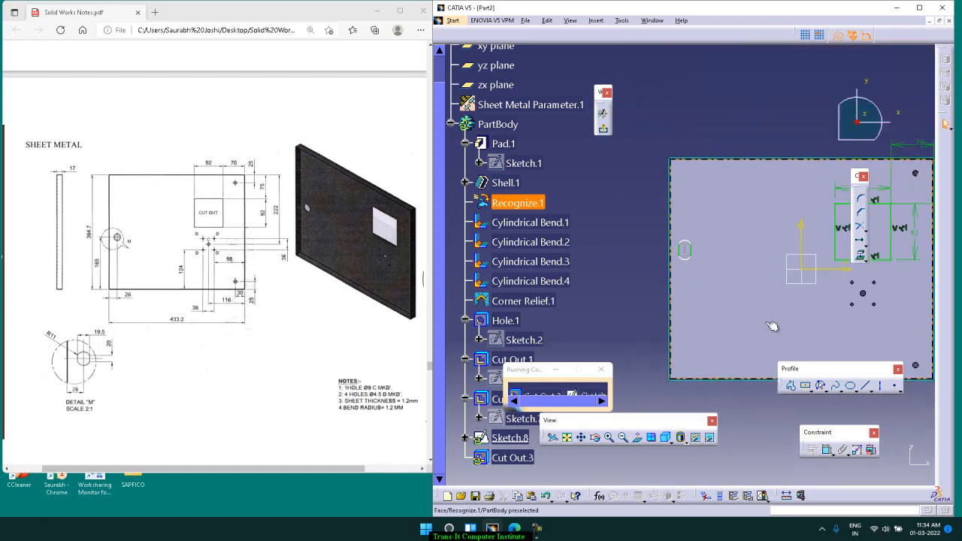
# Step: Dimension the rounded cutout's center vertically from the panel's lower edge and set the distance to 165 mm
pyautogui.click(827, 449)
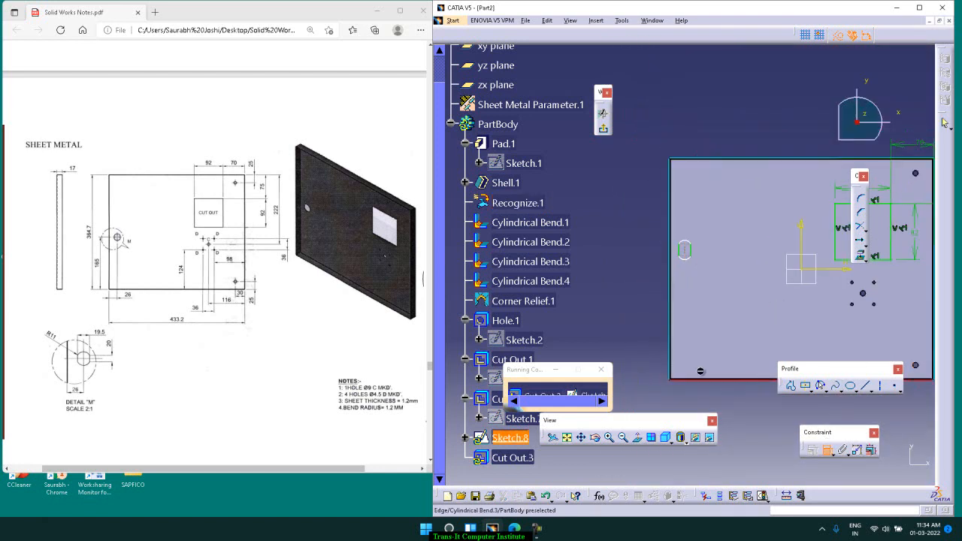
pyautogui.click(688, 250)
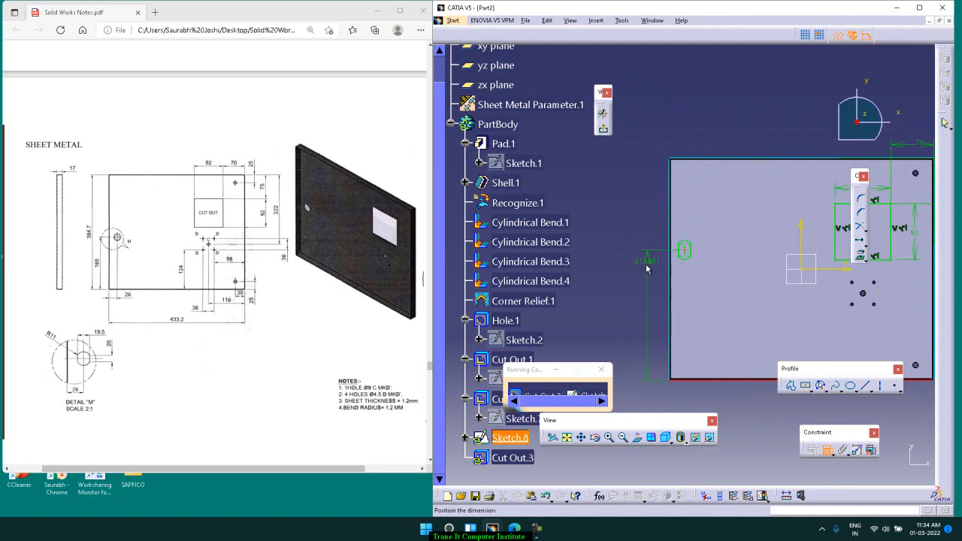
pyautogui.click(651, 300)
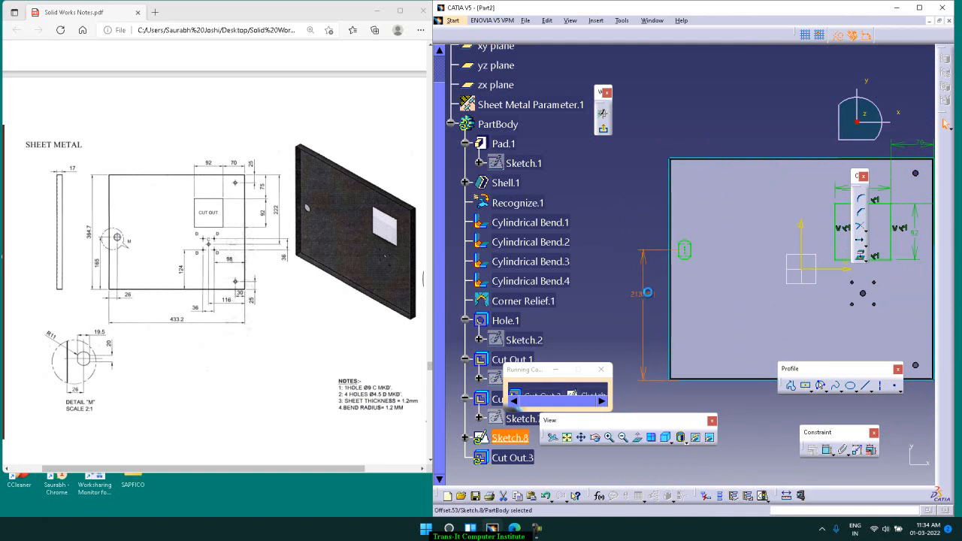
pyautogui.doubleClick(649, 297)
pyautogui.write('1')
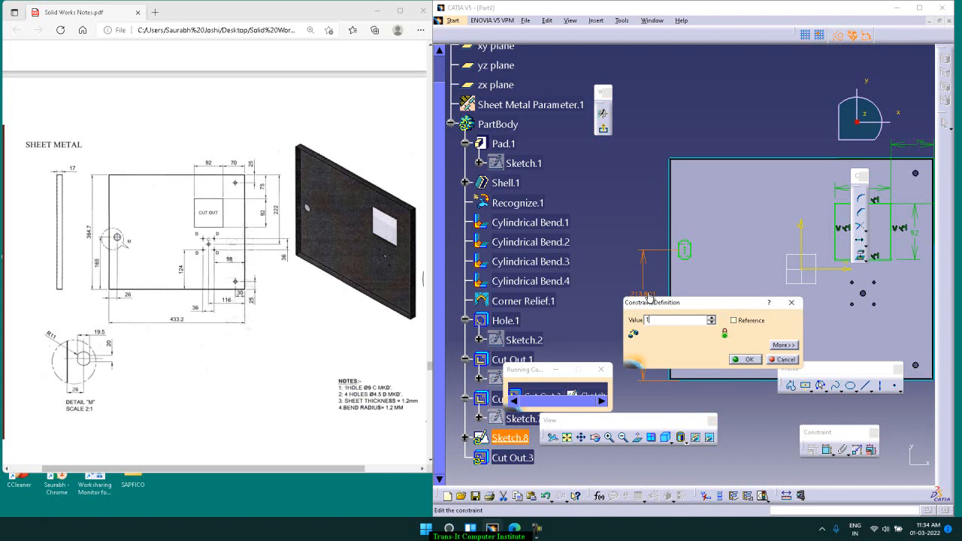
pyautogui.press('Return')
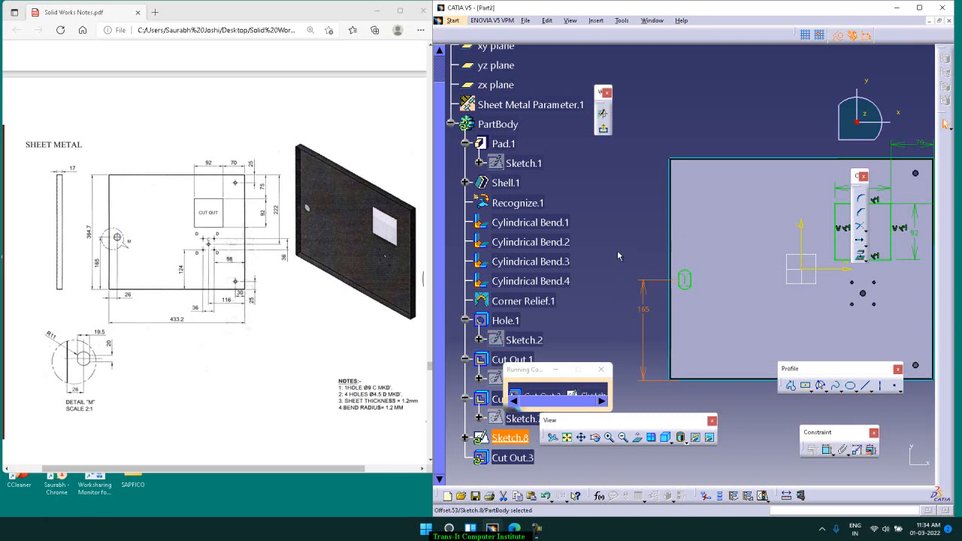
pyautogui.click(605, 272)
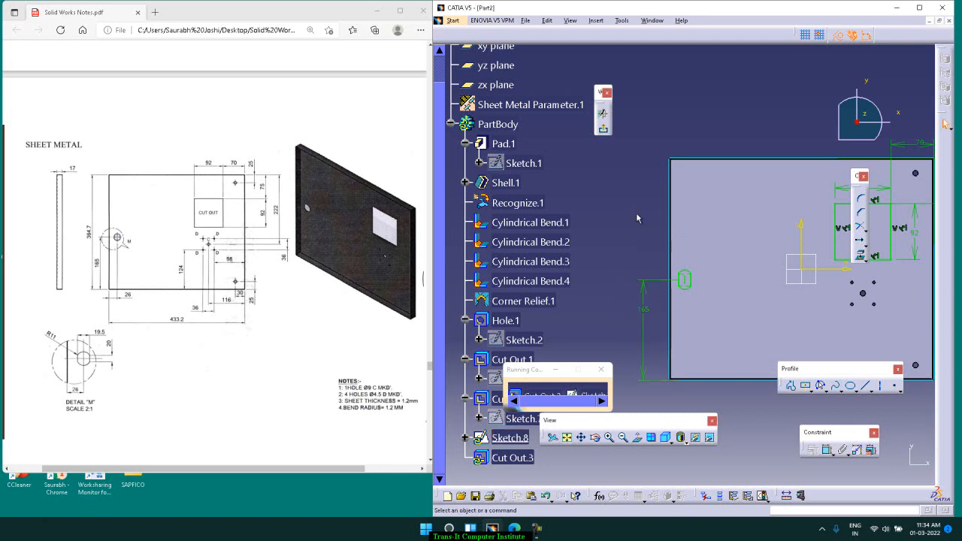
# Step: Exit the sketch and create the Sheetmetal standard cutout through the panel with the Up to next end limit
pyautogui.click(604, 131)
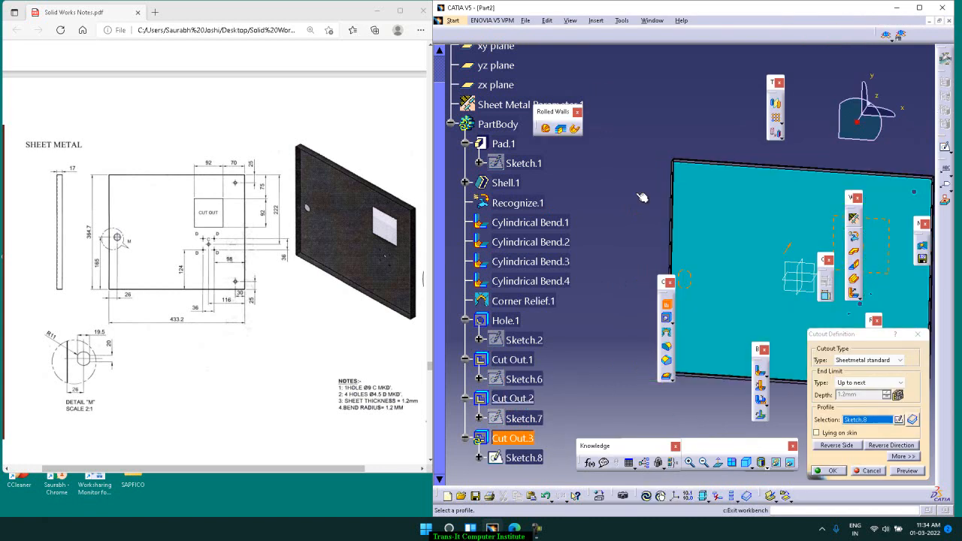
pyautogui.click(839, 471)
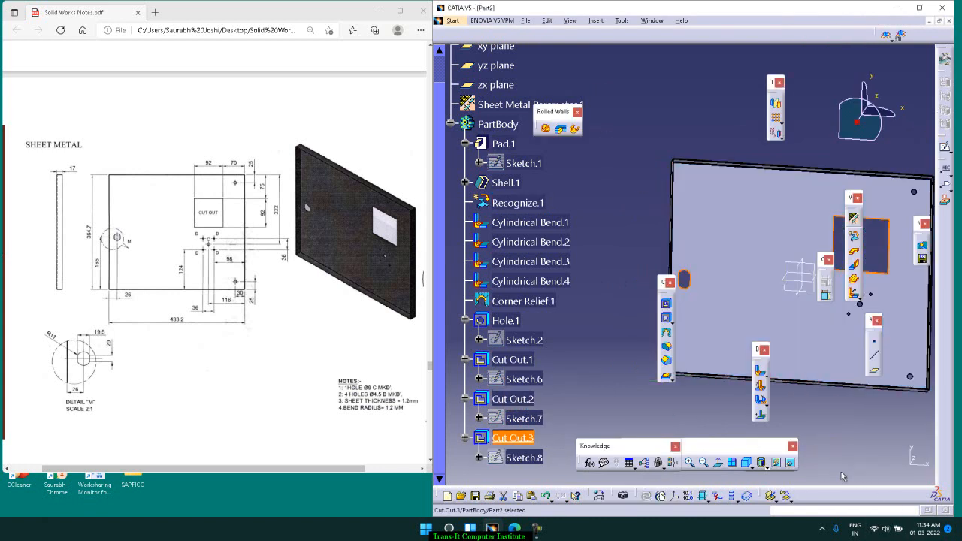
pyautogui.click(598, 262)
pyautogui.moveTo(606, 251); pyautogui.dragTo(611, 230, button='middle')
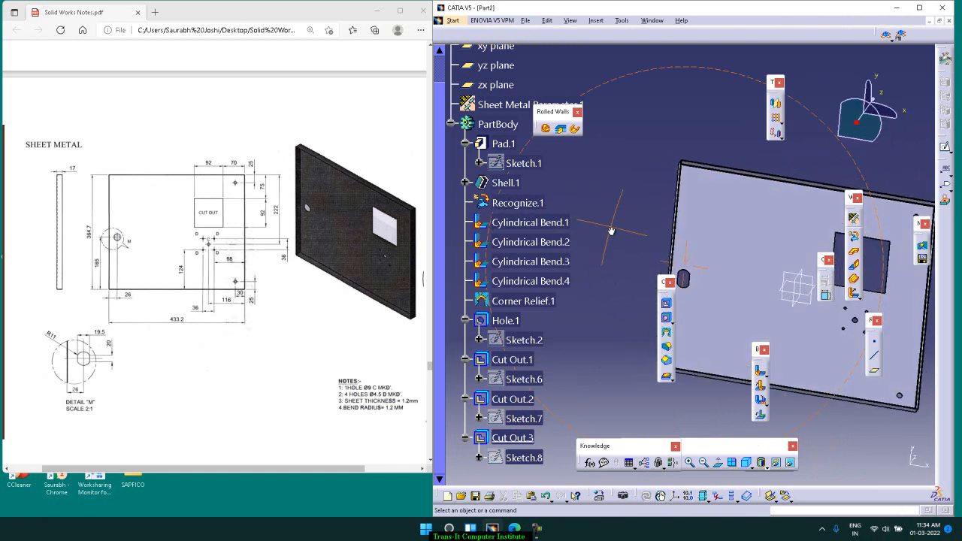